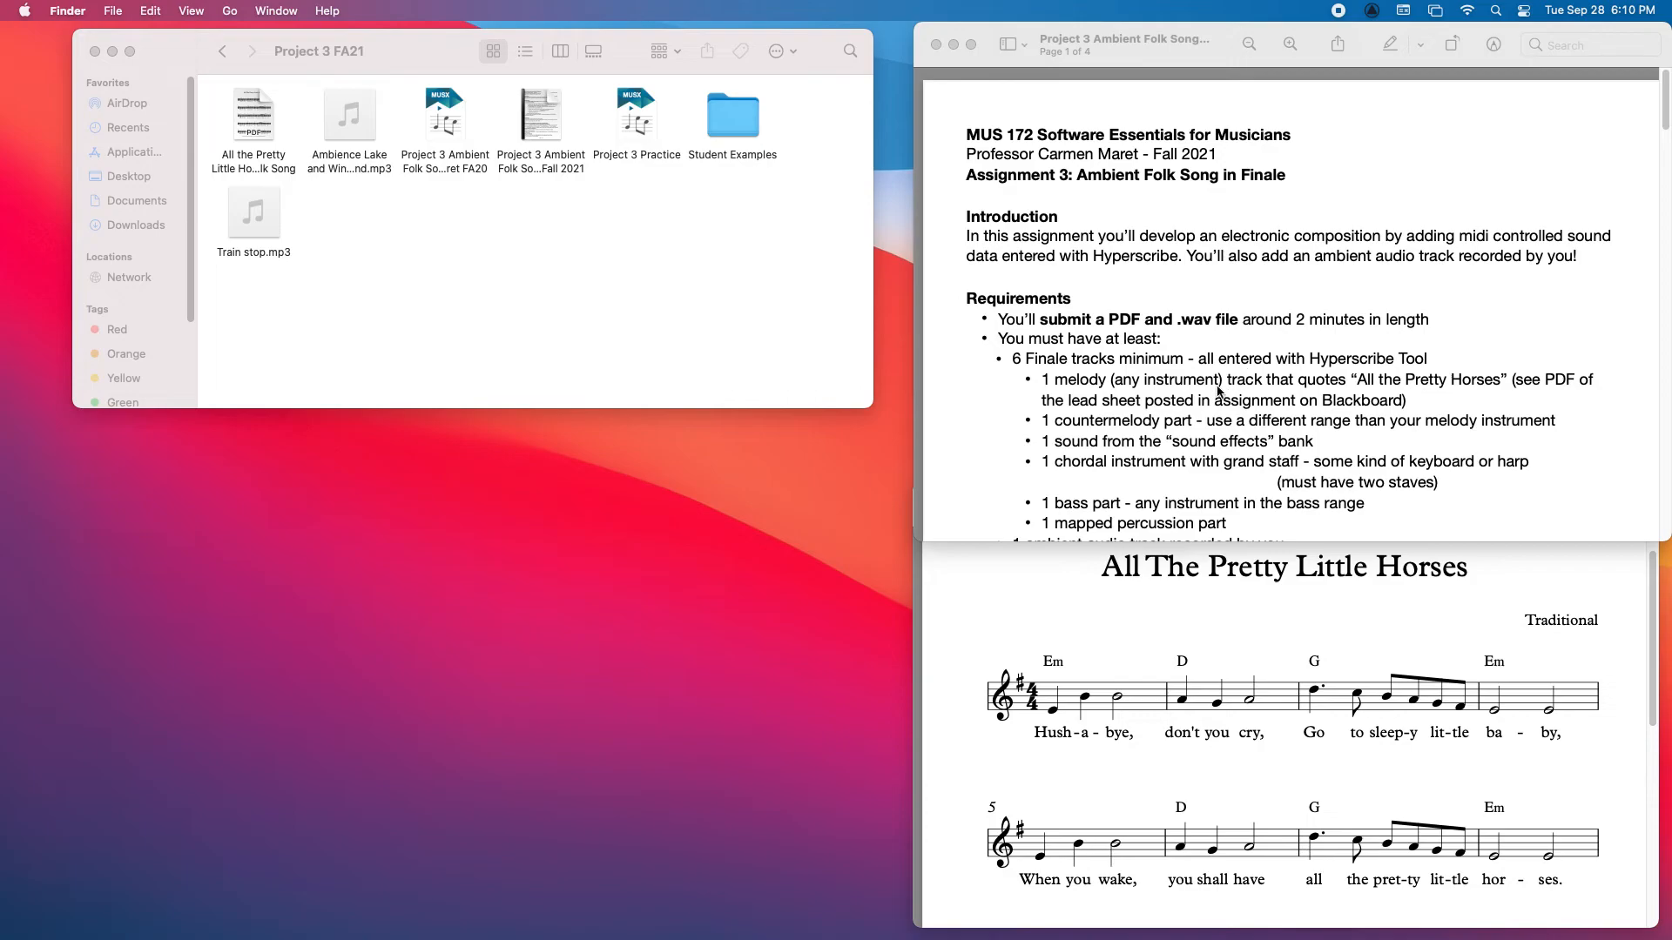
Step: Read the assignment's requirements, score set-up and Hyperscribe instructions, and look over the All The Pretty Little Horses lead sheet
scroll(1165, 387, down, 3)
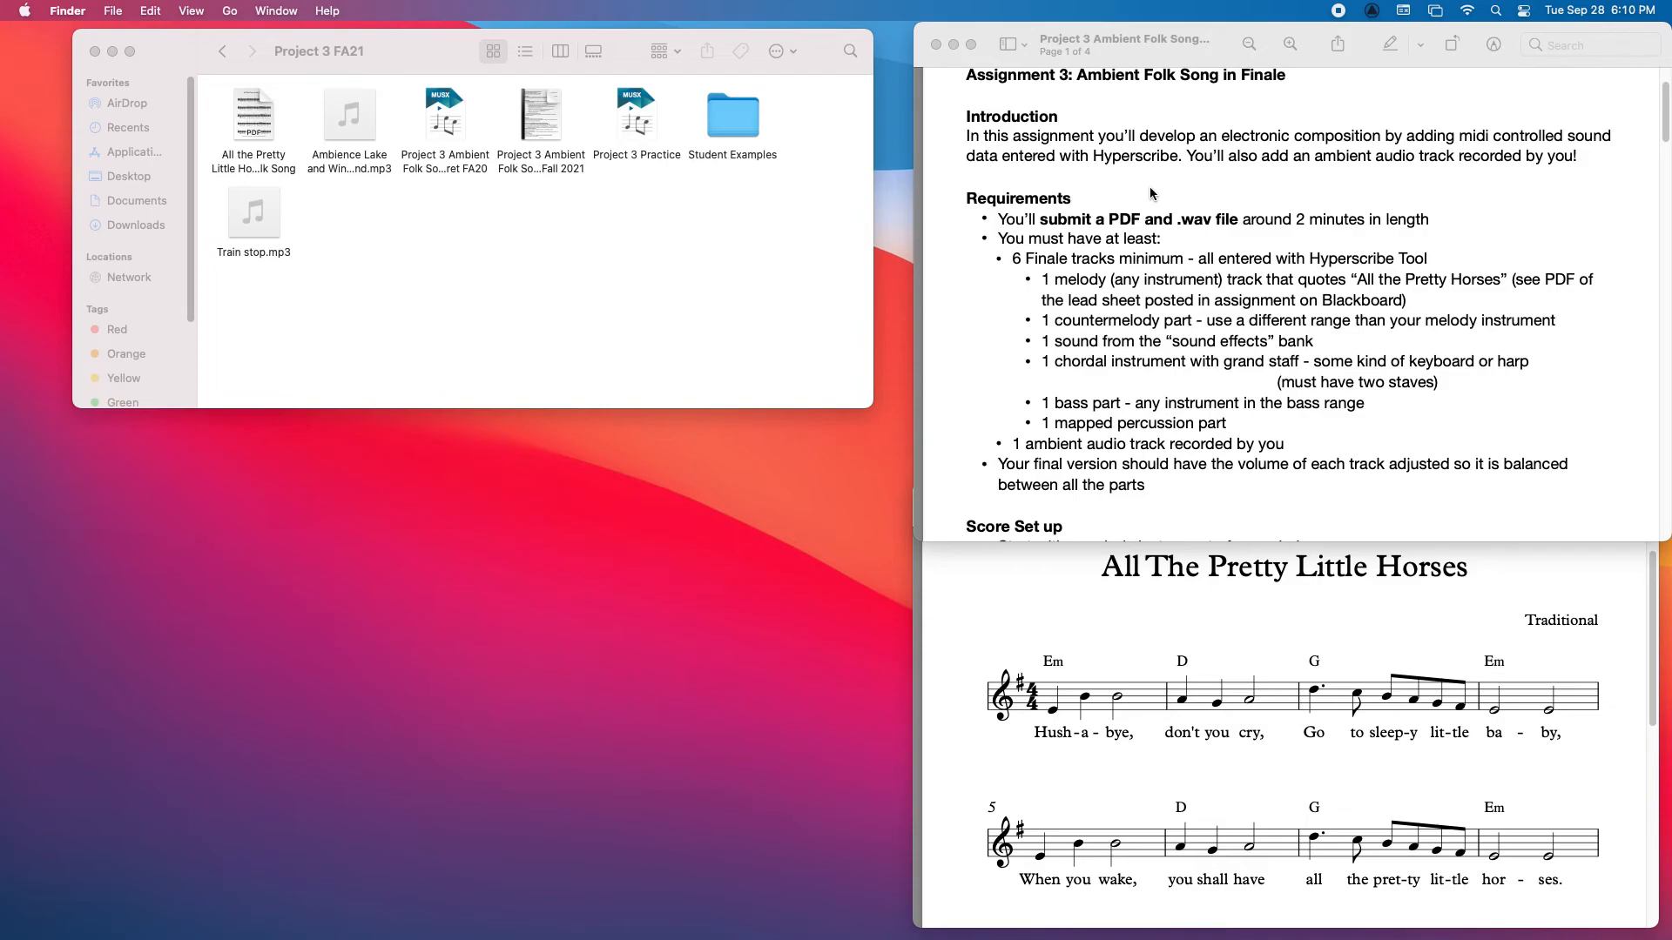
scroll(1158, 280, up, 2)
scroll(1158, 280, down, 3)
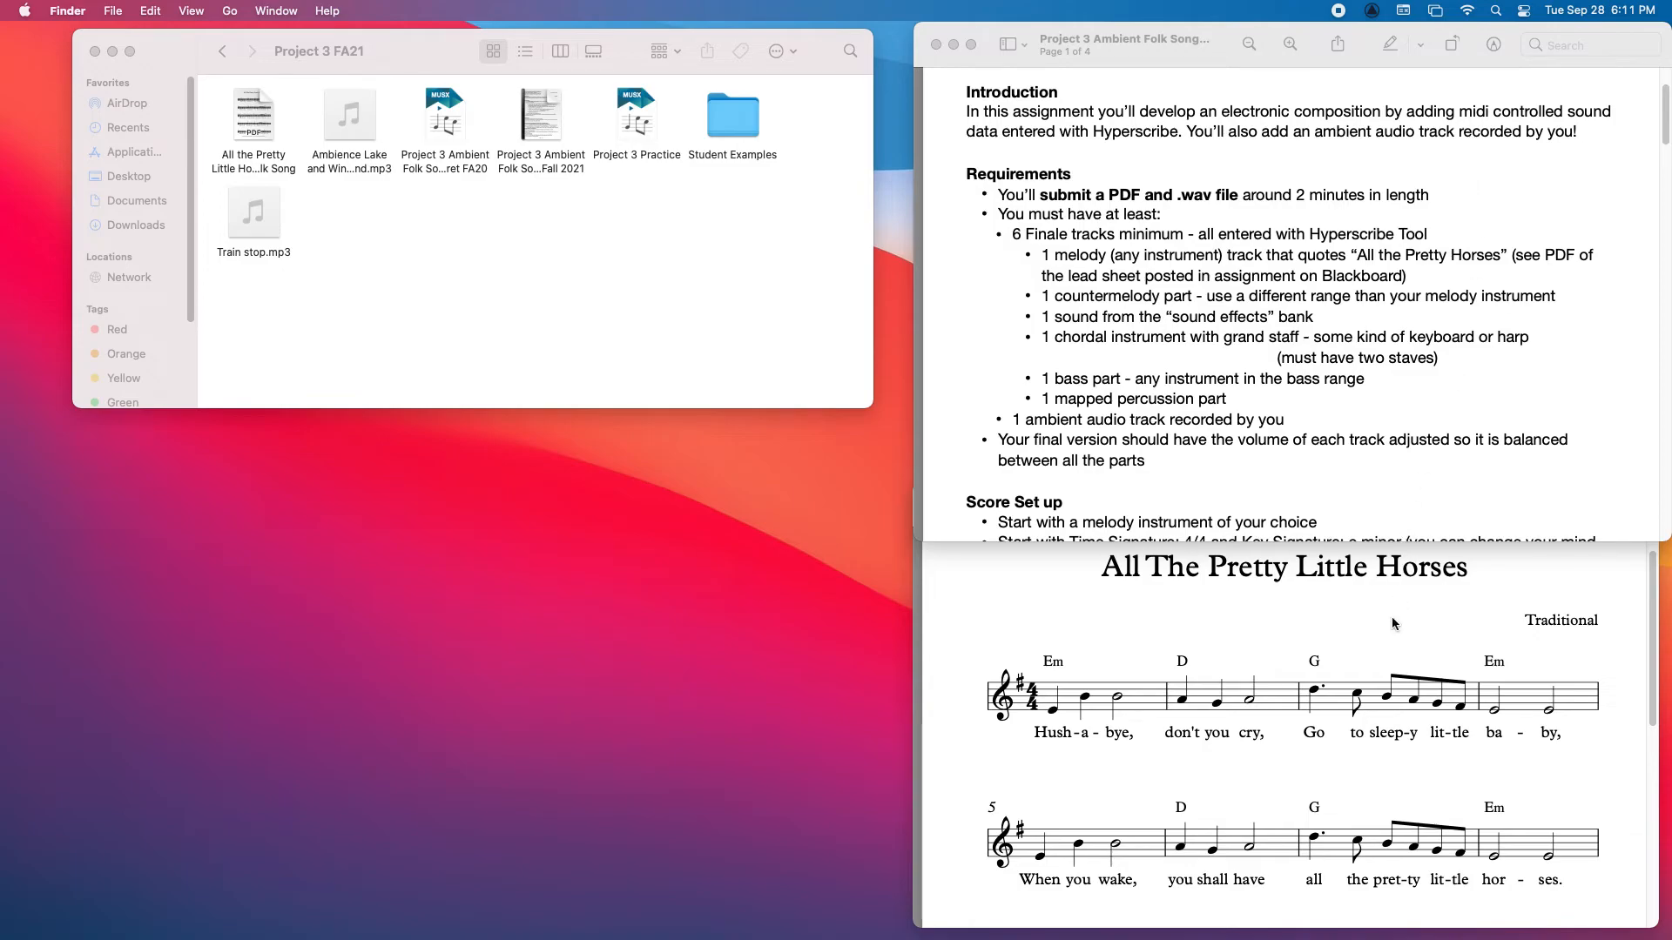
scroll(1395, 624, down, 8)
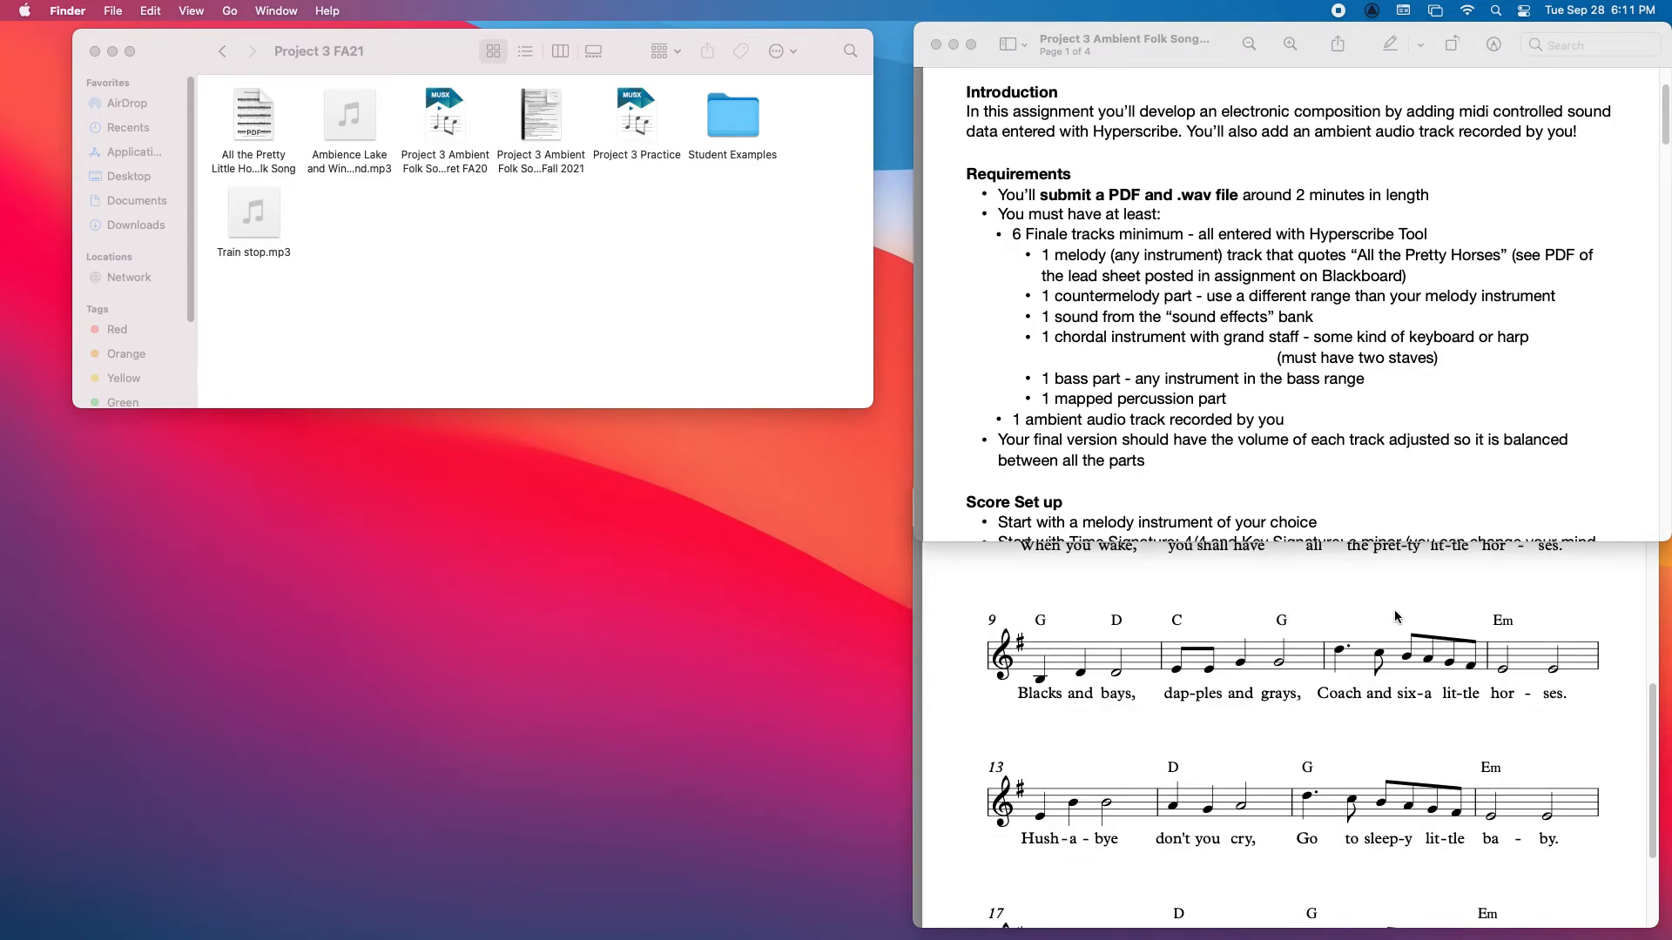
scroll(1395, 618, down, 4)
scroll(1395, 618, up, 13)
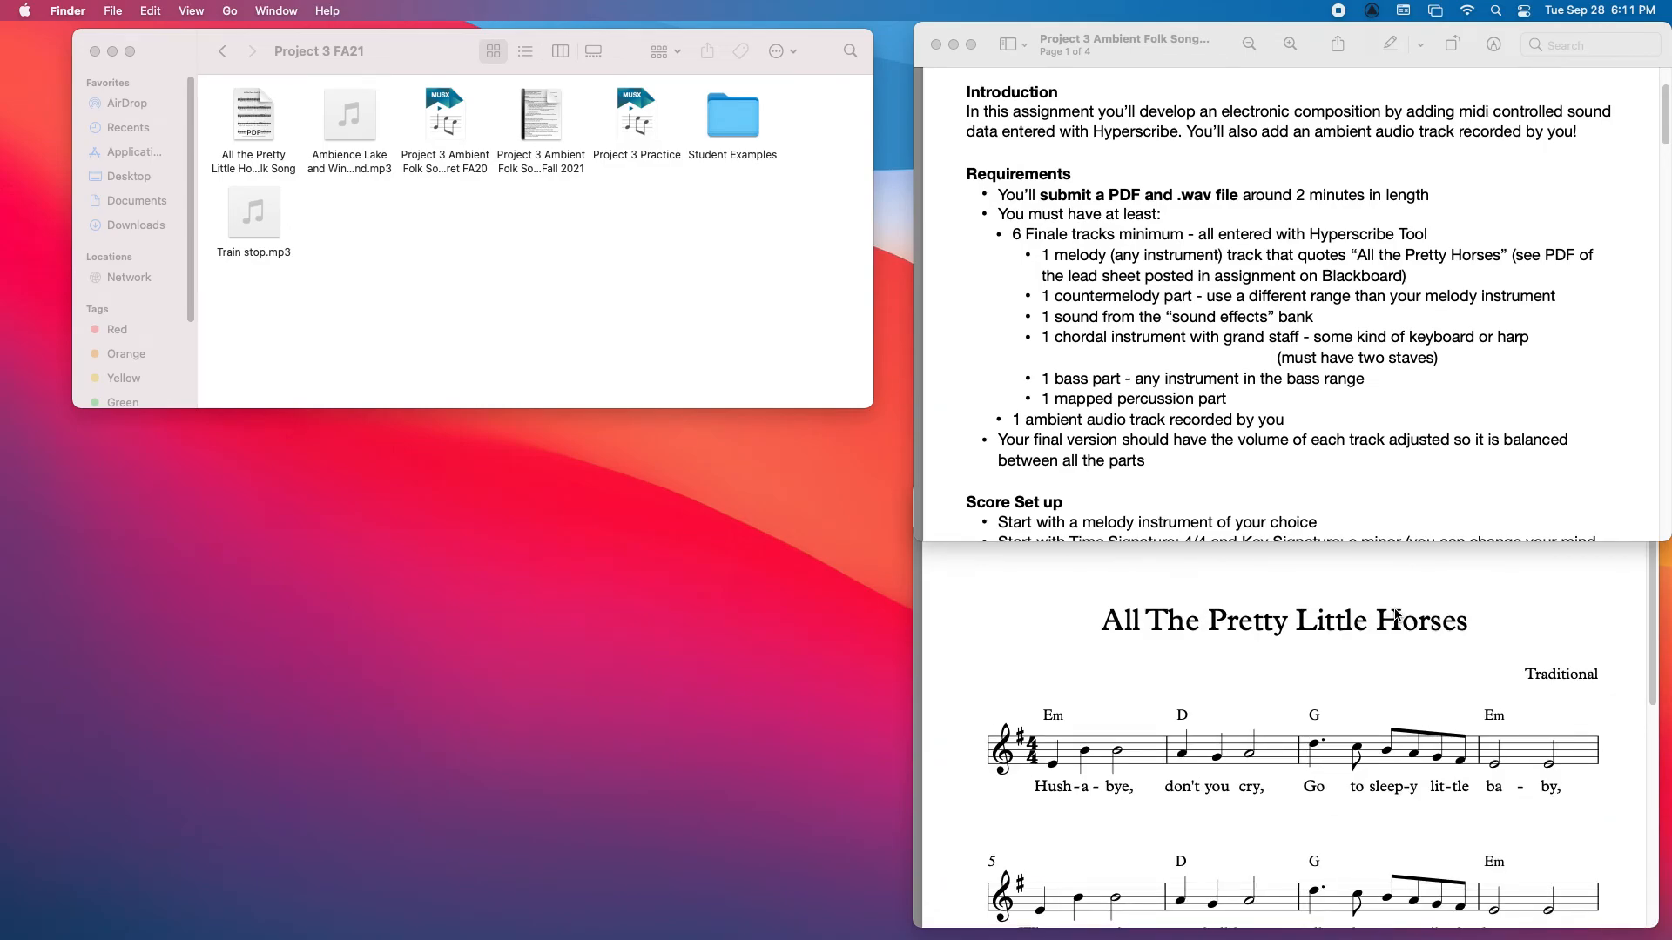
click(1653, 641)
scroll(1653, 641, down, 2)
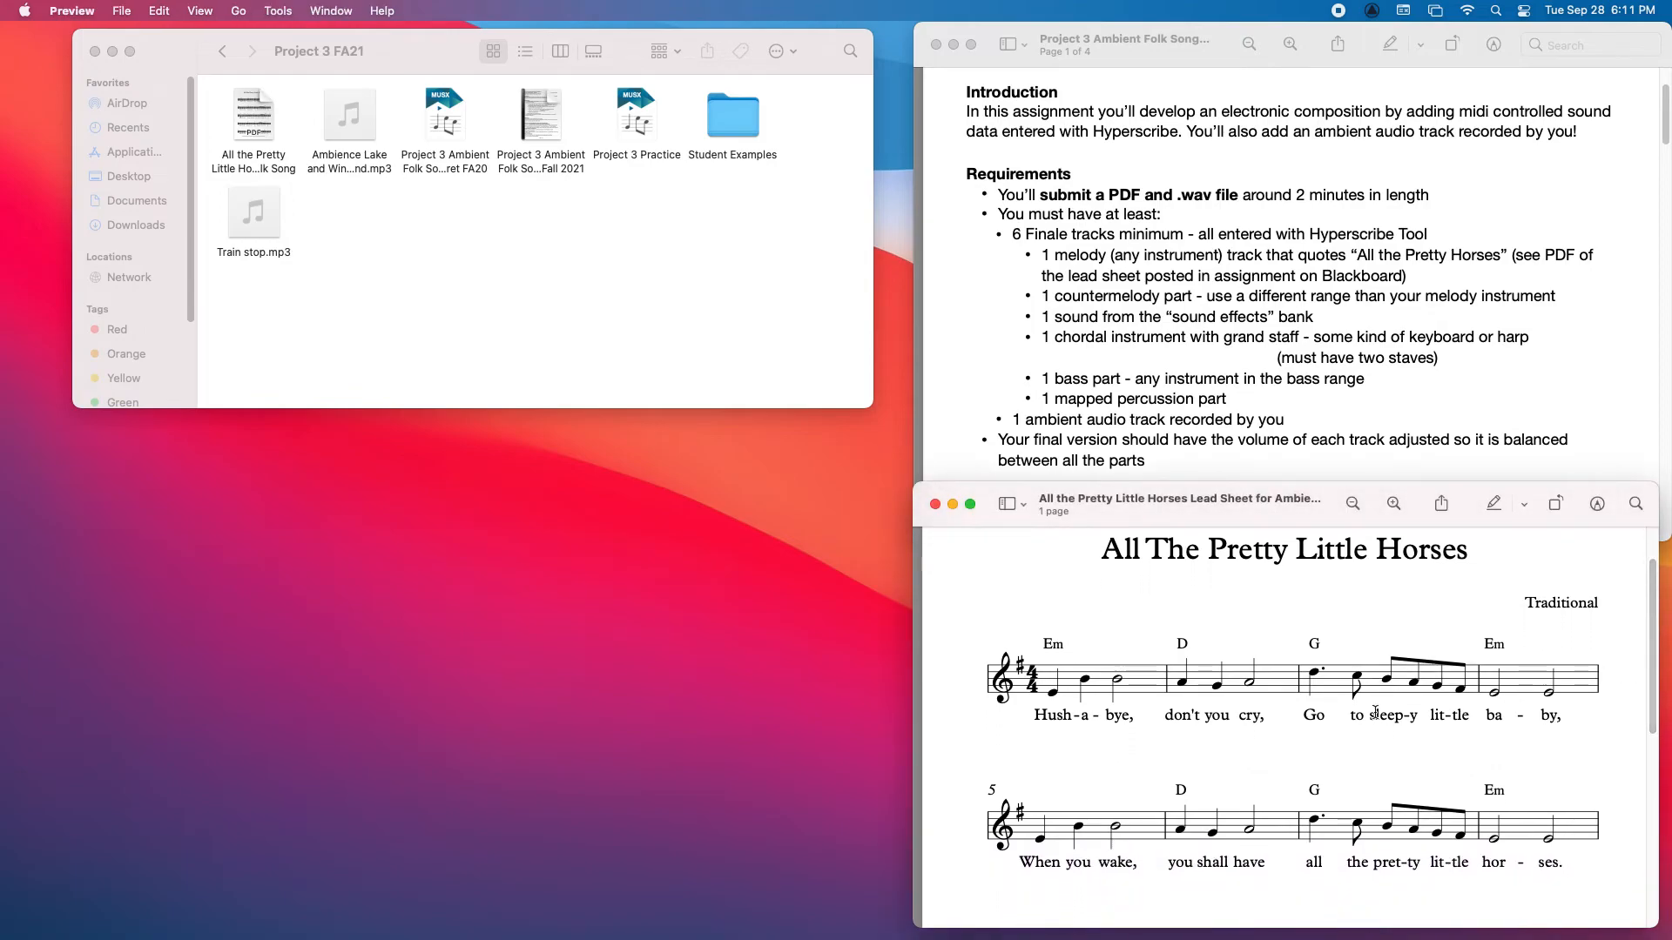
click(1425, 384)
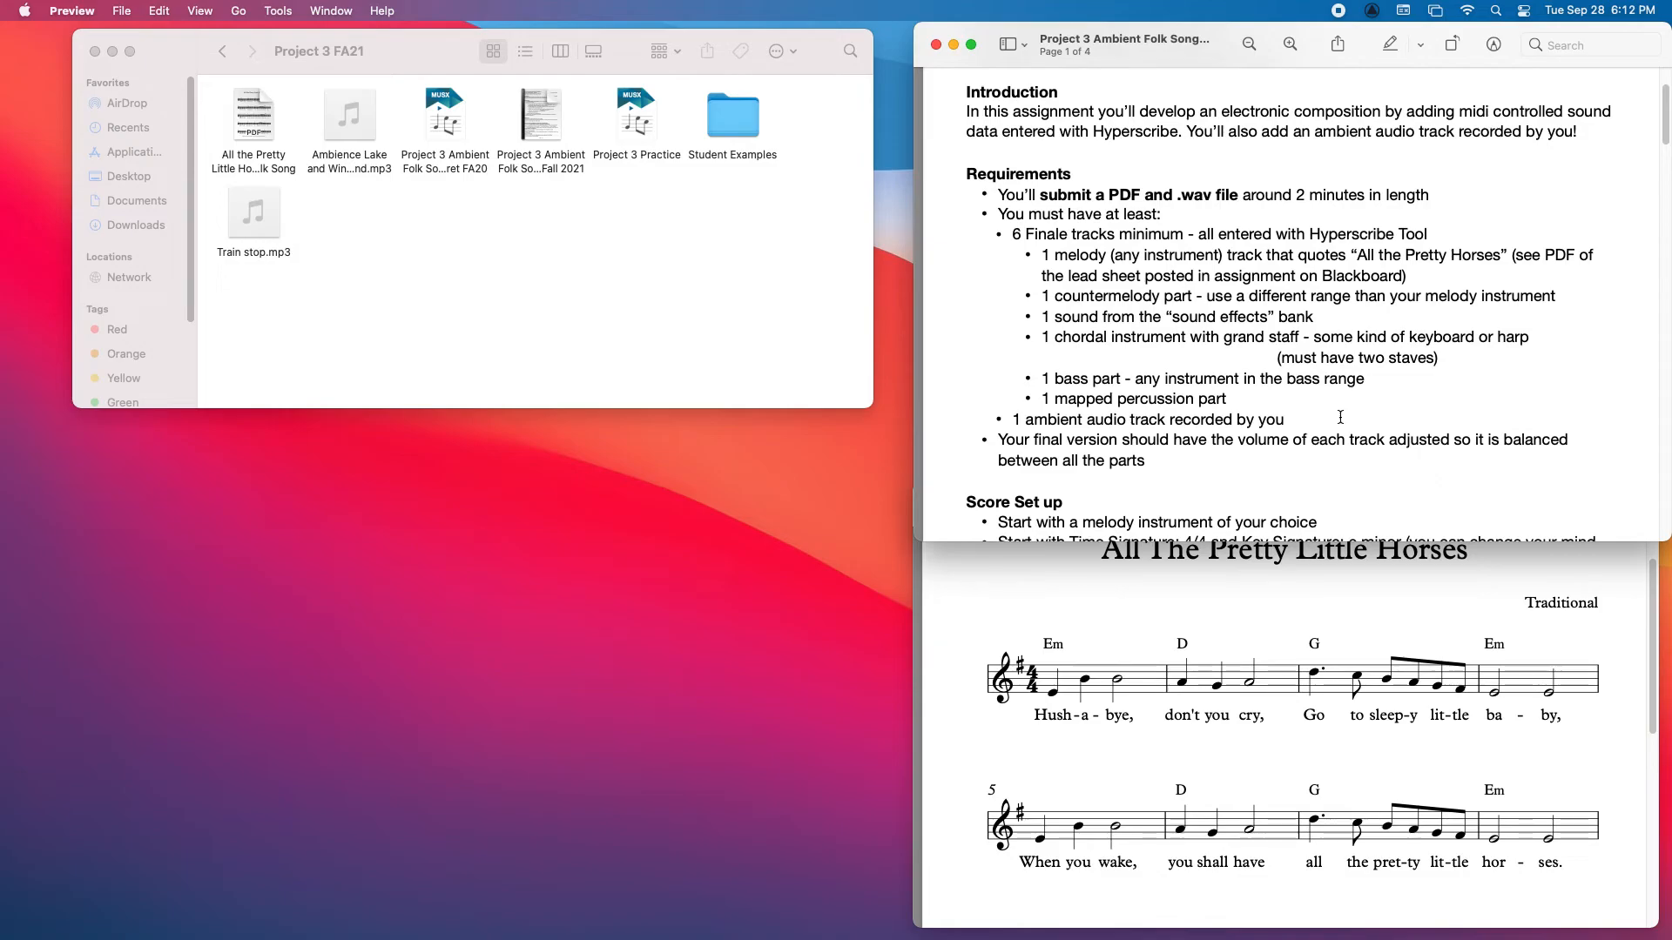
scroll(1629, 124, down, 3)
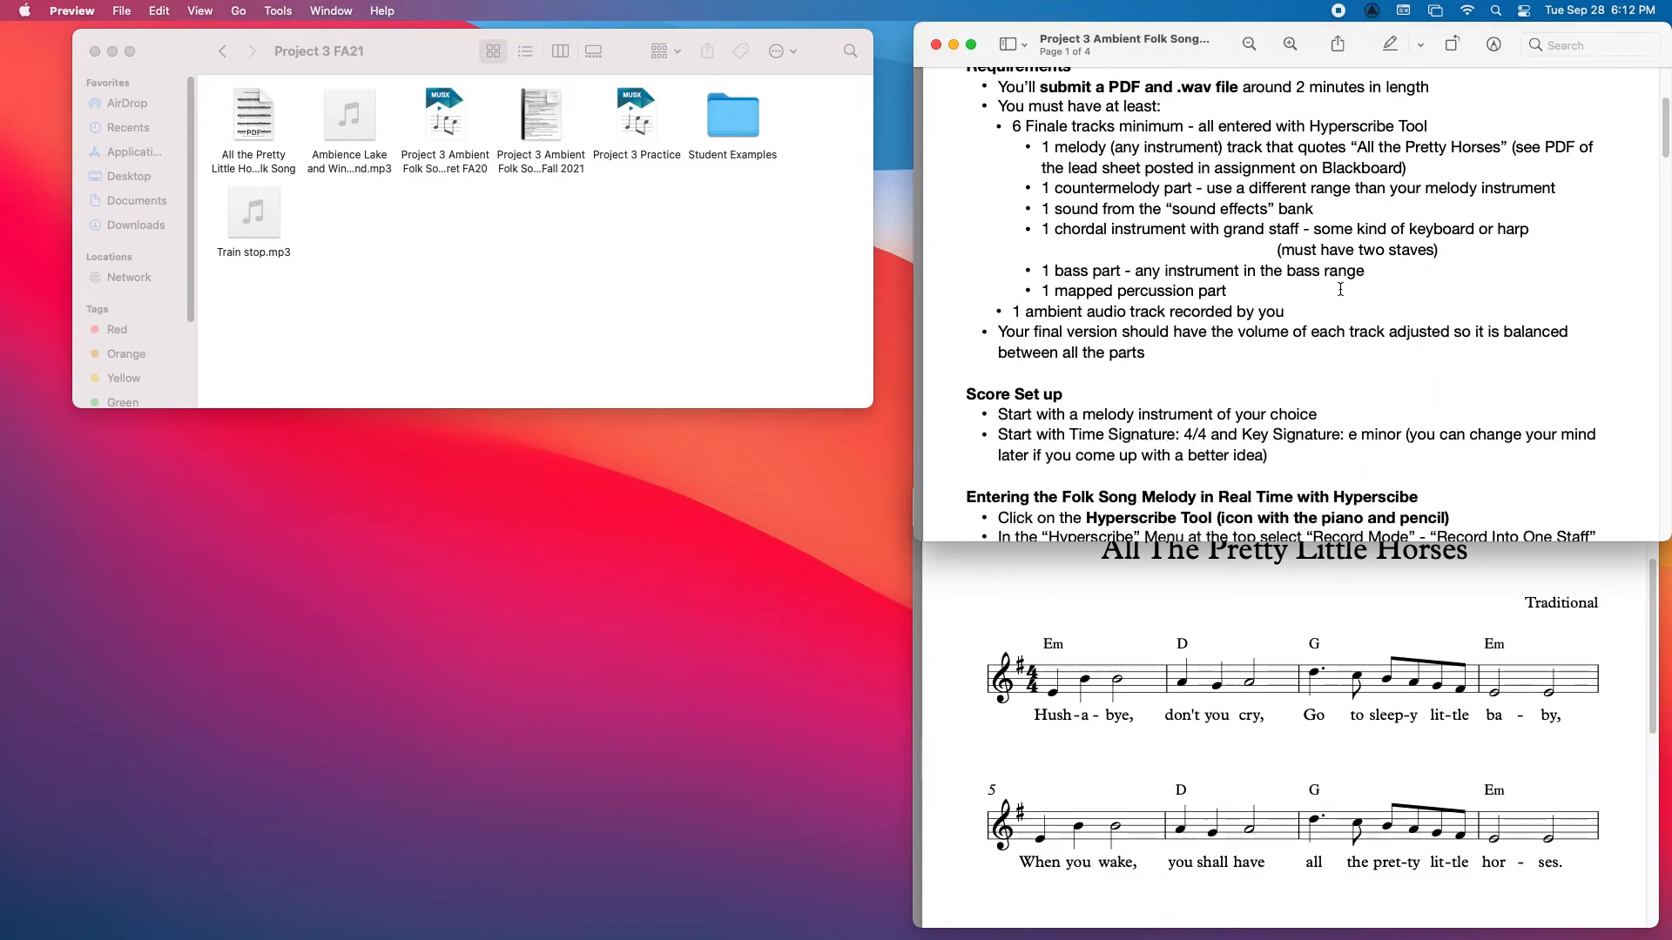
drag(1235, 334, 1303, 333)
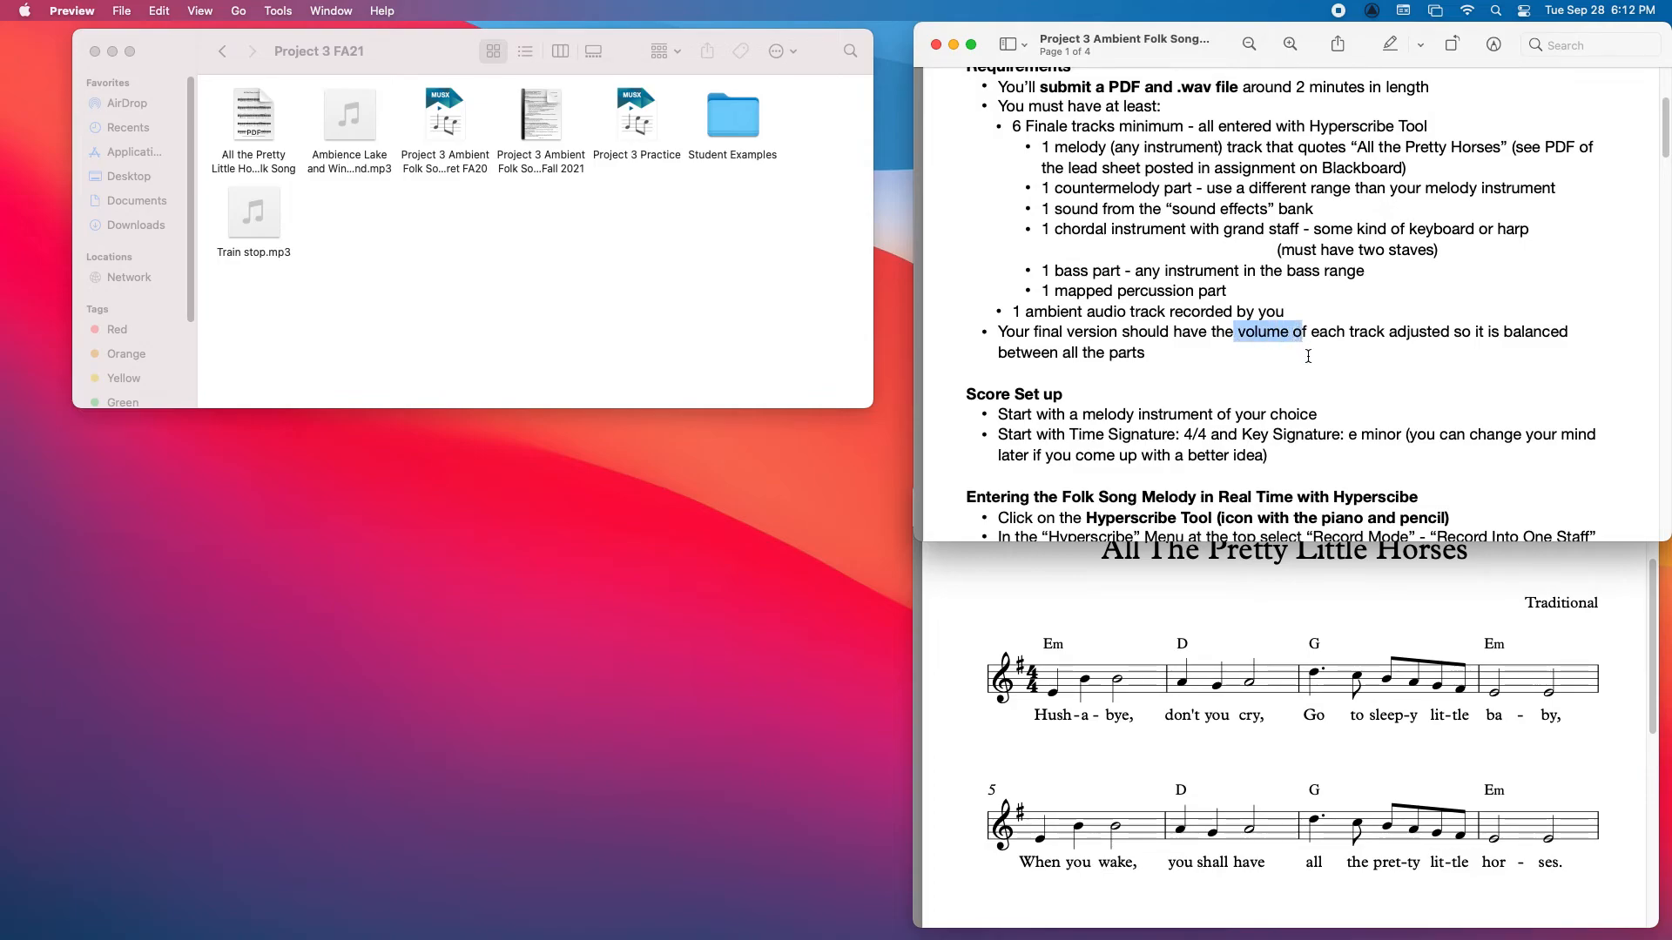
click(1309, 358)
drag(1667, 131, 1664, 165)
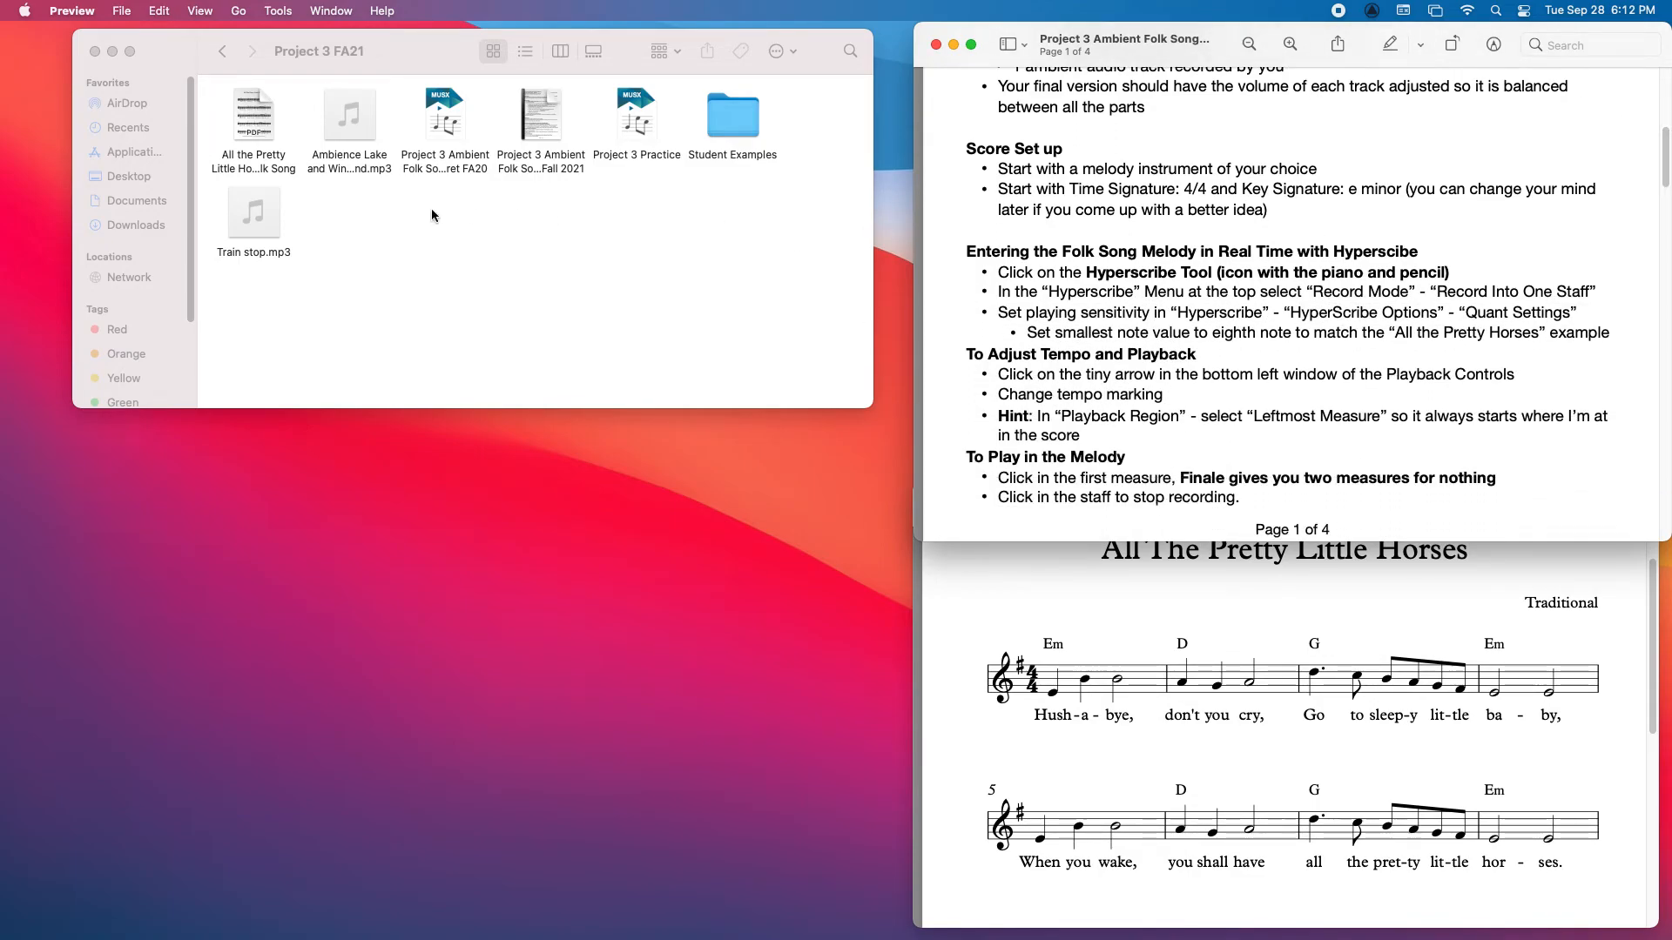
click(121, 10)
mouse_move(151, 76)
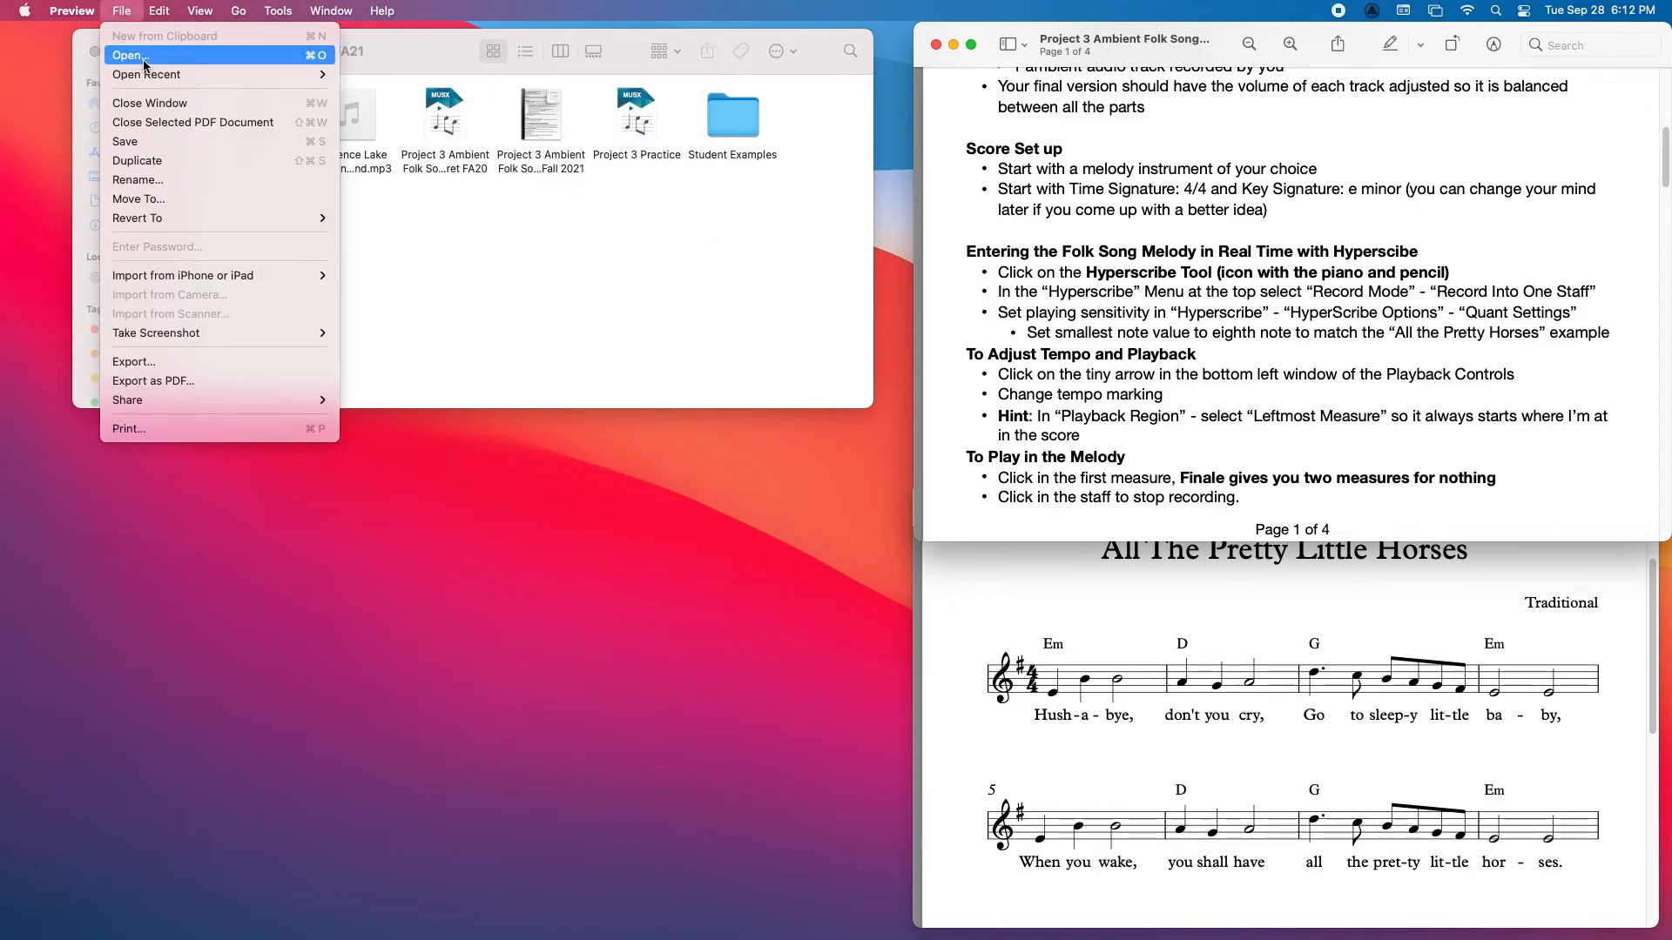
click(524, 463)
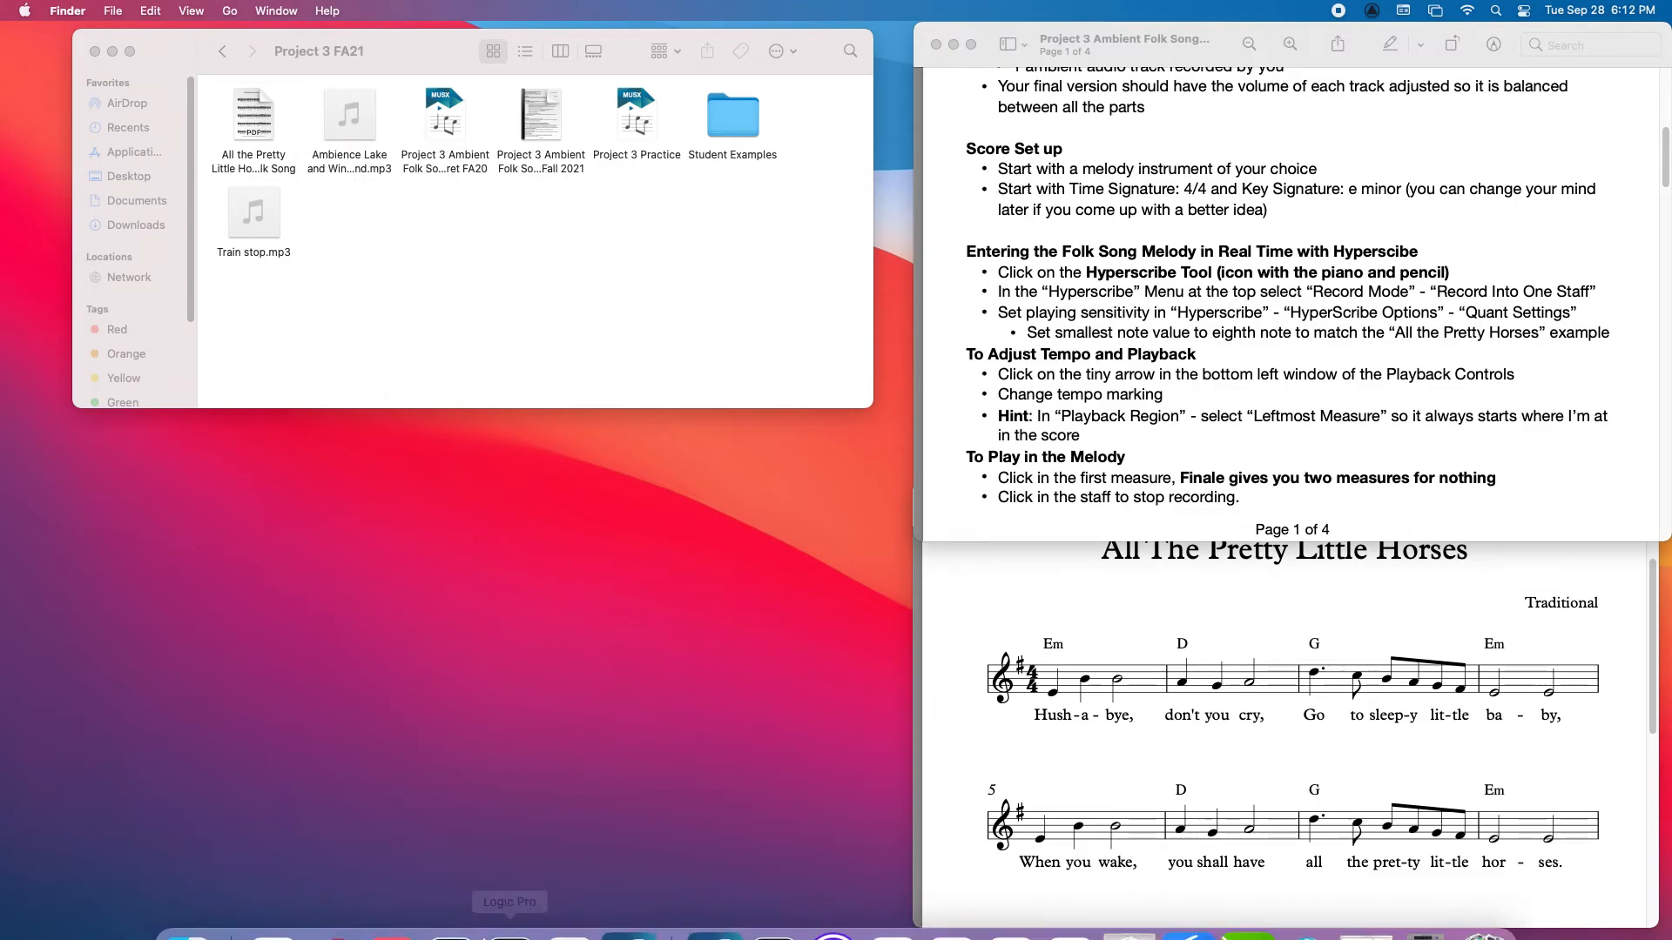
Step: Switch to Finale and start a new document with the Setup Wizard, using a new ensemble in the Finale Maestro style
click(629, 901)
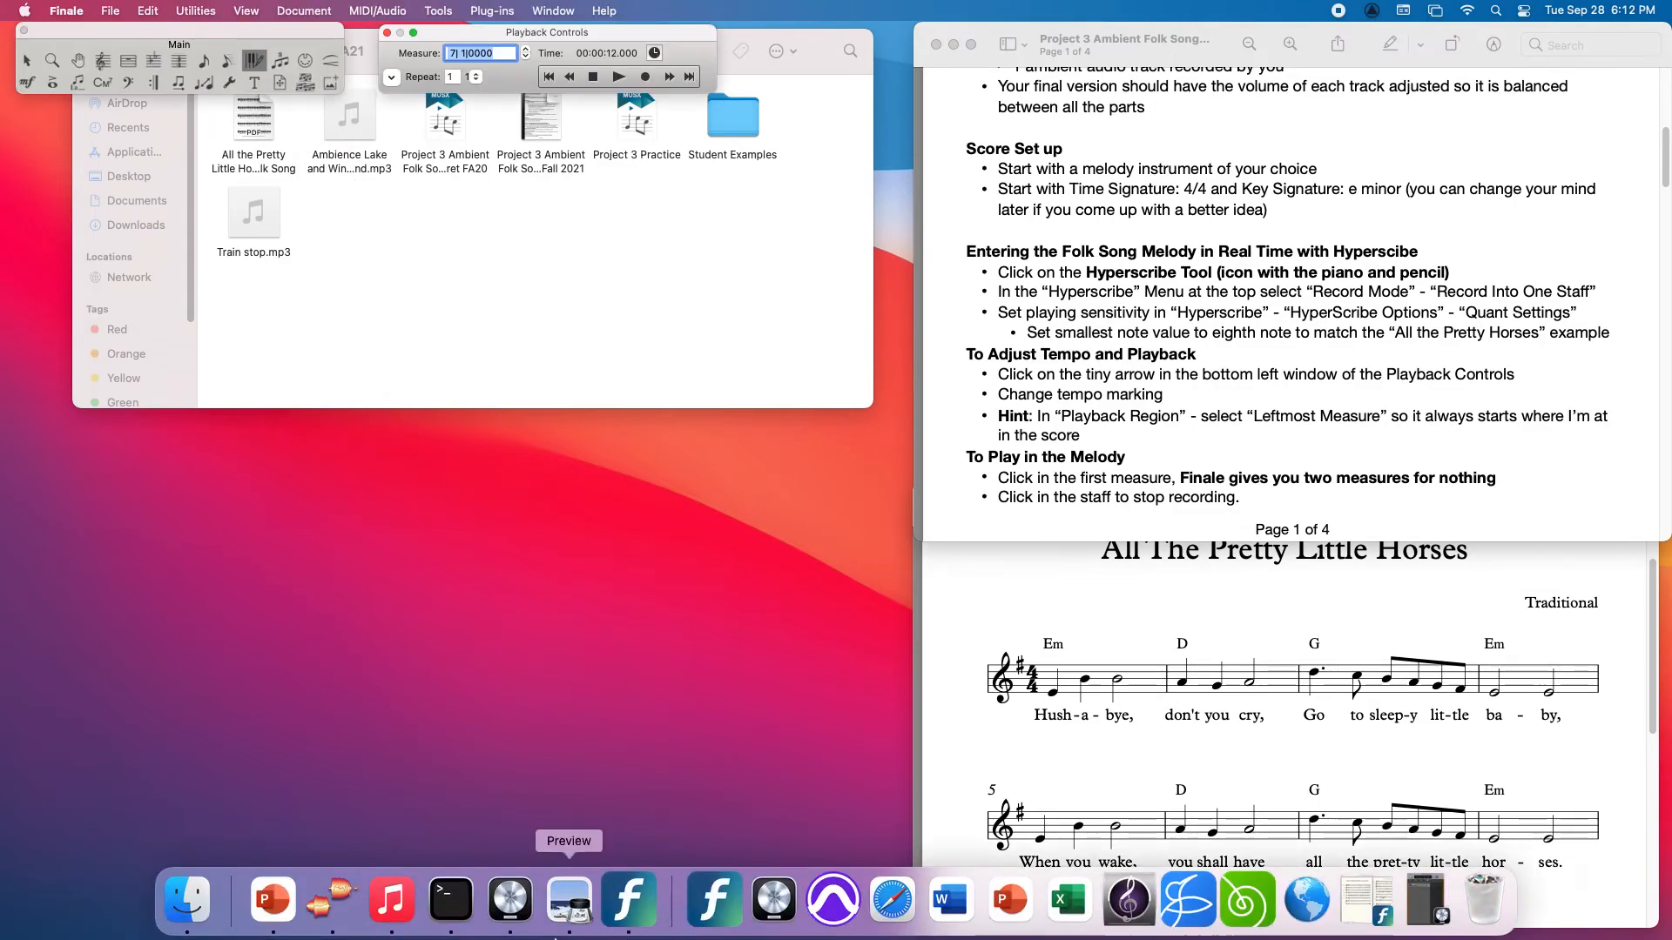
click(110, 11)
mouse_move(141, 56)
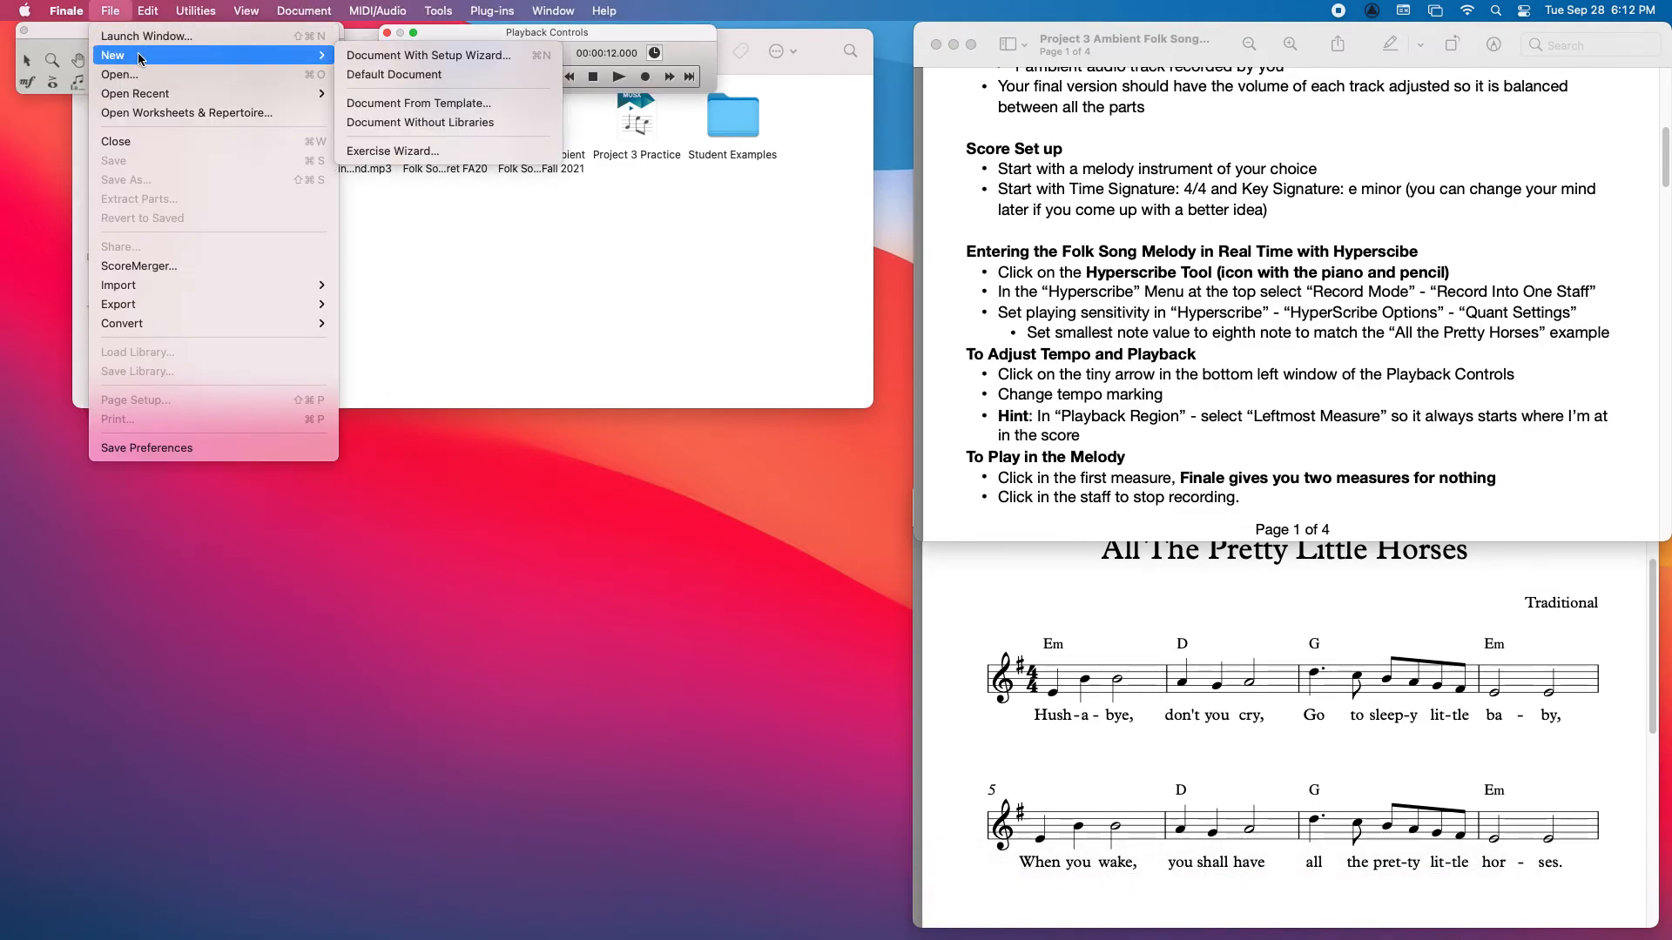
click(356, 56)
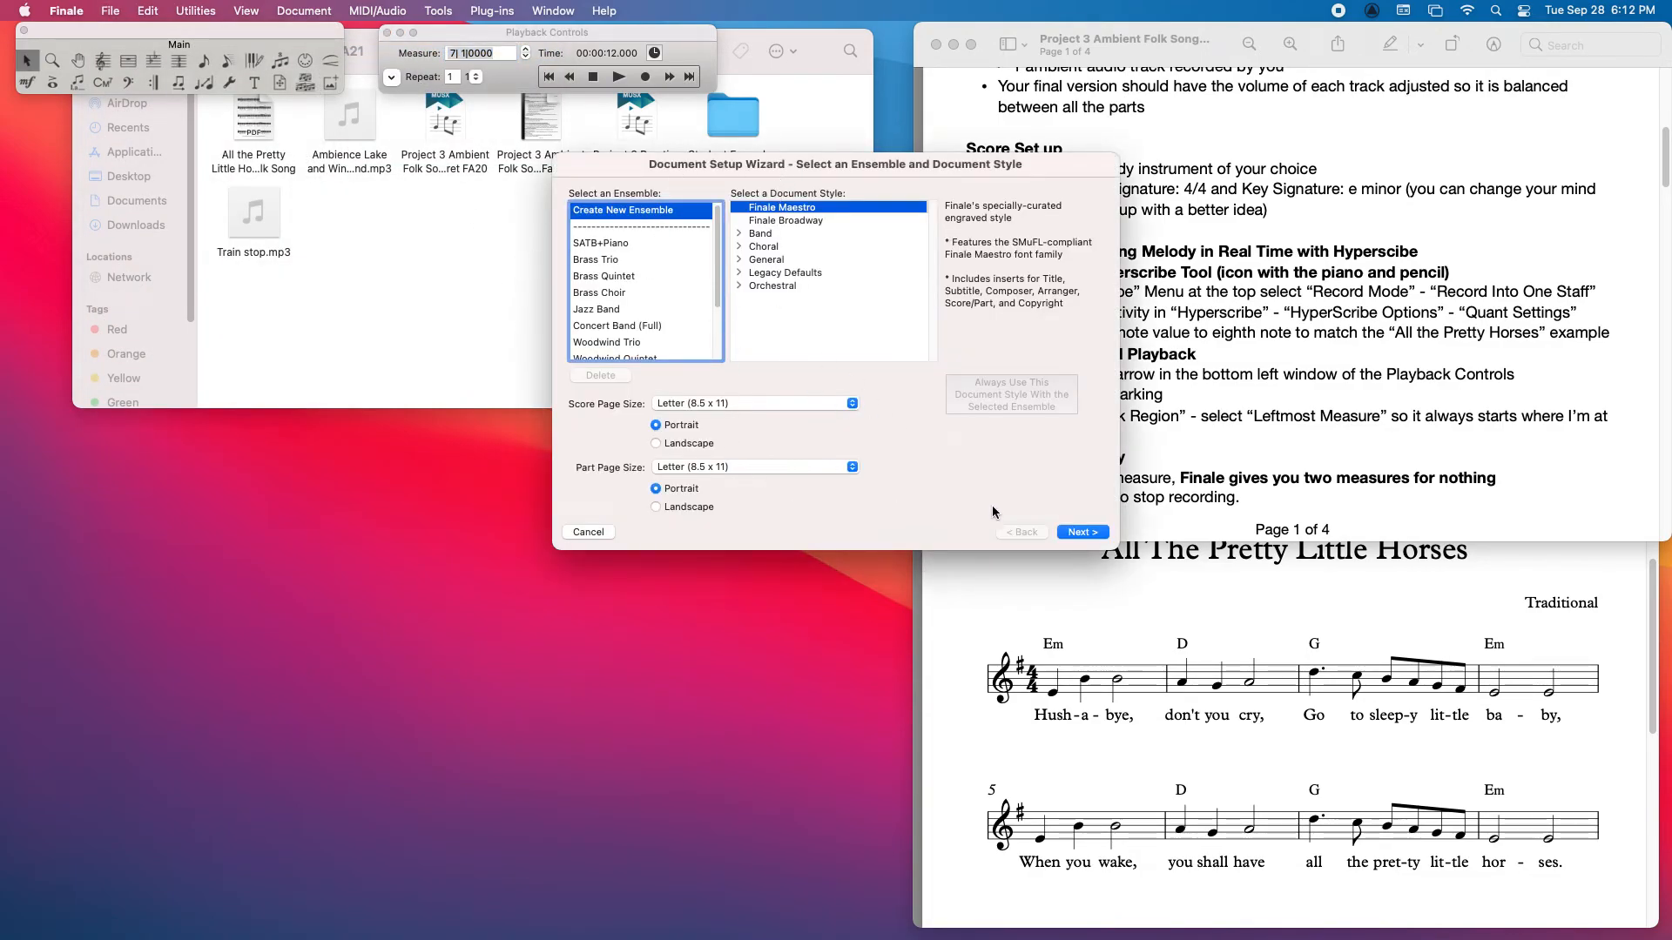
click(1088, 531)
Step: Add a Flute from the woodwinds as the score's instrument and continue to the score information
click(609, 266)
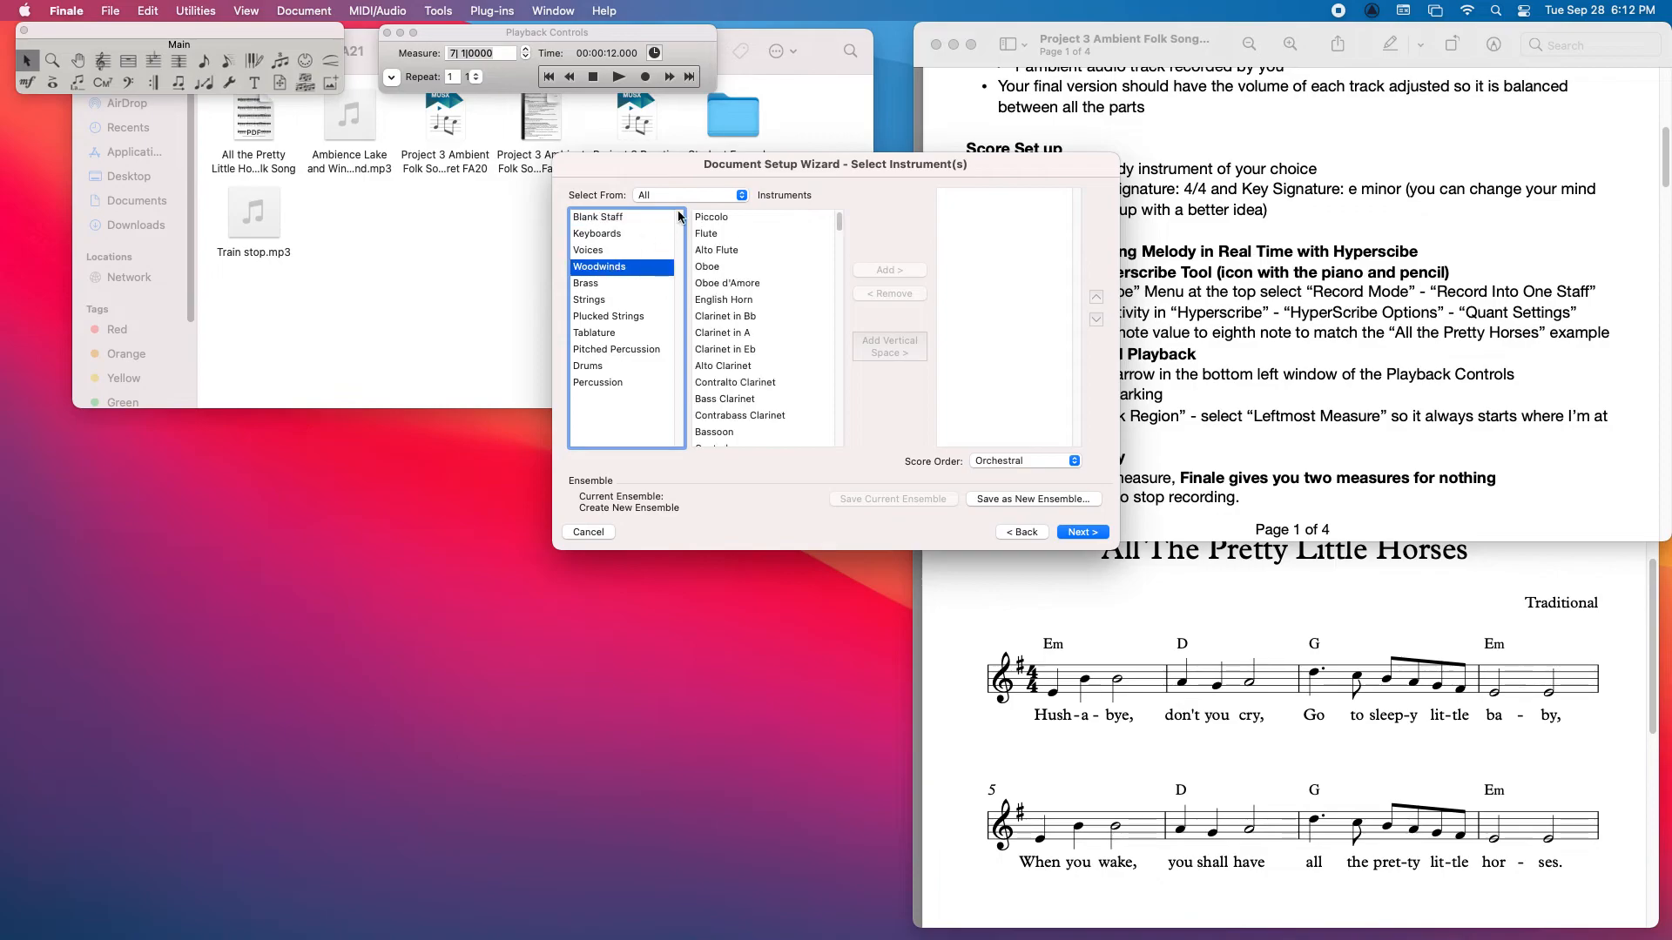
click(725, 235)
click(901, 269)
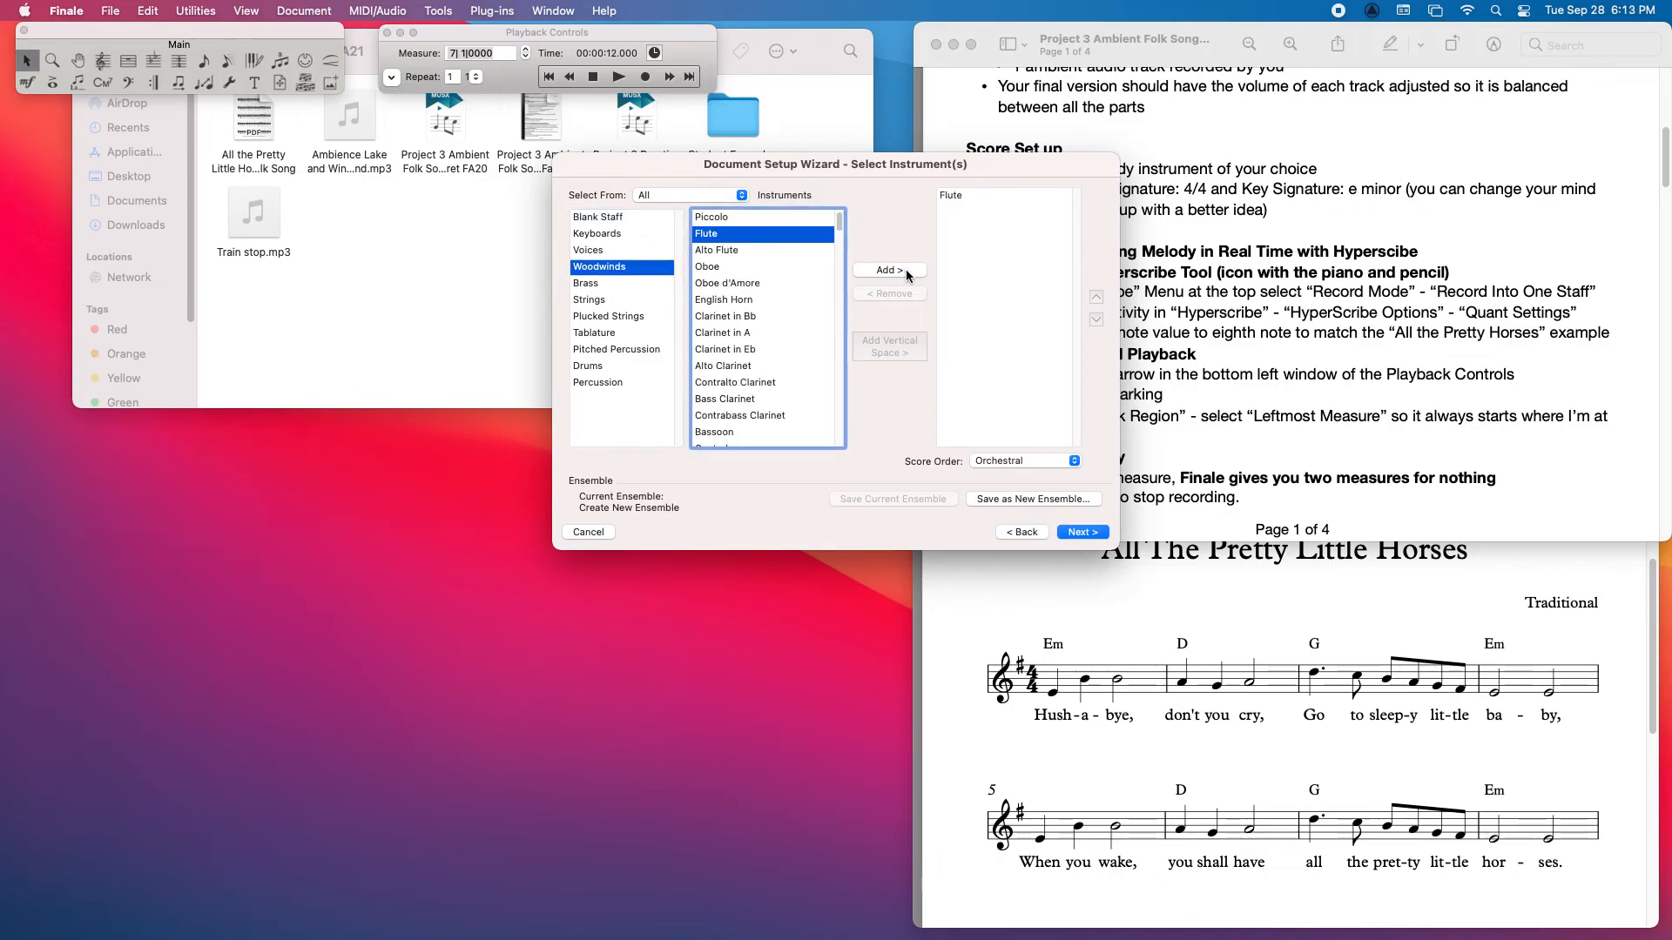
click(1081, 532)
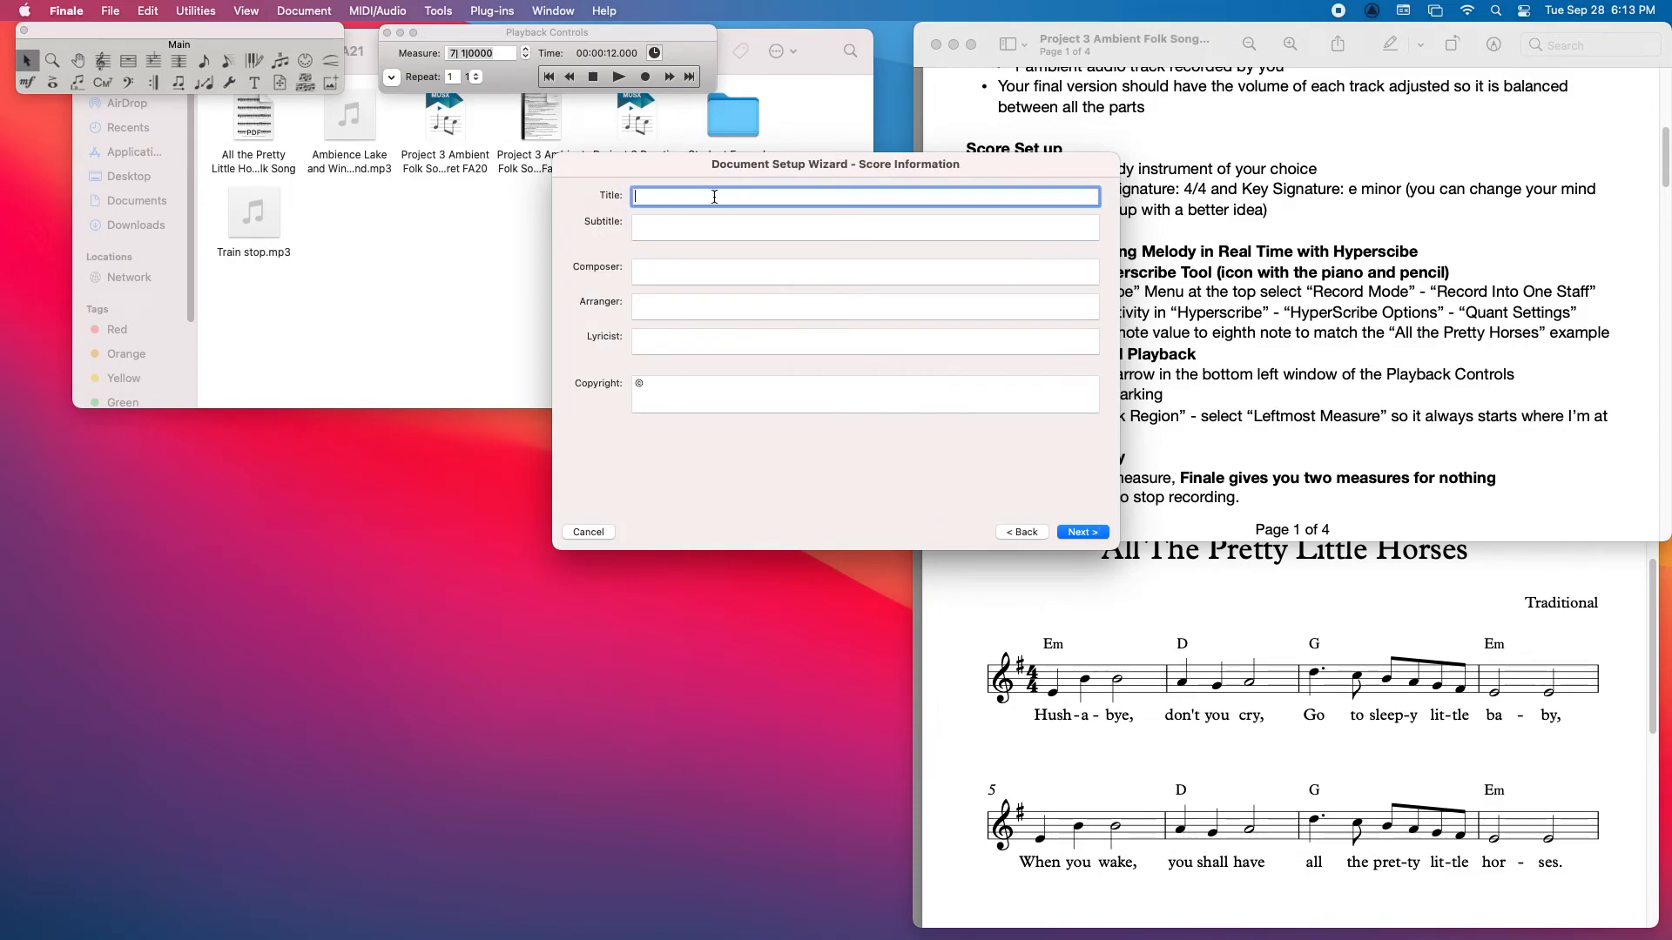
Step: Enter "Project 3 Practice" as the score title and continue to the score settings
text(Project 3 Practice)
click(1082, 532)
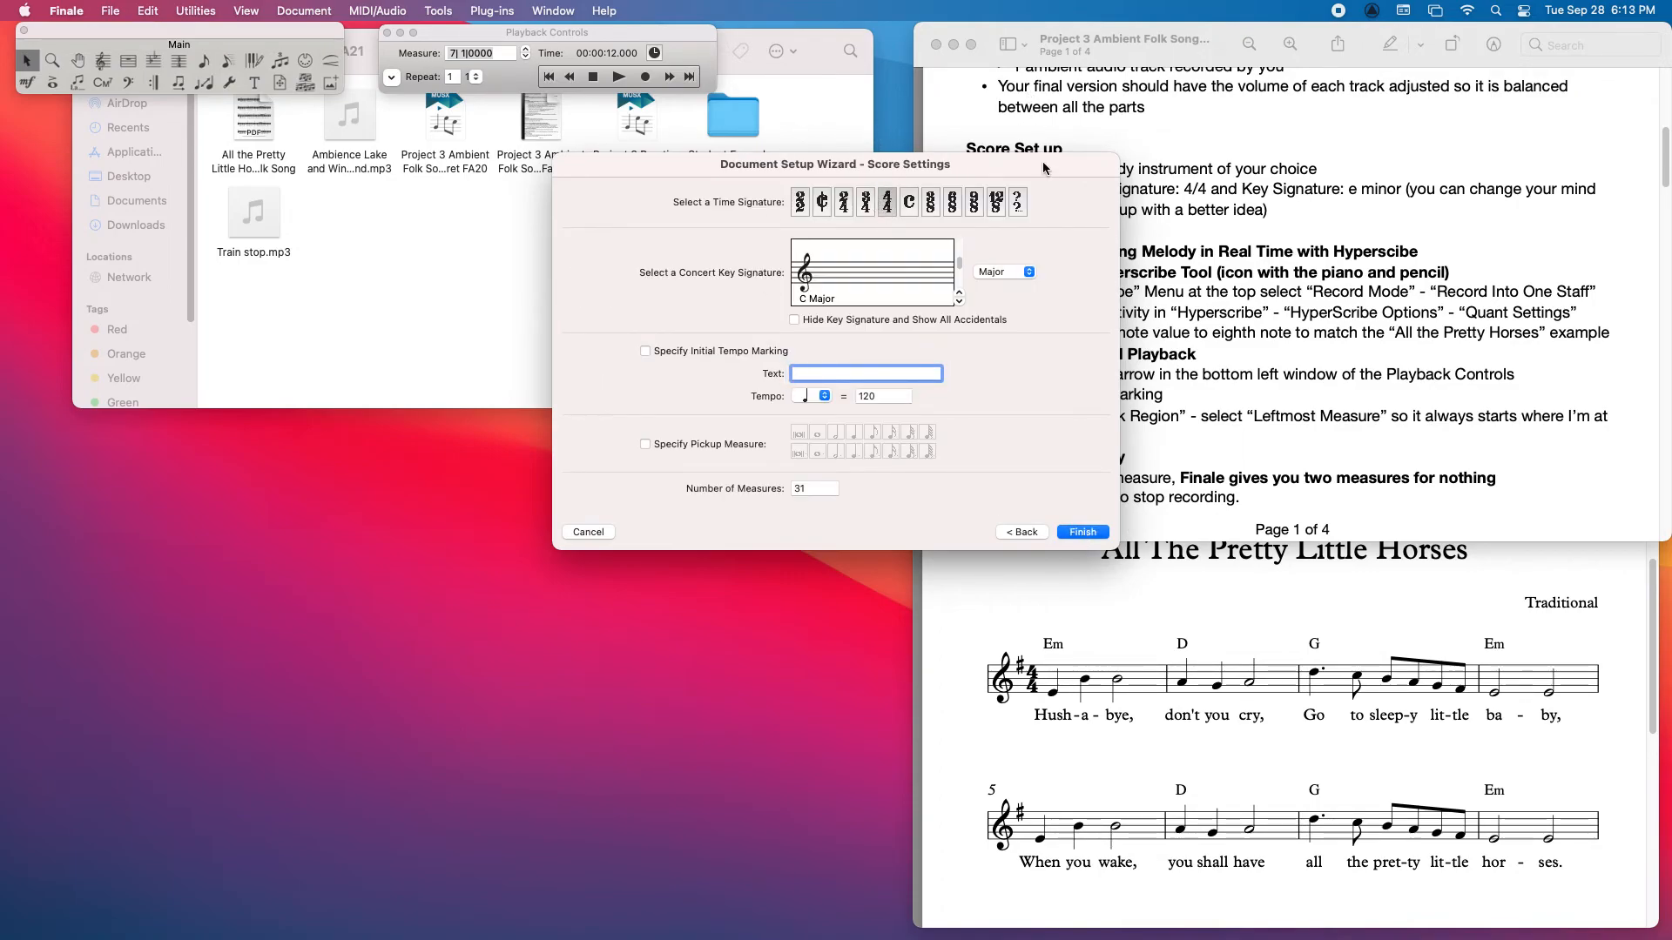
Step: Set the concert key signature to E minor, keeping the 4/4 time signature, and create the document
drag(1045, 165, 921, 160)
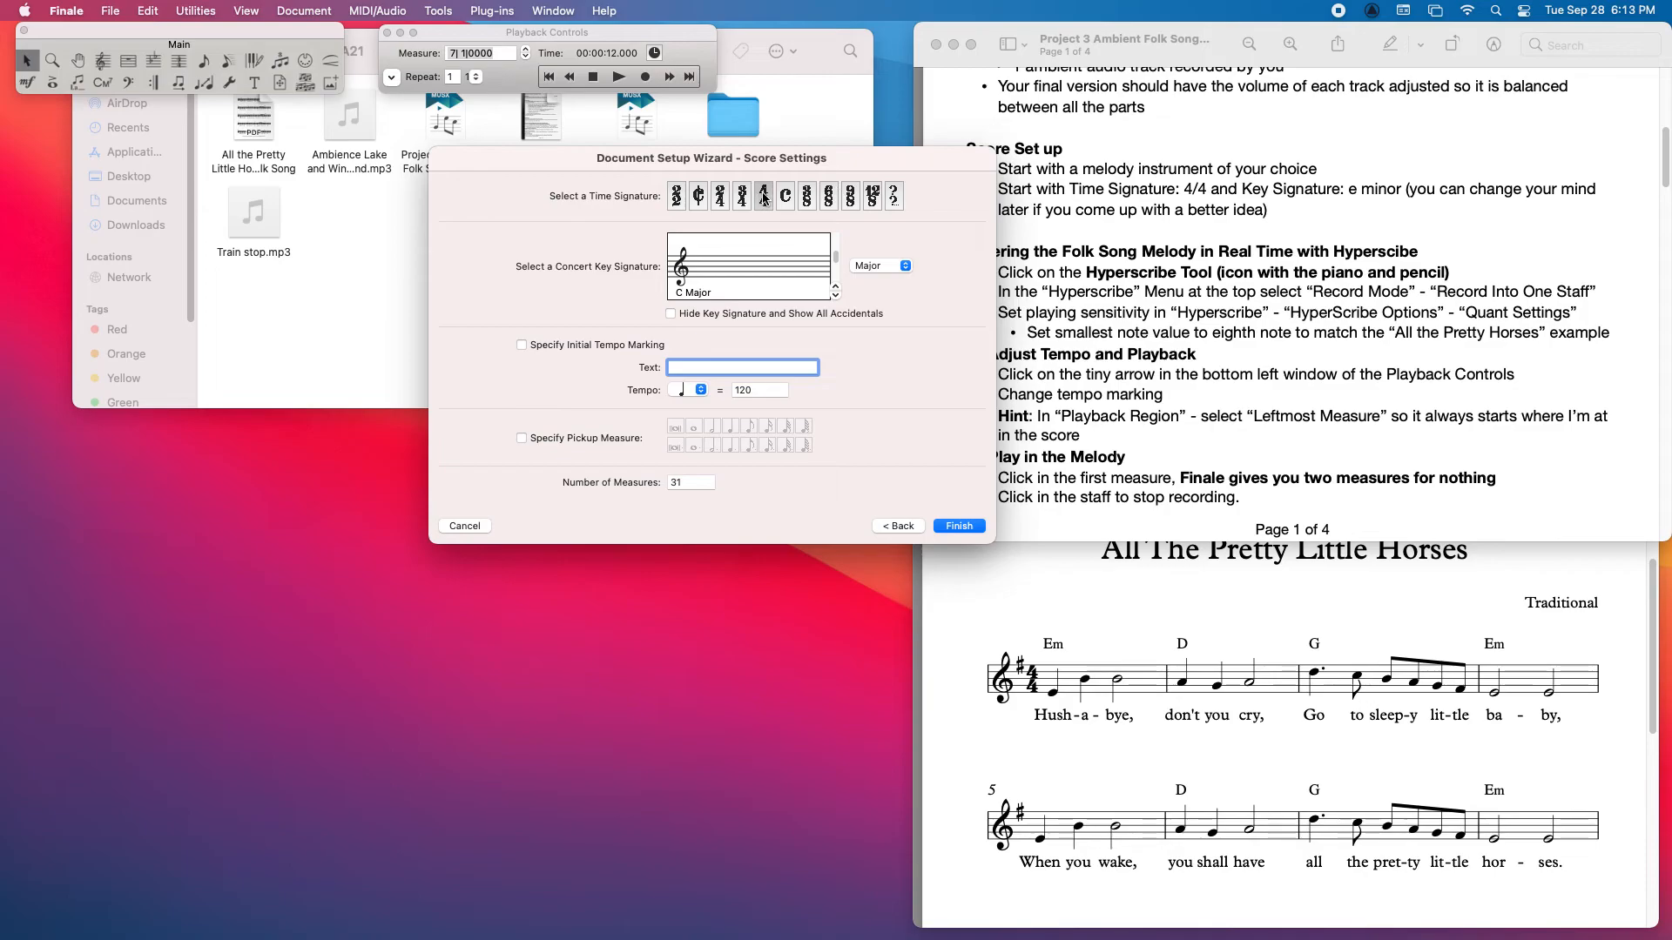
click(894, 266)
click(871, 285)
click(836, 287)
drag(904, 155, 794, 131)
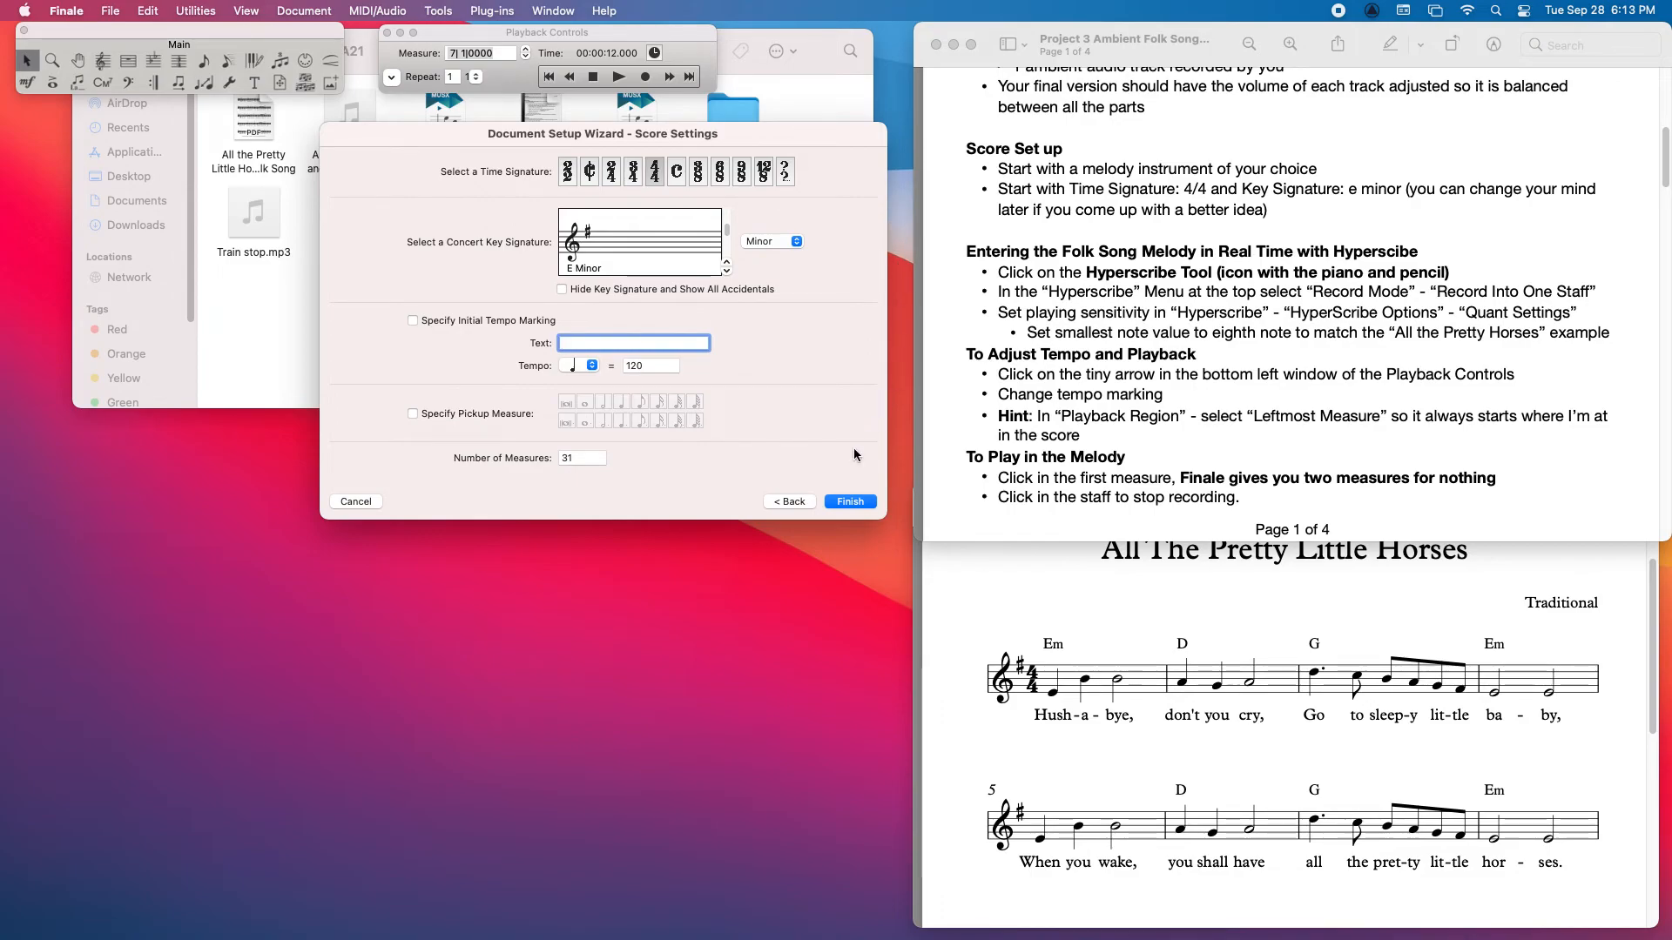
click(842, 504)
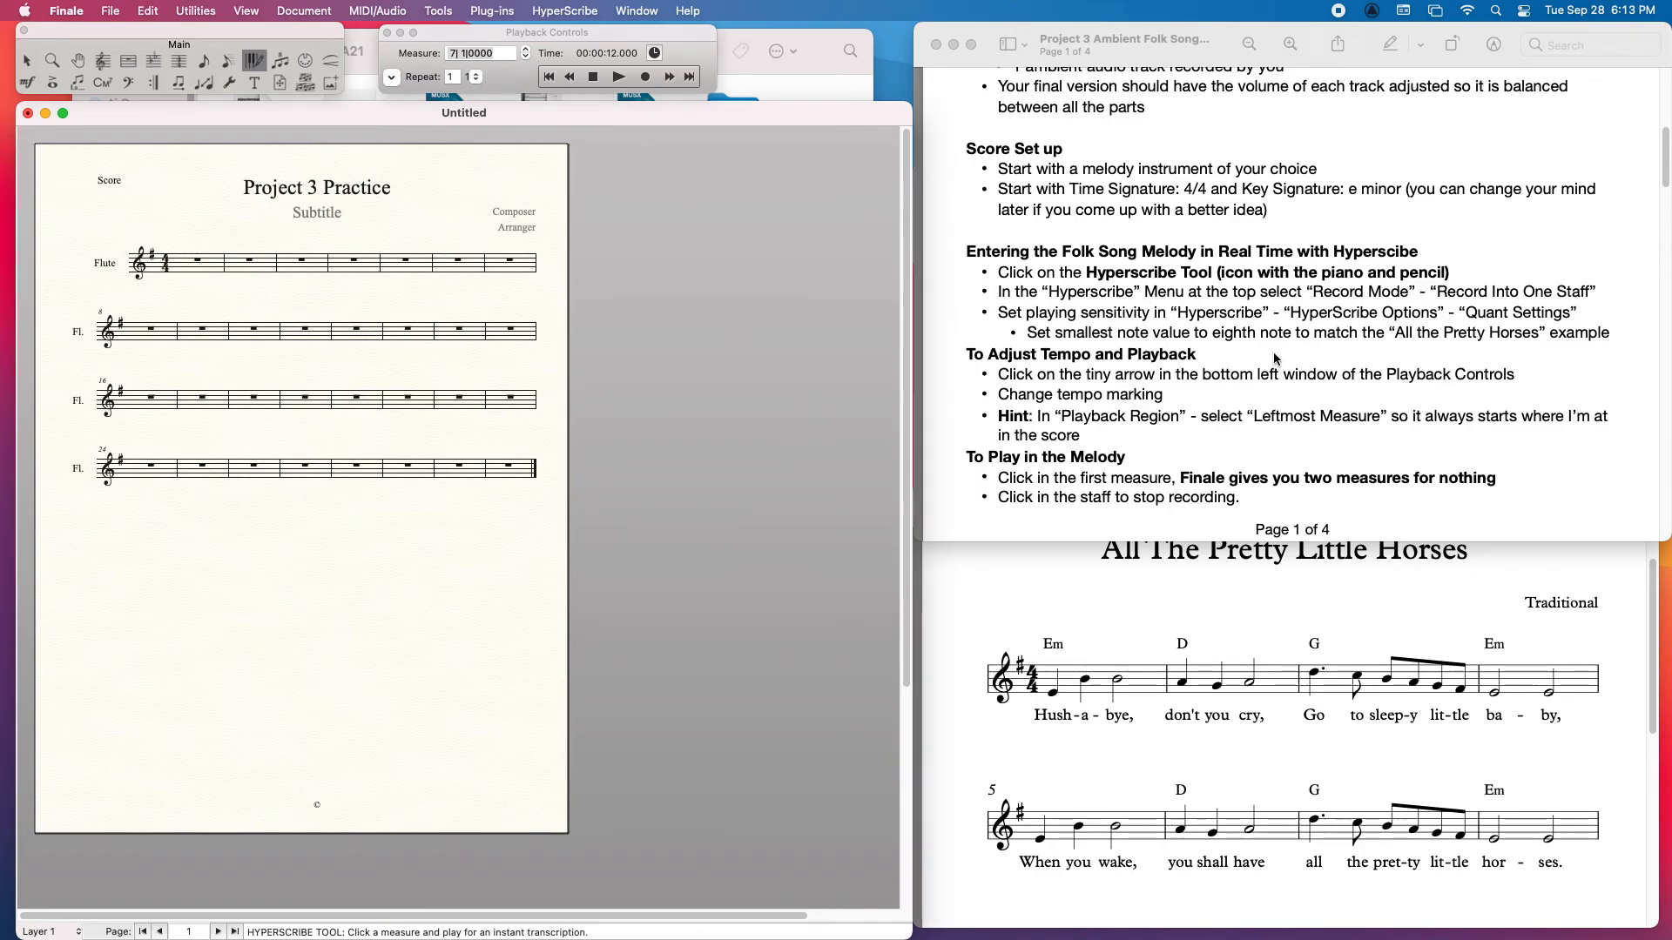
Step: Record the opening phrase of the folk song melody with HyperScribe on the flute staff, starting at measure 1
scroll(1274, 358, down, 1)
scroll(1274, 358, down, 5)
scroll(1276, 357, up, 4)
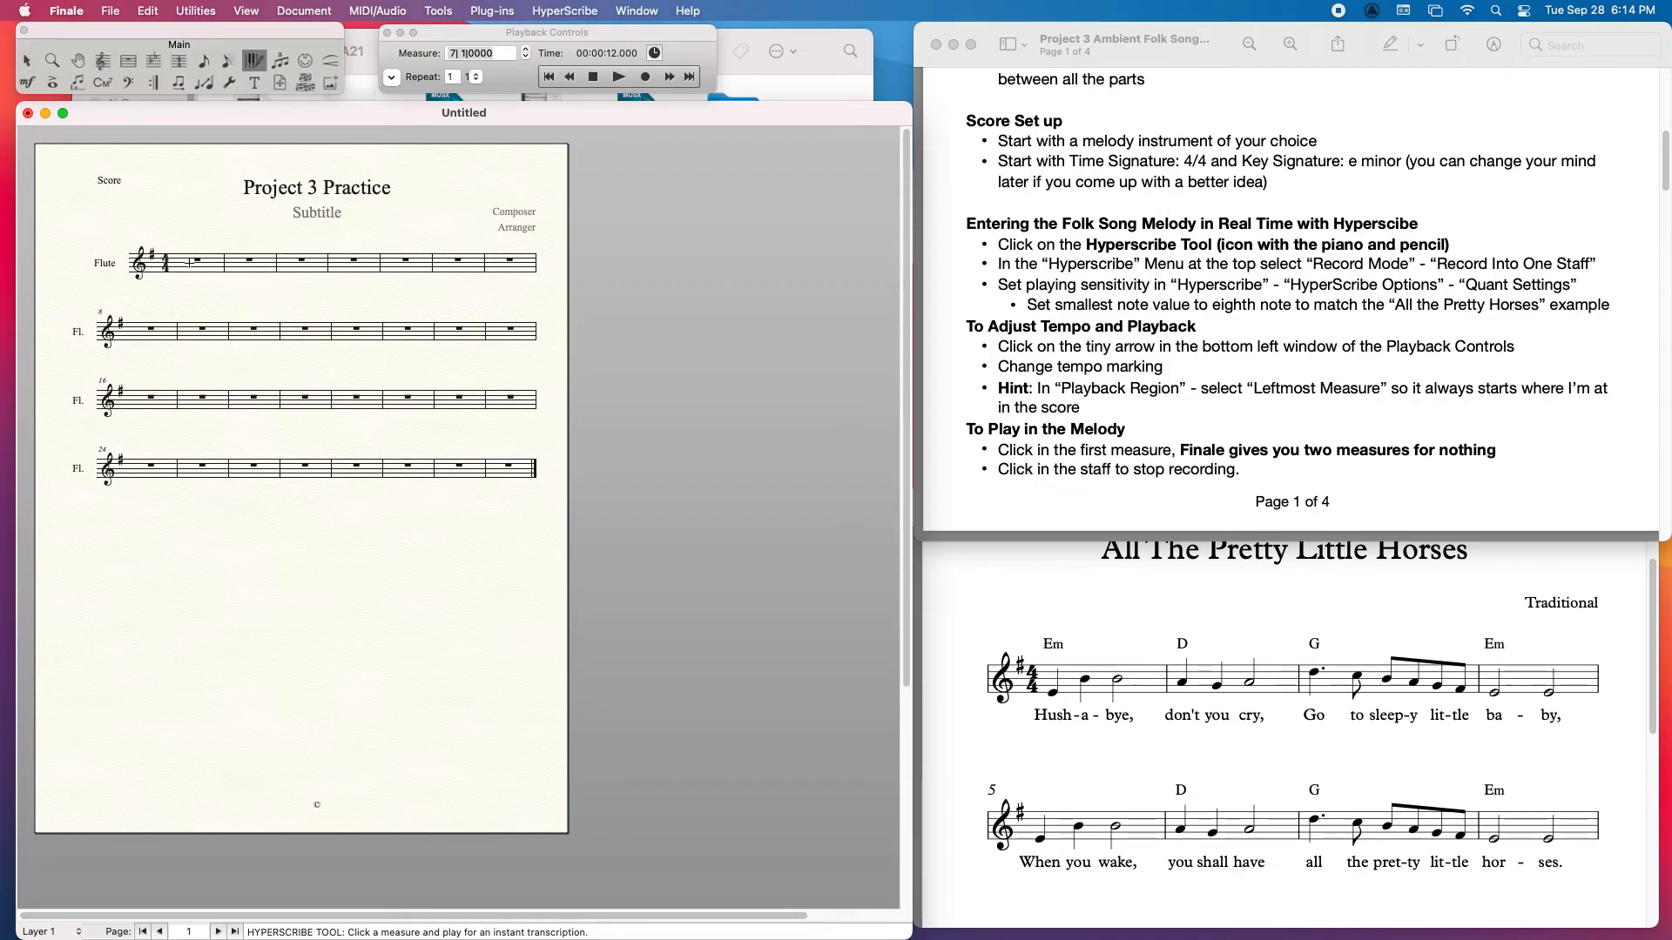
click(185, 260)
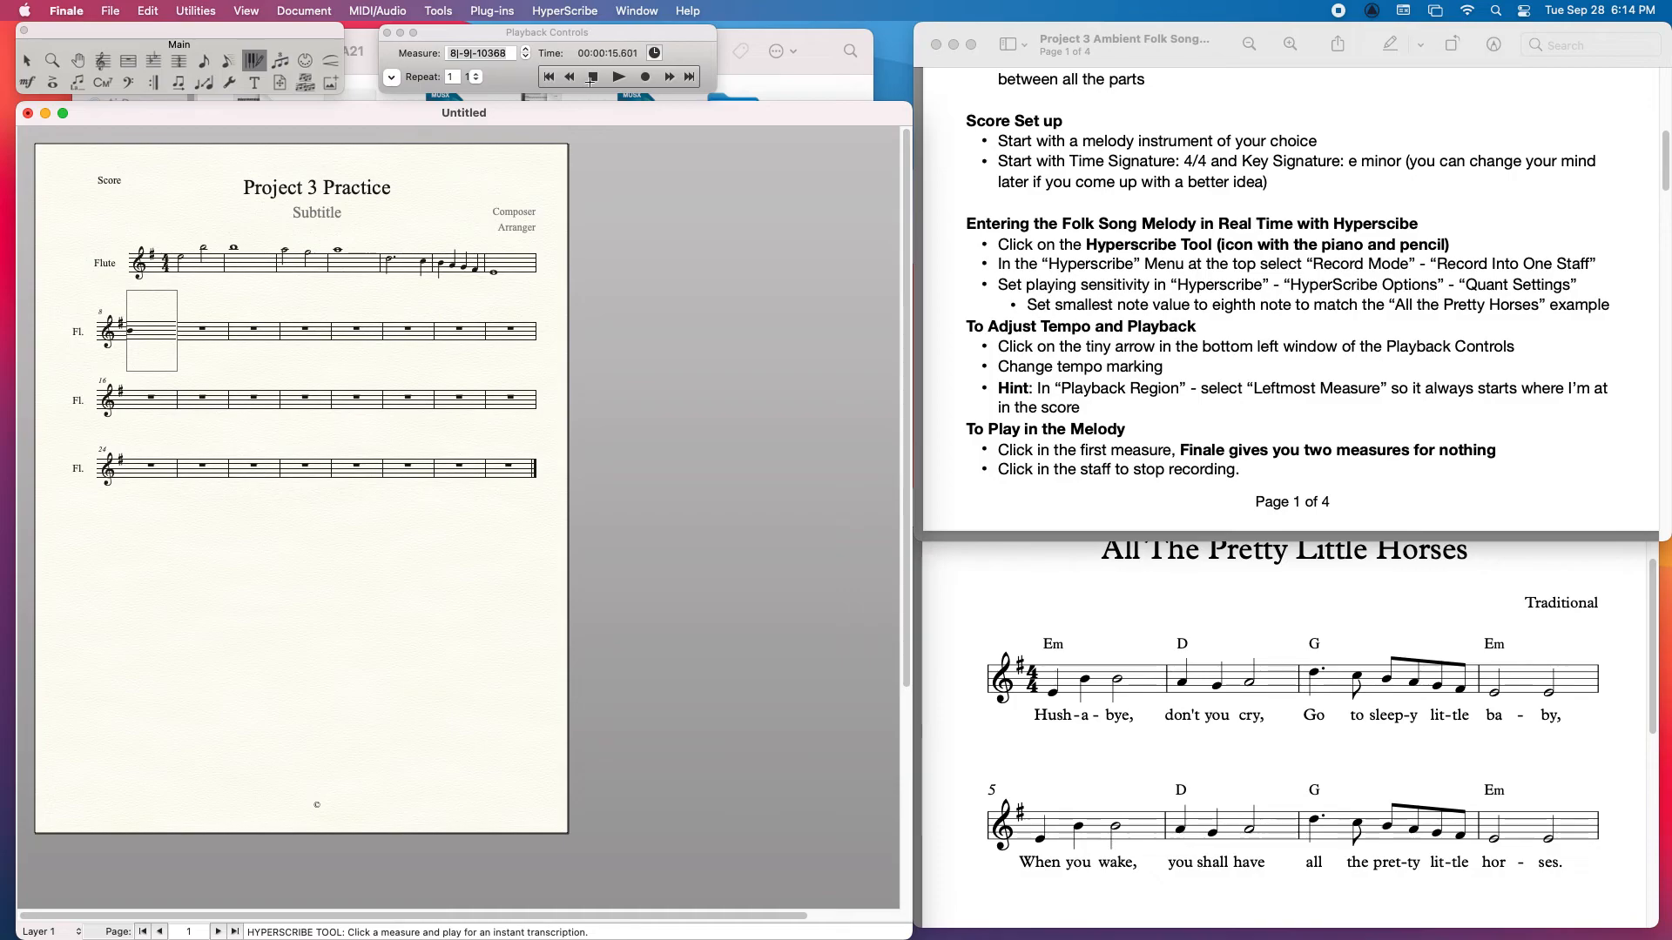
click(207, 331)
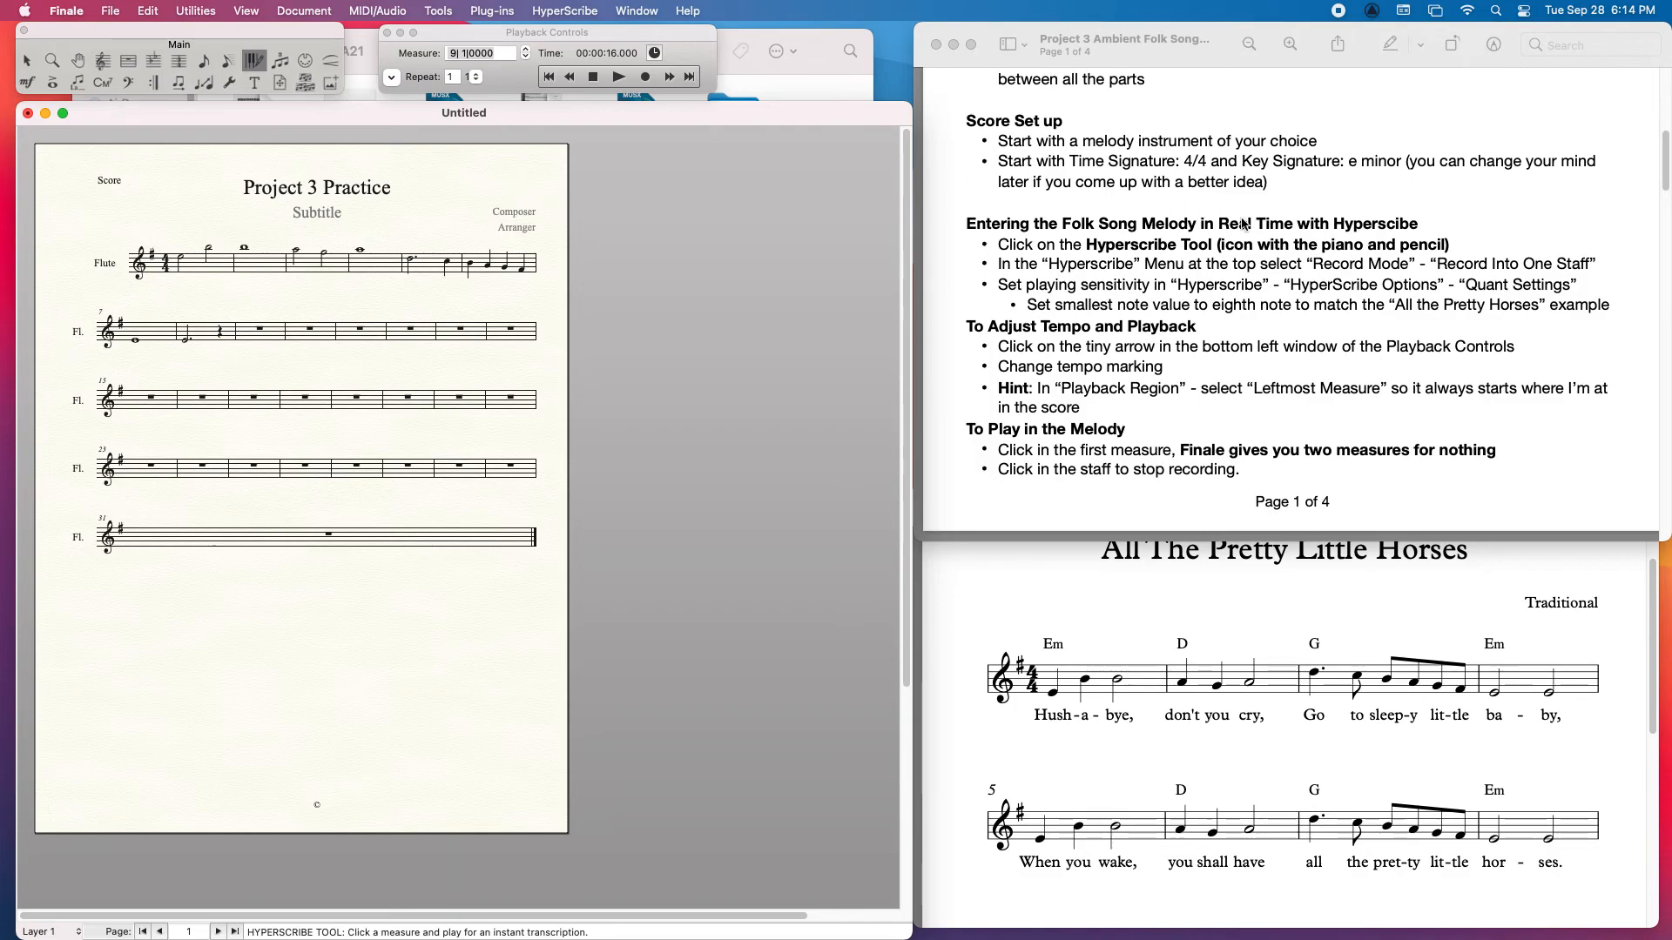
Step: Check the HyperScribe record mode, options and quantization settings, accepting the eighth note as smallest note value with mixed rhythms
click(565, 11)
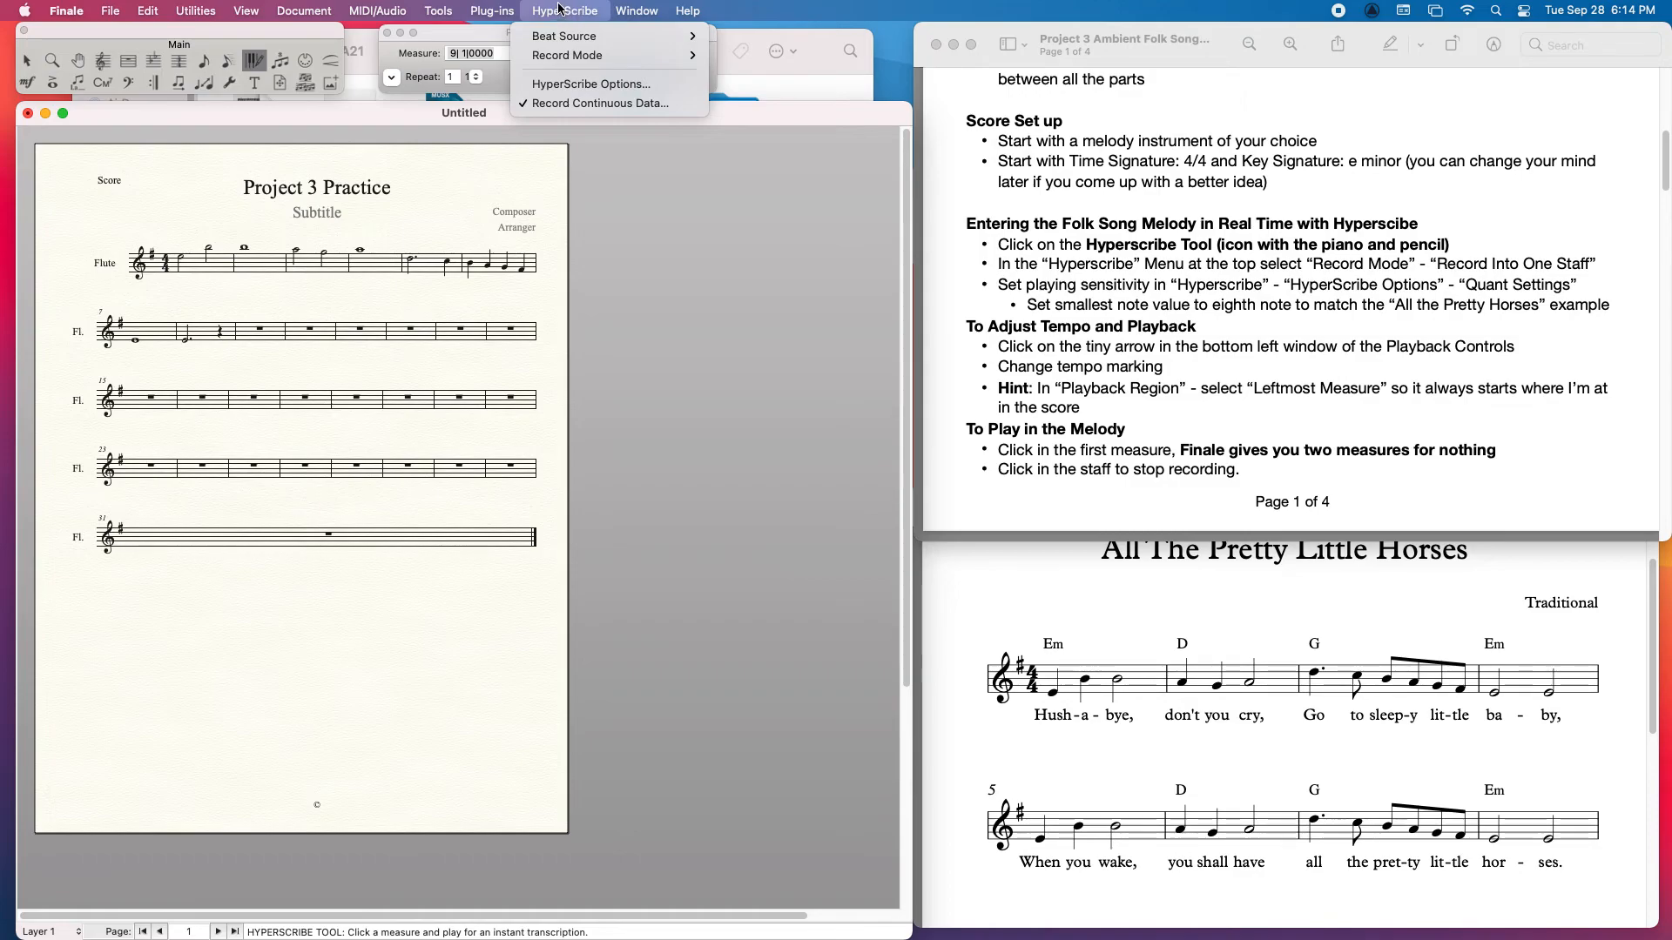
mouse_move(571, 40)
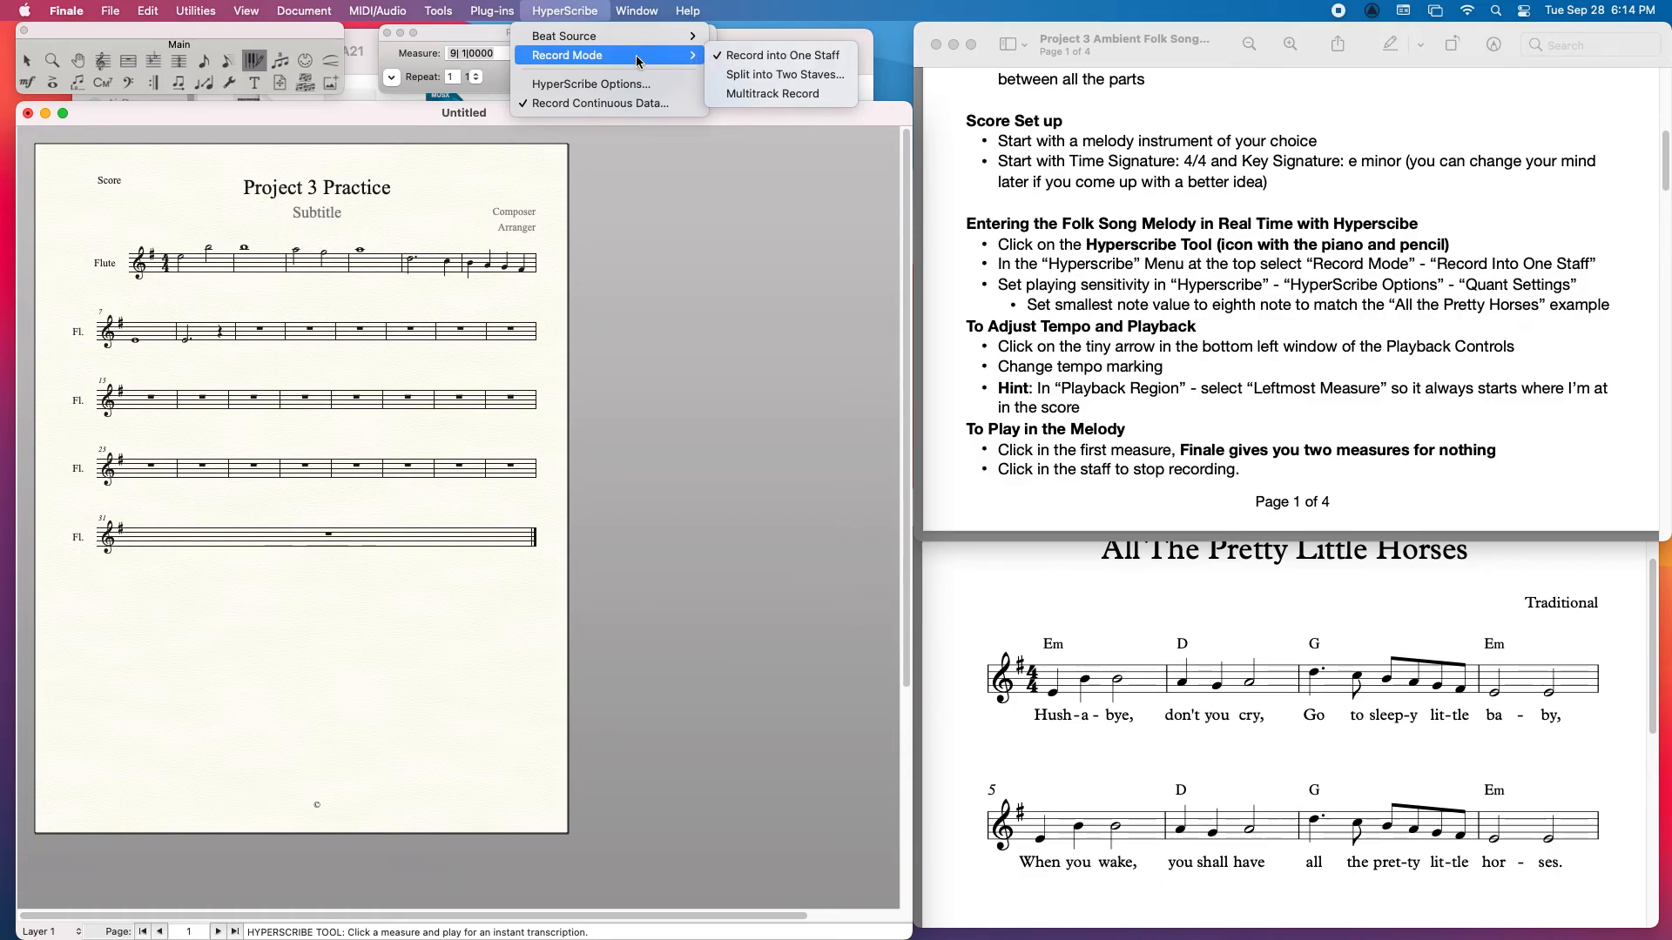
click(557, 85)
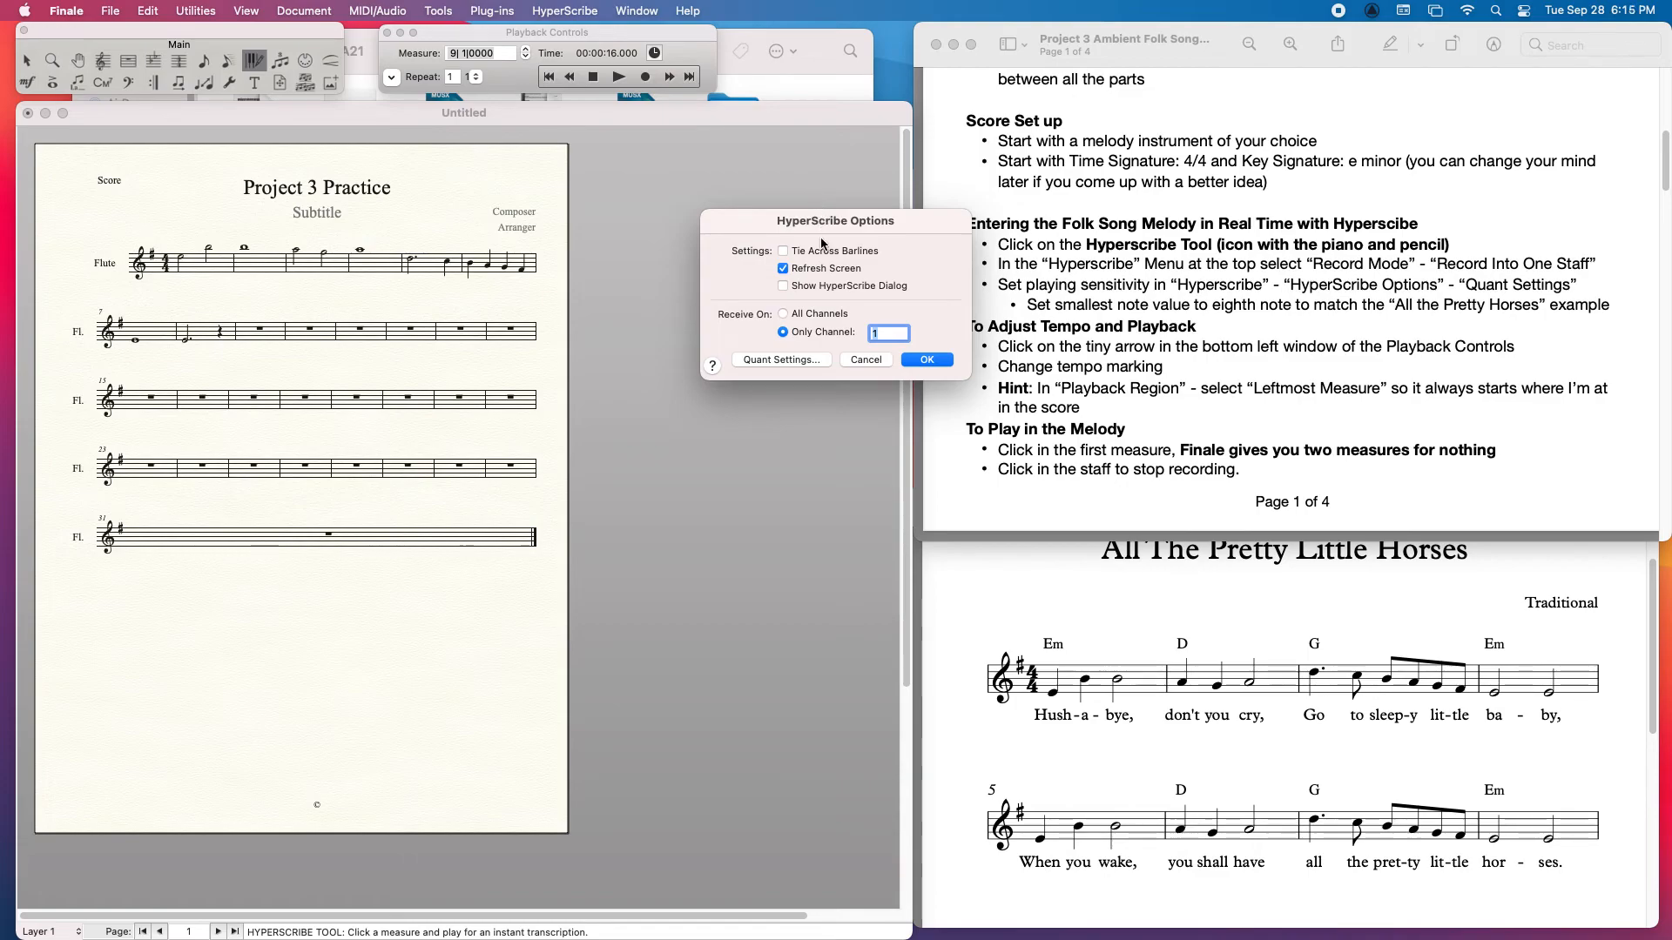
click(767, 358)
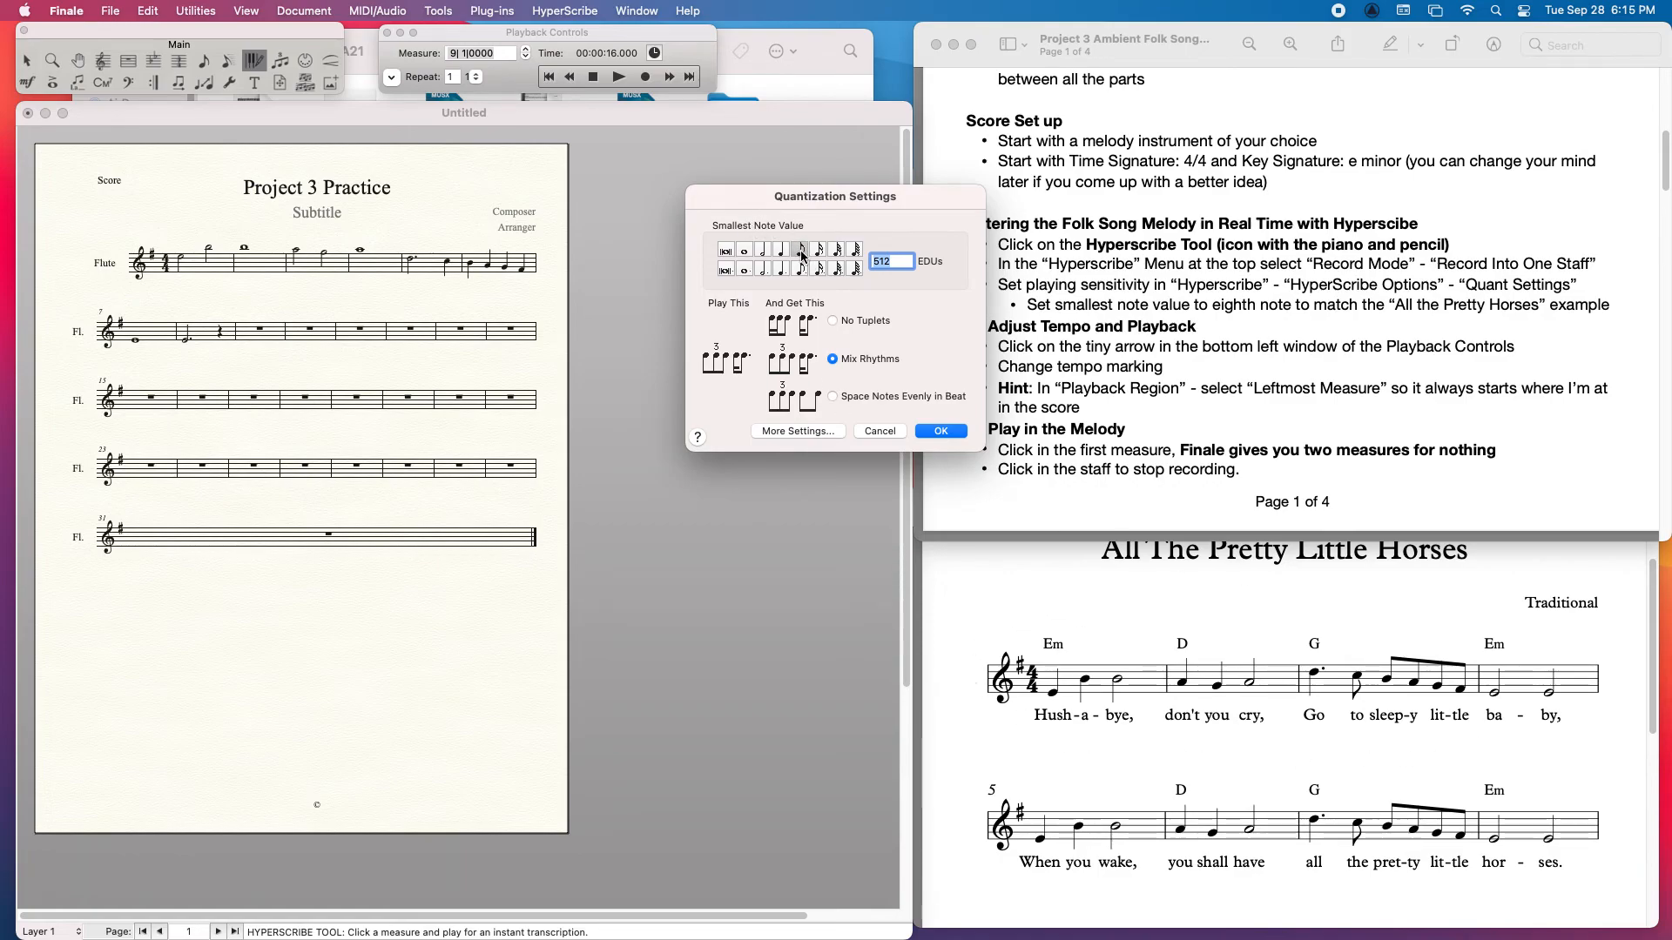
click(943, 431)
click(938, 361)
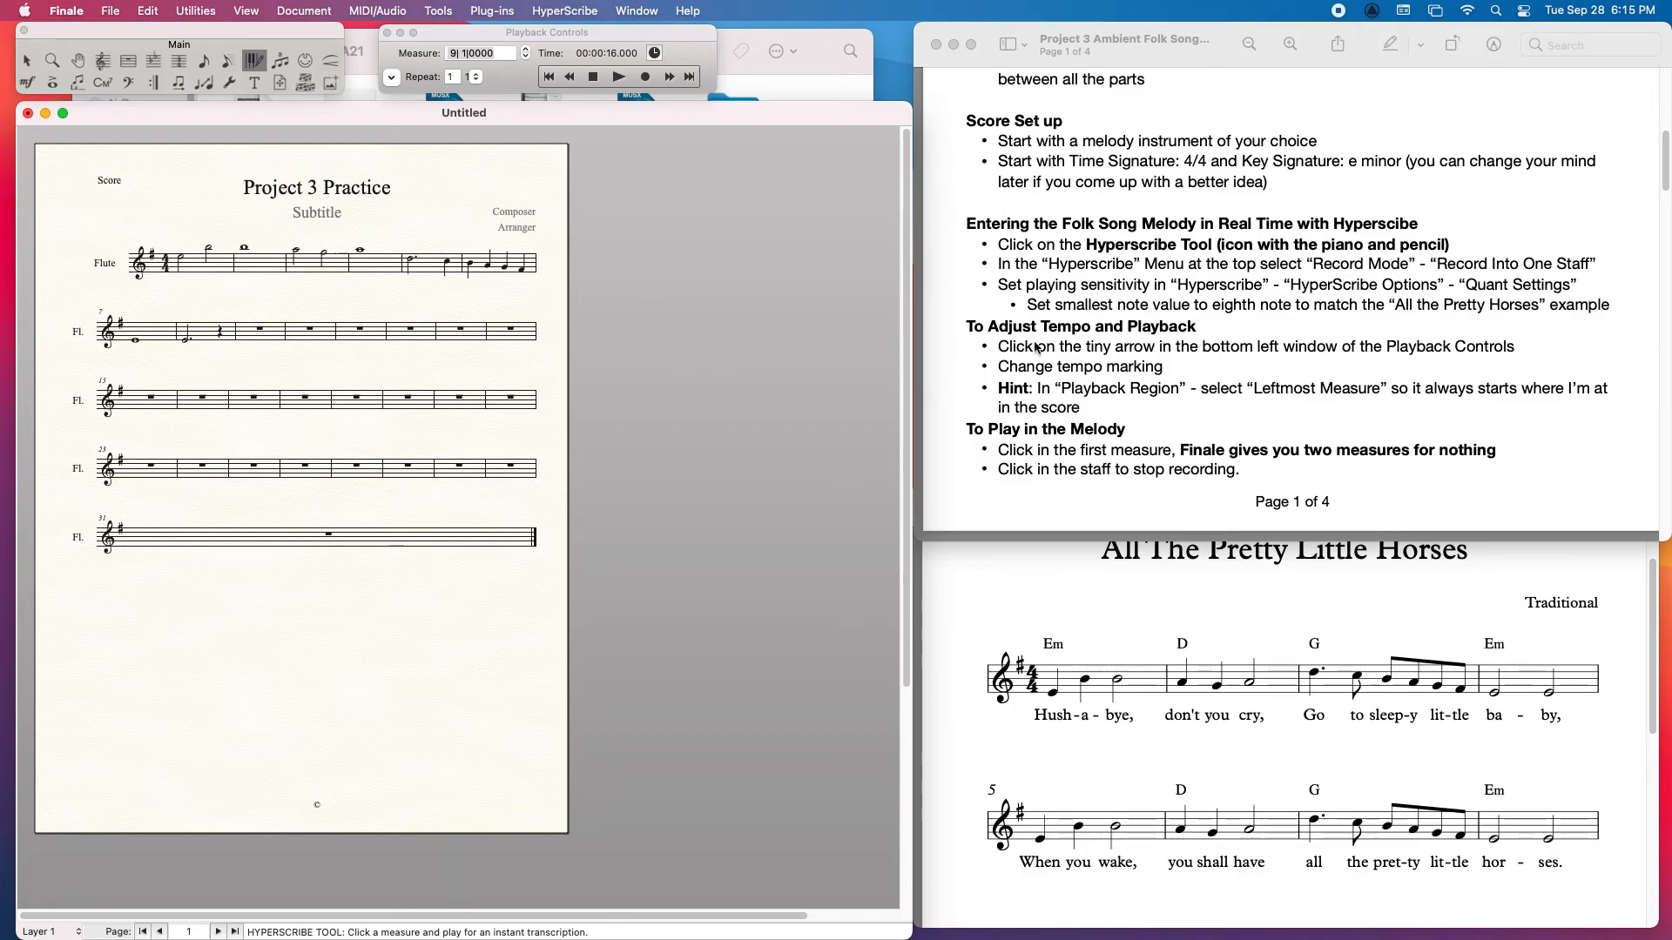
Step: Set the playback tempo to 82 and make the playback region start from the leftmost measure
click(390, 77)
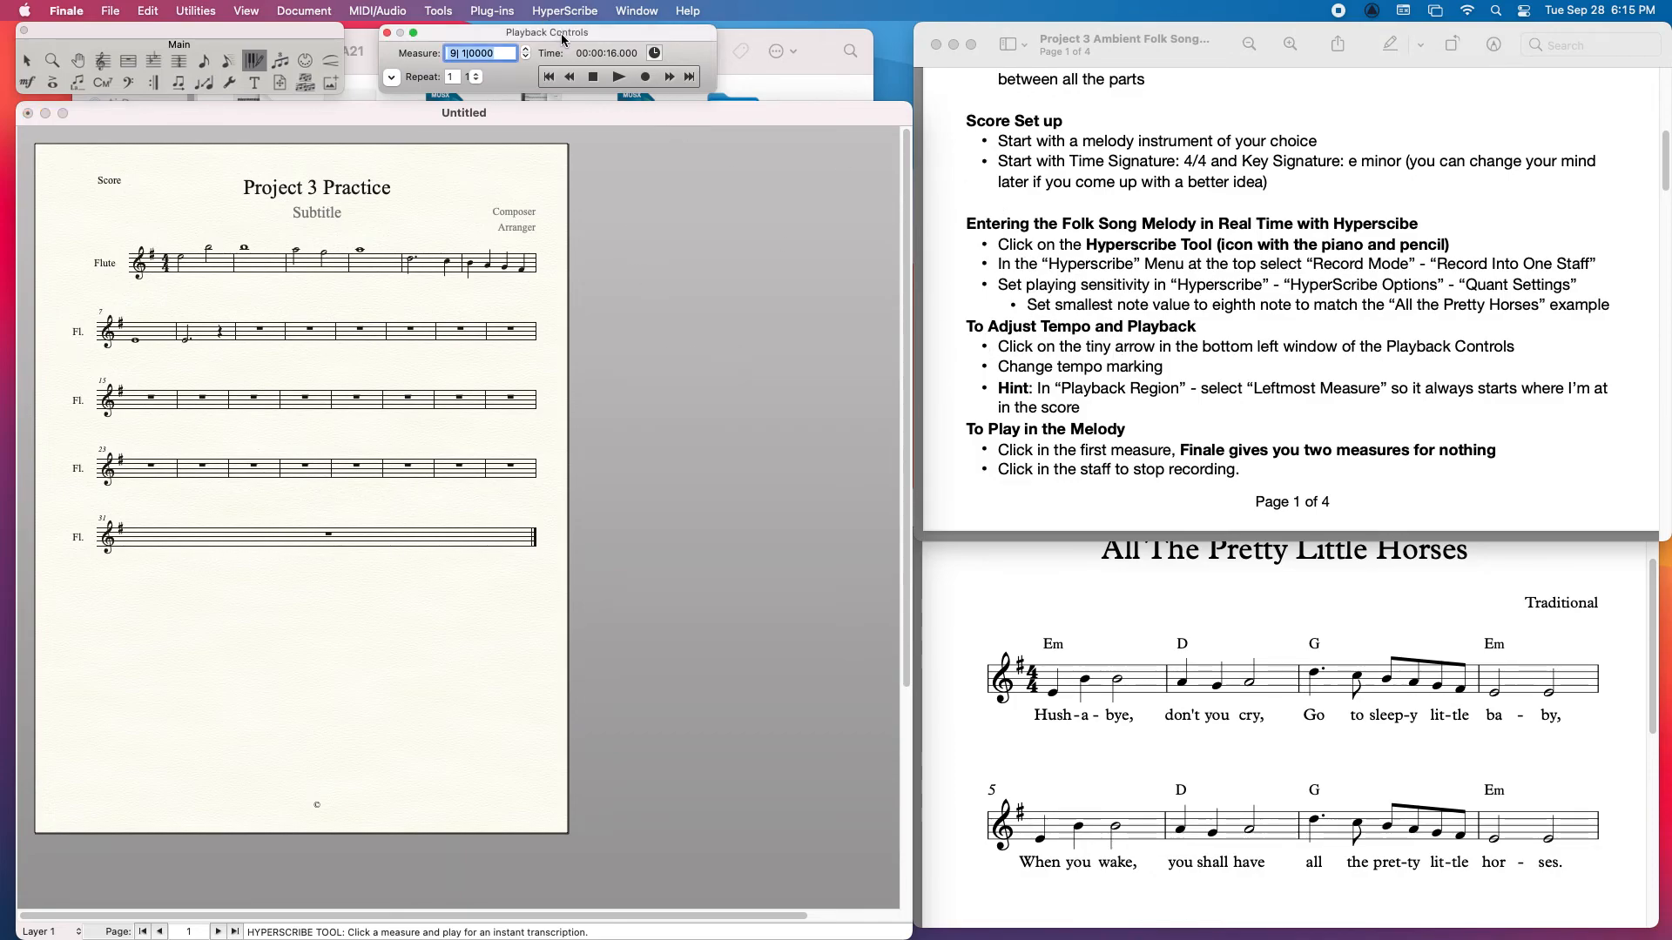
click(390, 76)
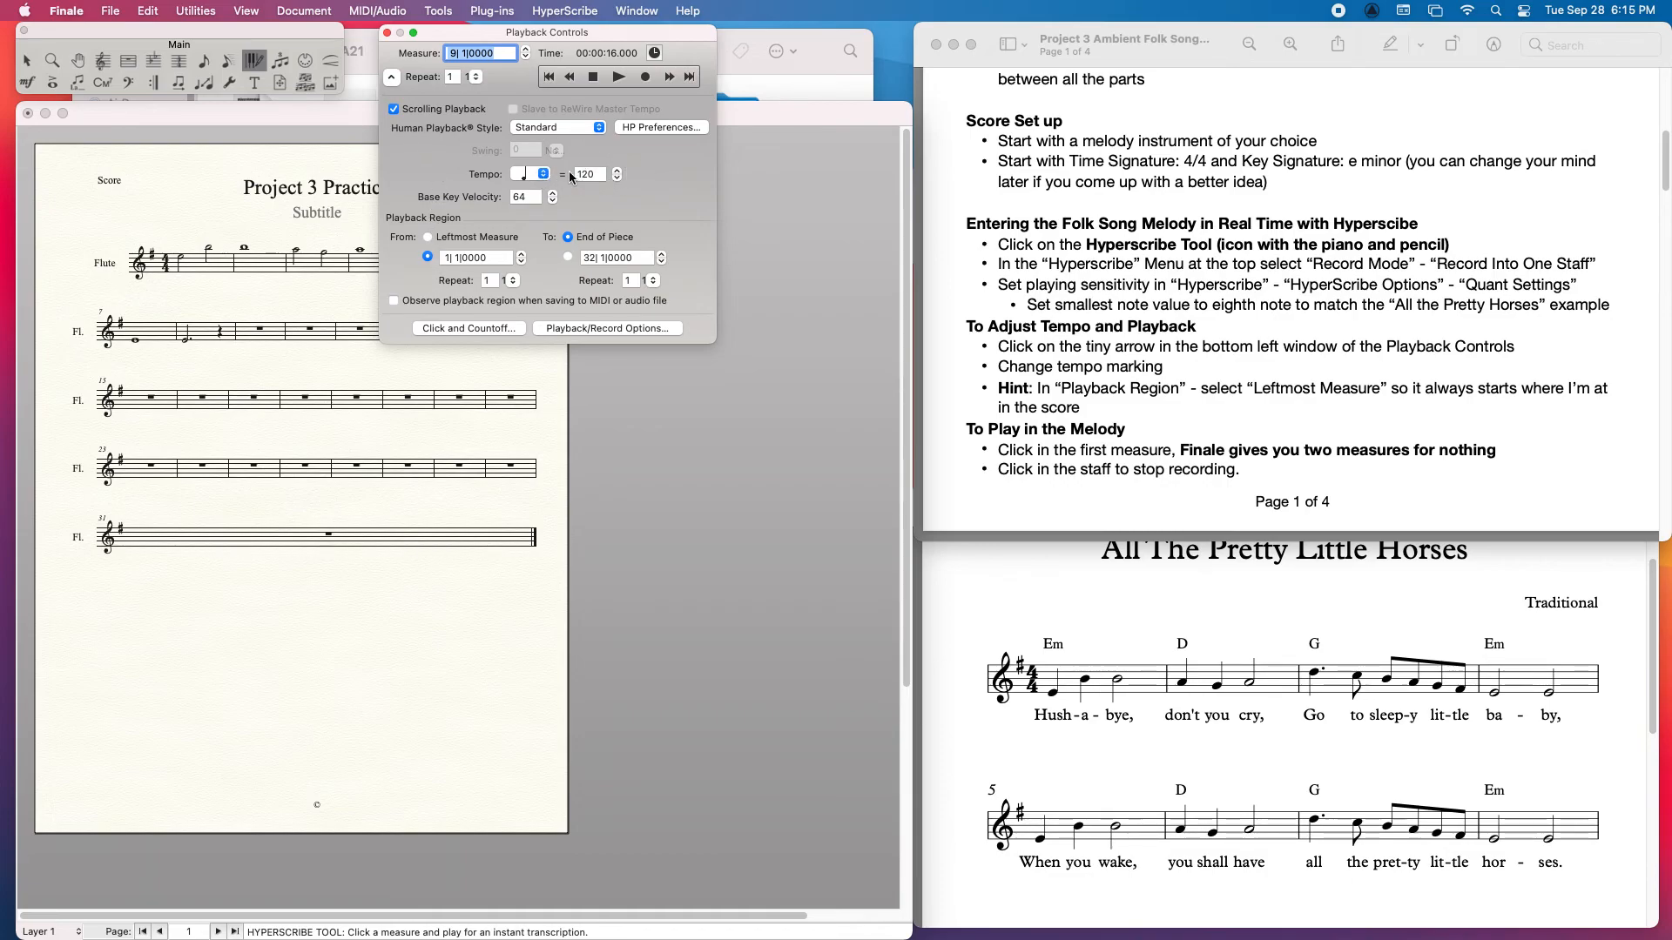
click(616, 178)
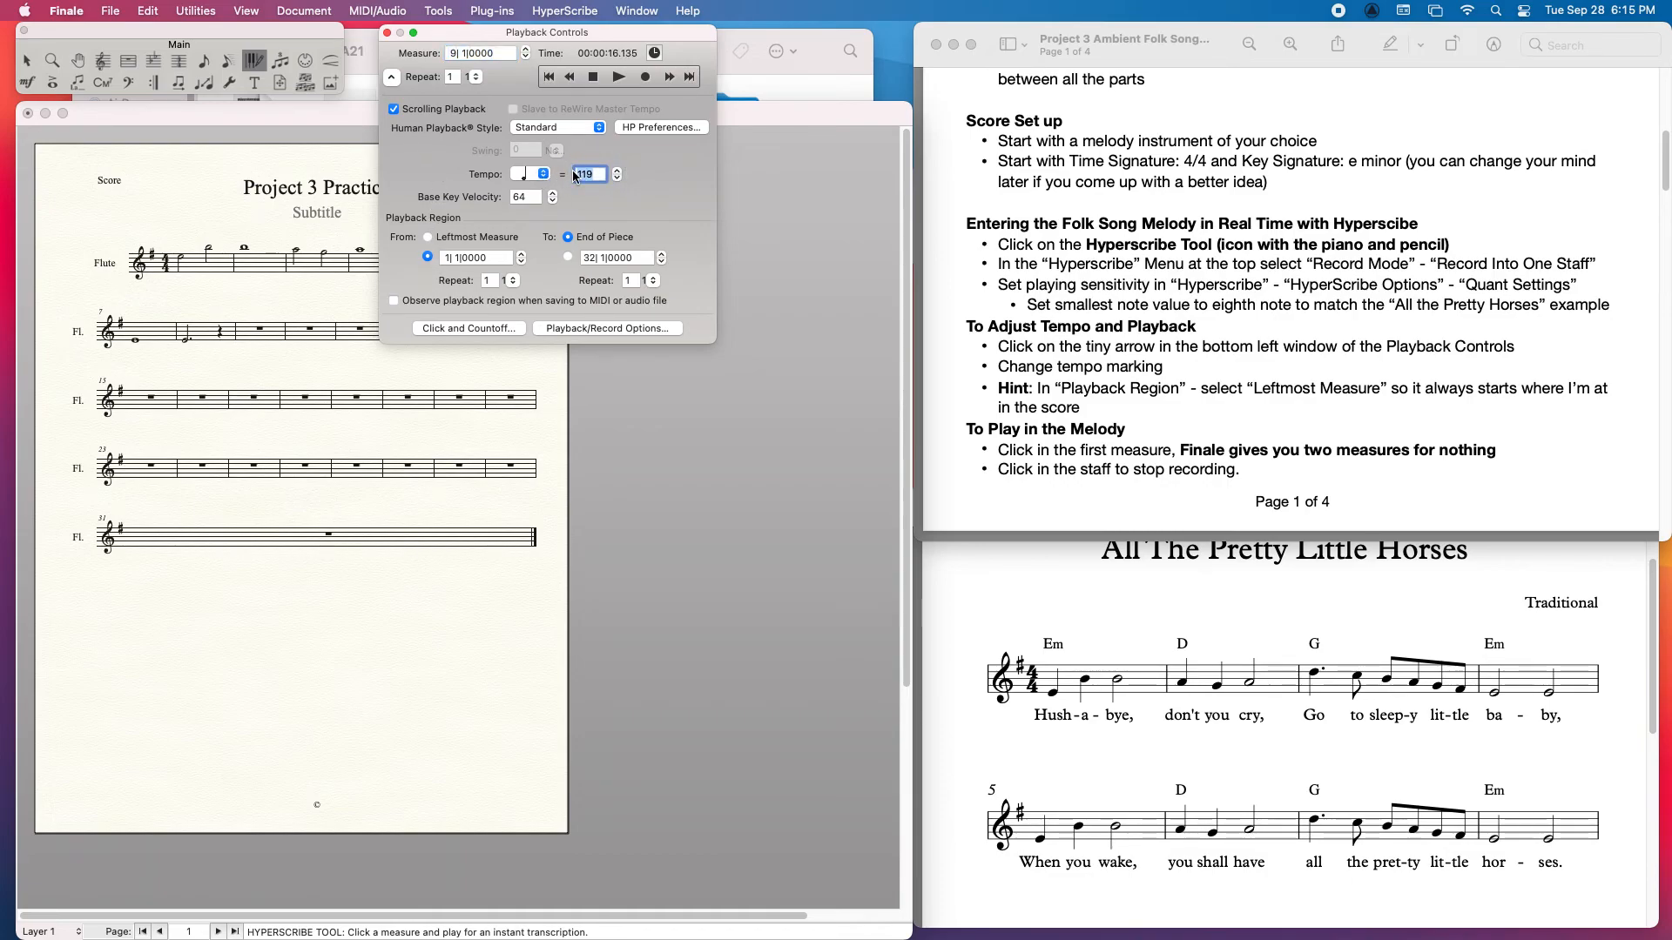
text(82)
click(428, 237)
click(391, 76)
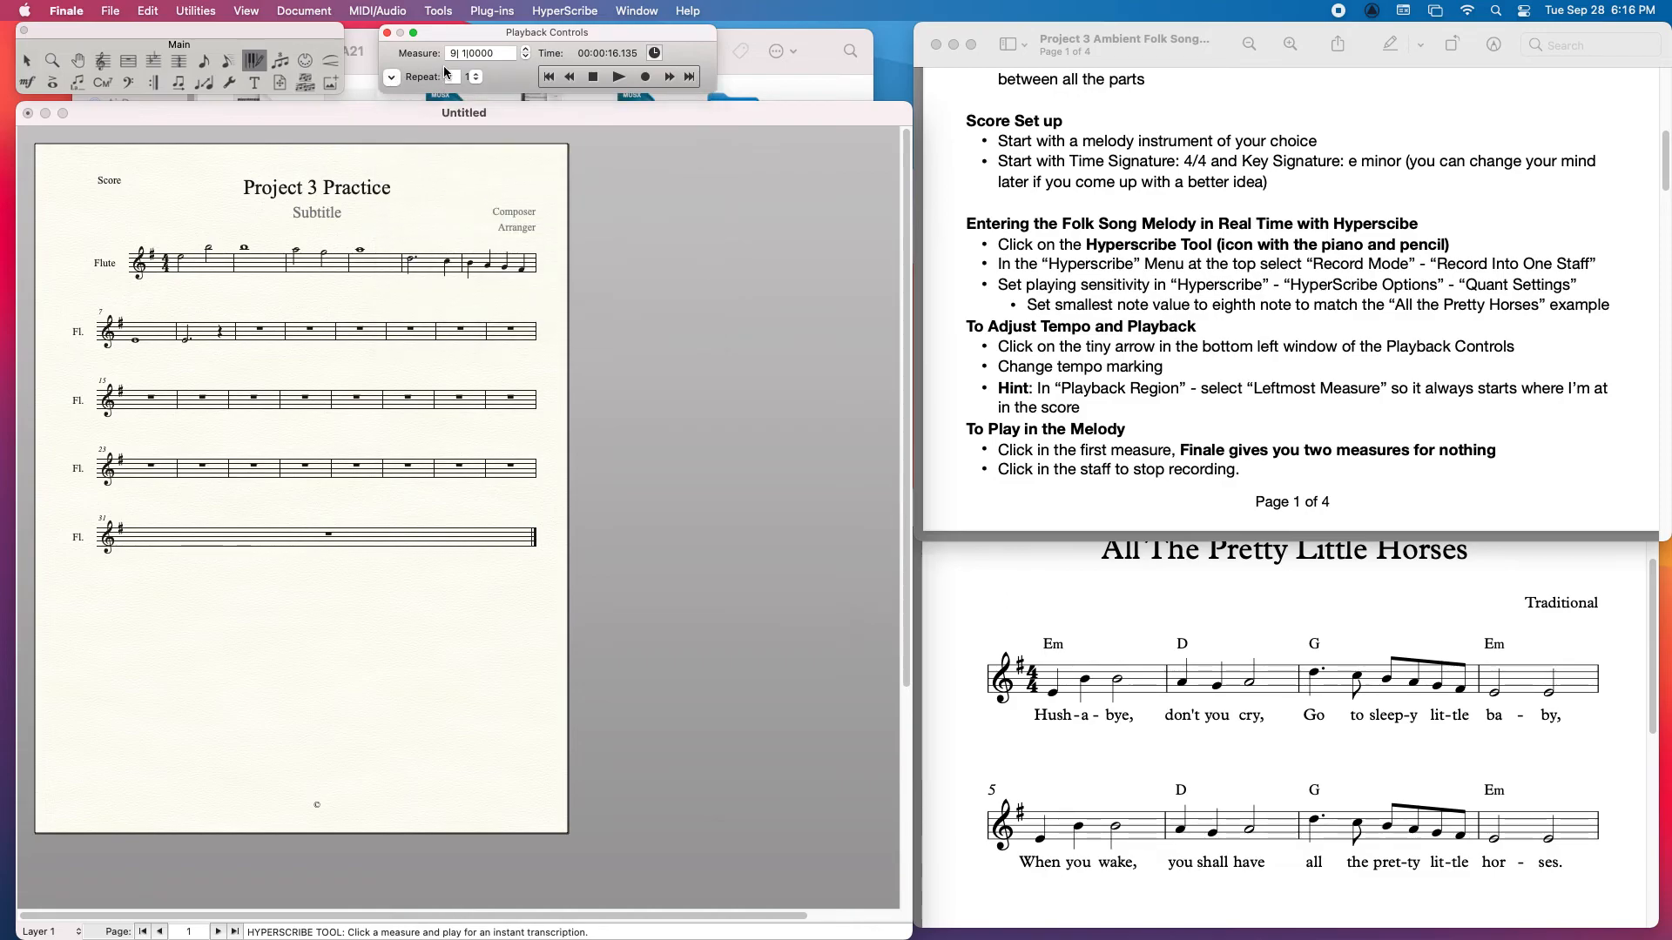
Step: Record another phrase with HyperScribe on the flute staff, starting at measure 9, and stop the recording
click(255, 331)
click(251, 330)
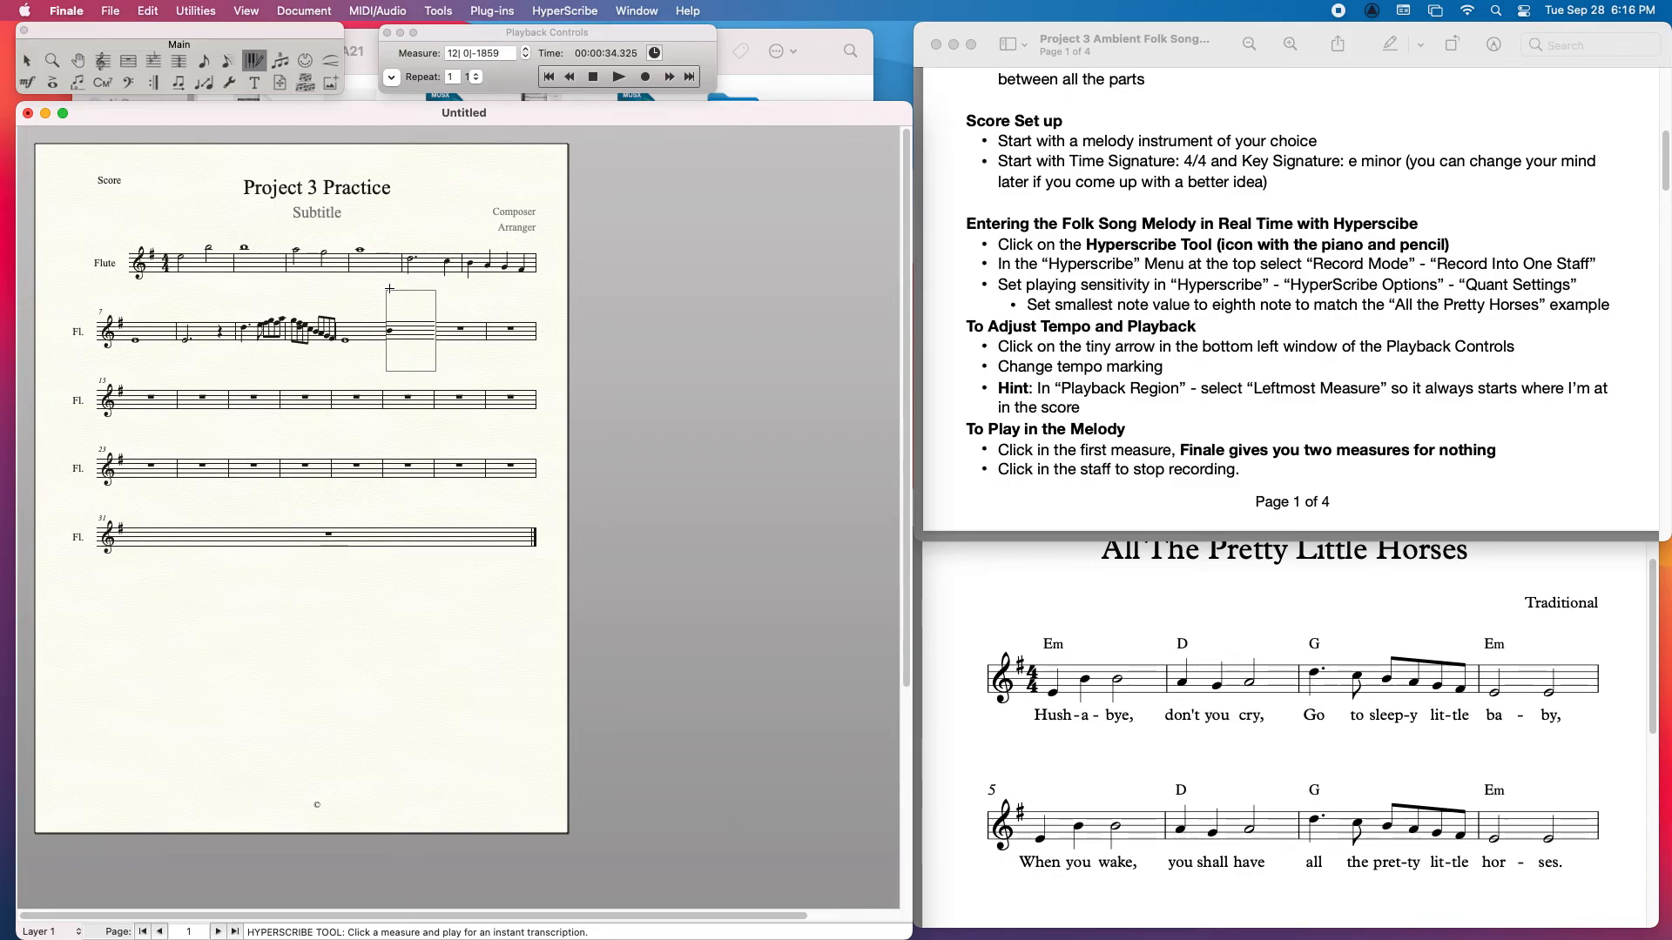
click(450, 328)
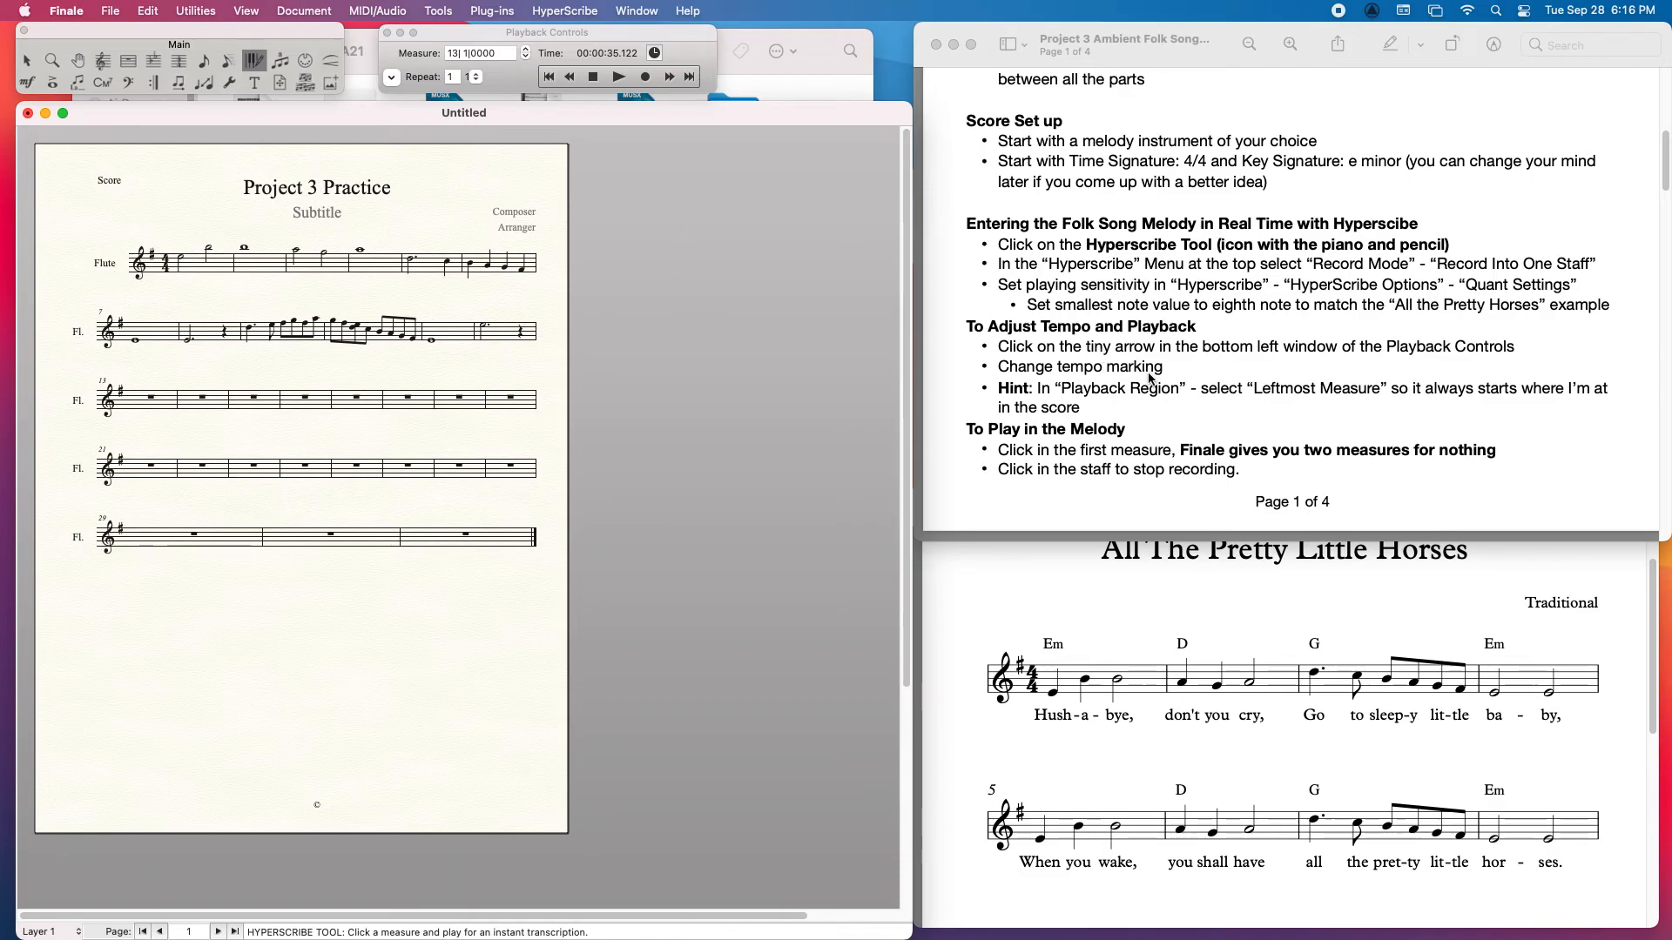
Step: Try shifting measures 1 and 2 of the flute staff down and up by octaves using the Selection Tool
scroll(1151, 379, down, 5)
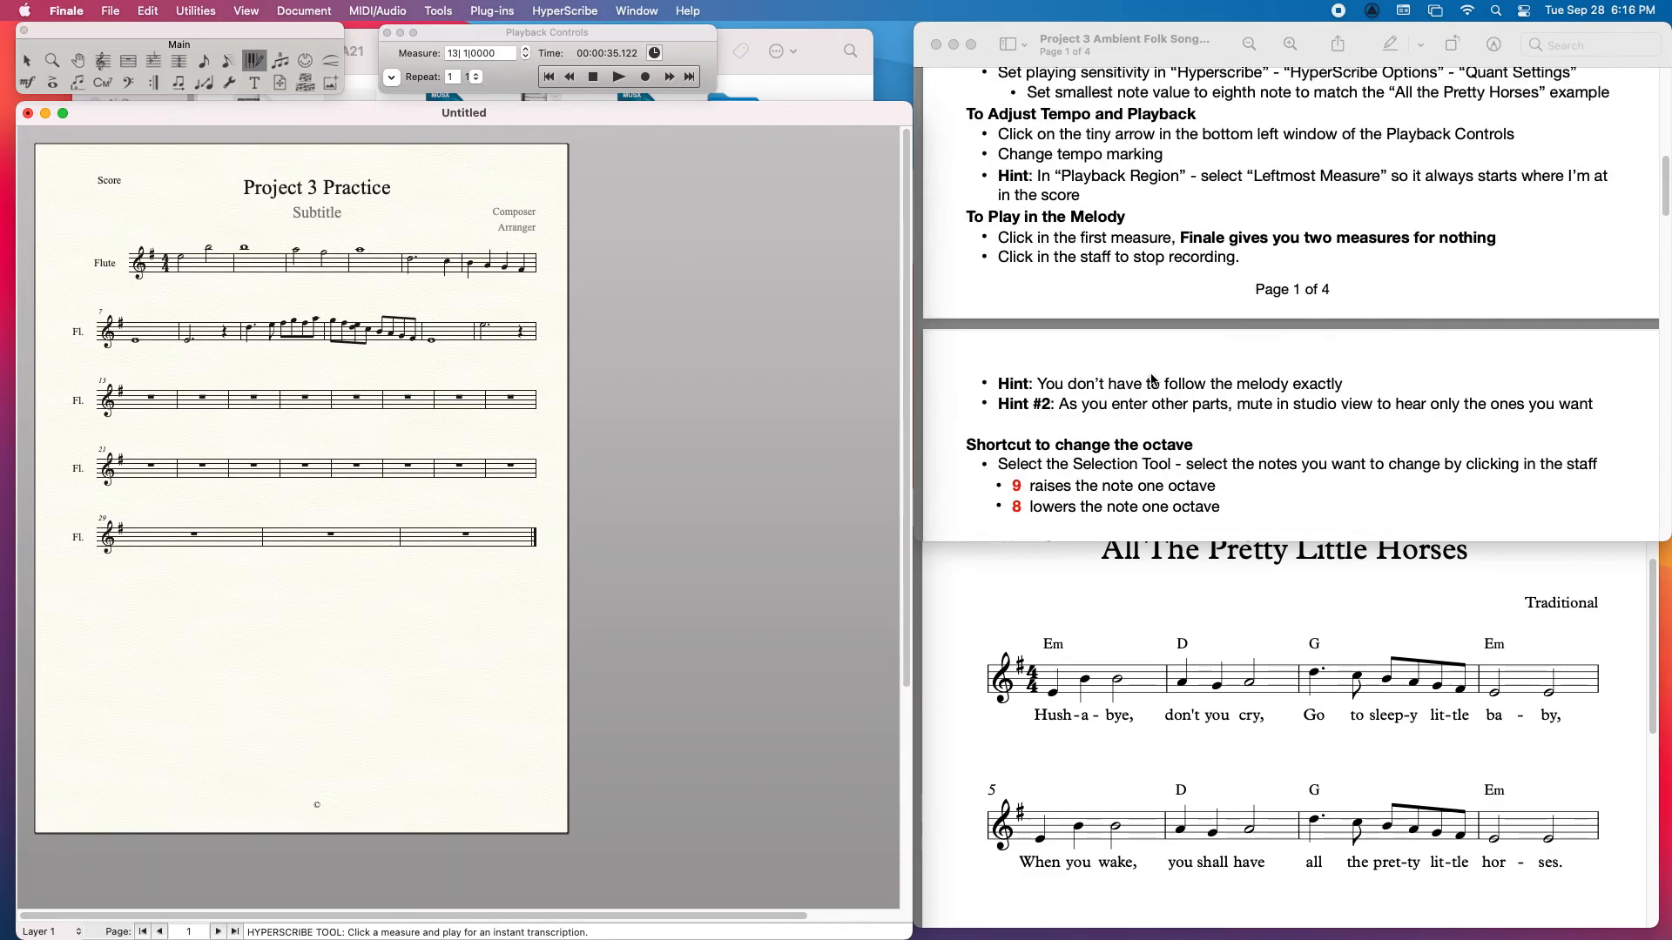
scroll(1151, 380, down, 3)
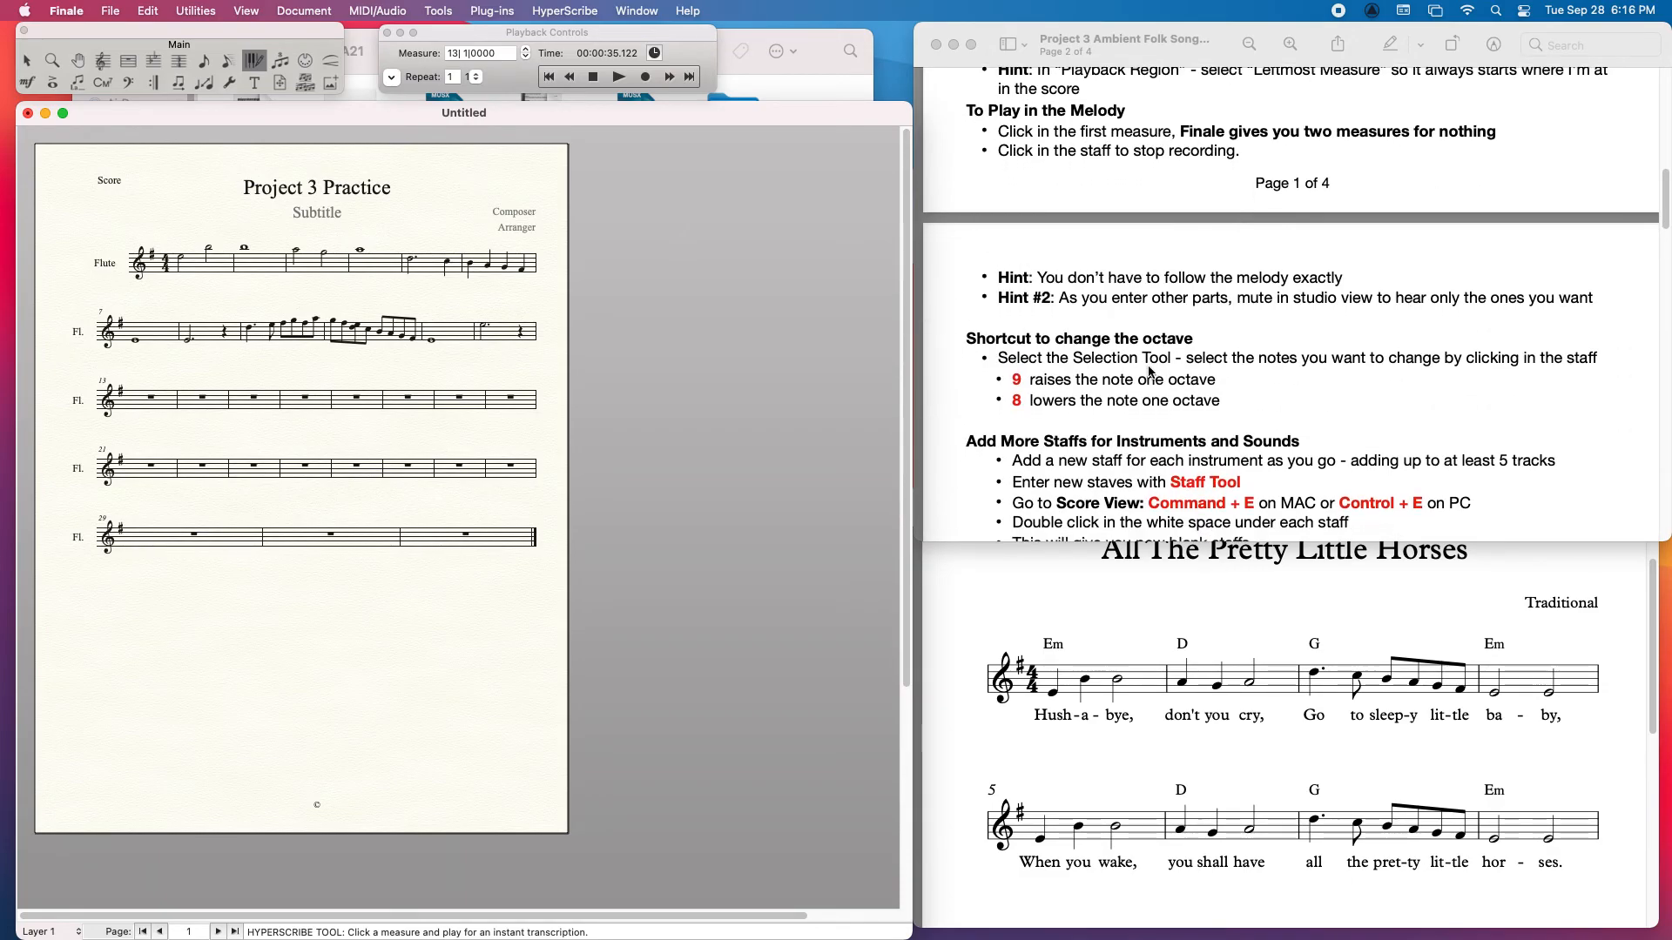
scroll(1150, 372, down, 1)
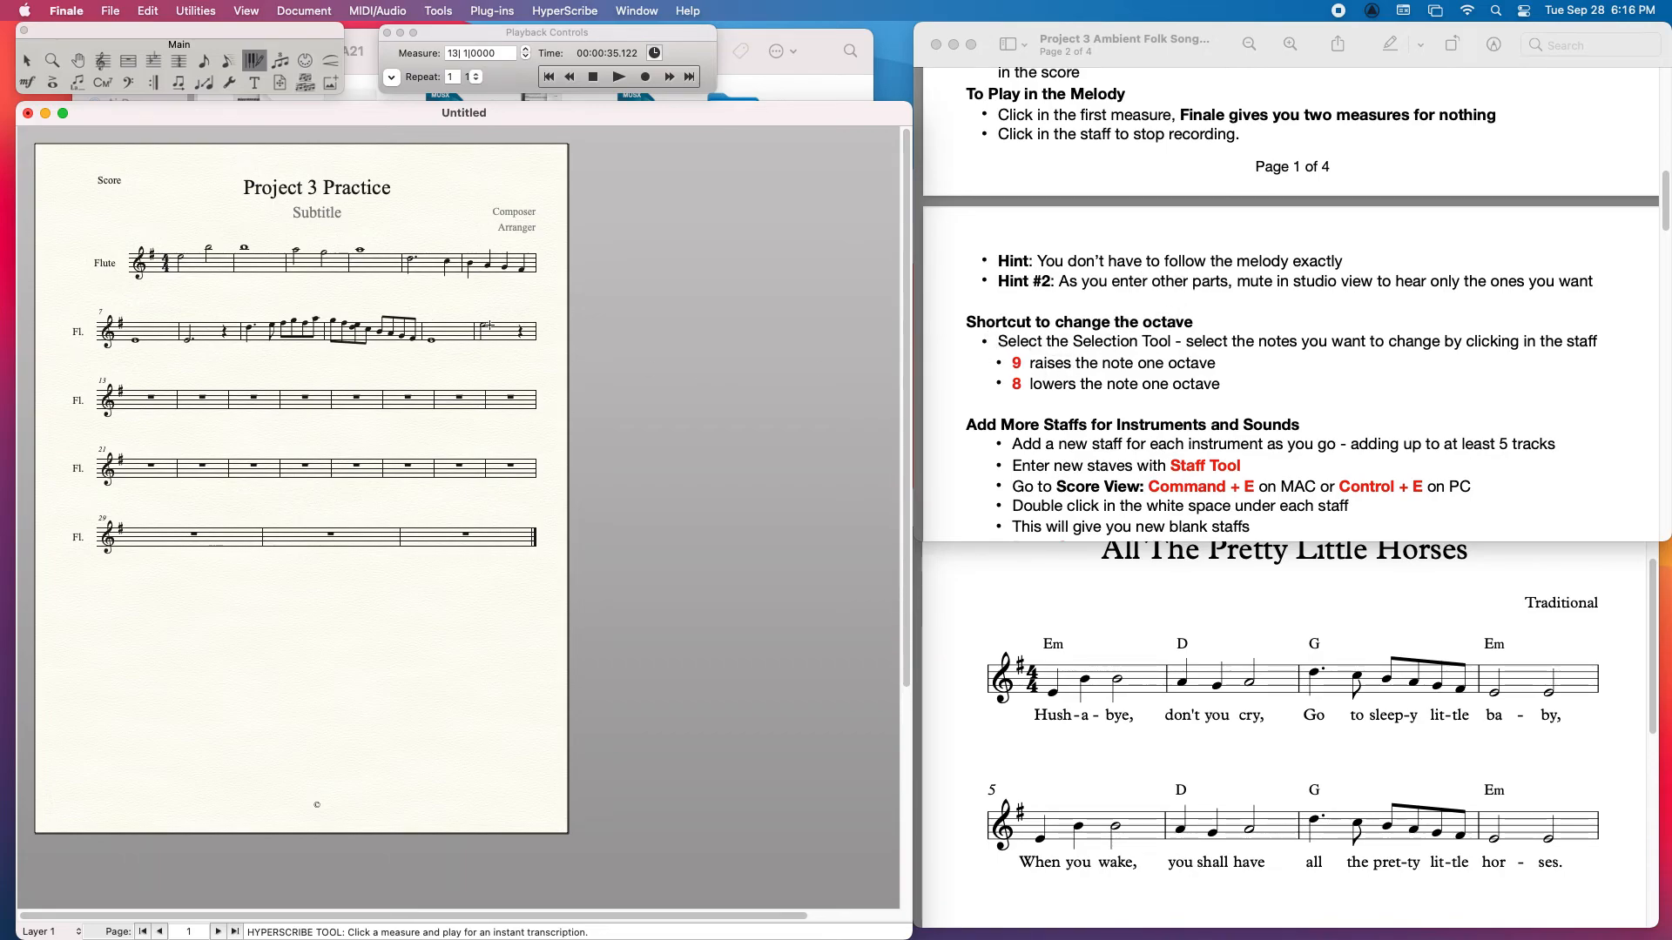
click(29, 62)
click(220, 267)
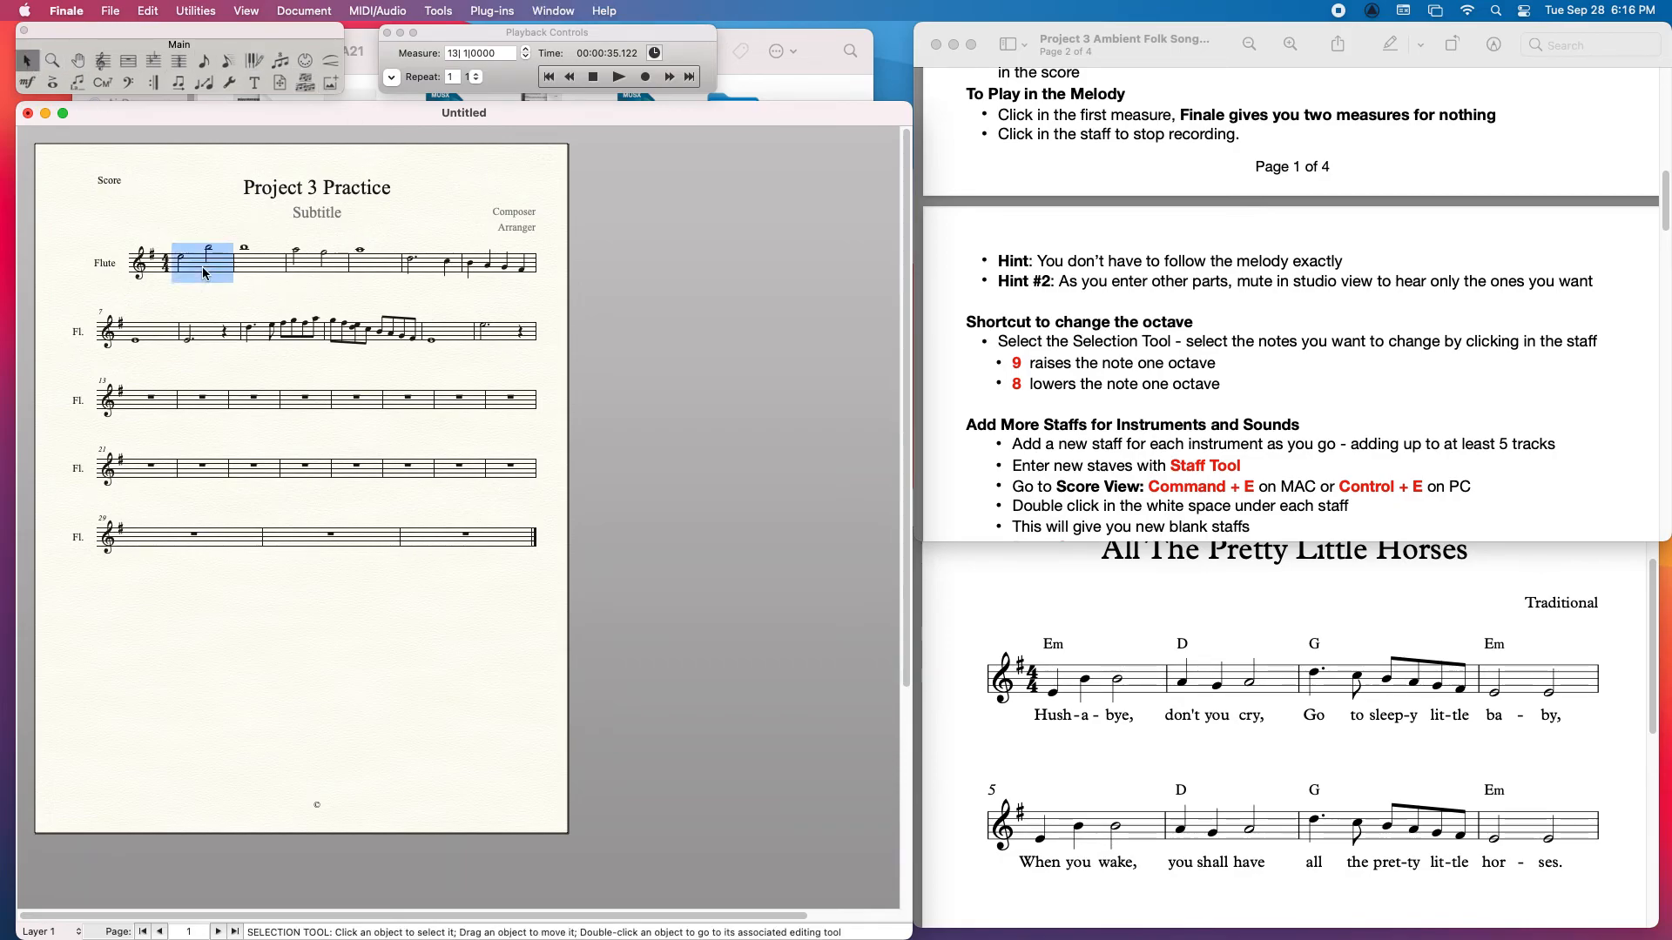
click(261, 268)
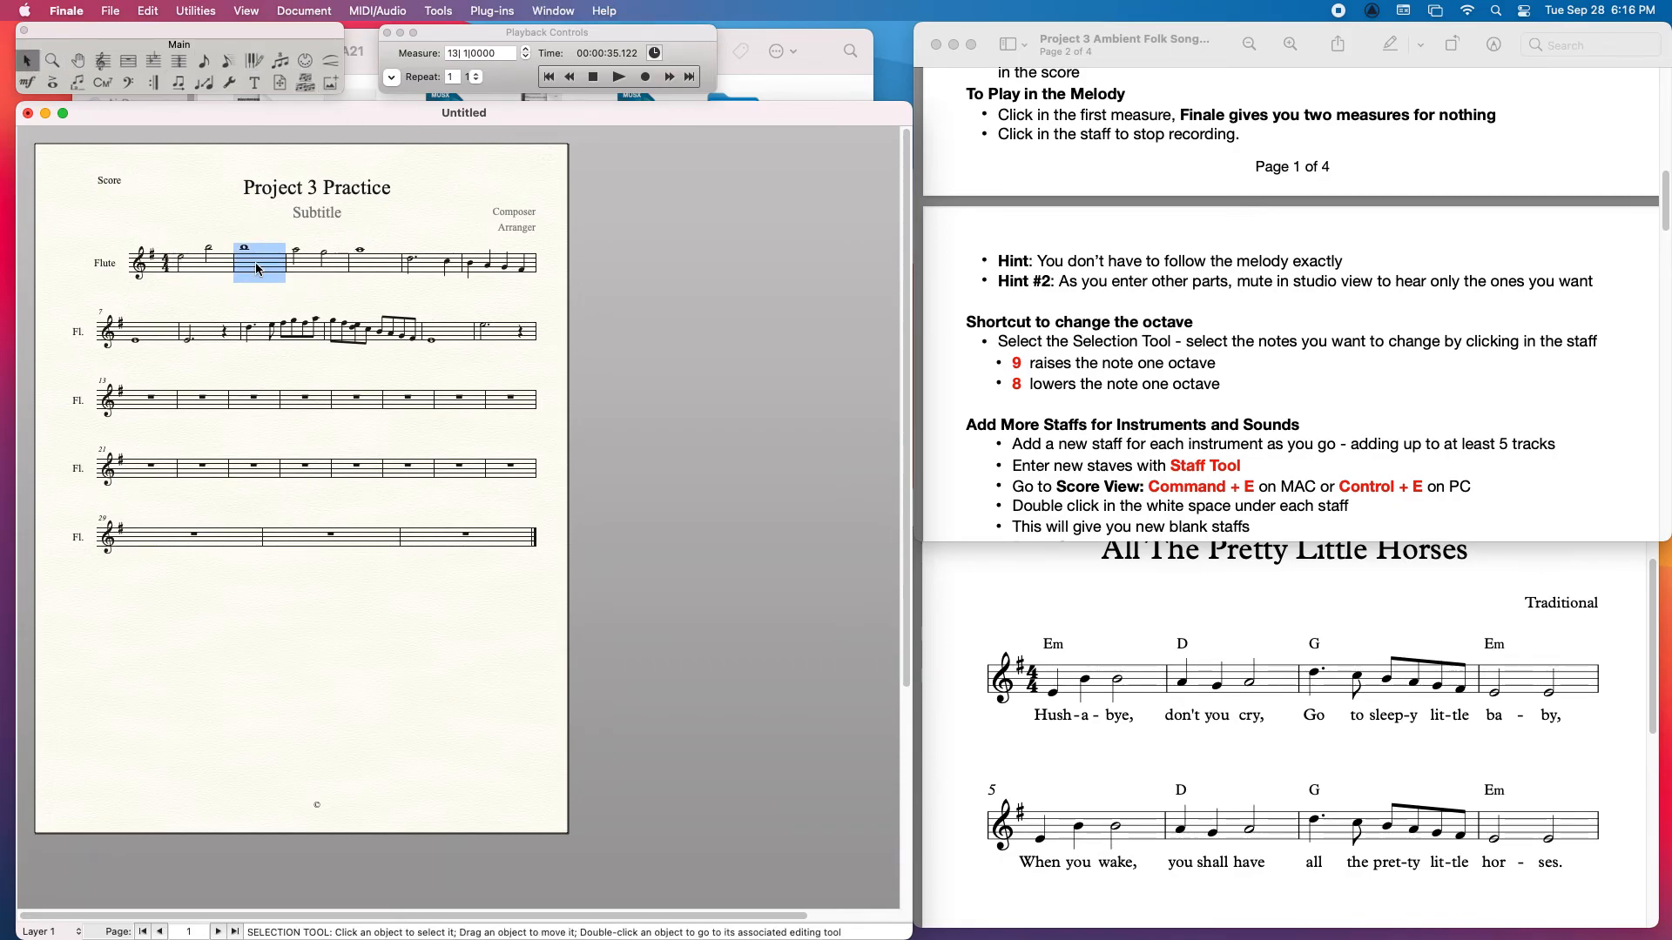
click(196, 267)
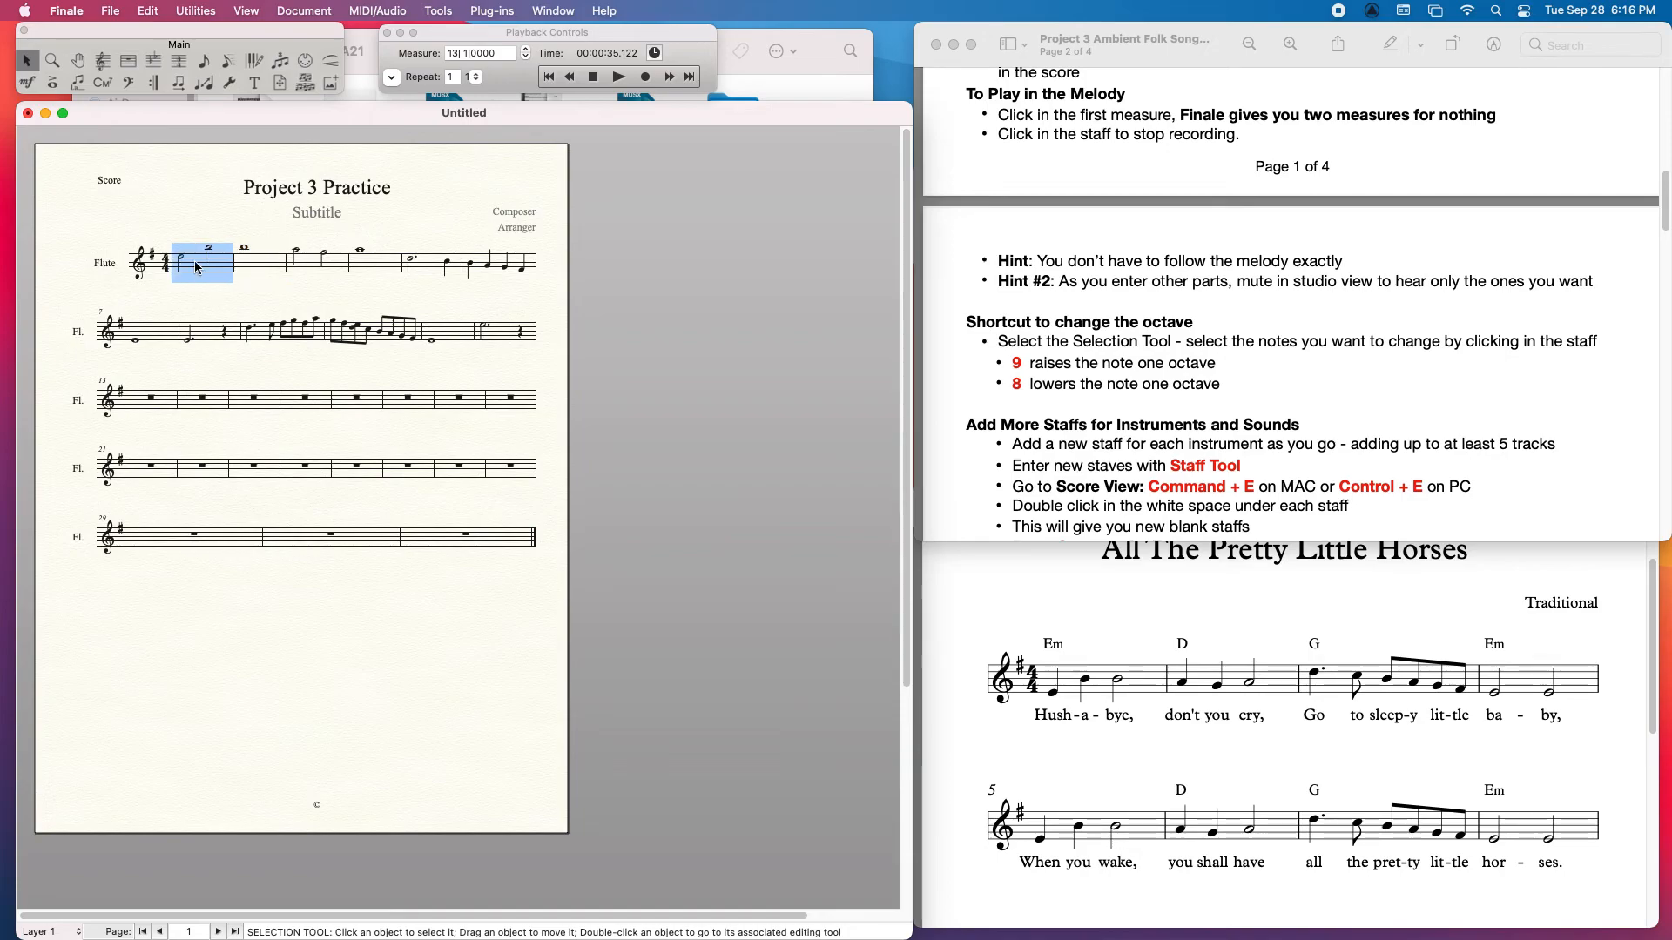
shift+click(272, 270)
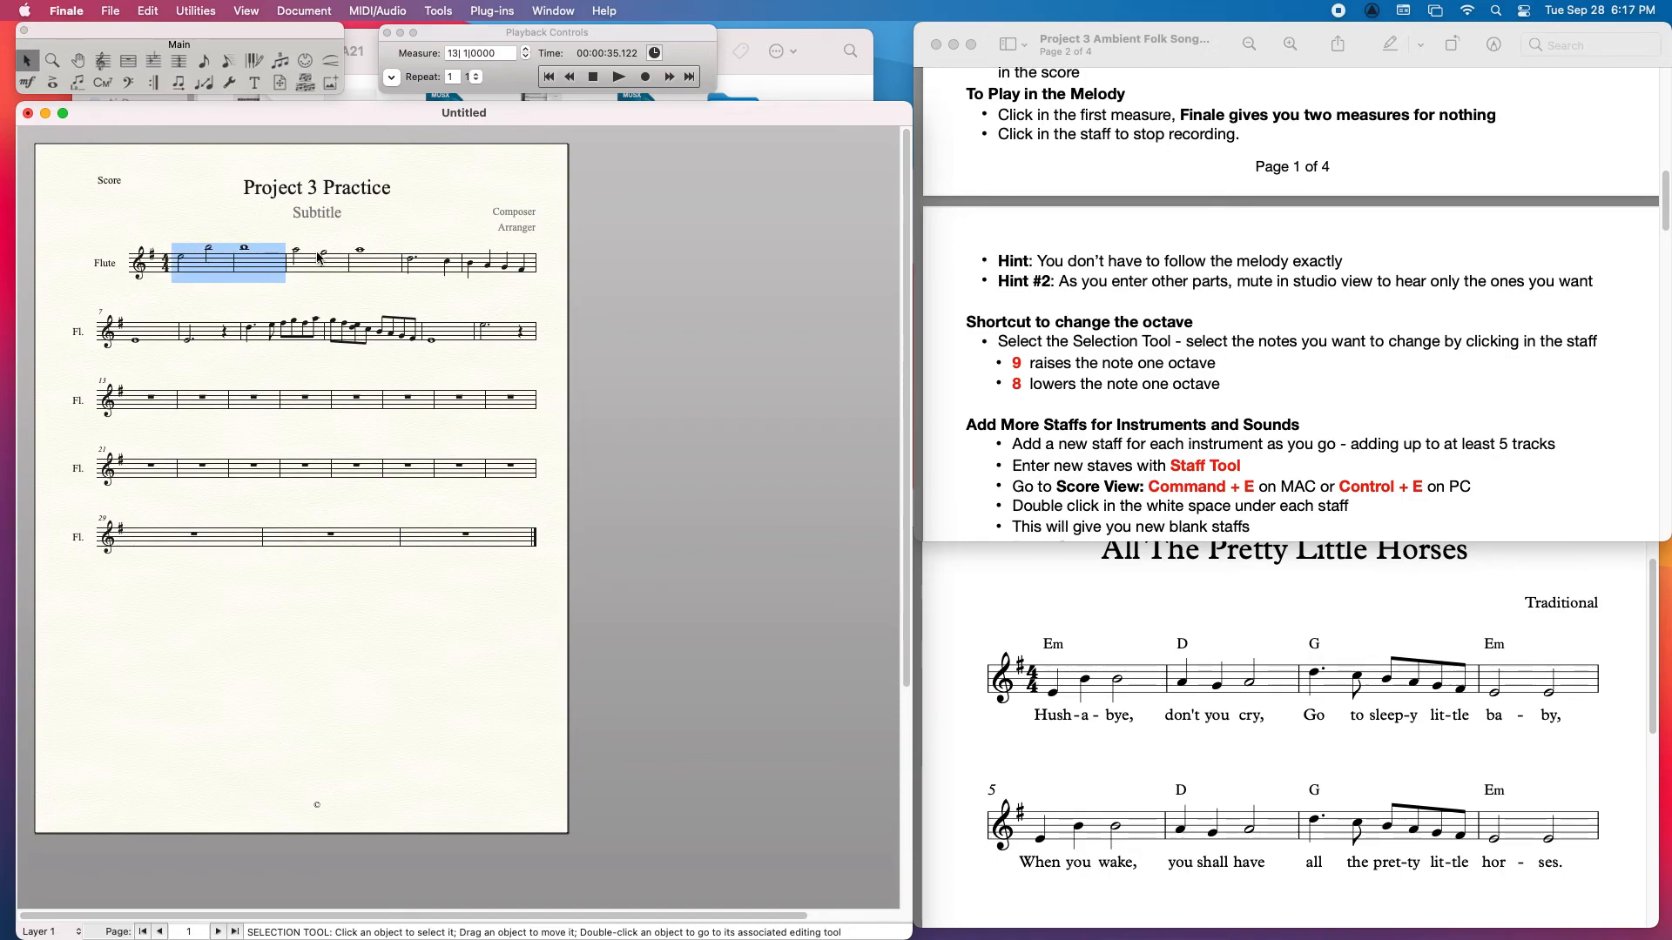
key(8)
key(8)
key(8)
key(9)
key(9)
key(9)
key(9)
key(8)
key(9)
key(Escape)
Step: Switch the score to scroll view and add a new blank staff below the flute with the Staff Tool
scroll(1292, 397, up, 2)
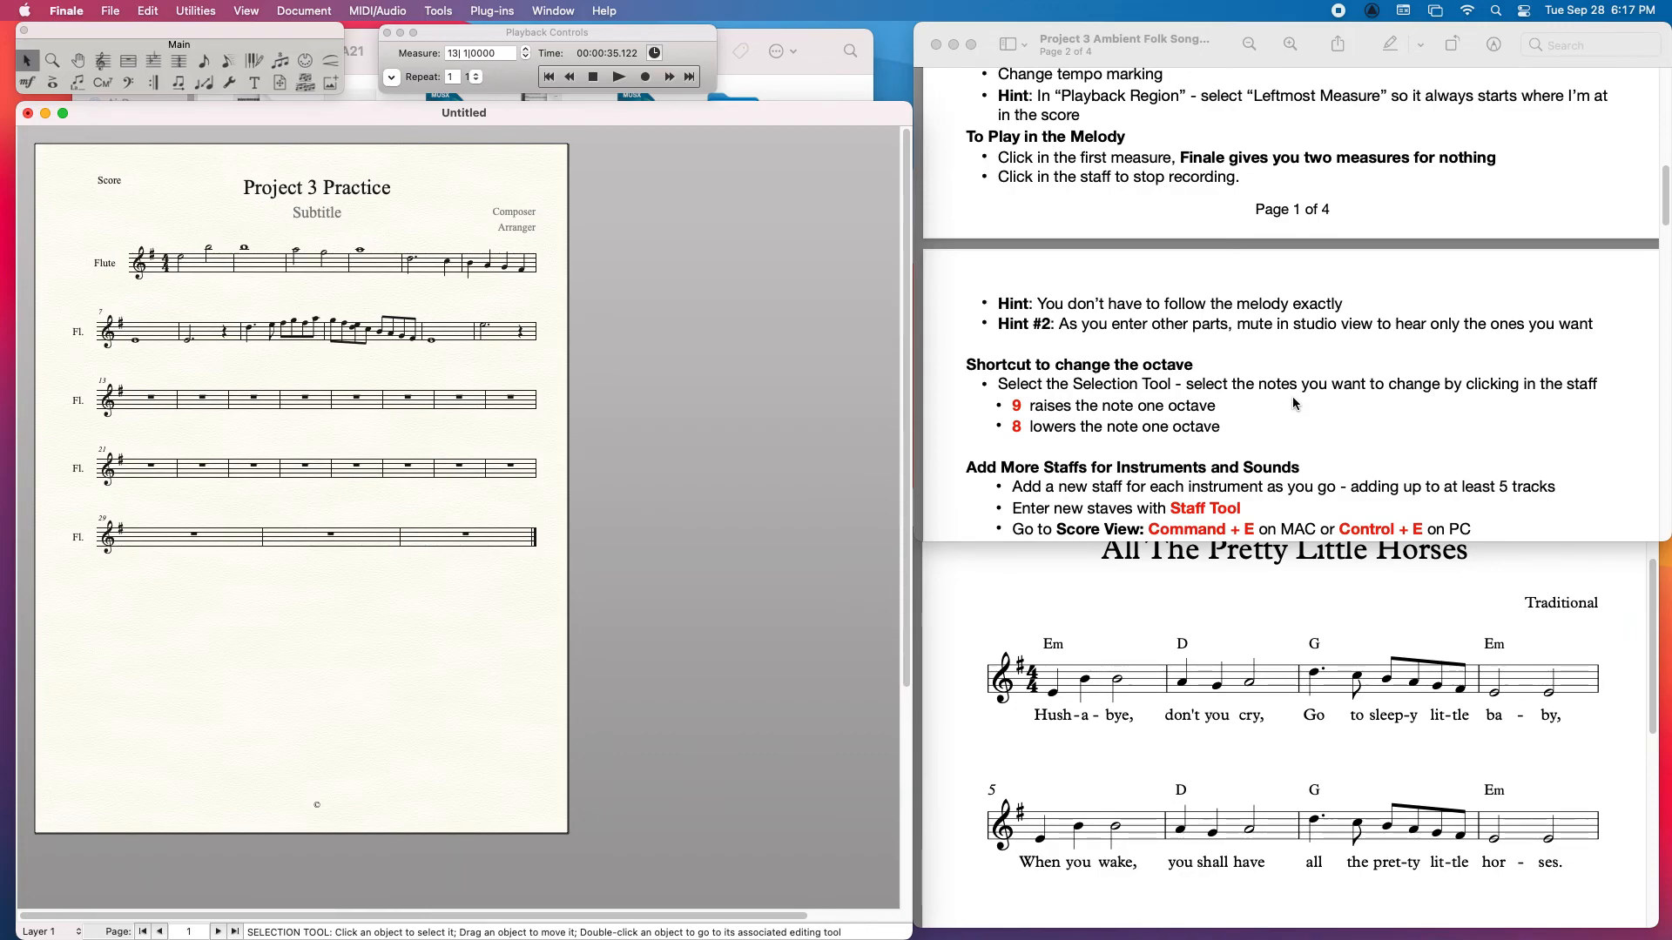
drag(1665, 189, 1666, 228)
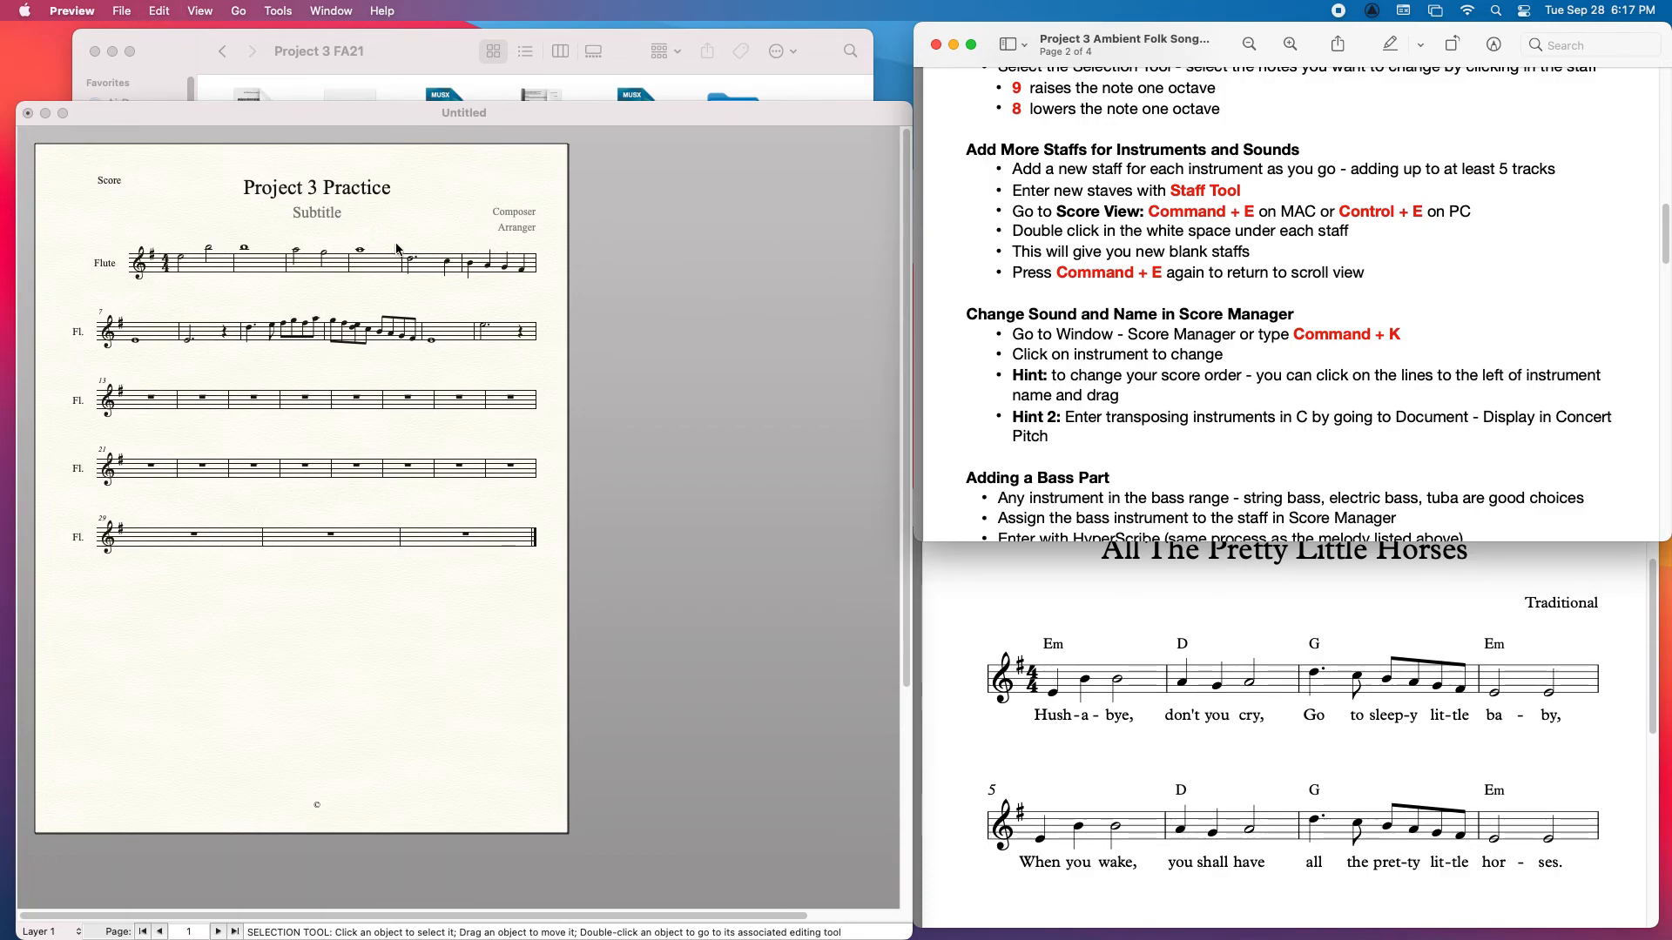
click(290, 195)
key(super+e)
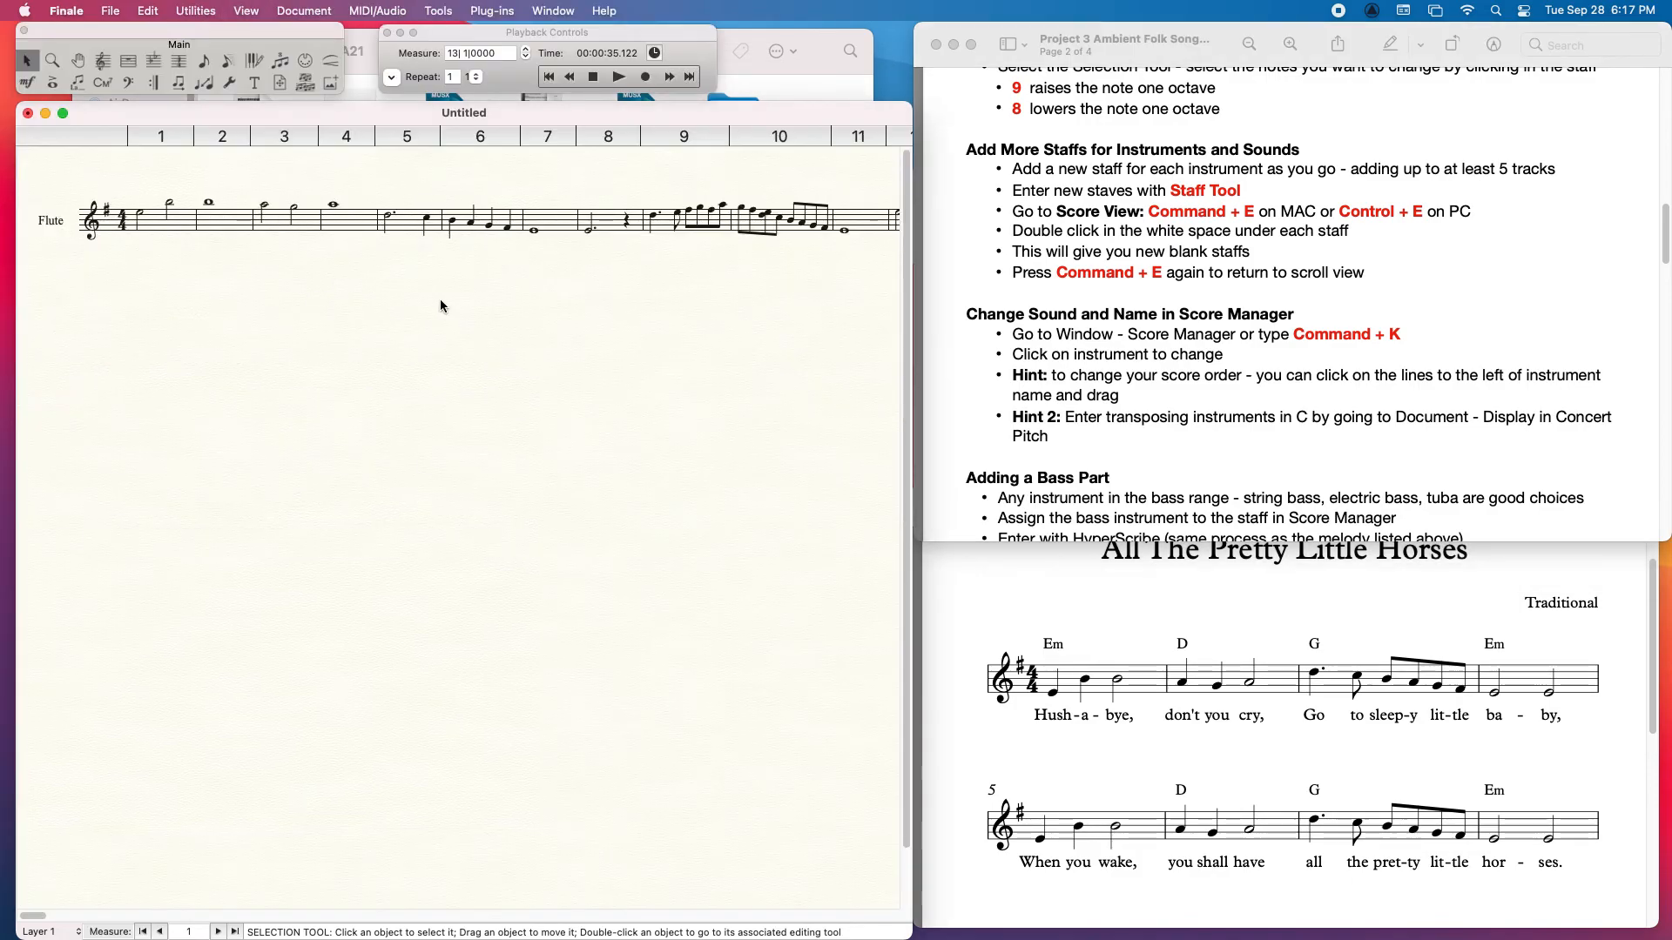
click(102, 61)
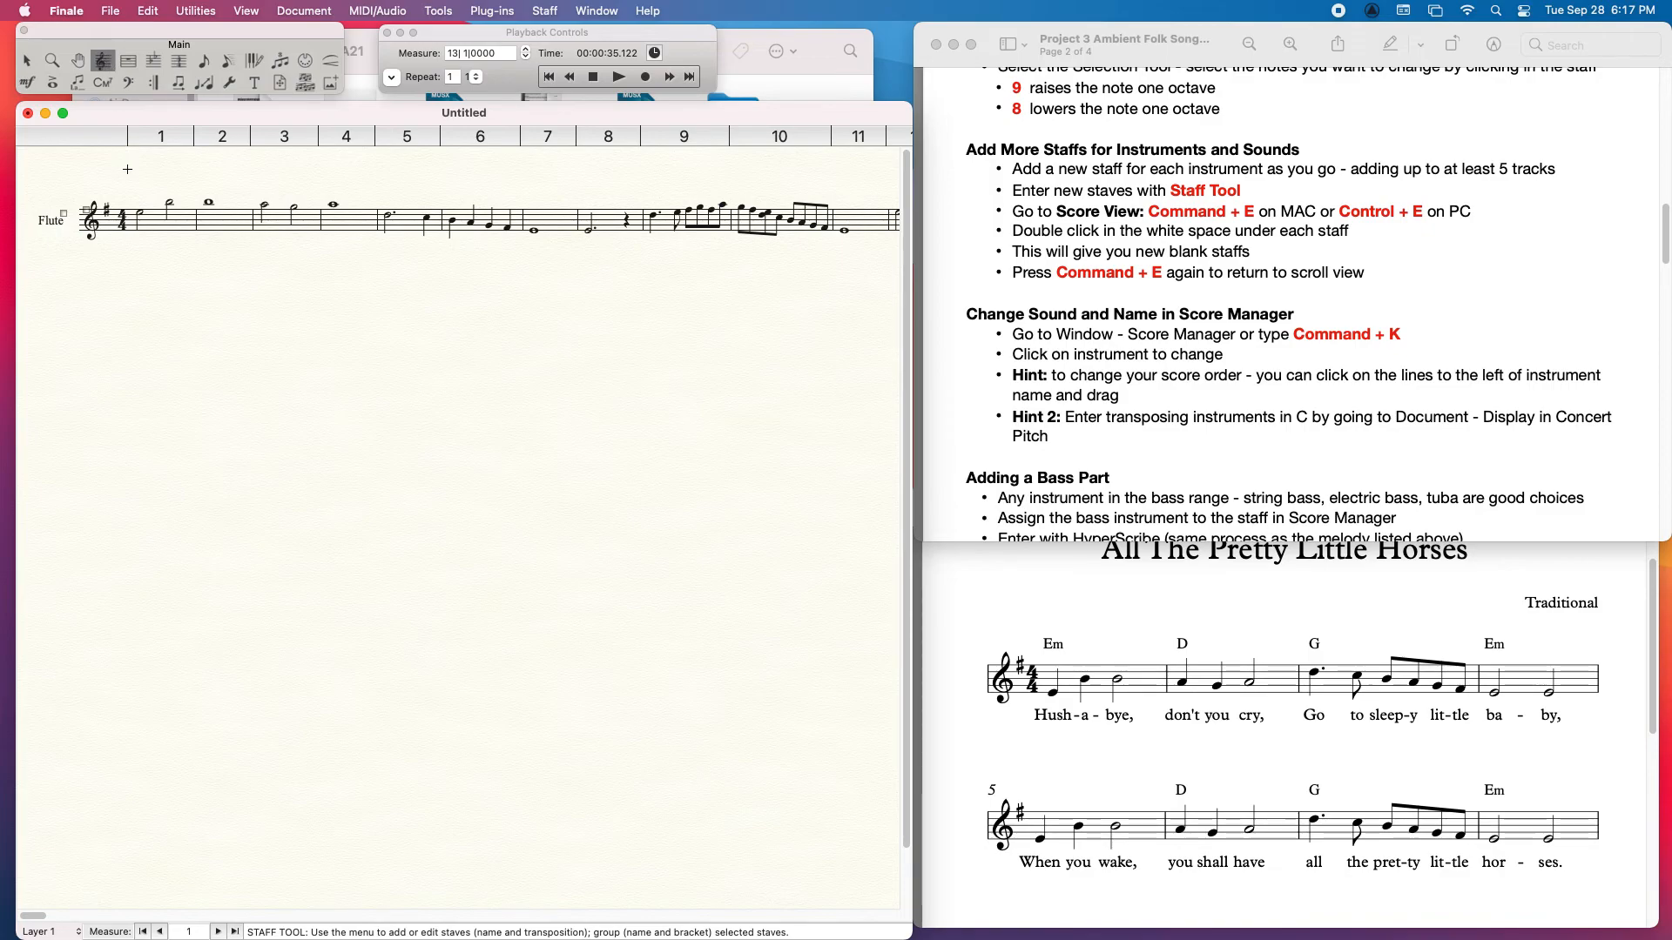
double_click(90, 264)
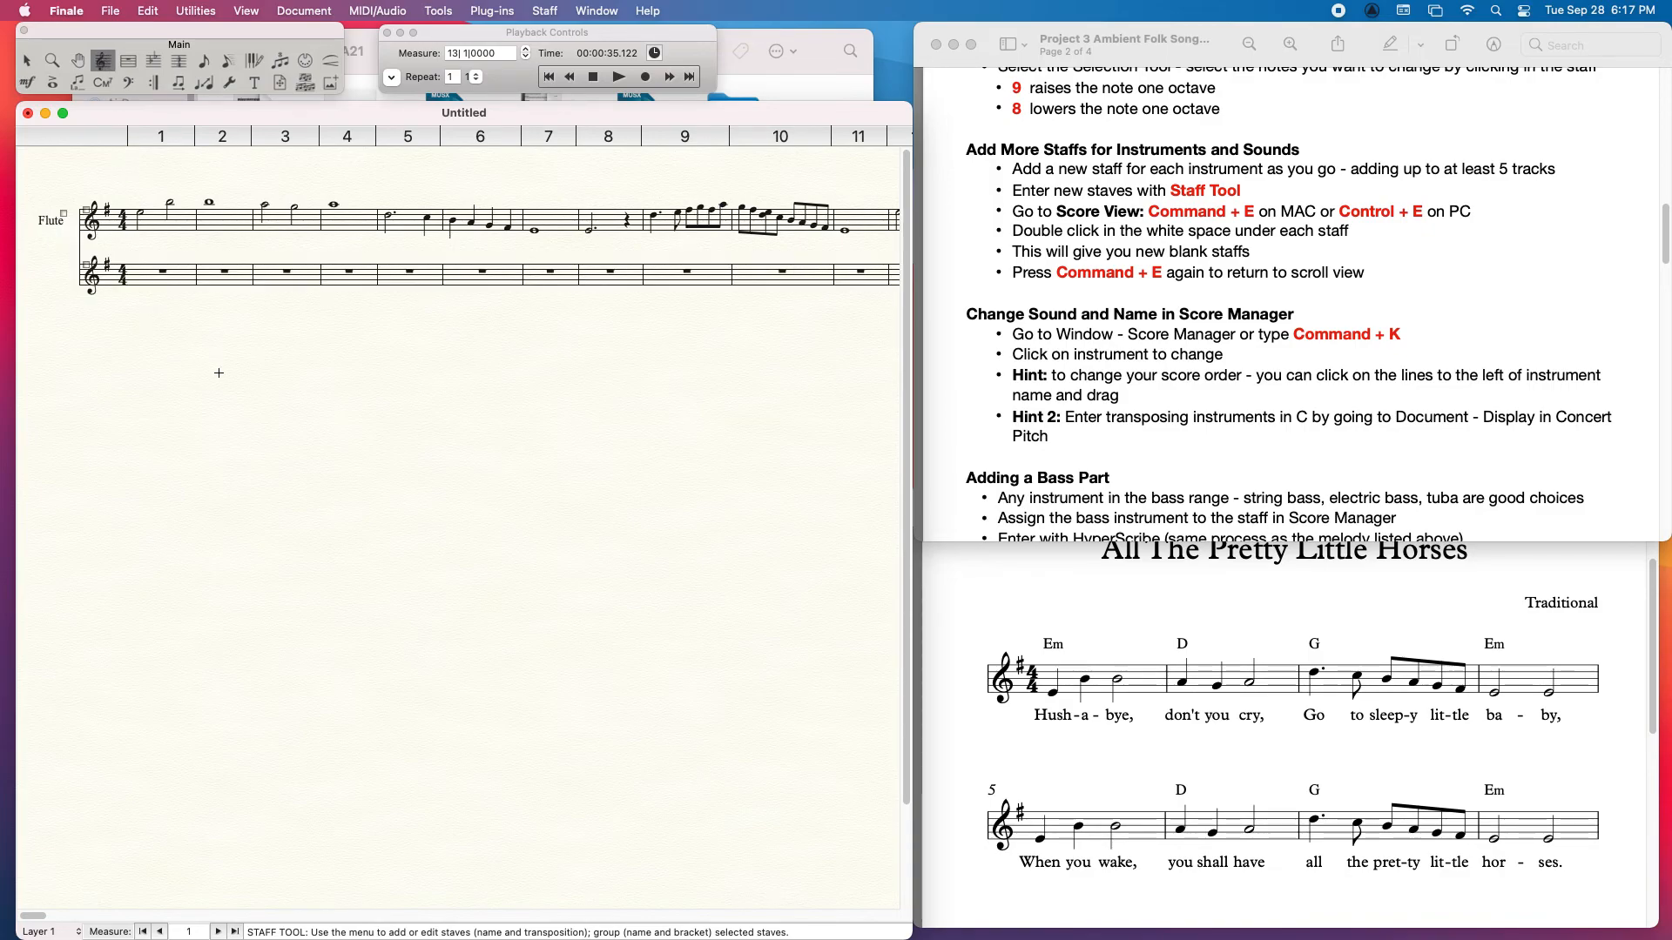
Step: Check the two-staff layout in page view and return to scroll view
key(super+e)
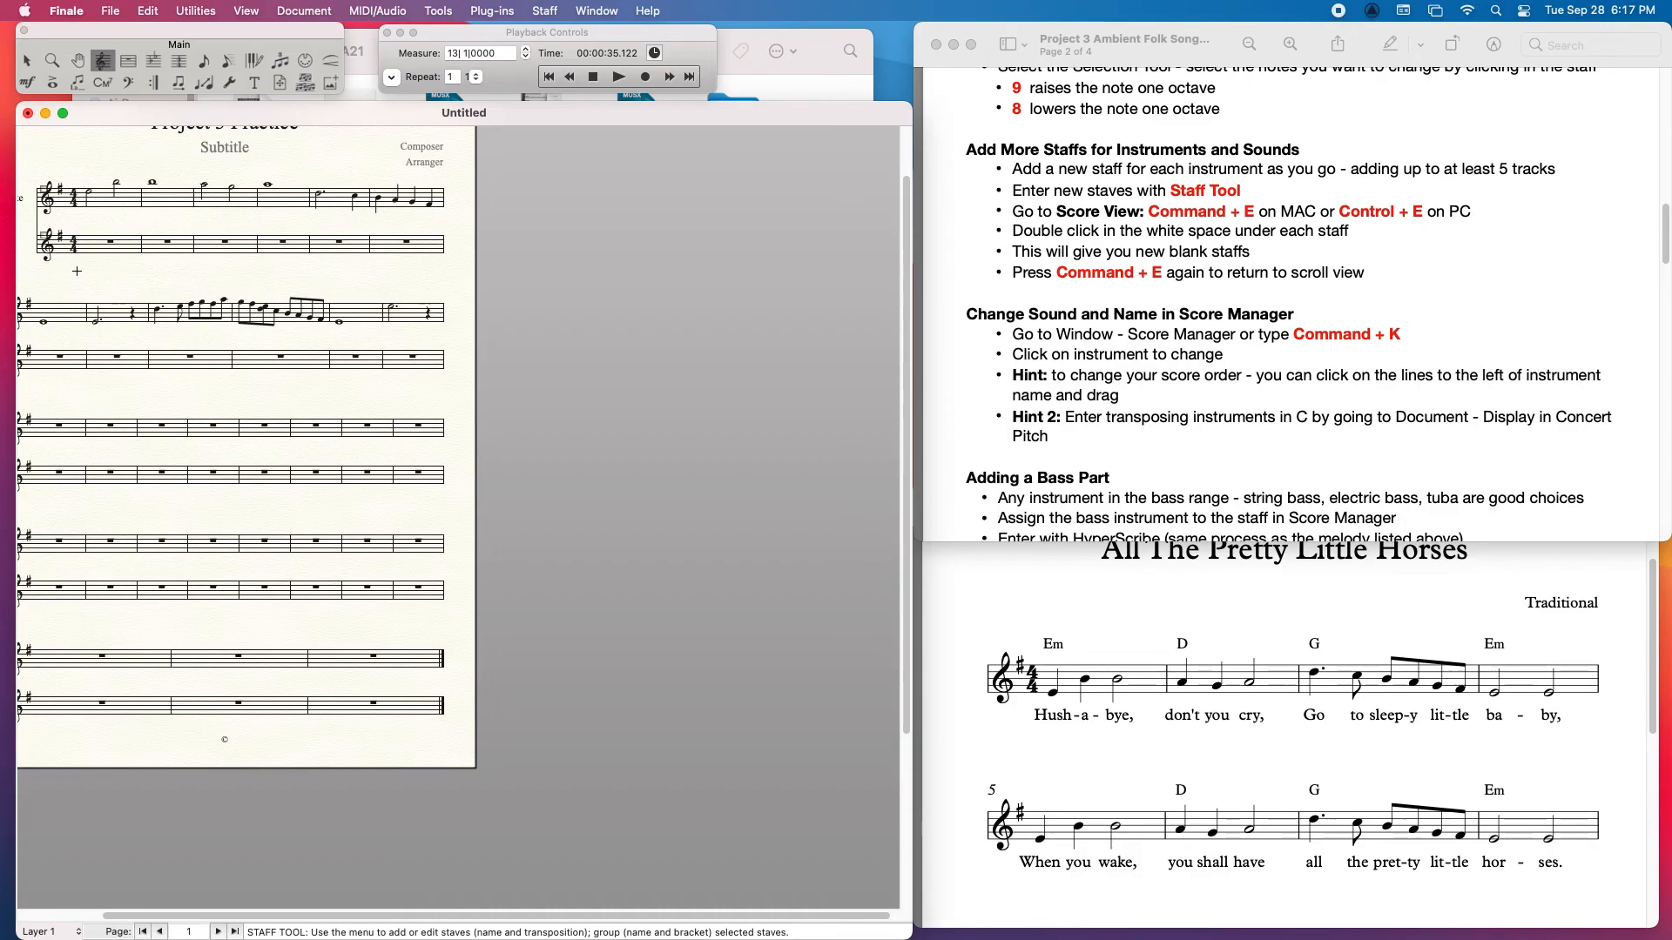
key(super+e)
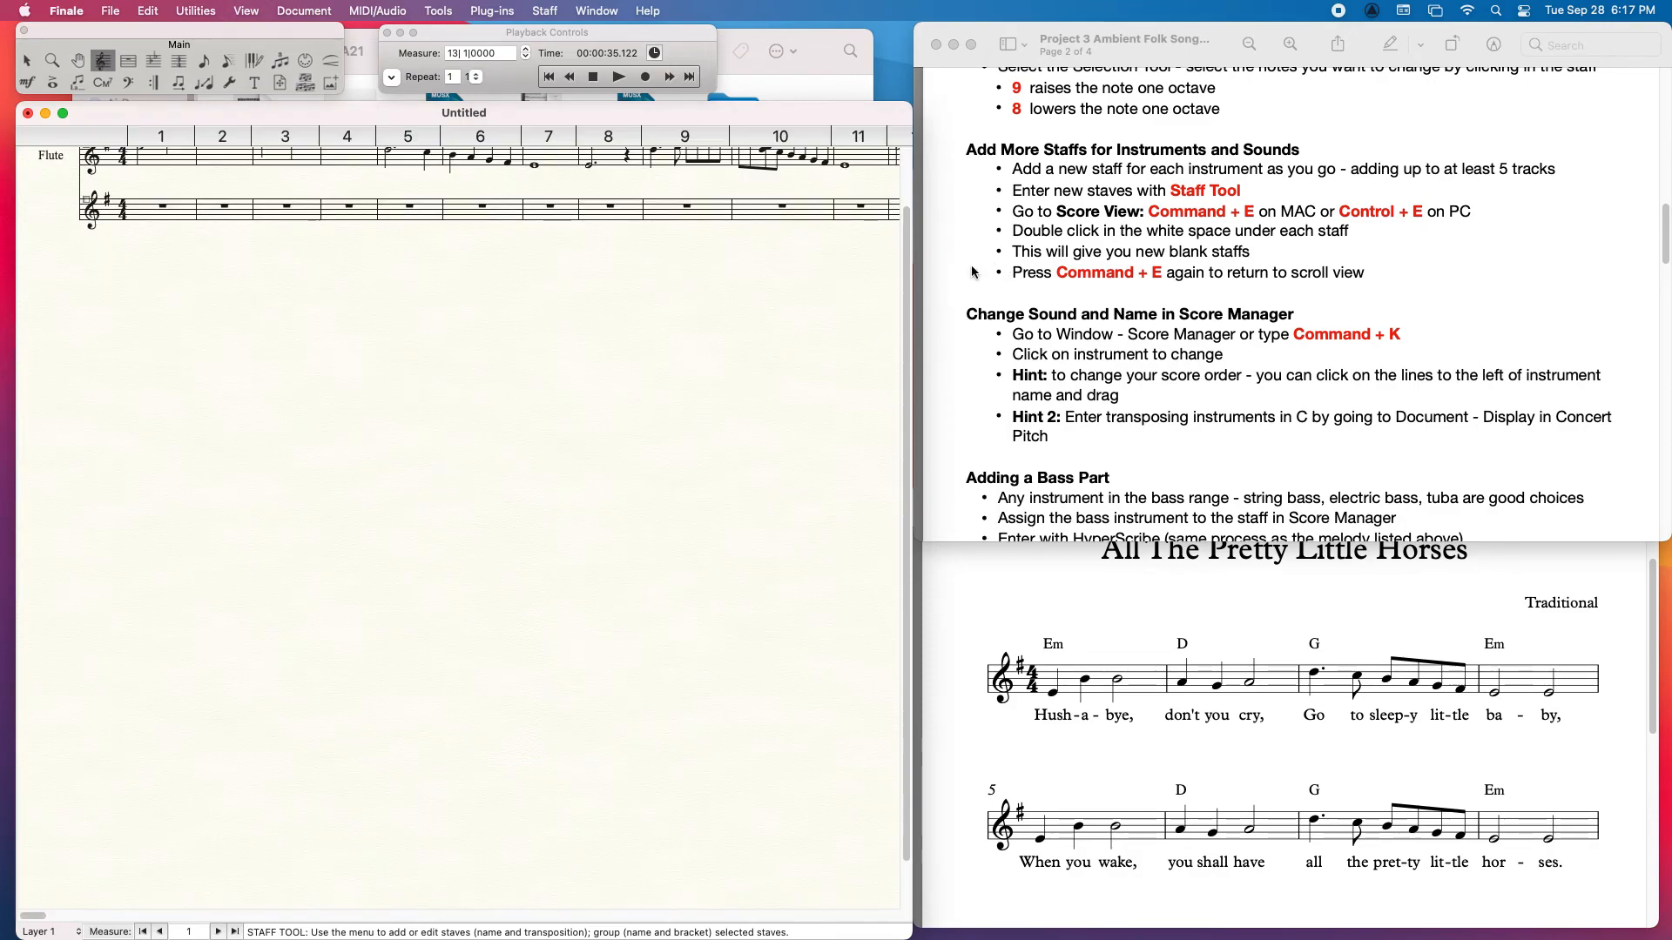
drag(902, 265, 902, 207)
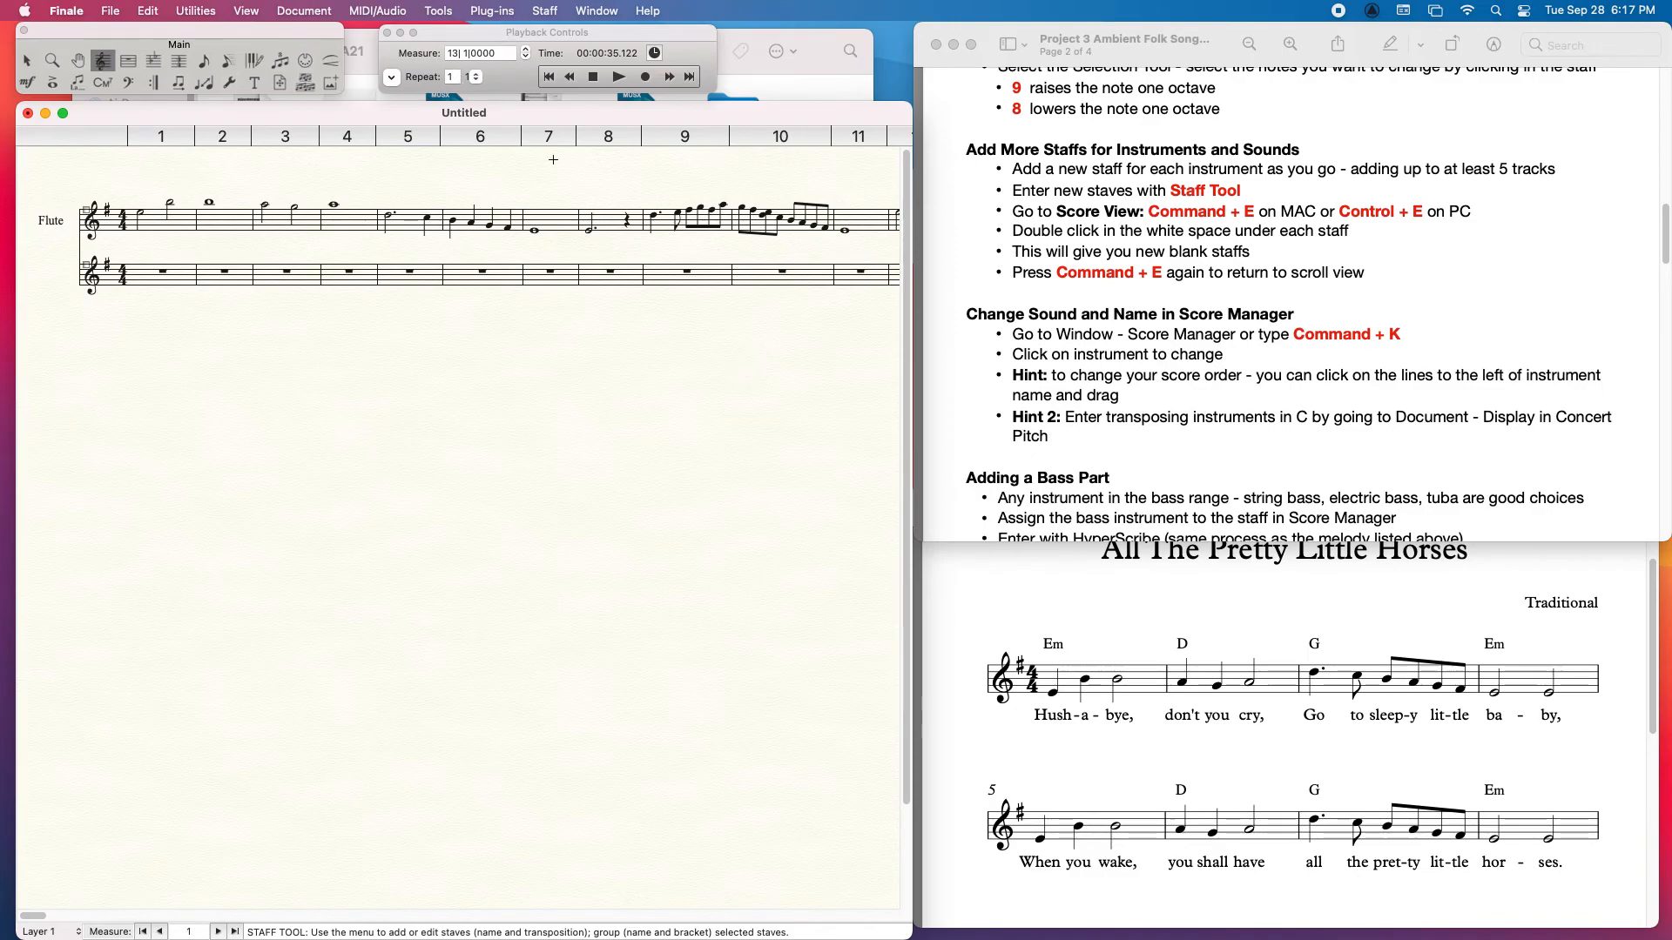
Step: Assign the French Horn brass sound to the blank second staff in the ScoreManager
click(601, 11)
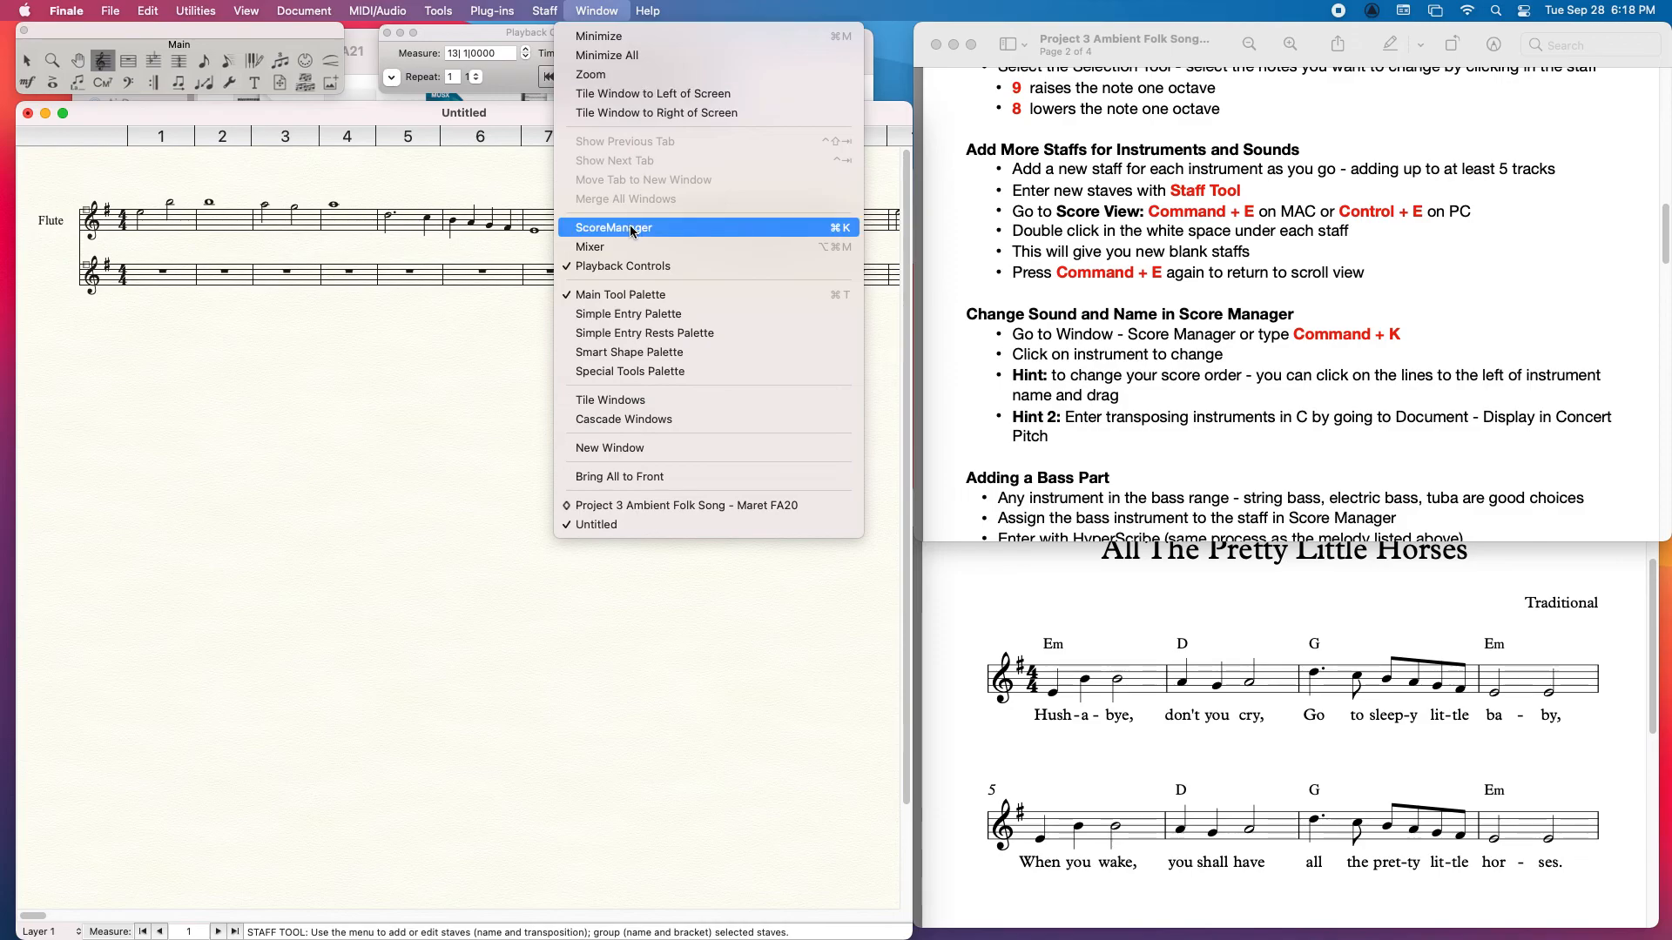
click(838, 235)
drag(1316, 55, 719, 32)
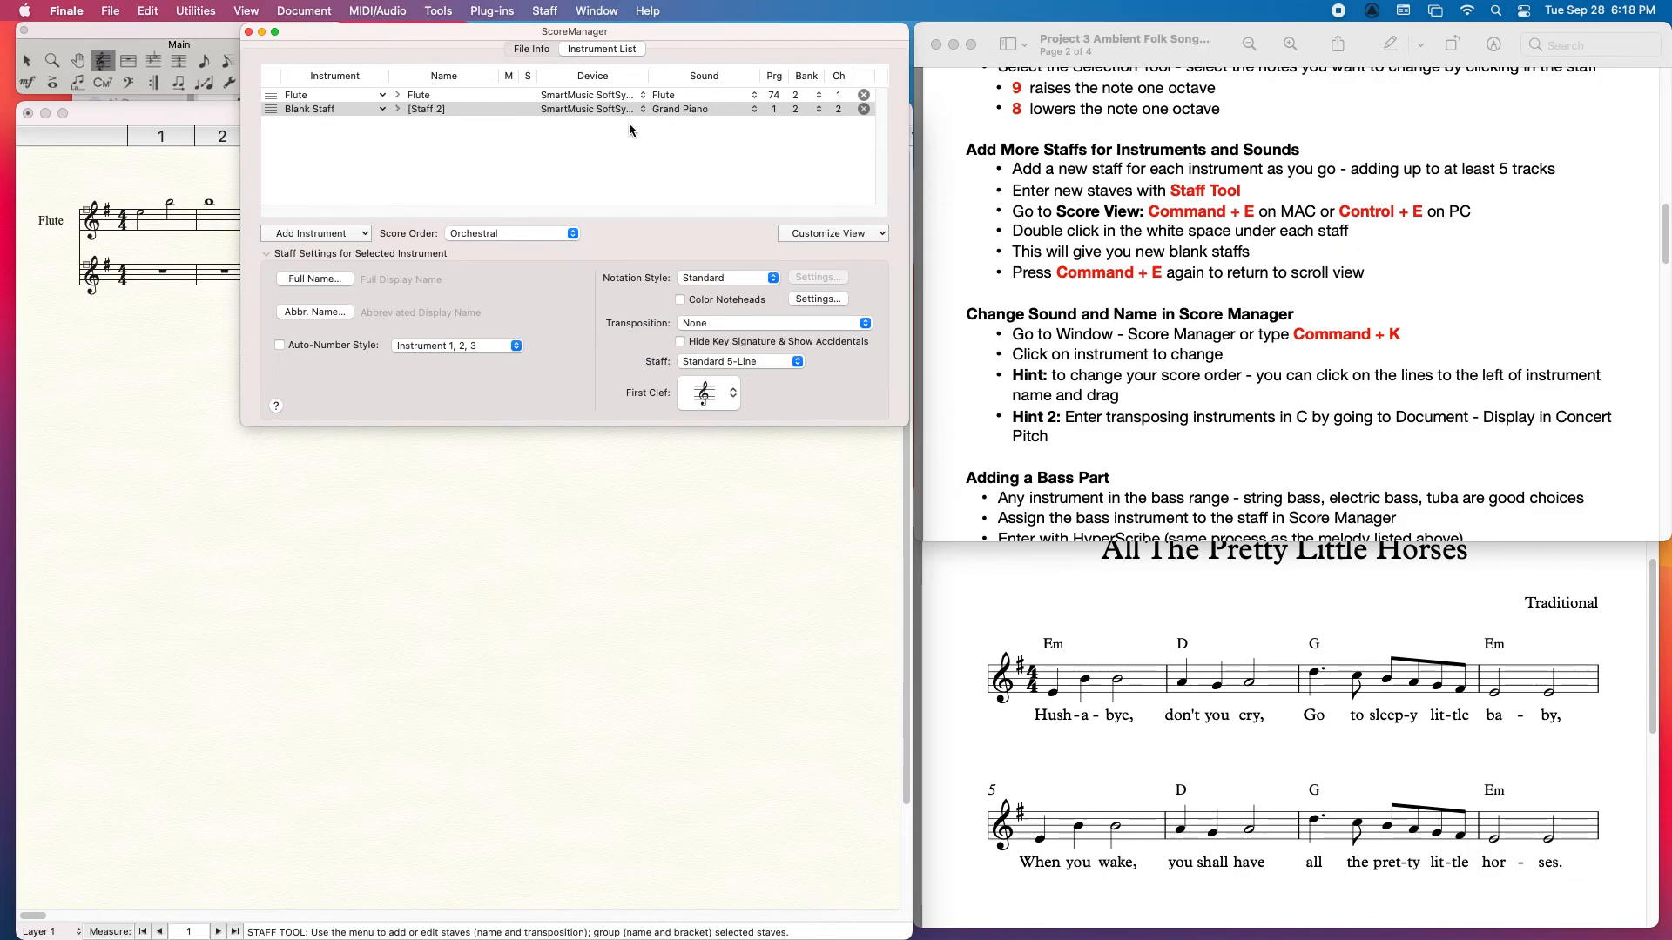
click(699, 109)
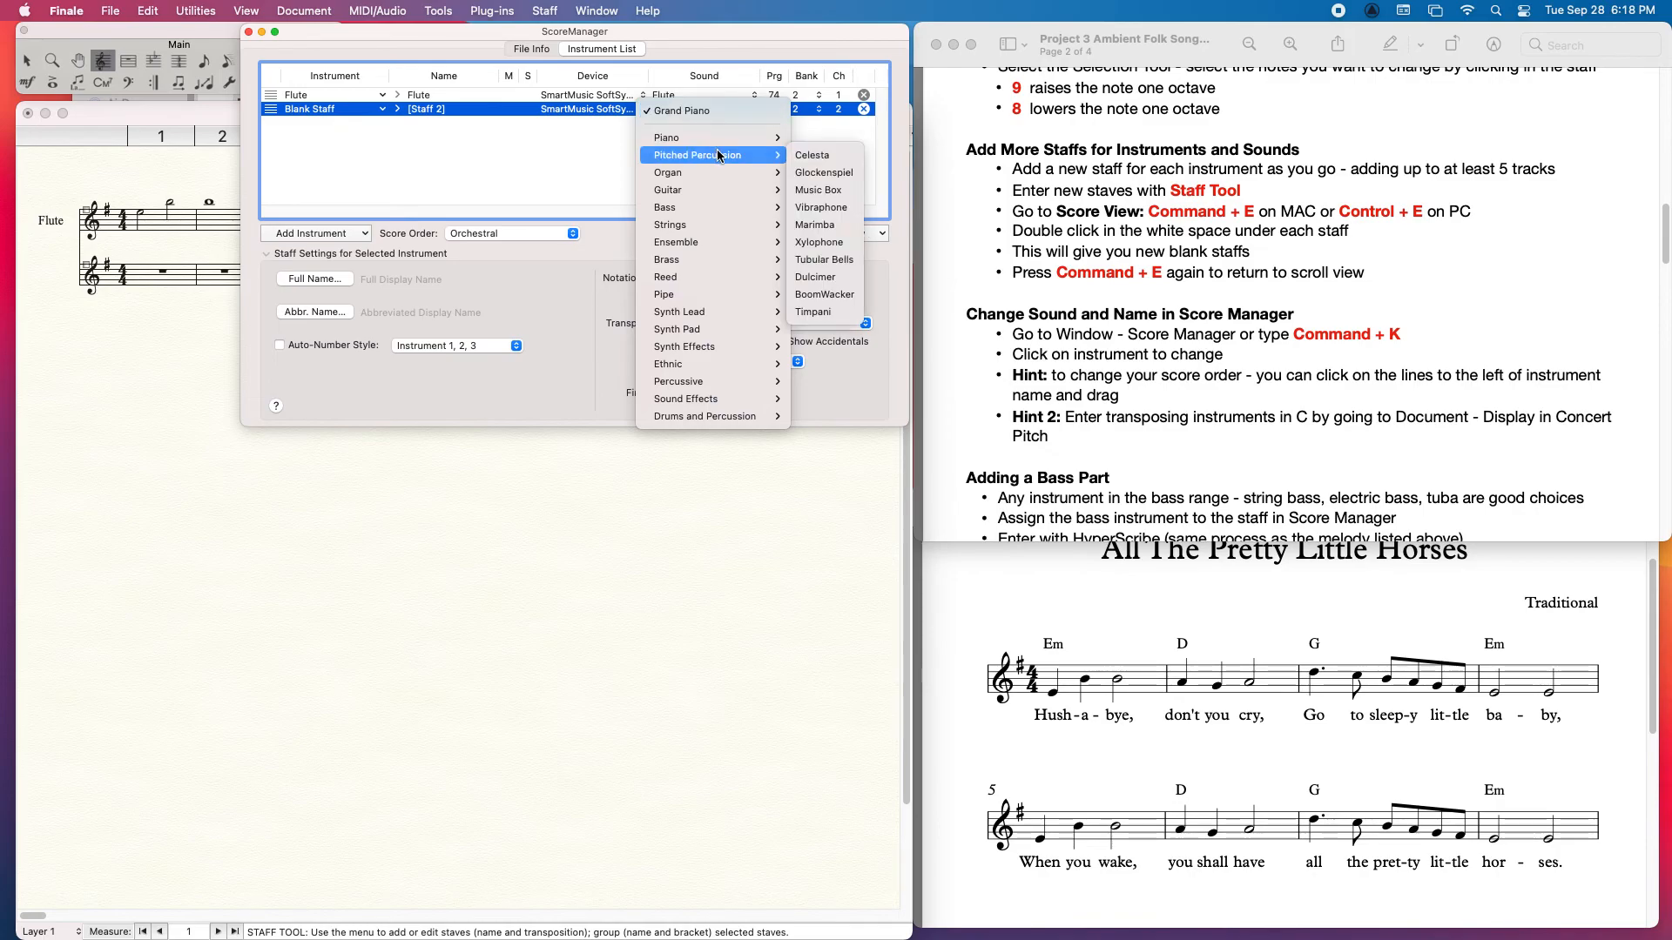
mouse_move(713, 254)
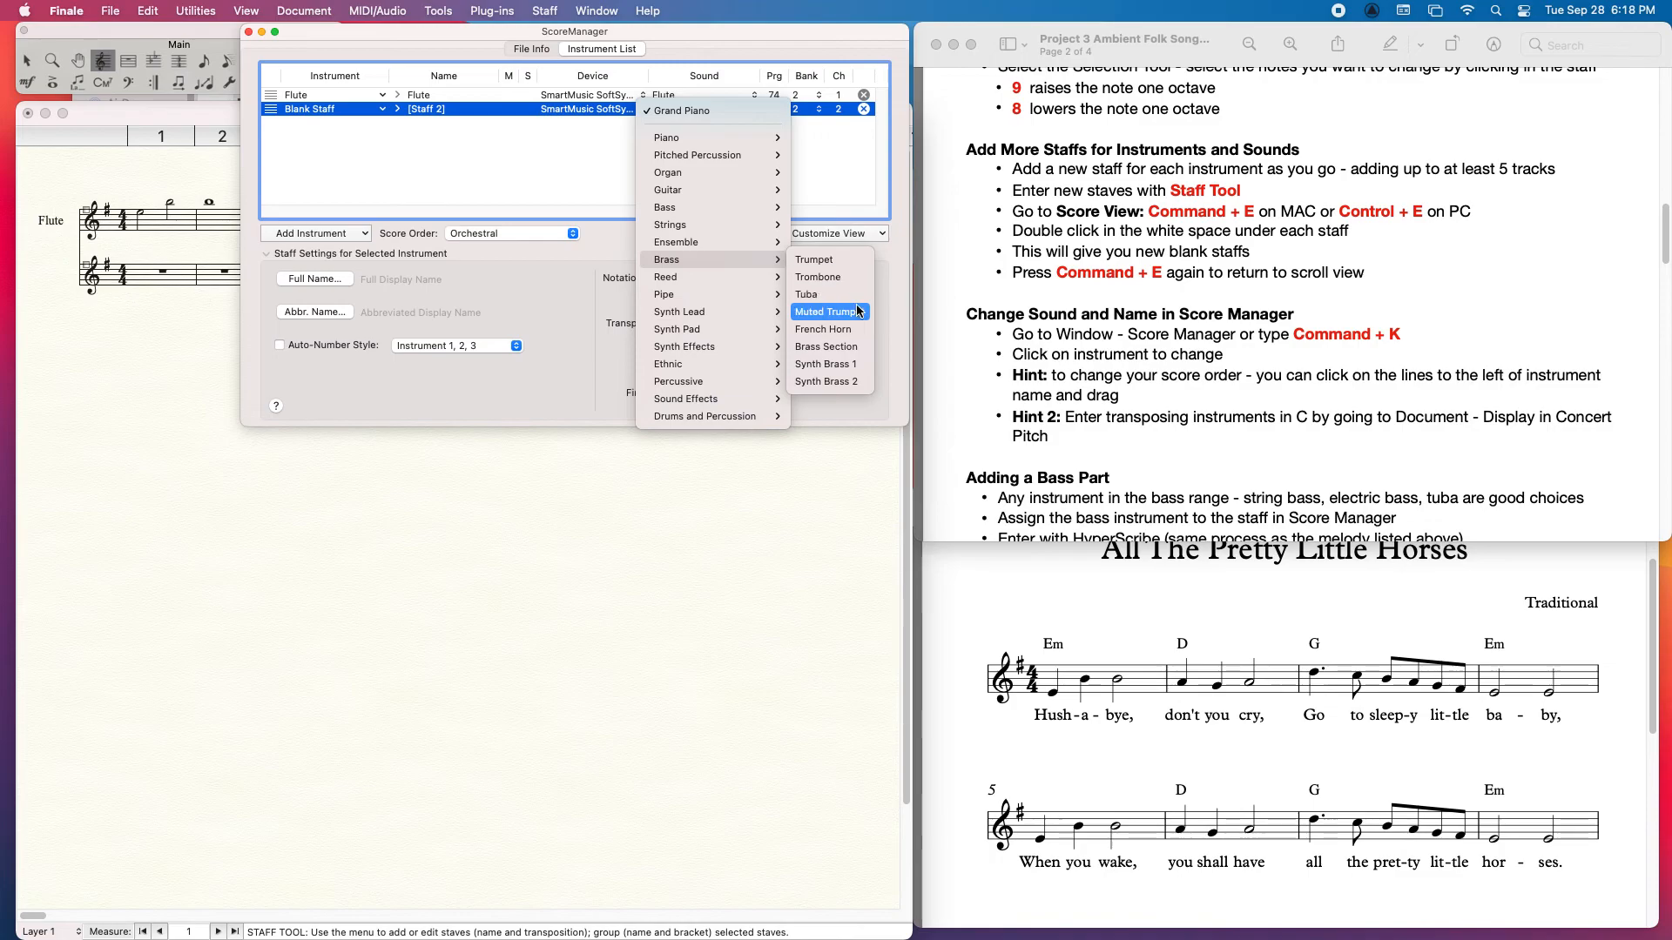
click(847, 333)
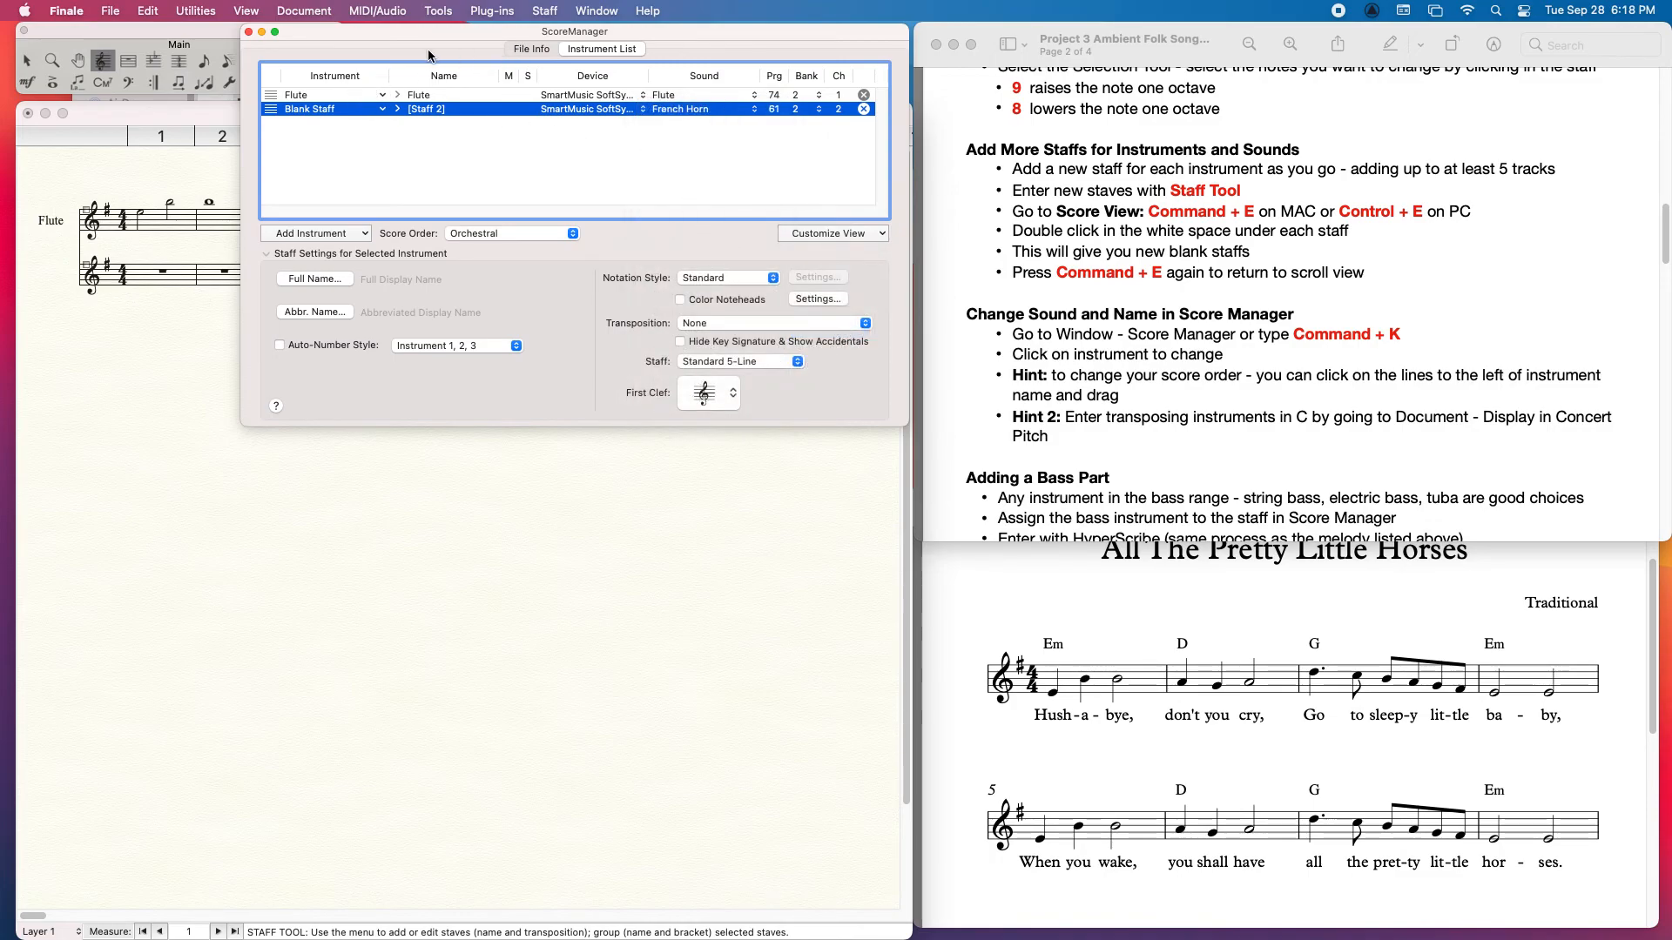
Step: Change the blank second staff's instrument to Horn in F from the brass family
click(346, 118)
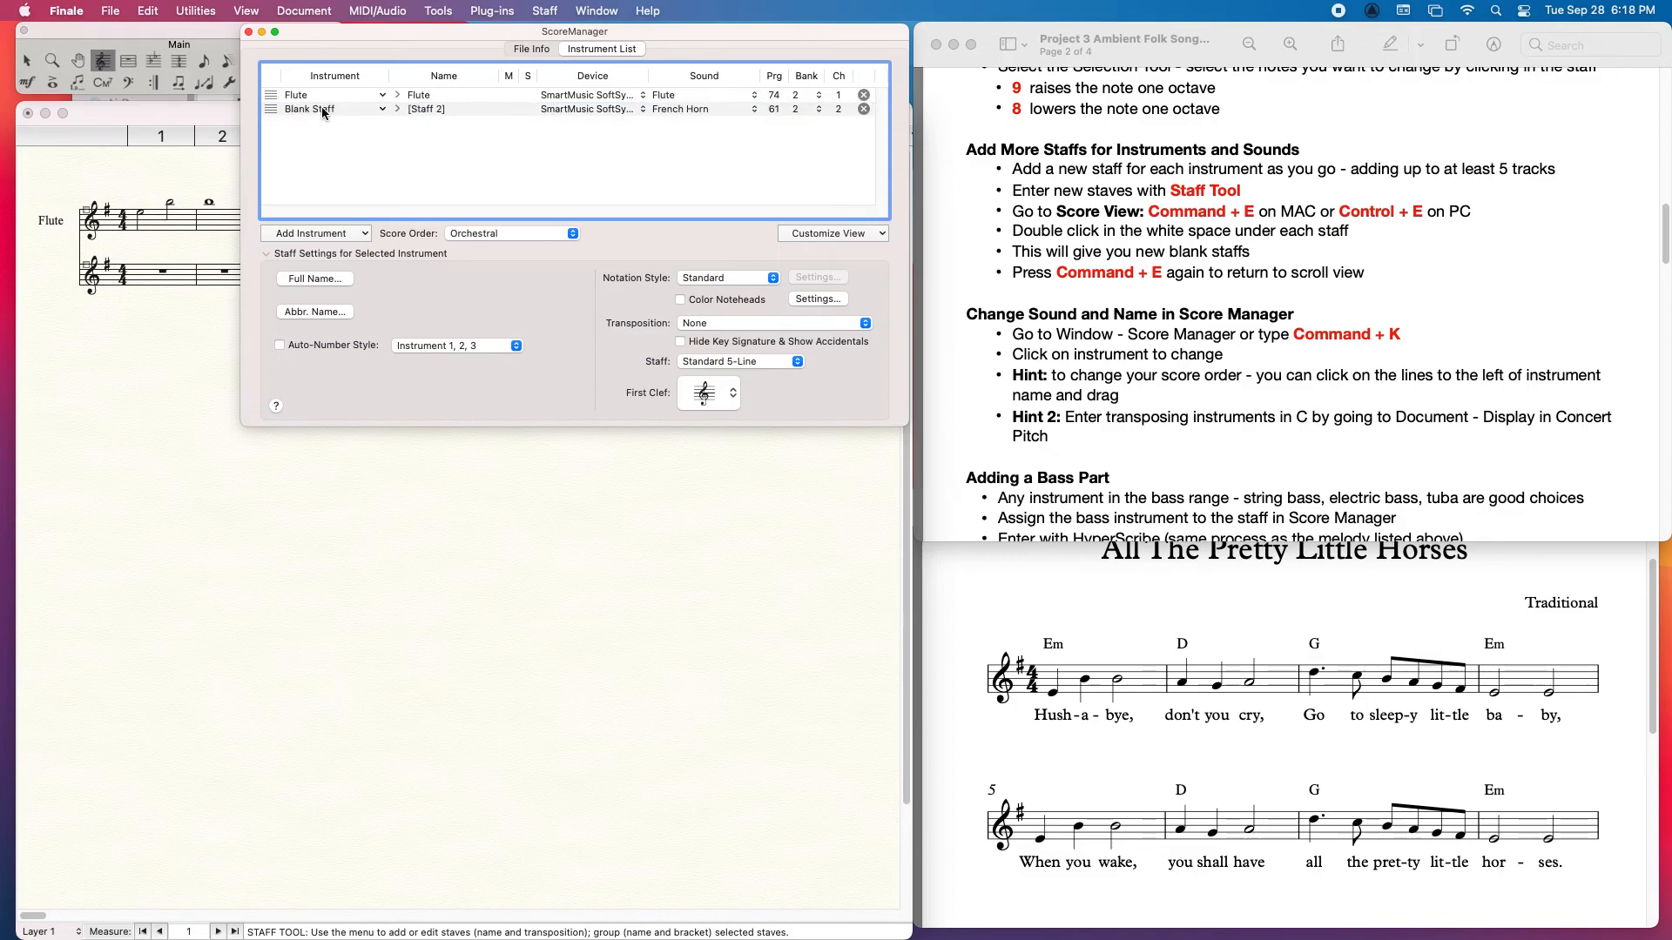
click(321, 107)
mouse_move(209, 181)
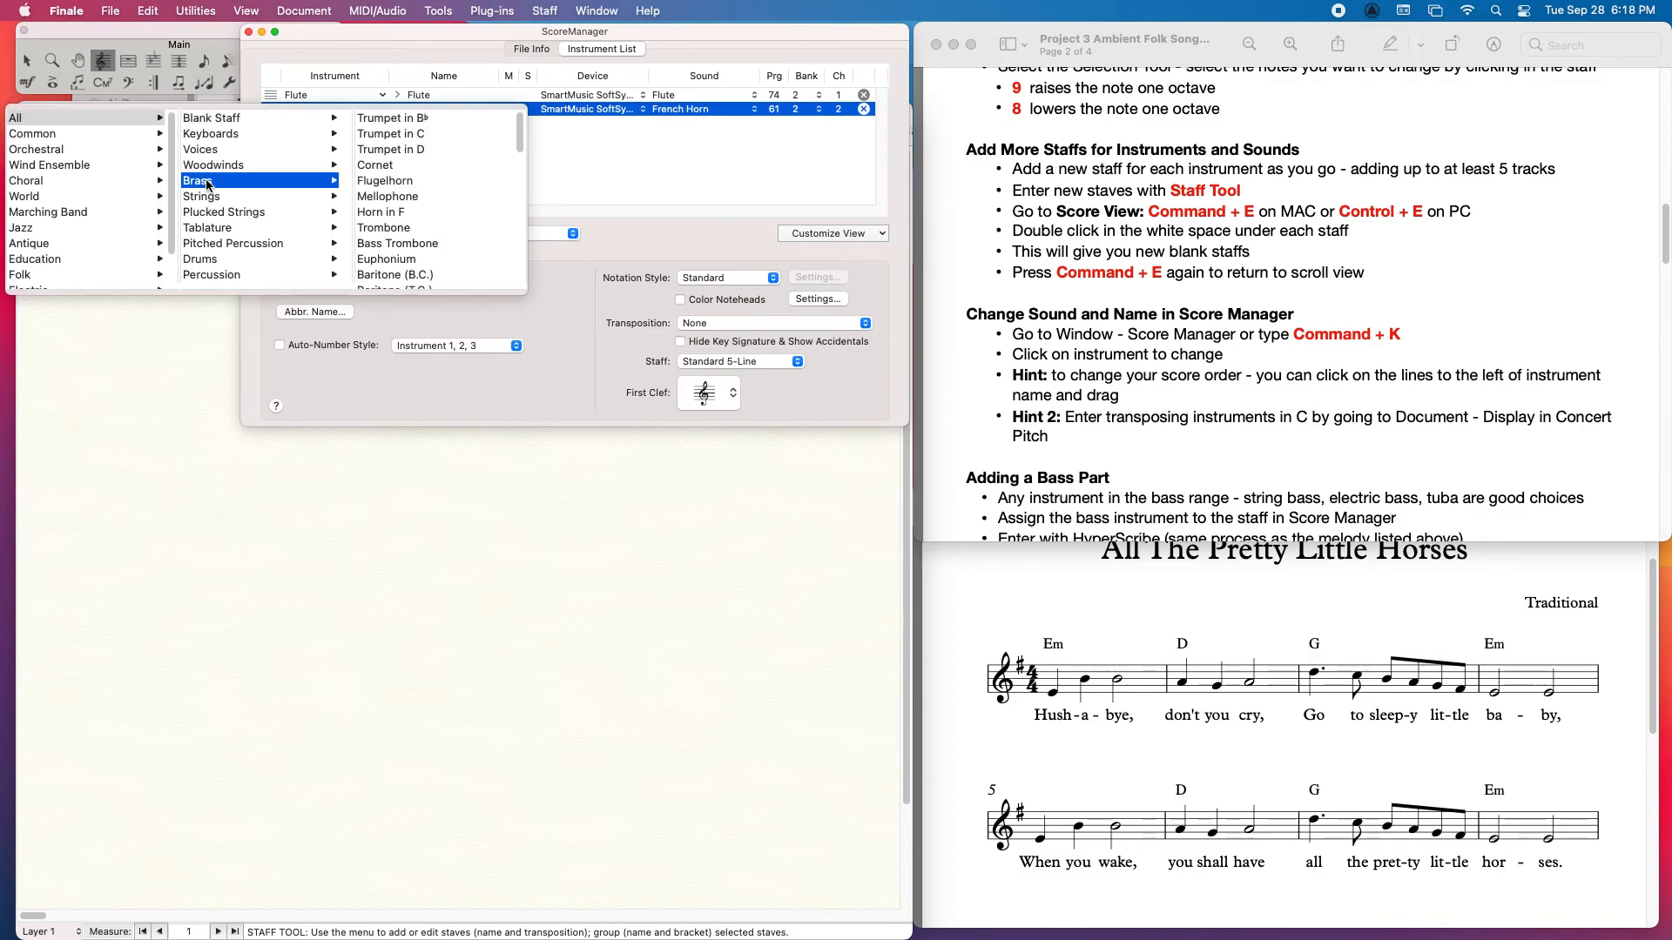
click(381, 213)
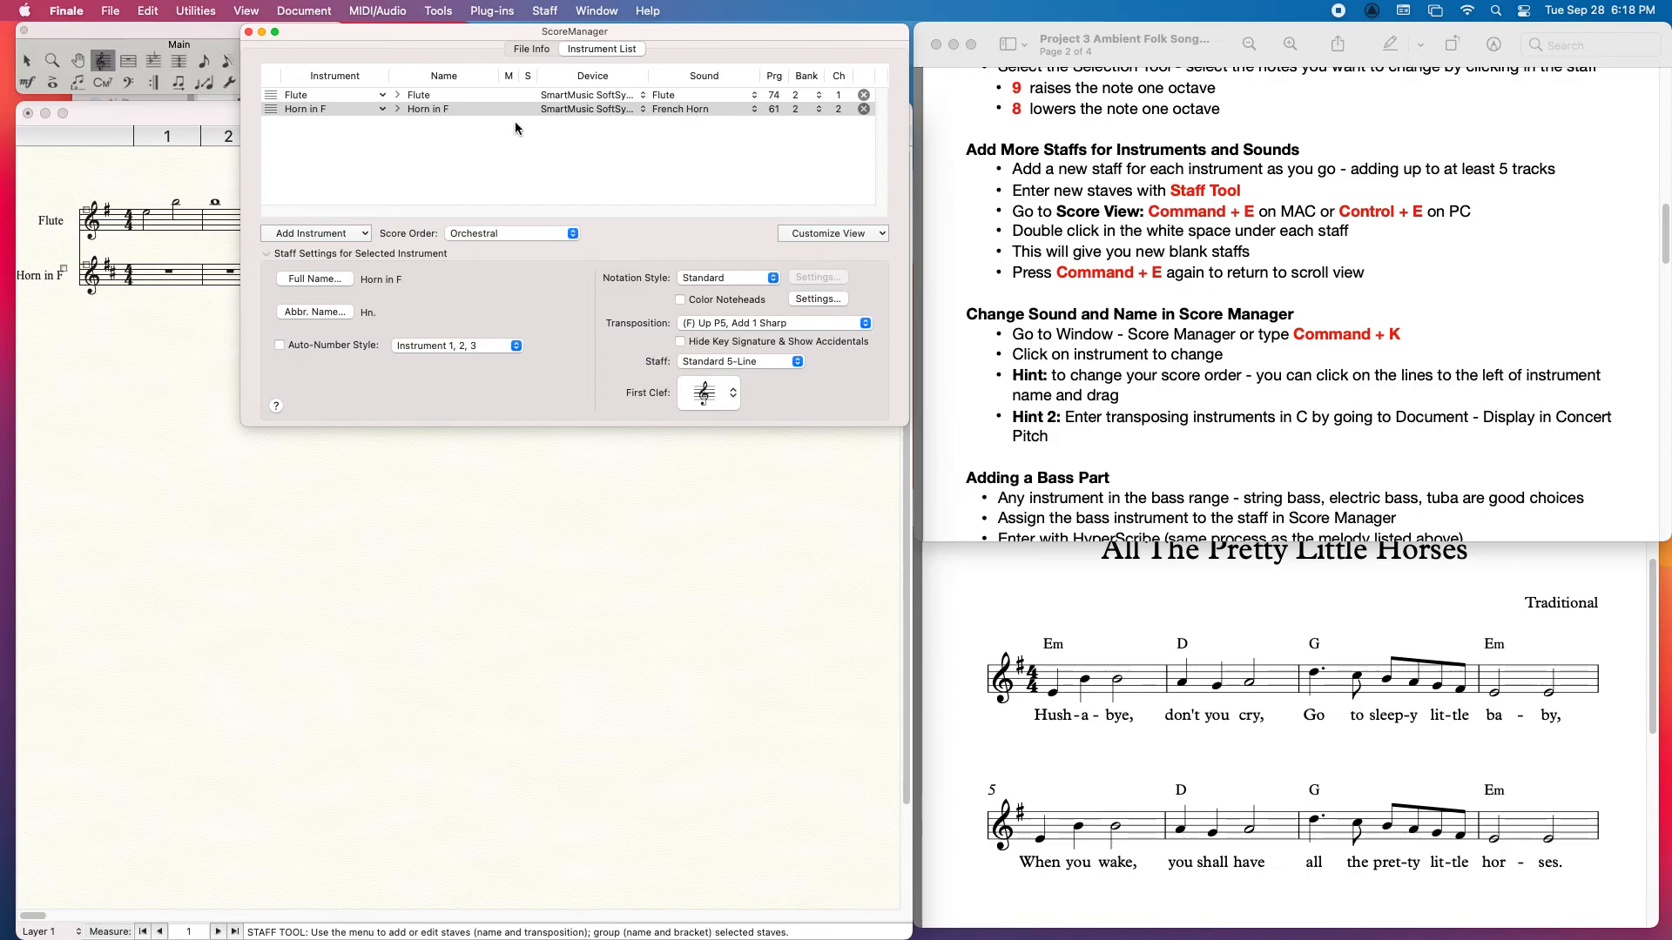
Step: Try out Speedy Entry in the first measure of the Horn in F staff
drag(324, 43, 572, 48)
click(212, 289)
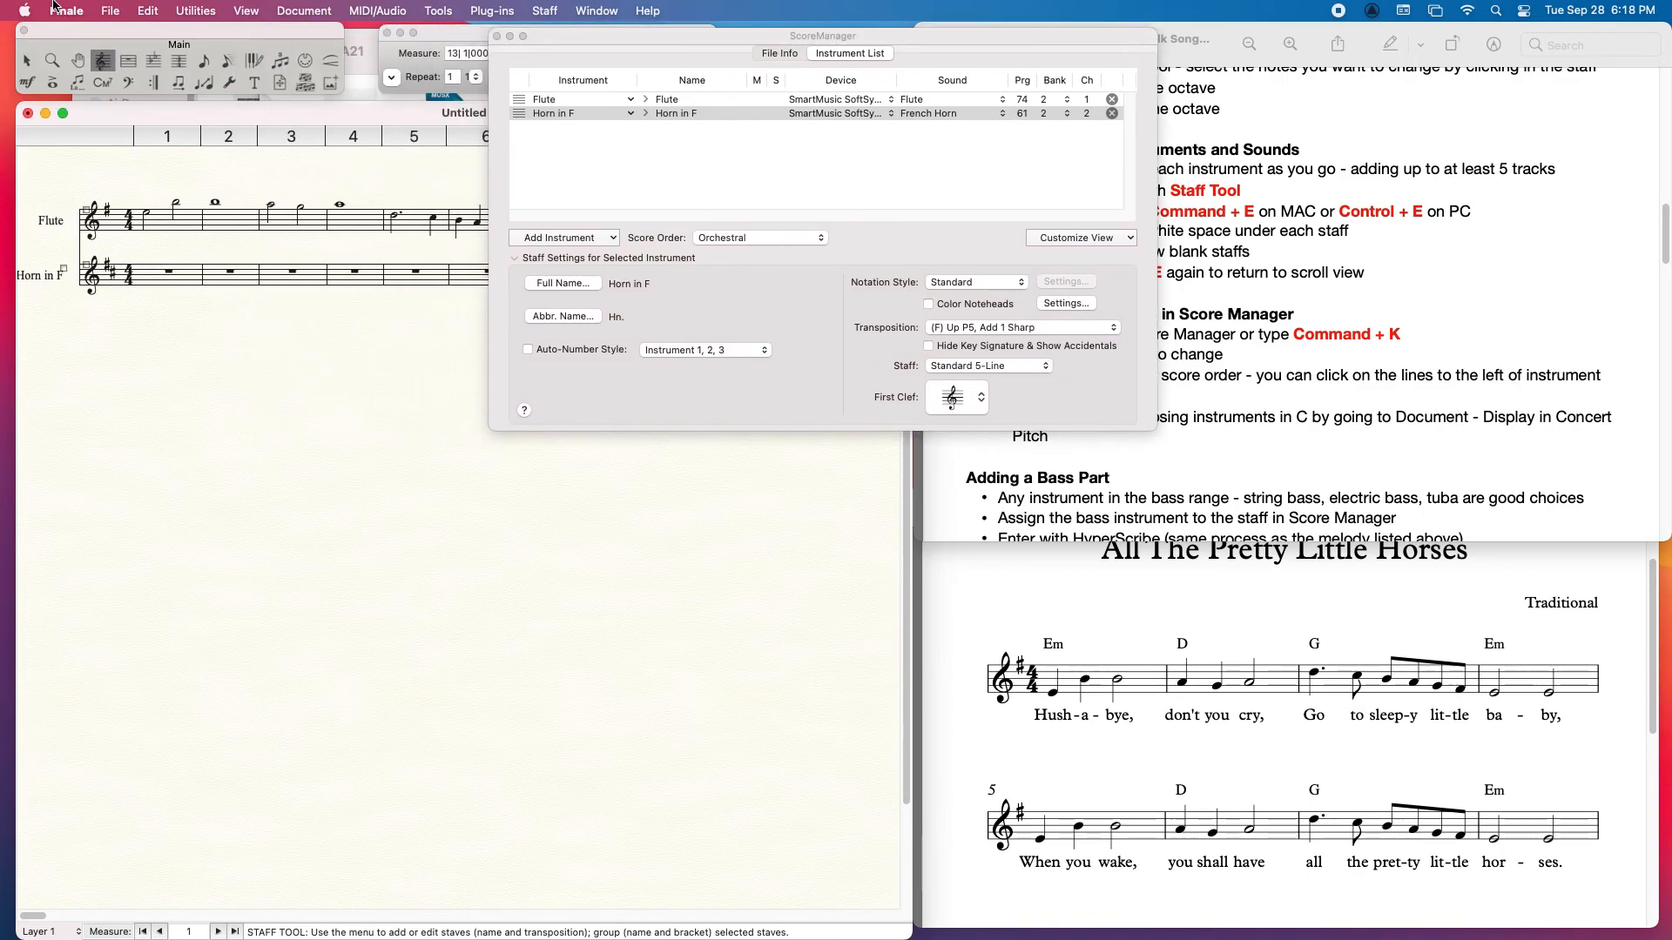
click(151, 276)
click(173, 335)
click(227, 60)
click(151, 276)
click(195, 395)
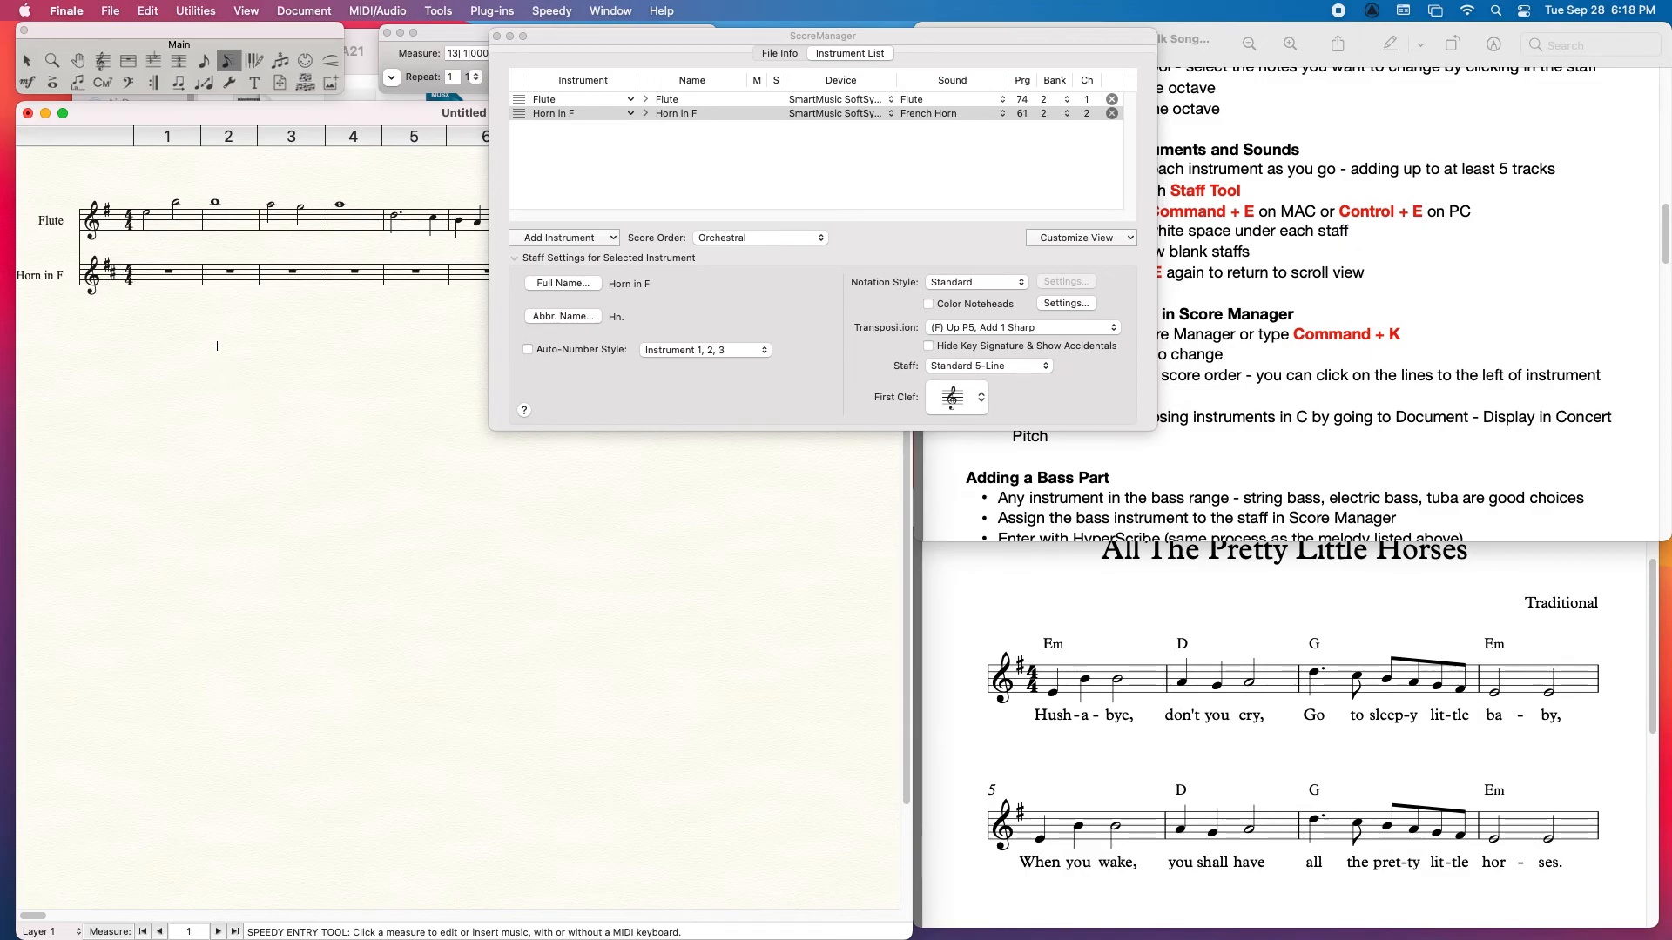
click(149, 272)
click(197, 439)
Step: Close the ScoreManager and display the score in concert pitch
drag(606, 49, 501, 44)
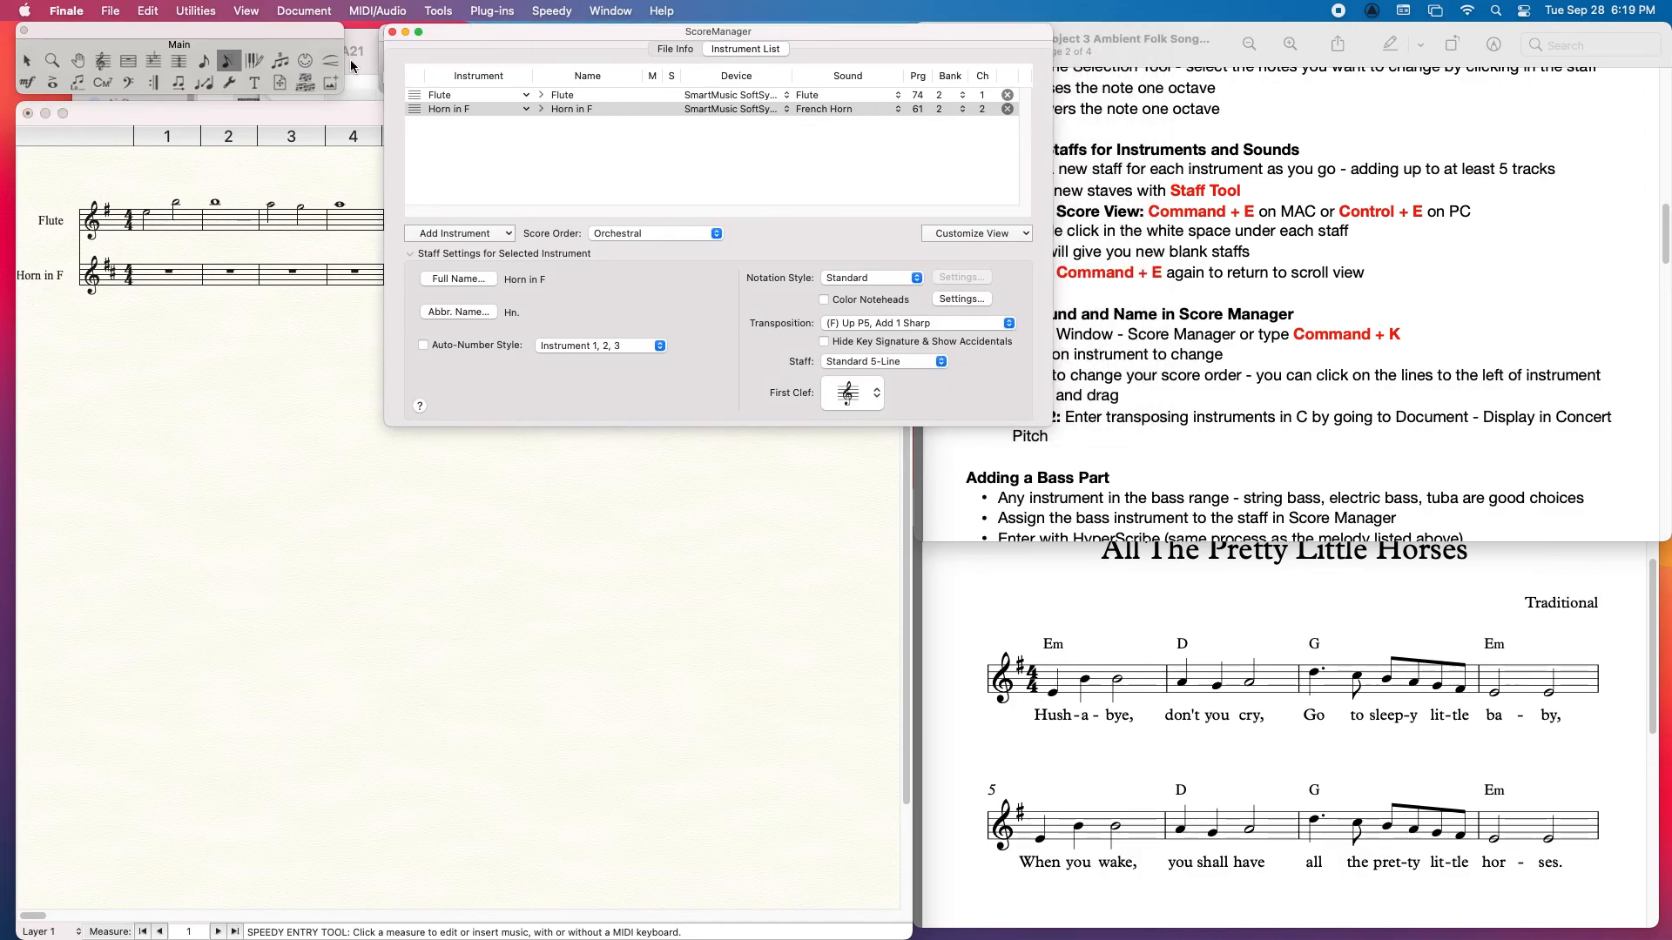
click(392, 32)
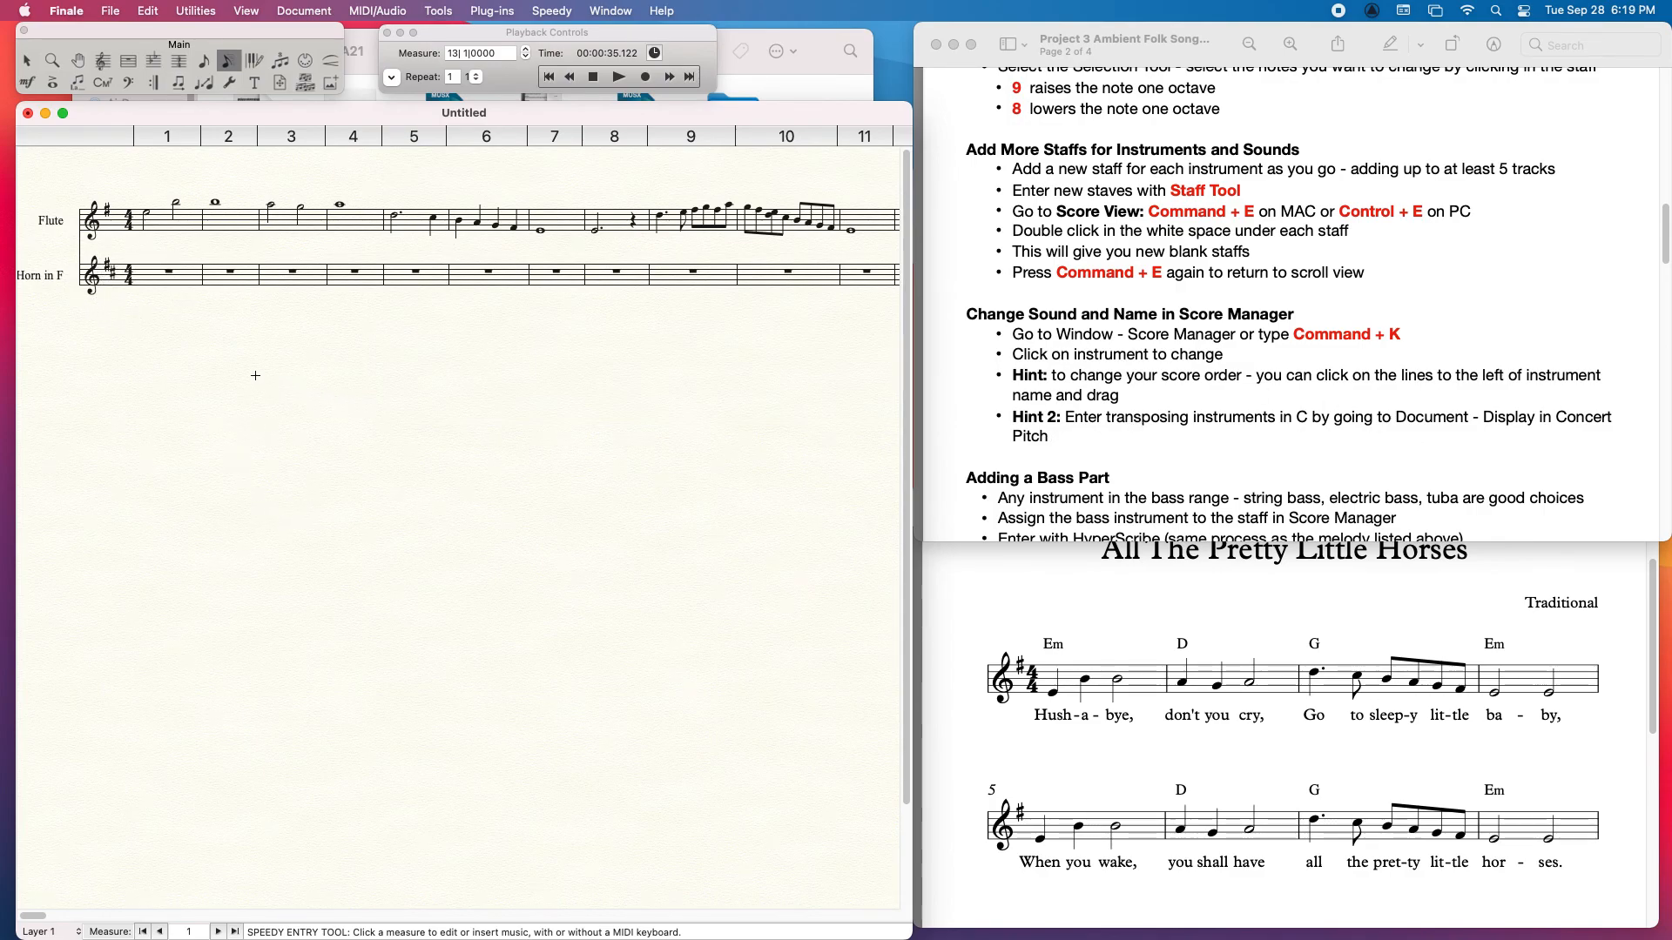
click(304, 10)
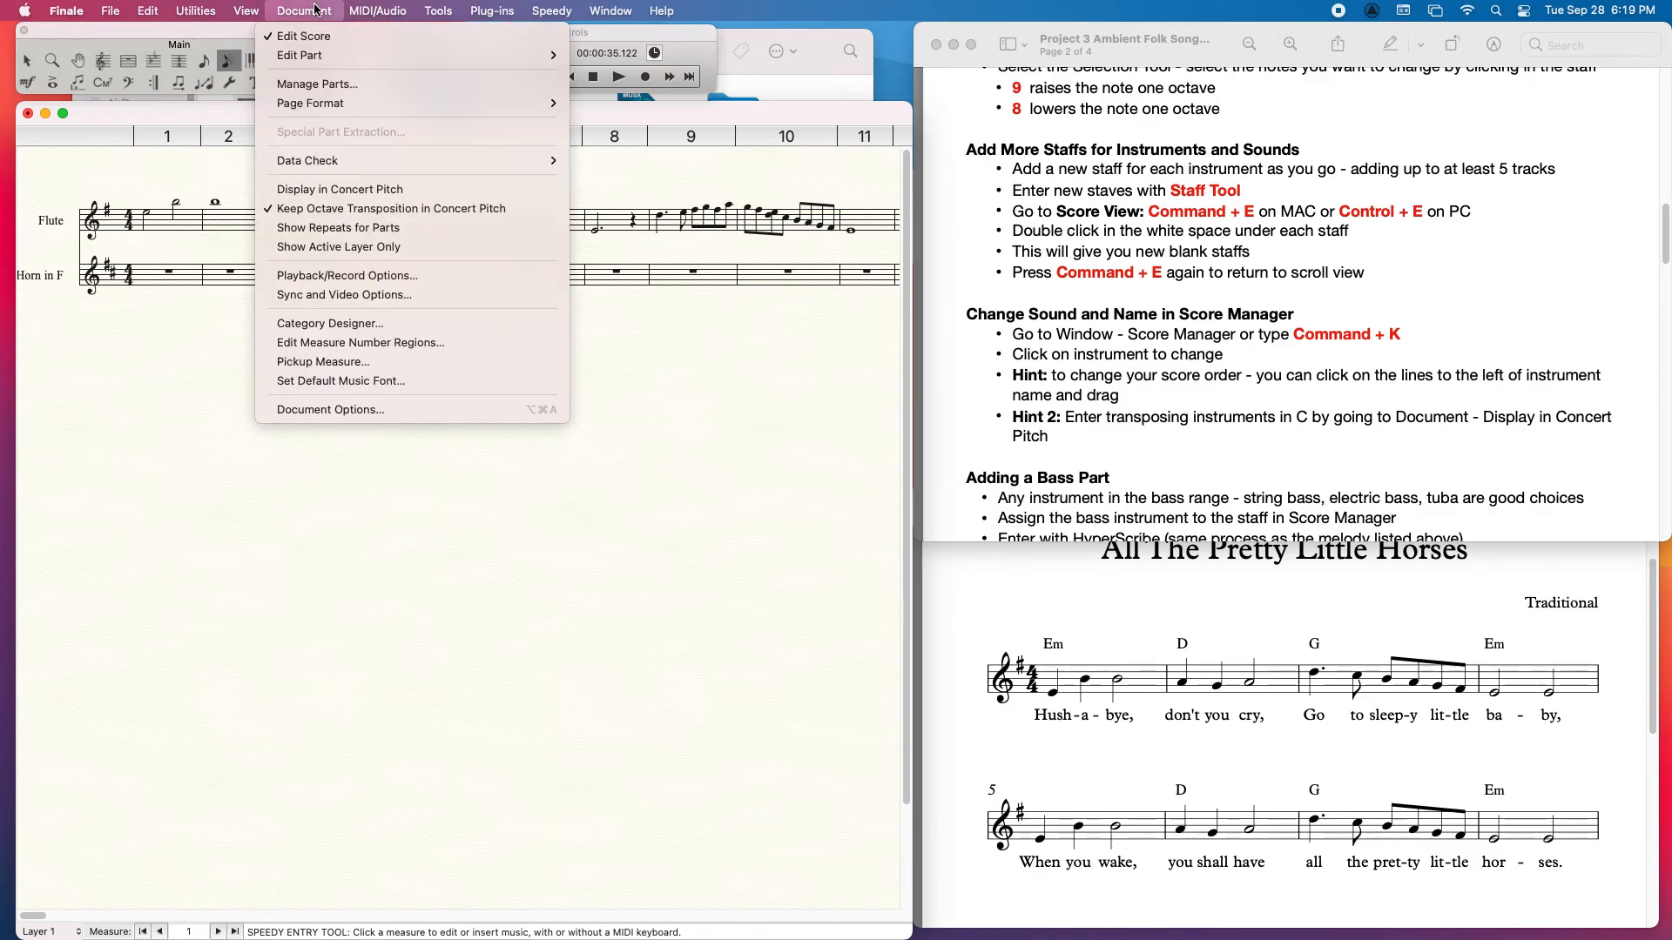
click(344, 190)
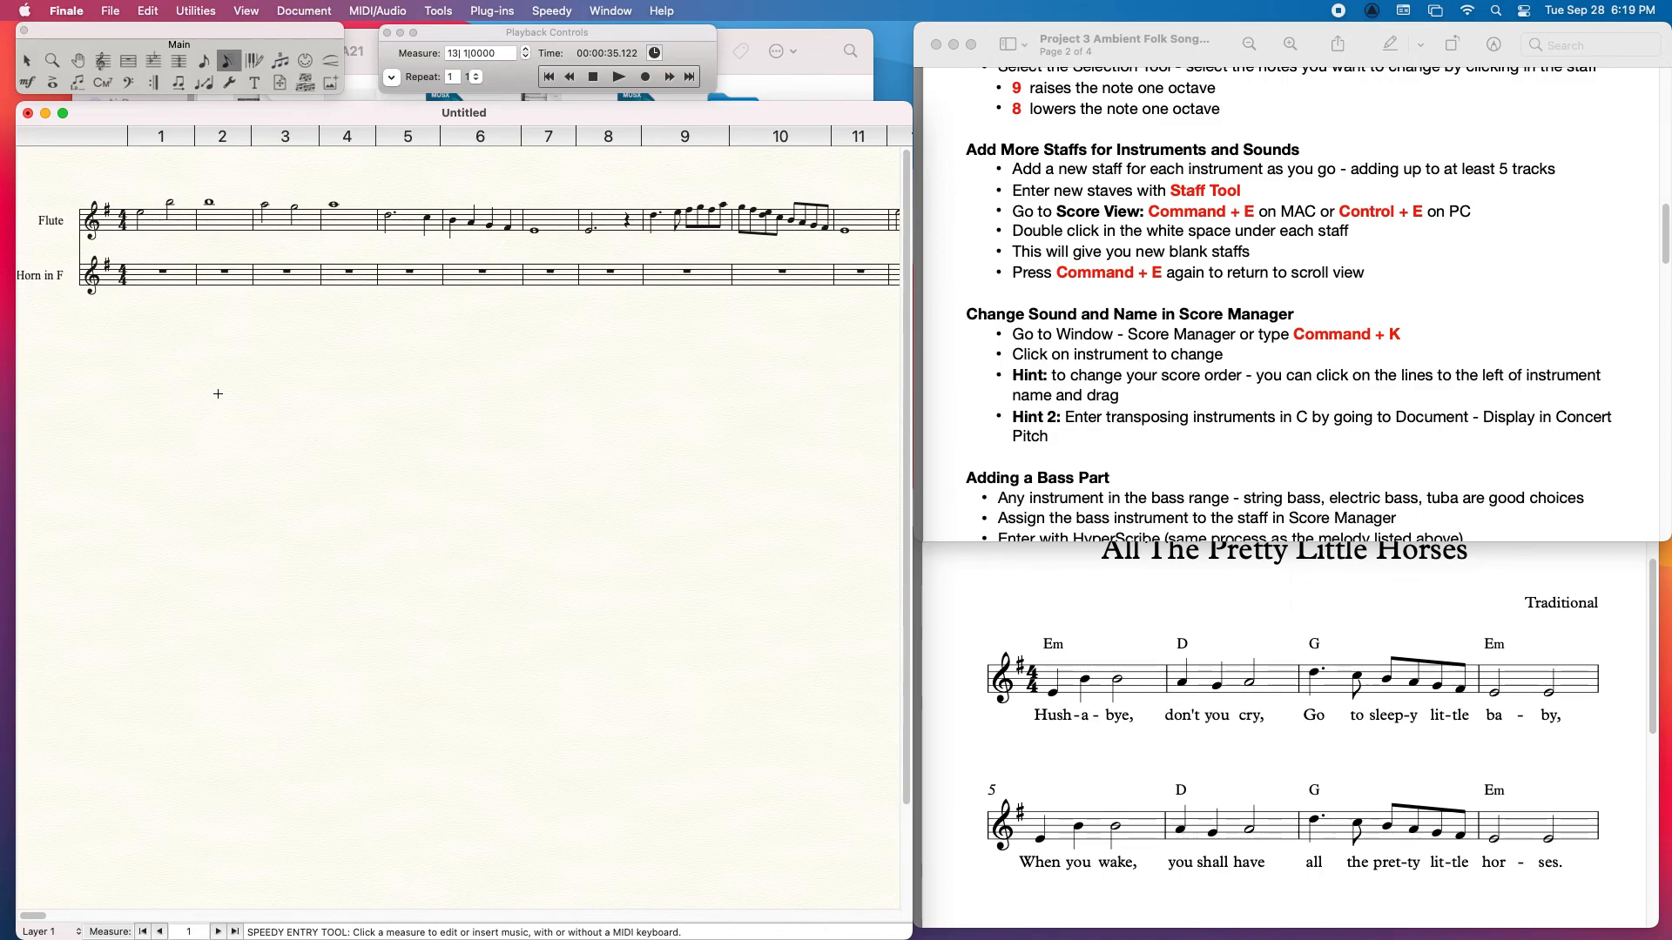
click(376, 11)
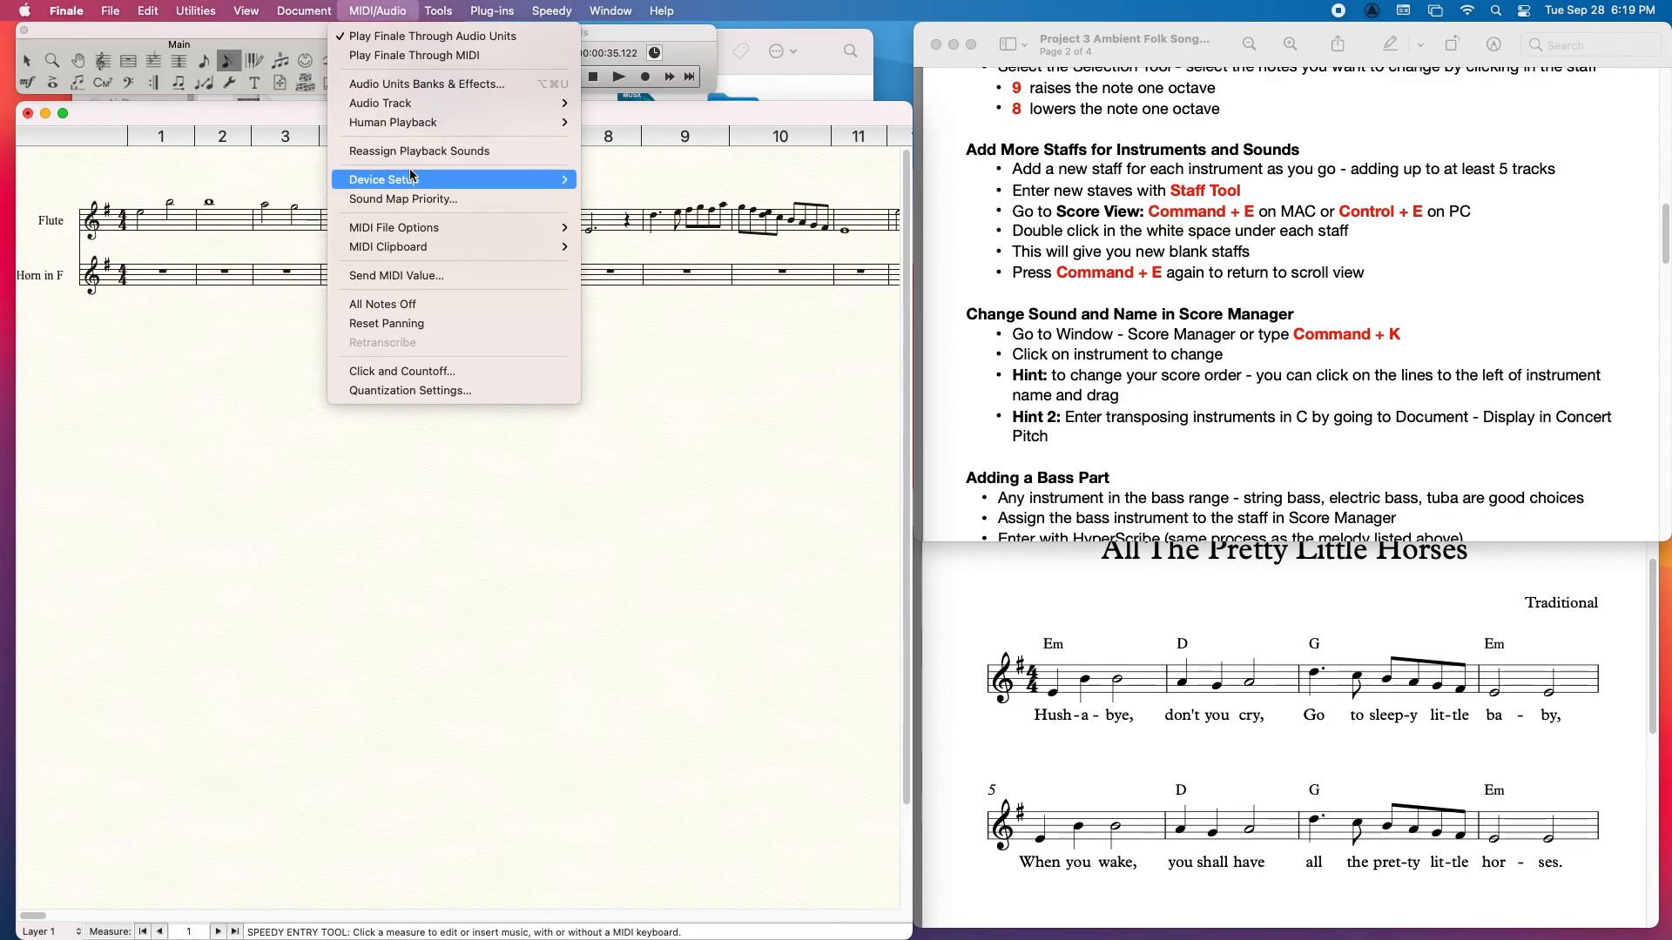
mouse_move(332, 7)
click(337, 669)
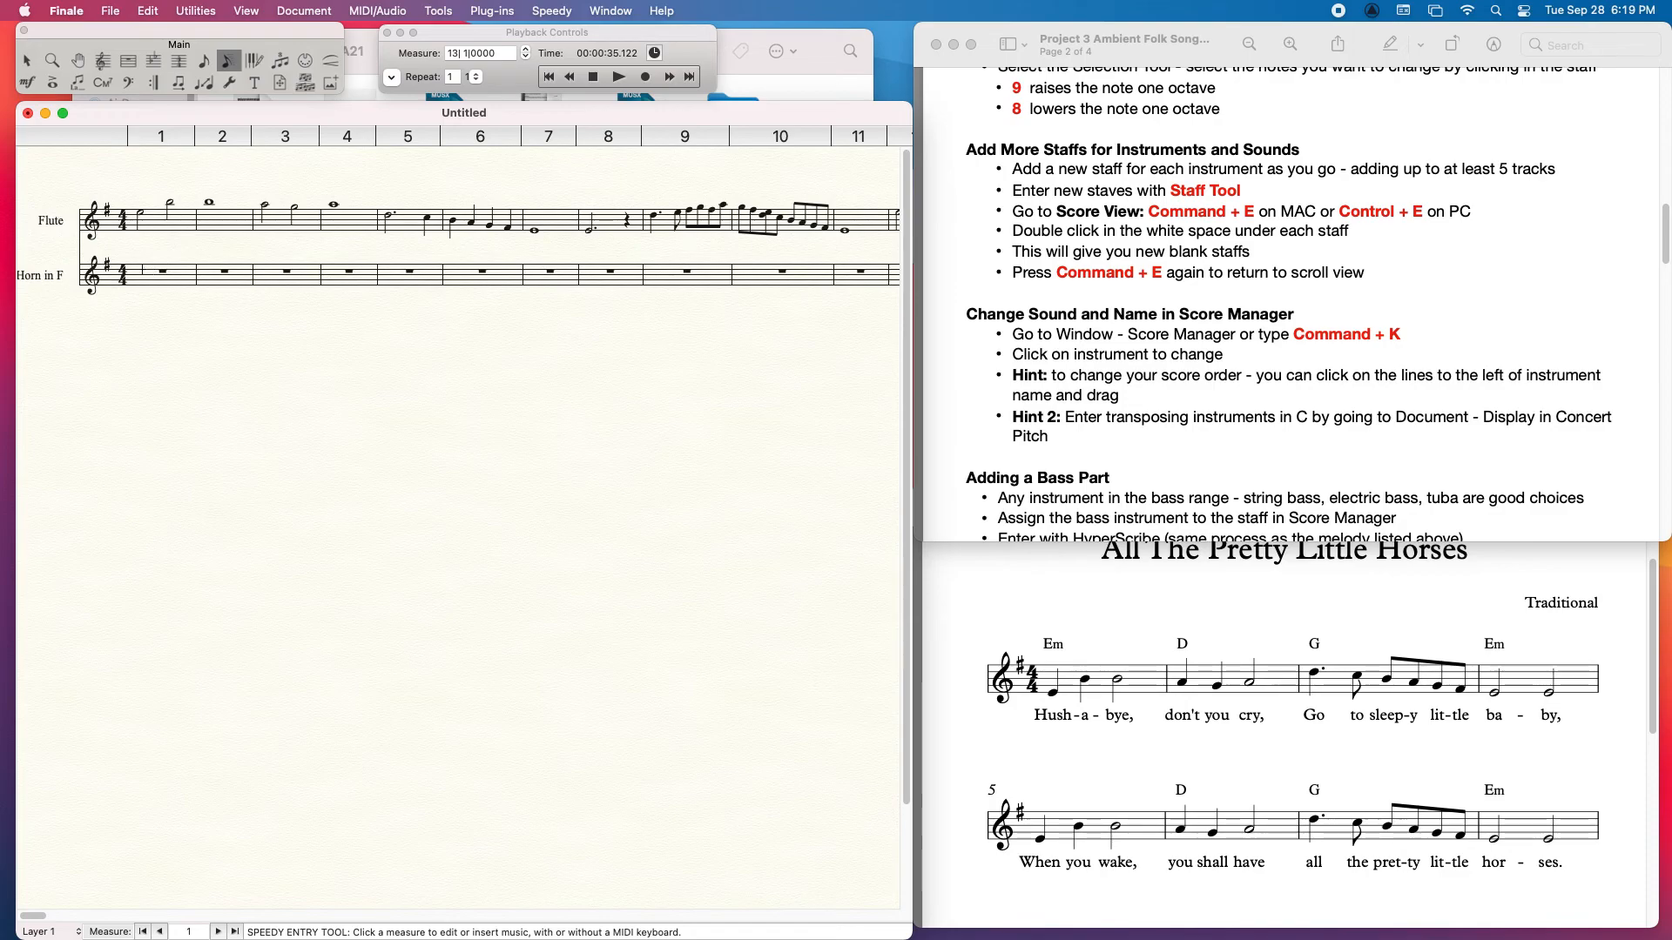
Step: Record a second part with HyperScribe on the Horn in F staff, starting at measure 1 and stopping at measure 9
click(139, 271)
click(253, 60)
click(150, 270)
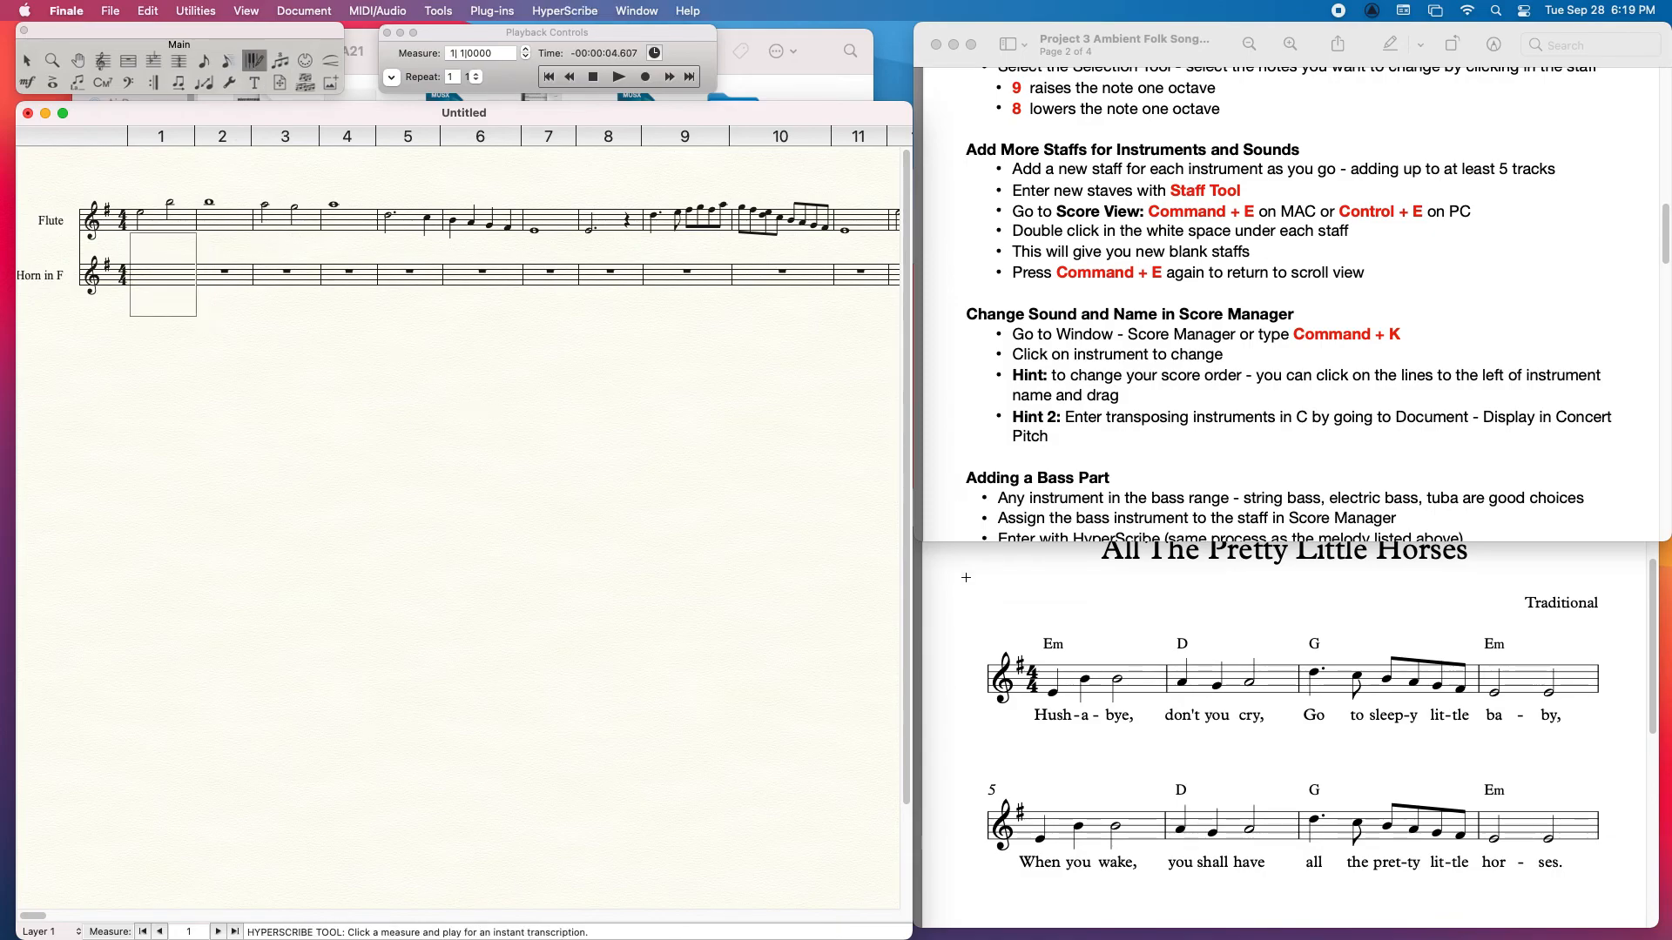
click(1158, 593)
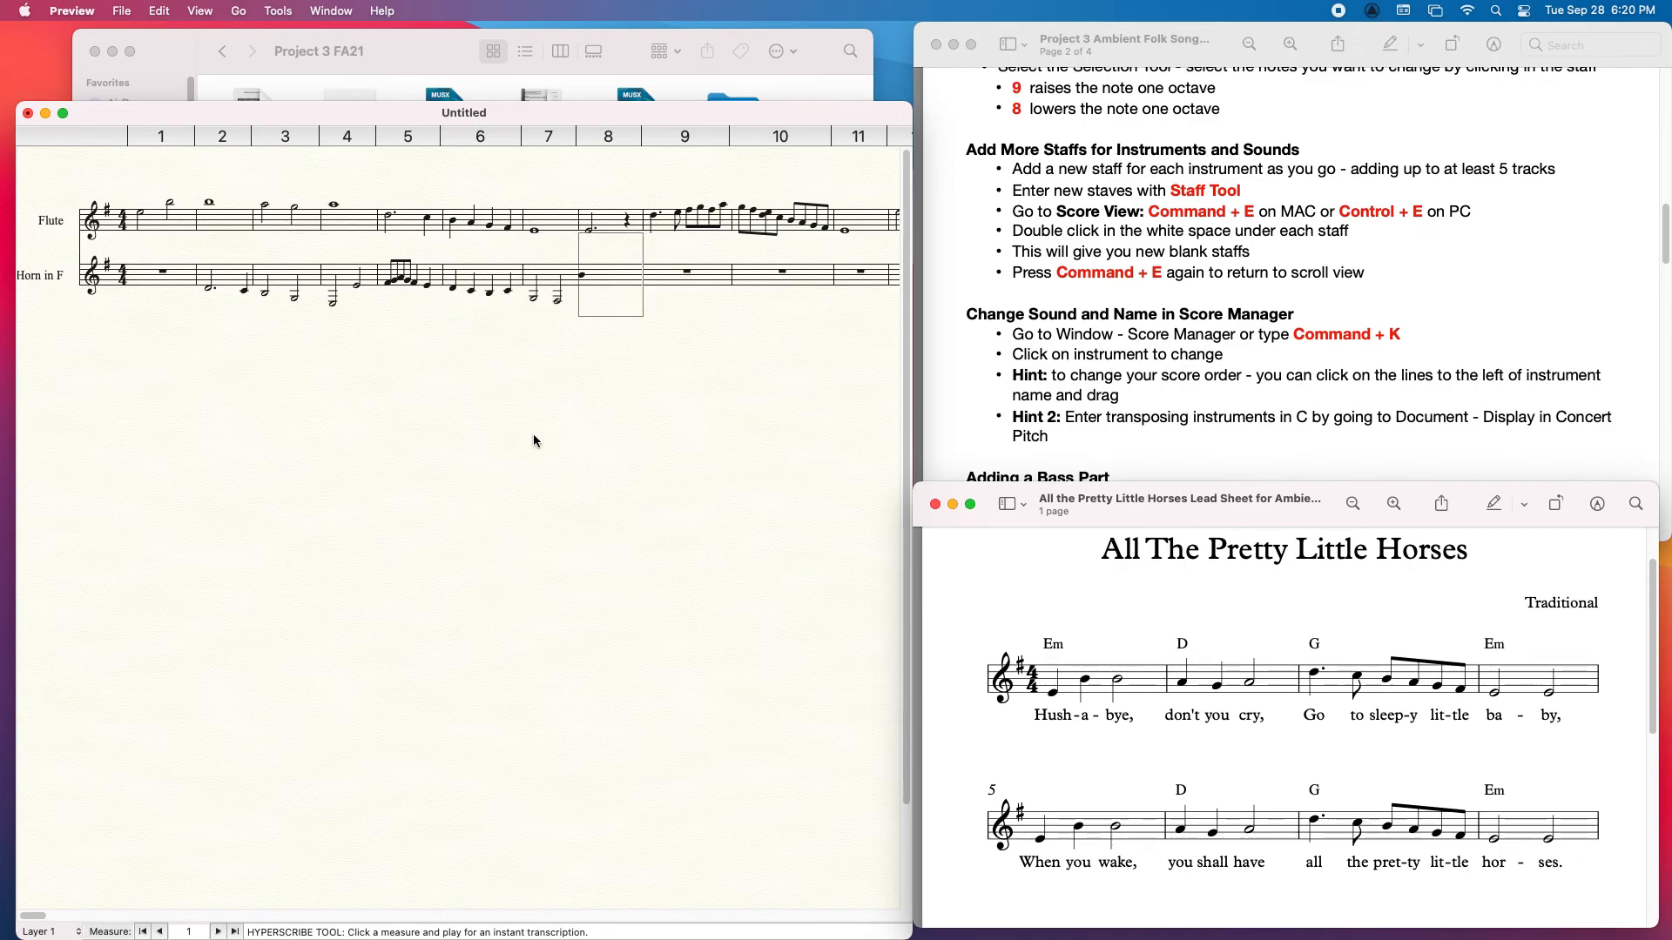
click(669, 280)
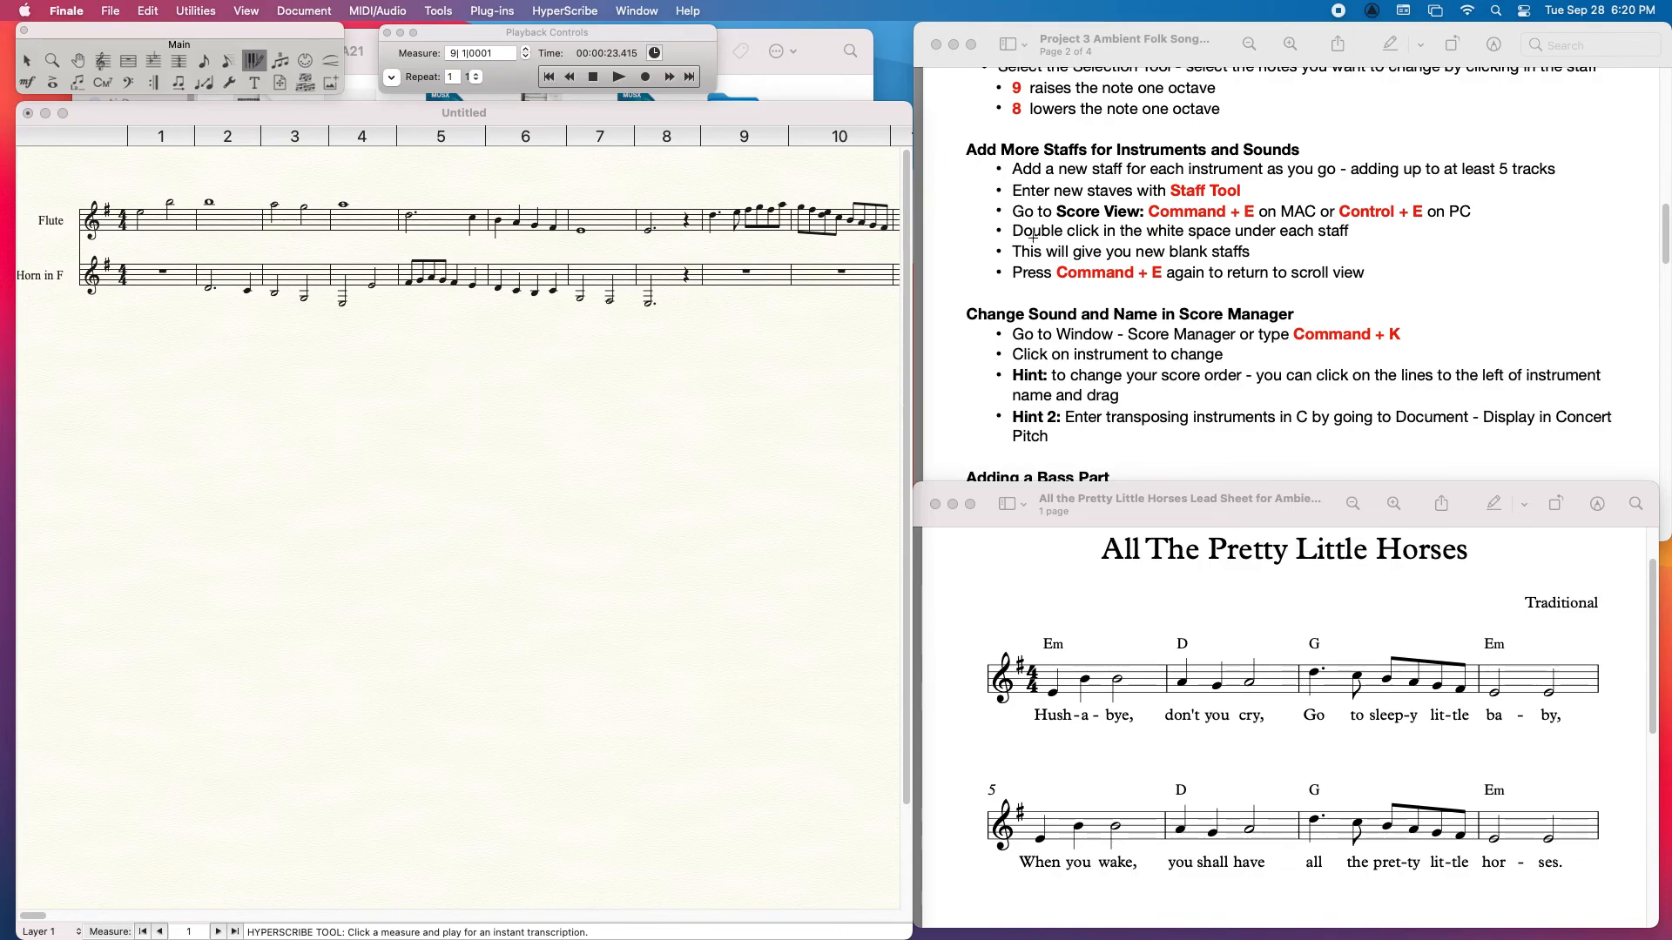
click(1230, 384)
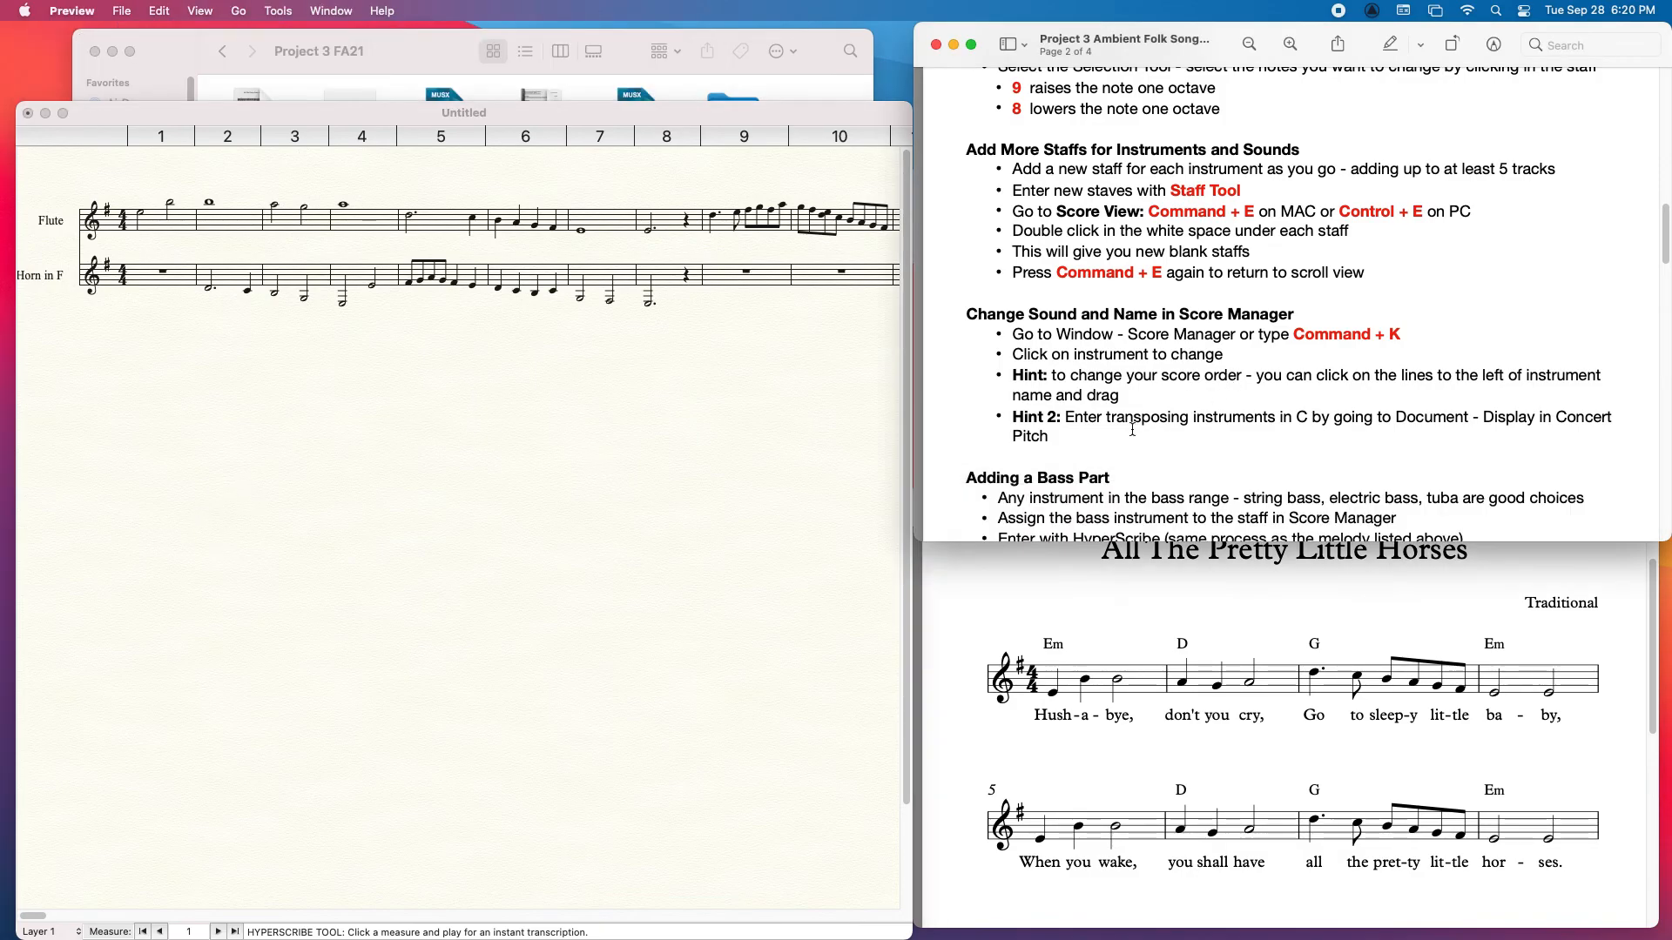
Step: Check the instructions for adding a bass part, then add a new blank staff below the Horn in F staff
scroll(1250, 431, up, 5)
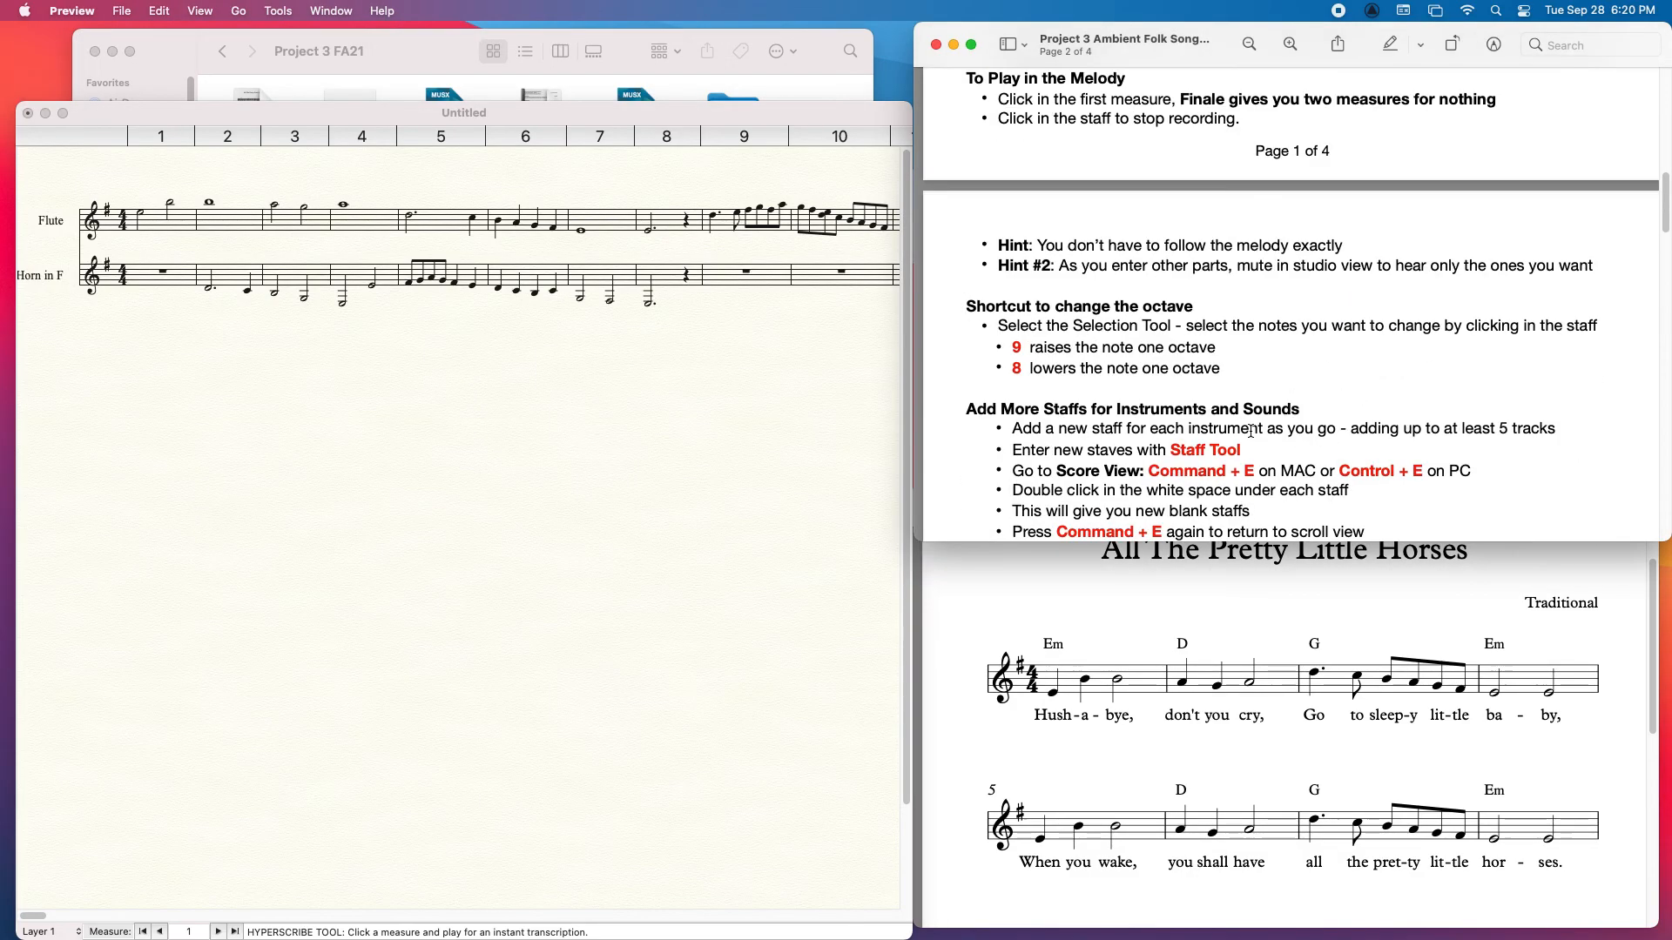
drag(1665, 195, 1667, 266)
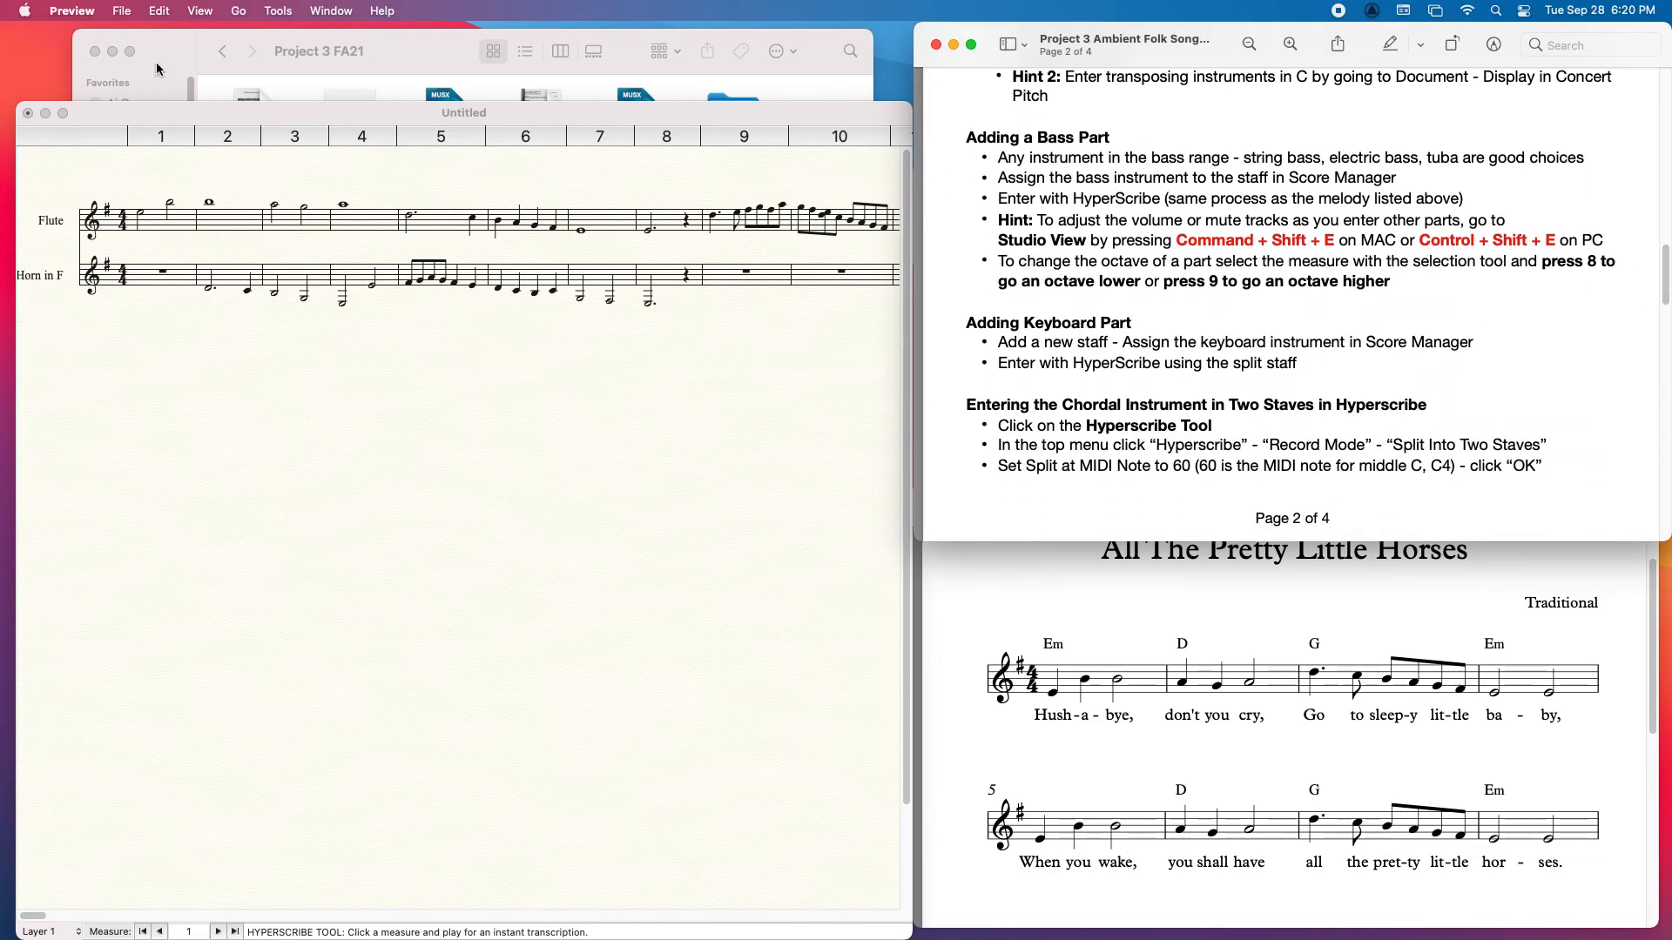
click(170, 230)
click(159, 63)
click(103, 62)
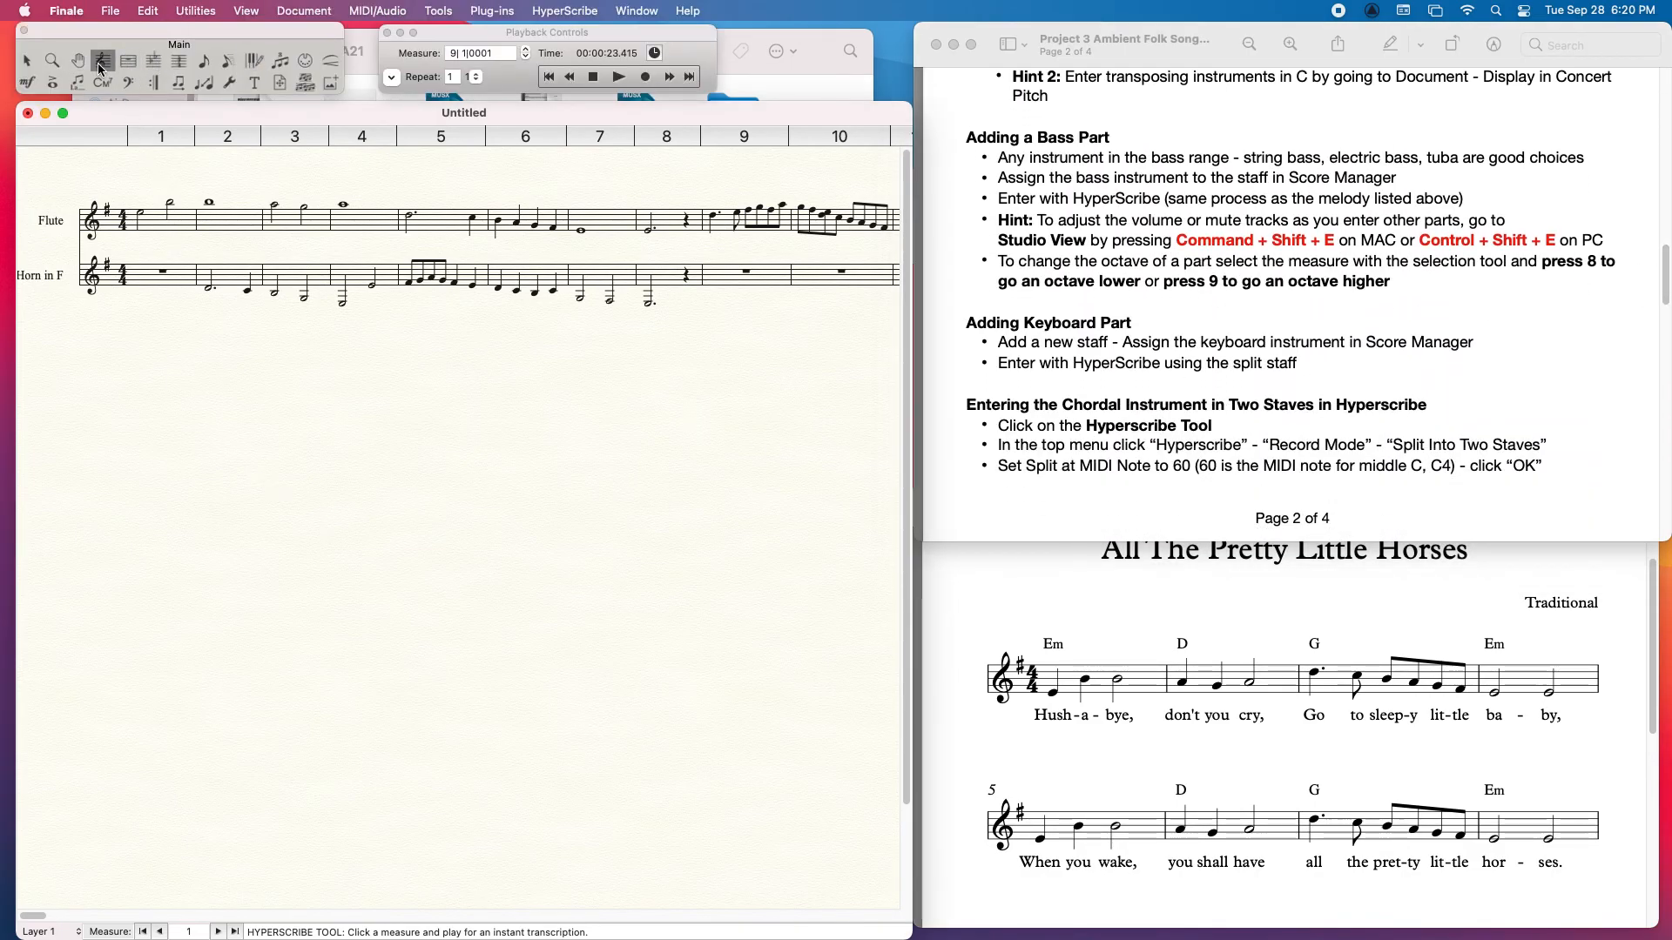
double_click(86, 331)
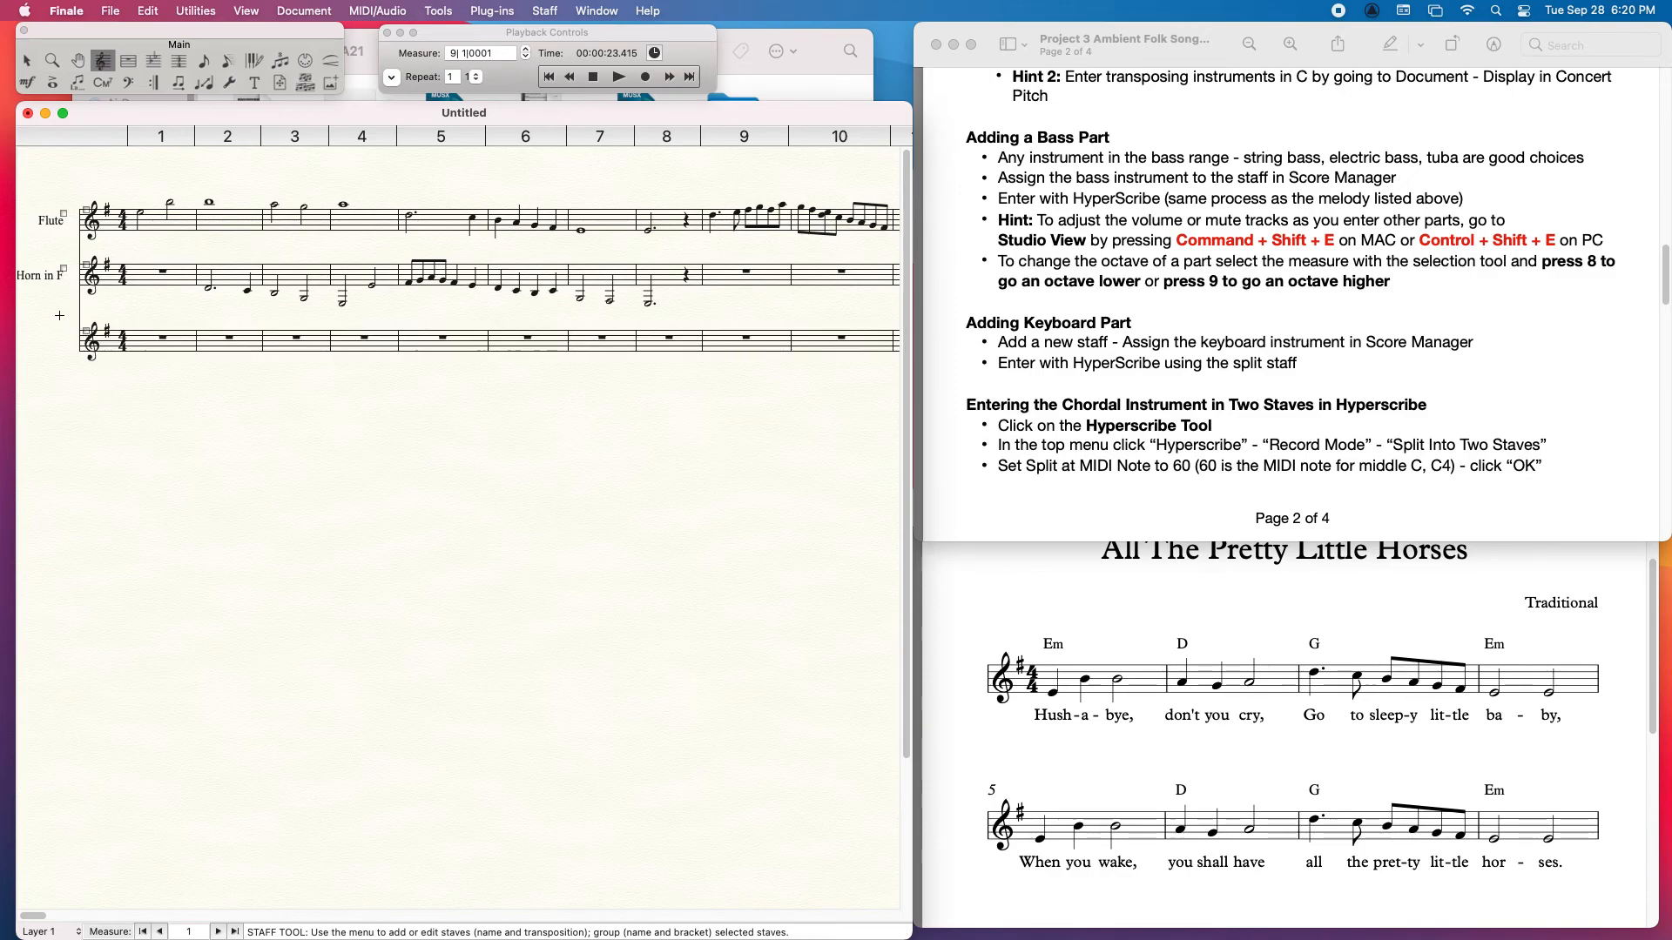
Step: Change the blank third staff's instrument to Fretless Bass from the jazz plucked strings
double_click(690, 253)
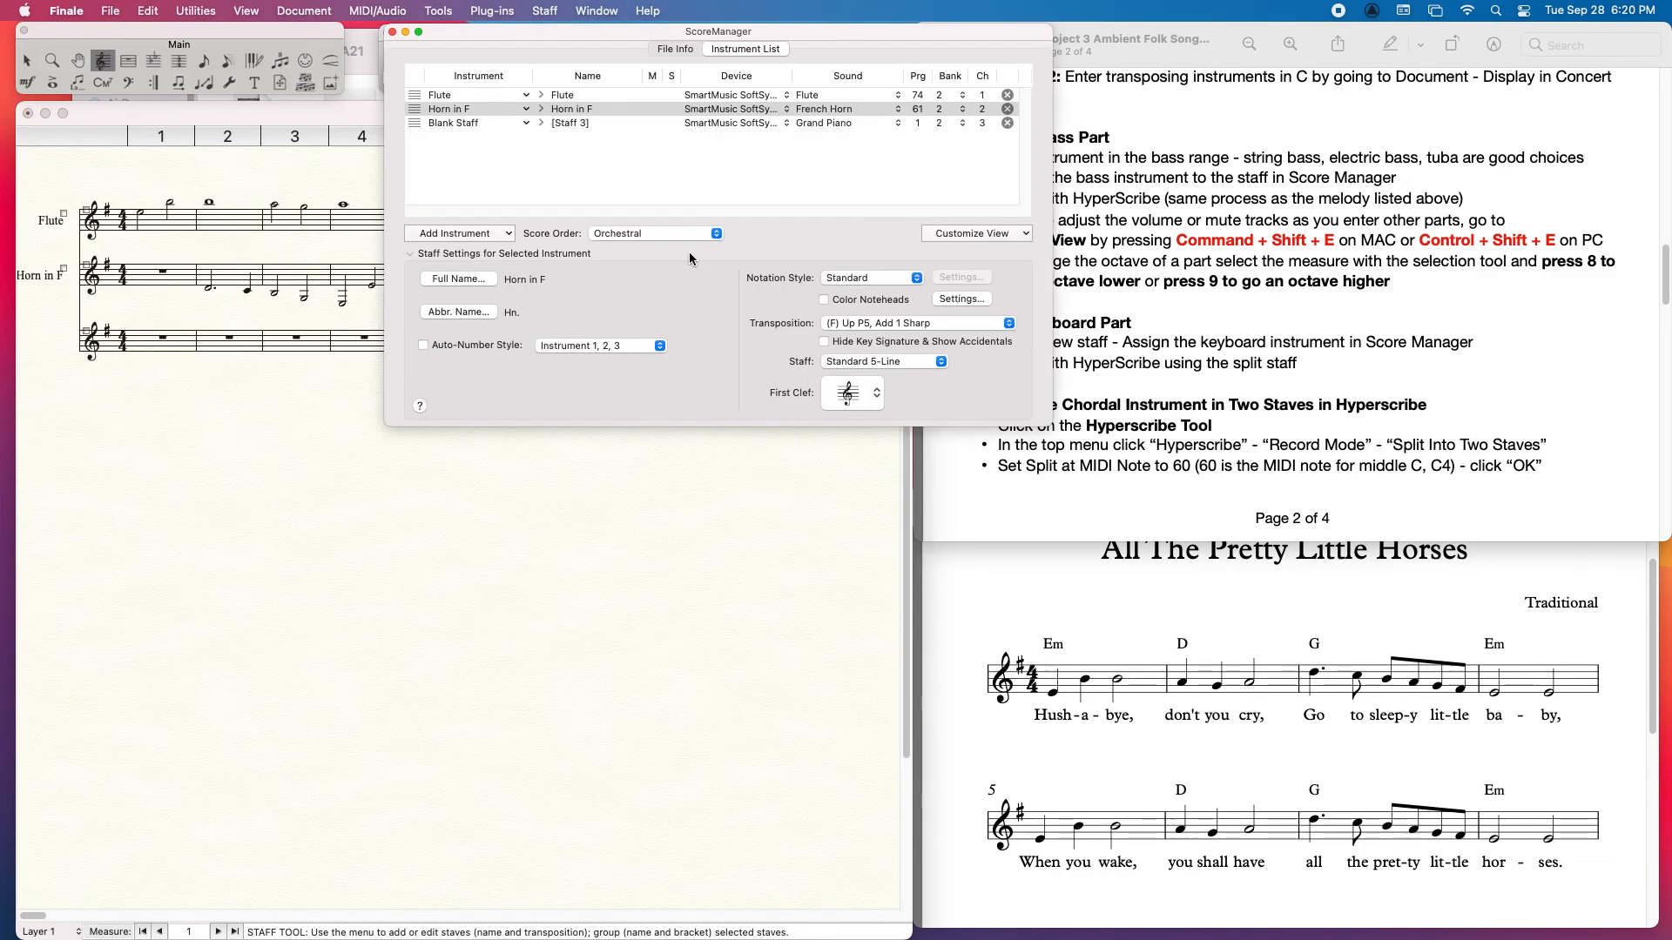
click(468, 122)
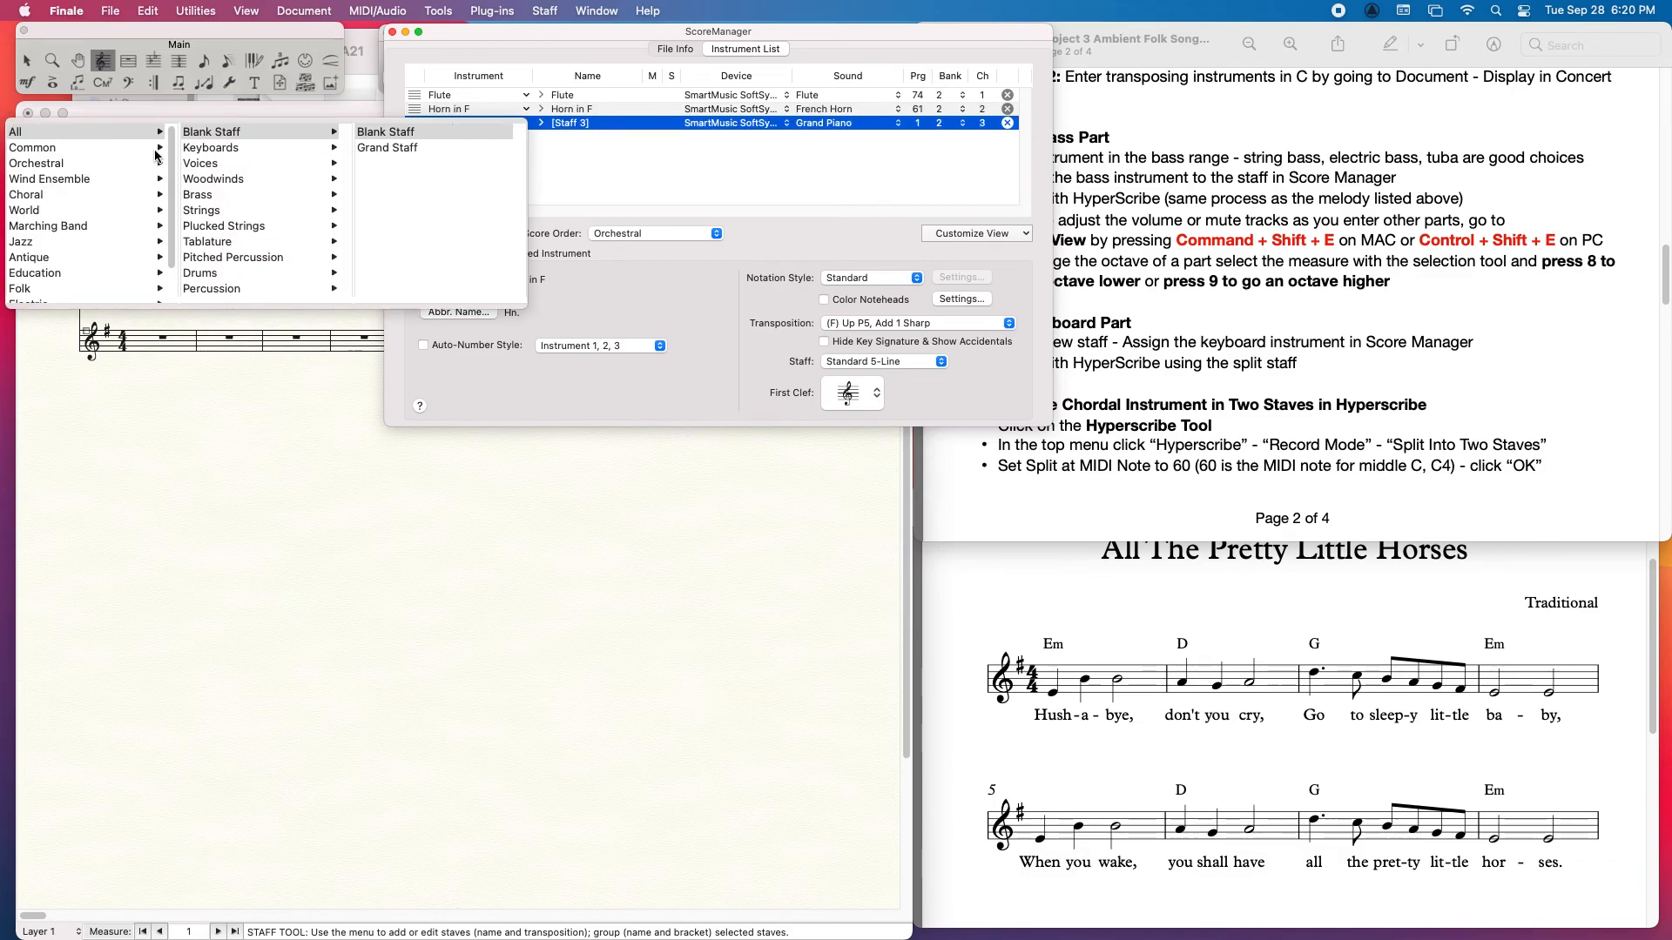
scroll(8, 179, down, 3)
click(25, 171)
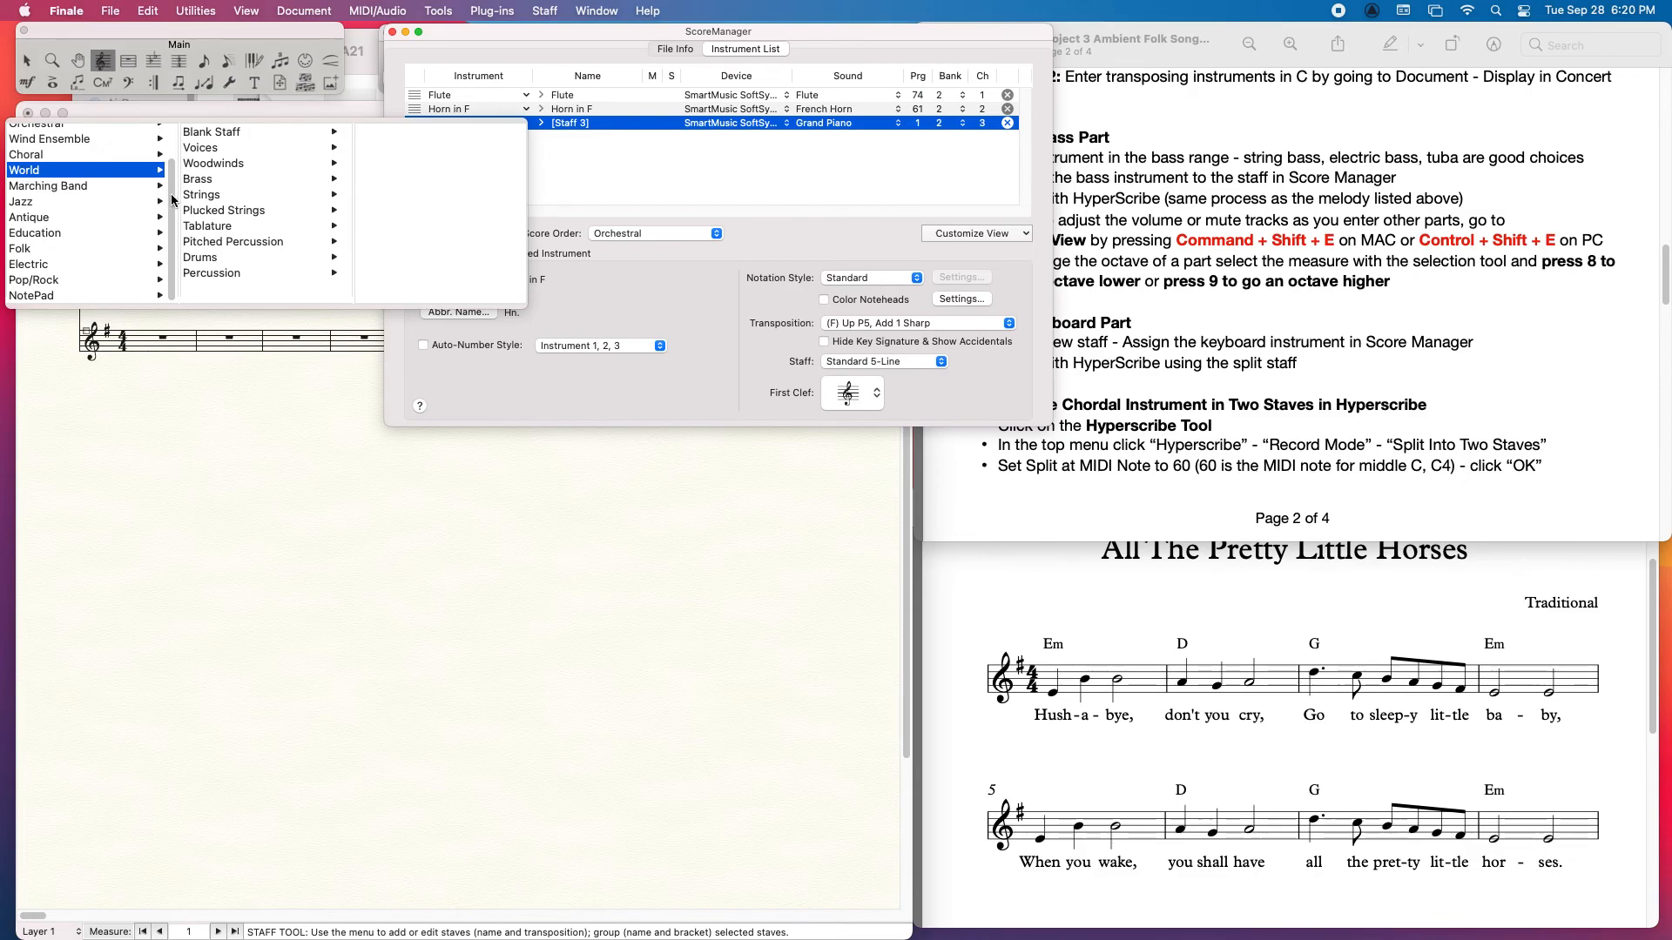
click(35, 204)
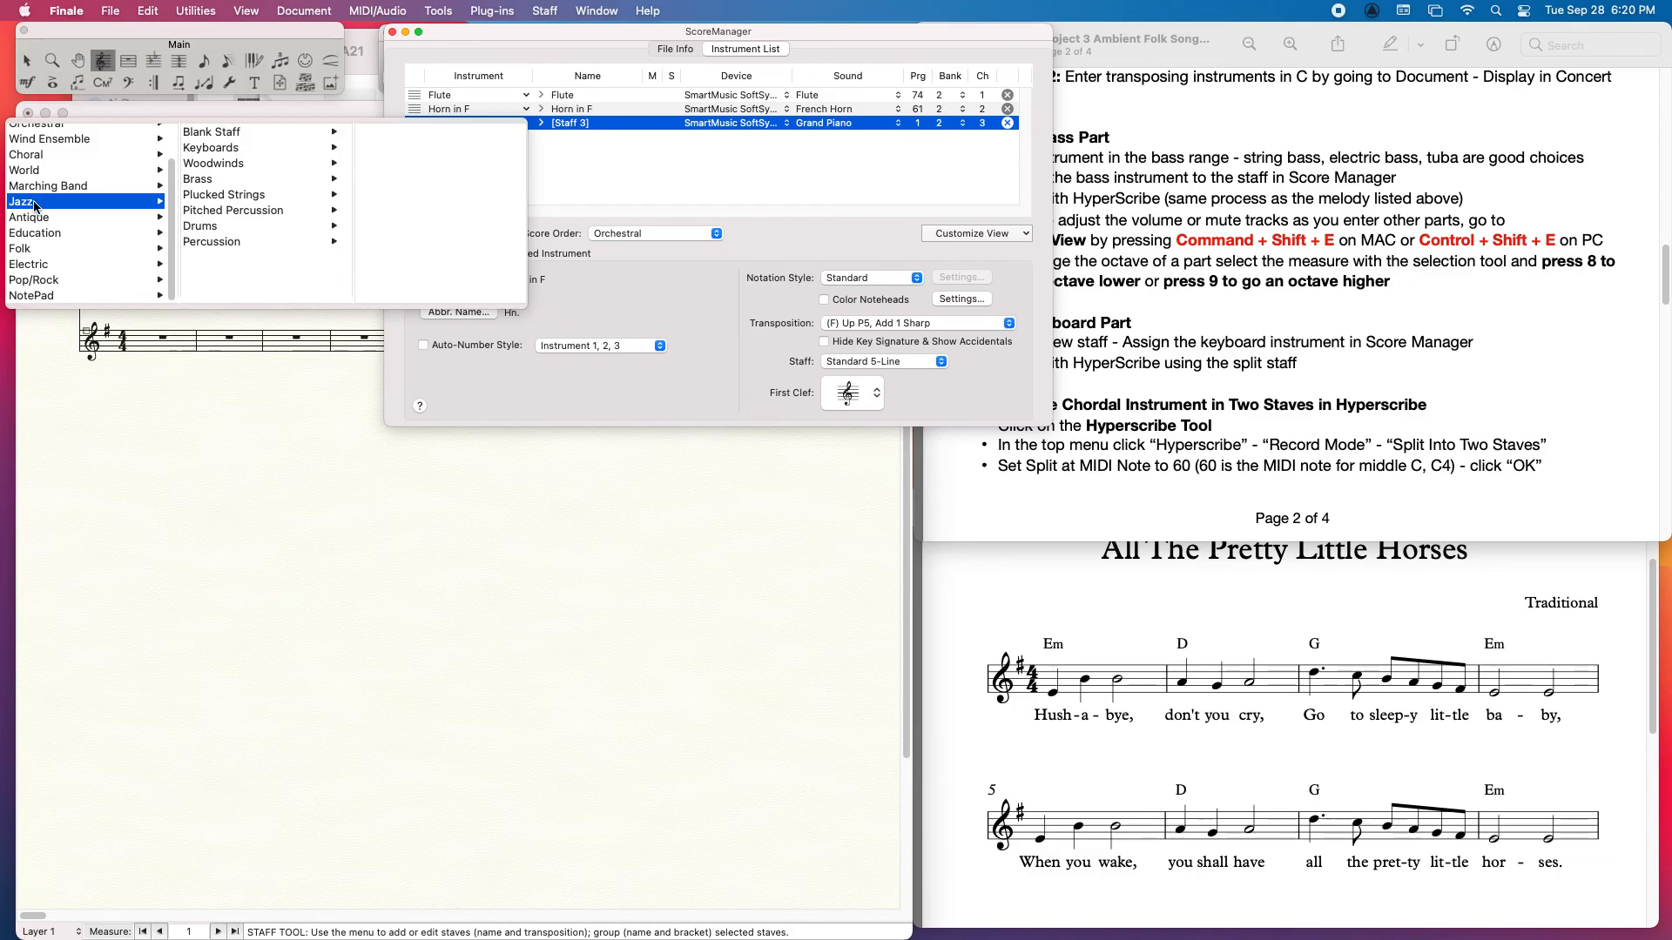
click(220, 197)
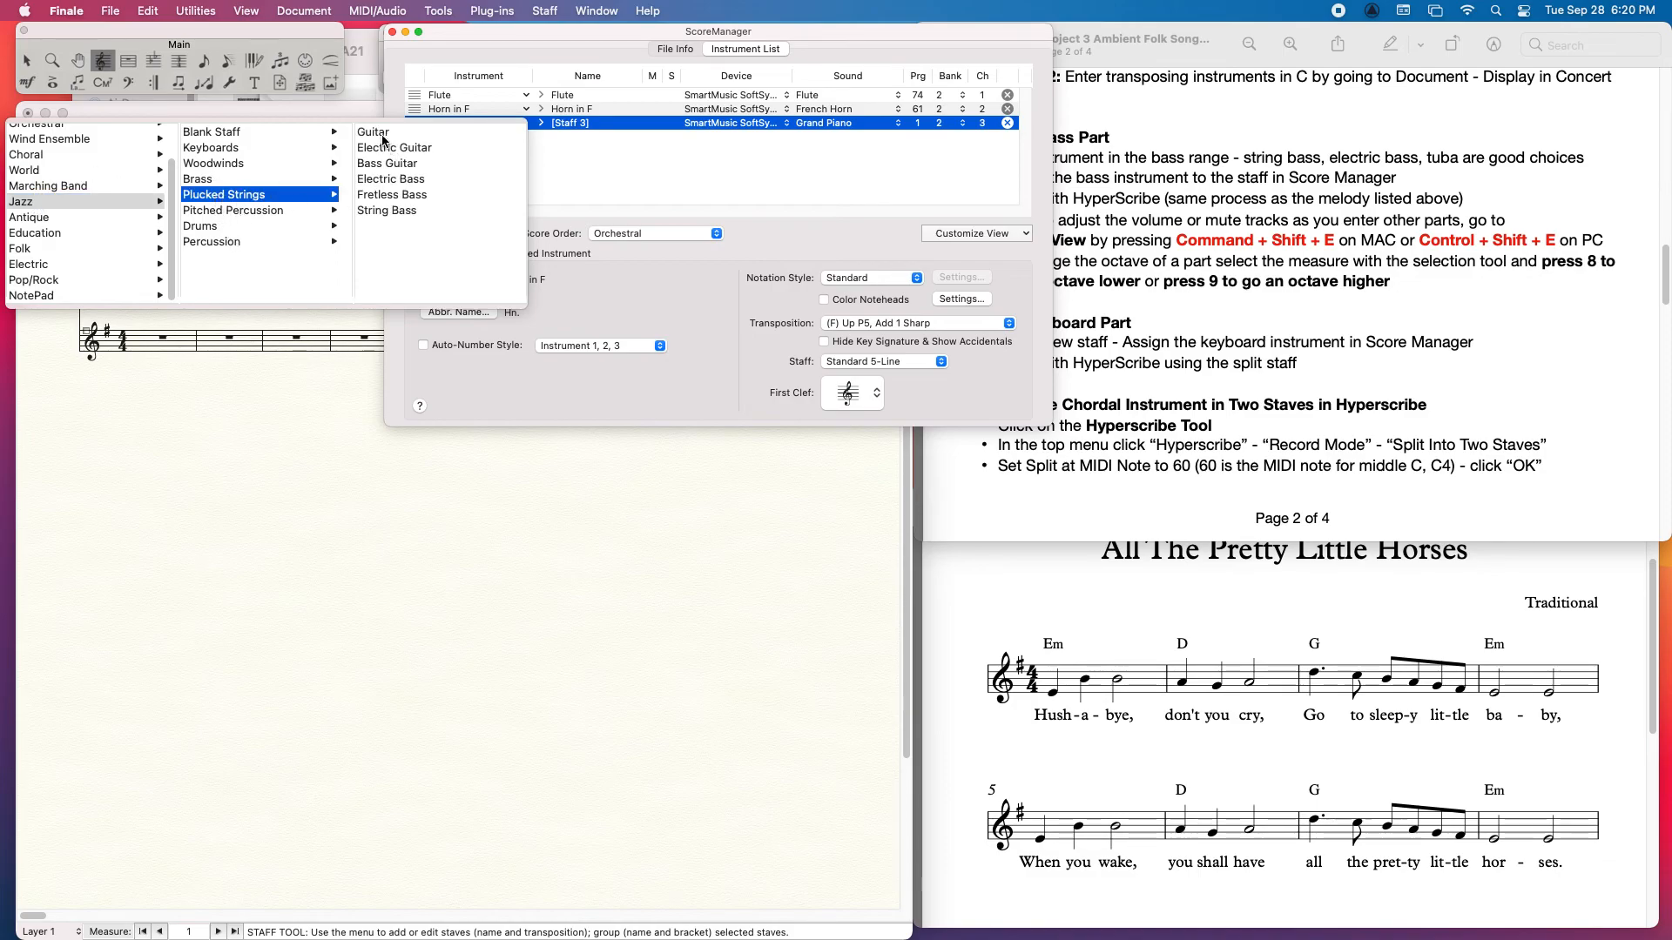
click(397, 199)
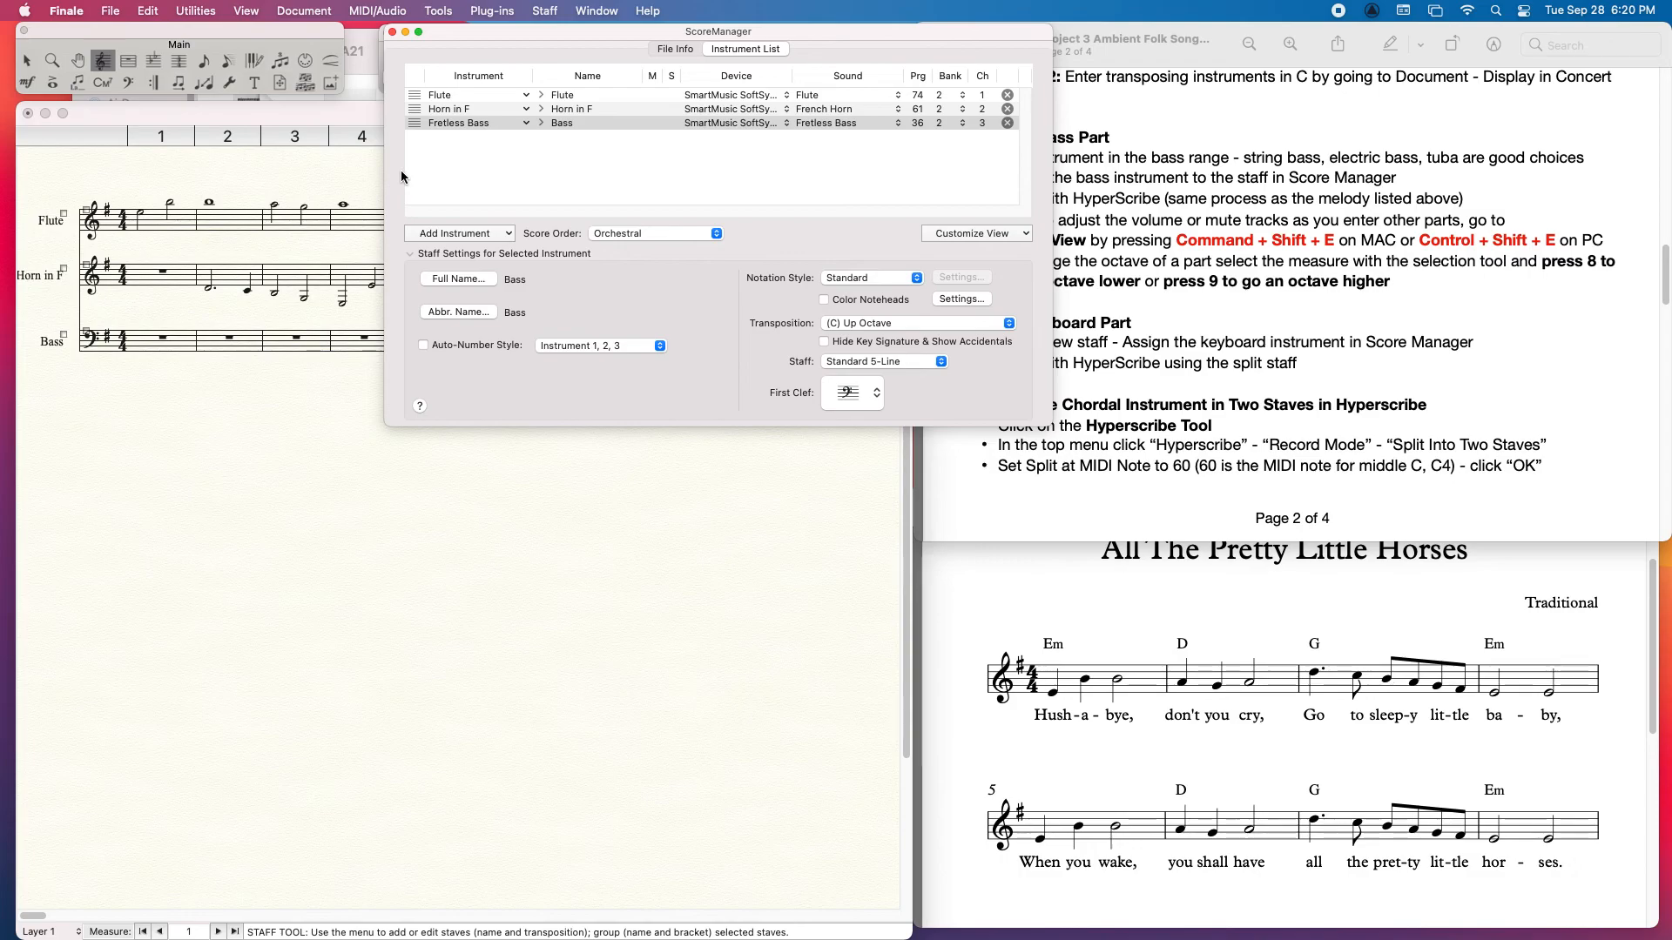
Step: Close the ScoreManager and try out Speedy Entry in the first measure of the Bass staff
click(293, 243)
click(226, 61)
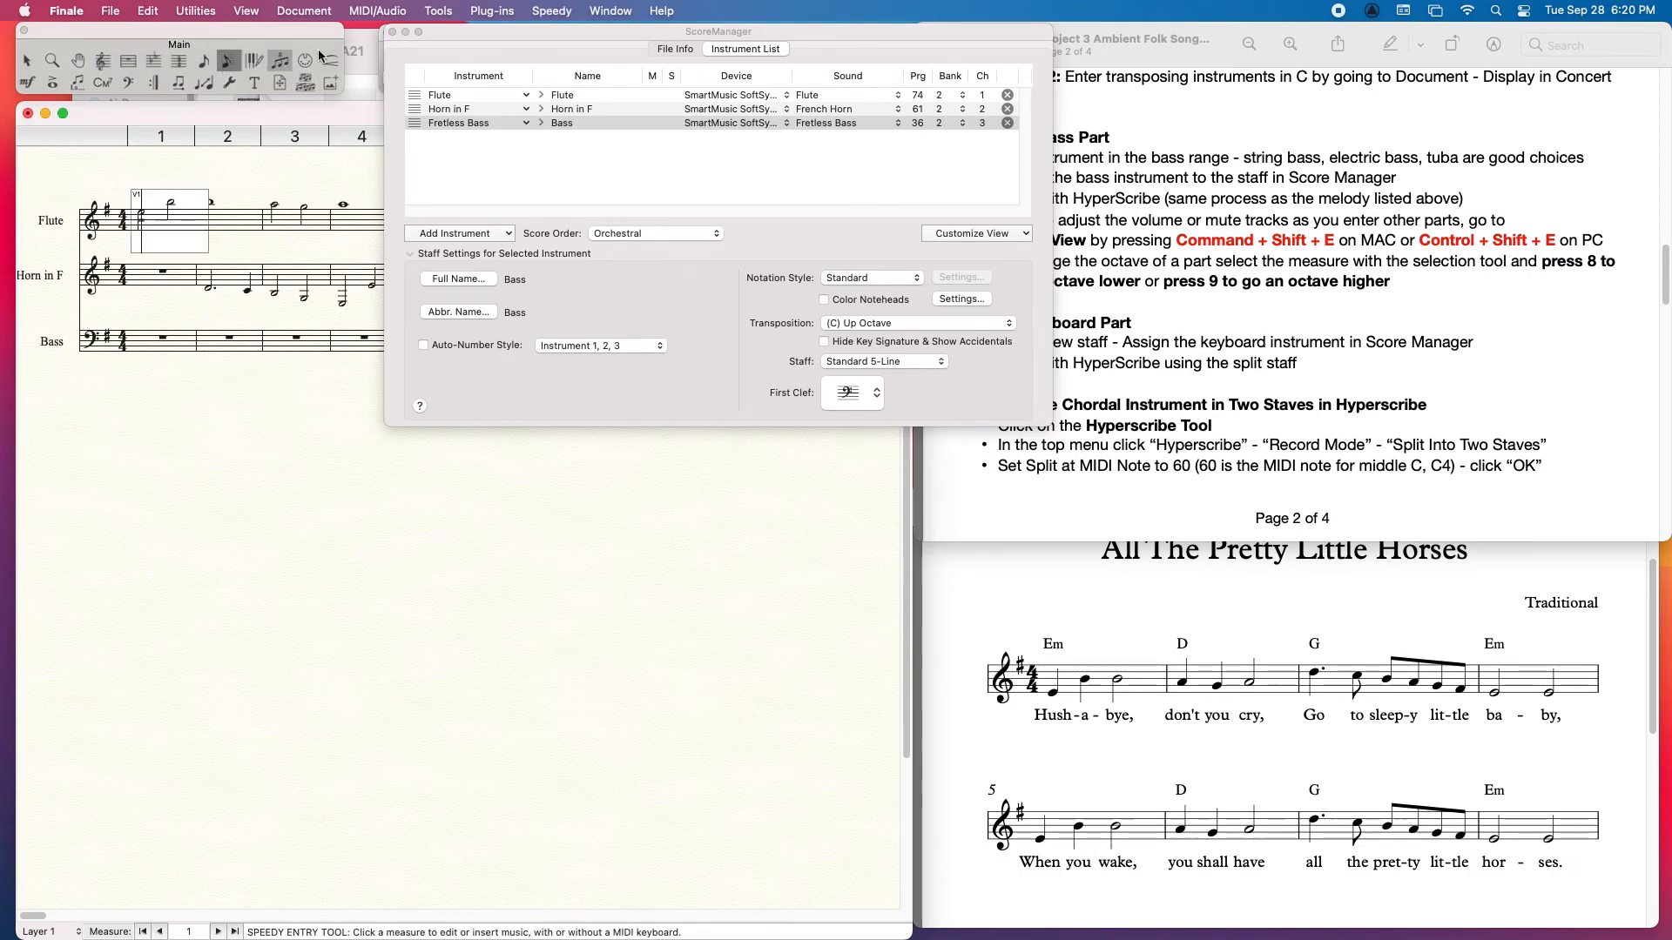
click(392, 31)
click(163, 345)
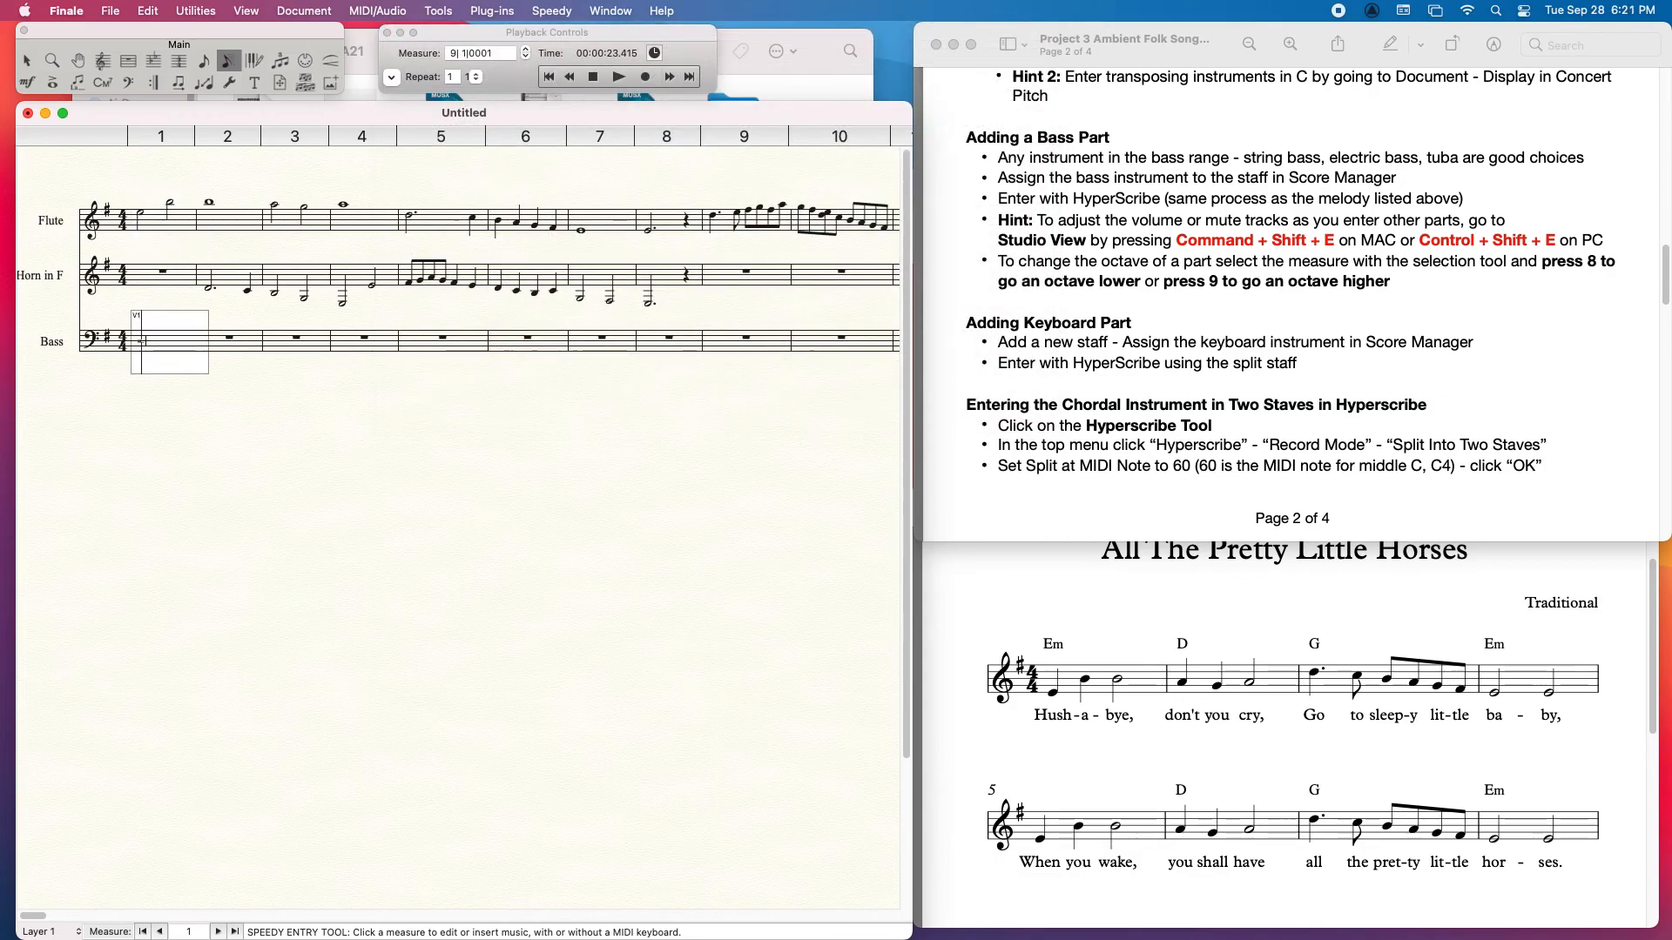
click(341, 474)
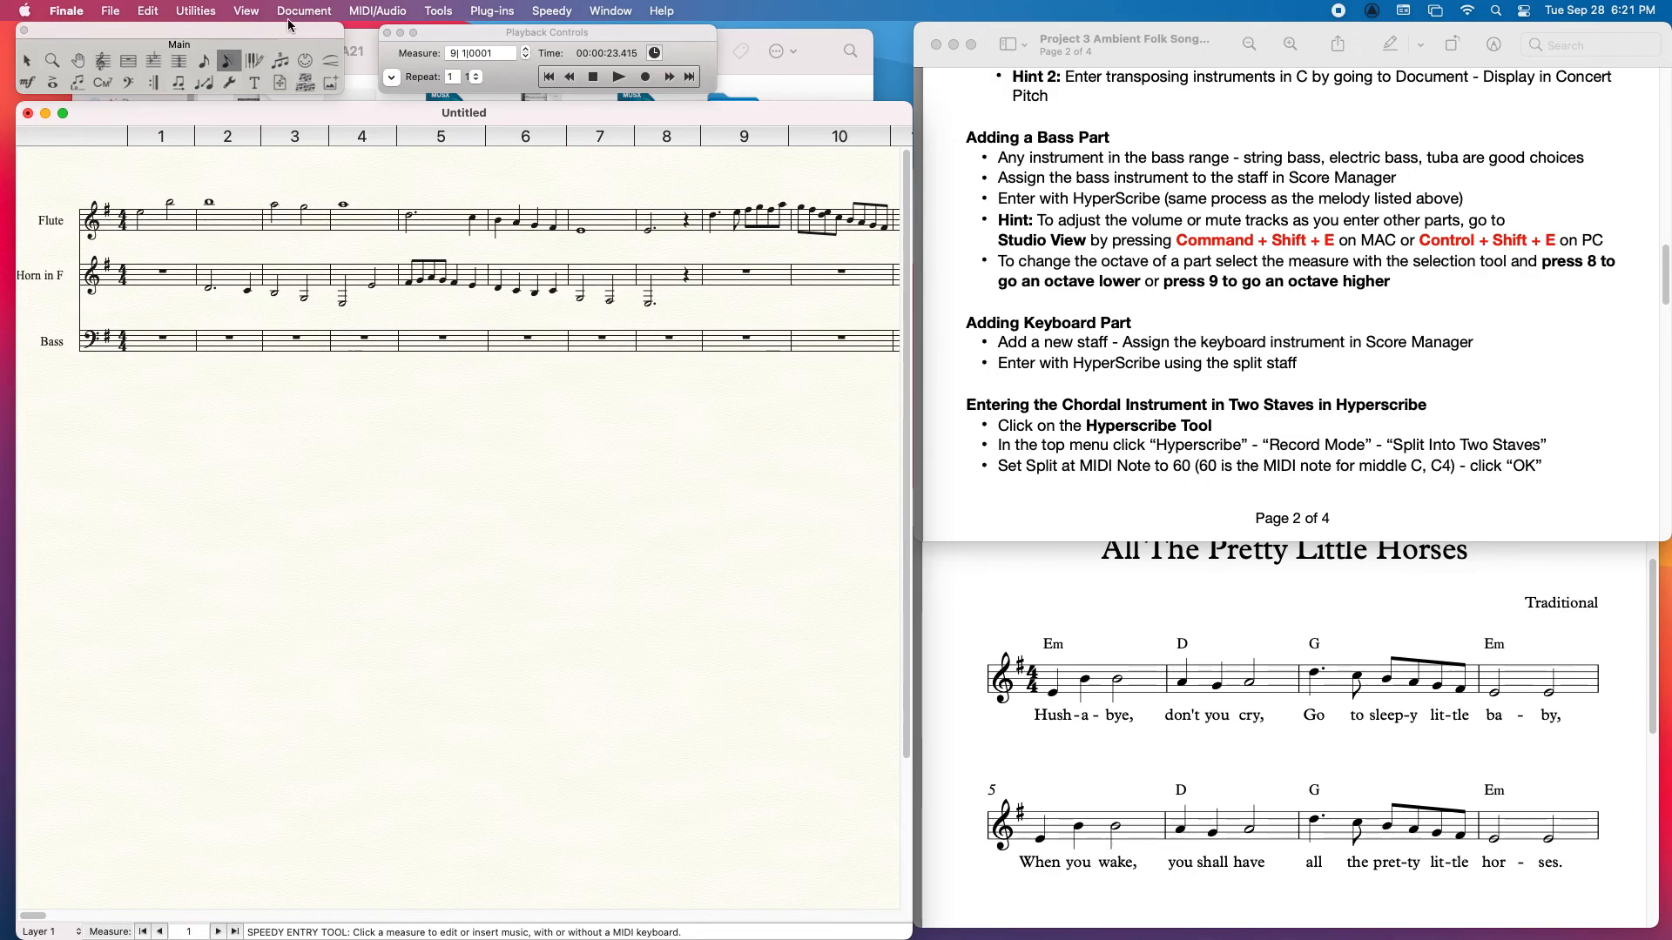
Step: Record a bass part with HyperScribe on the Bass staff, starting at measure 1 and stopping at measure 7
click(254, 60)
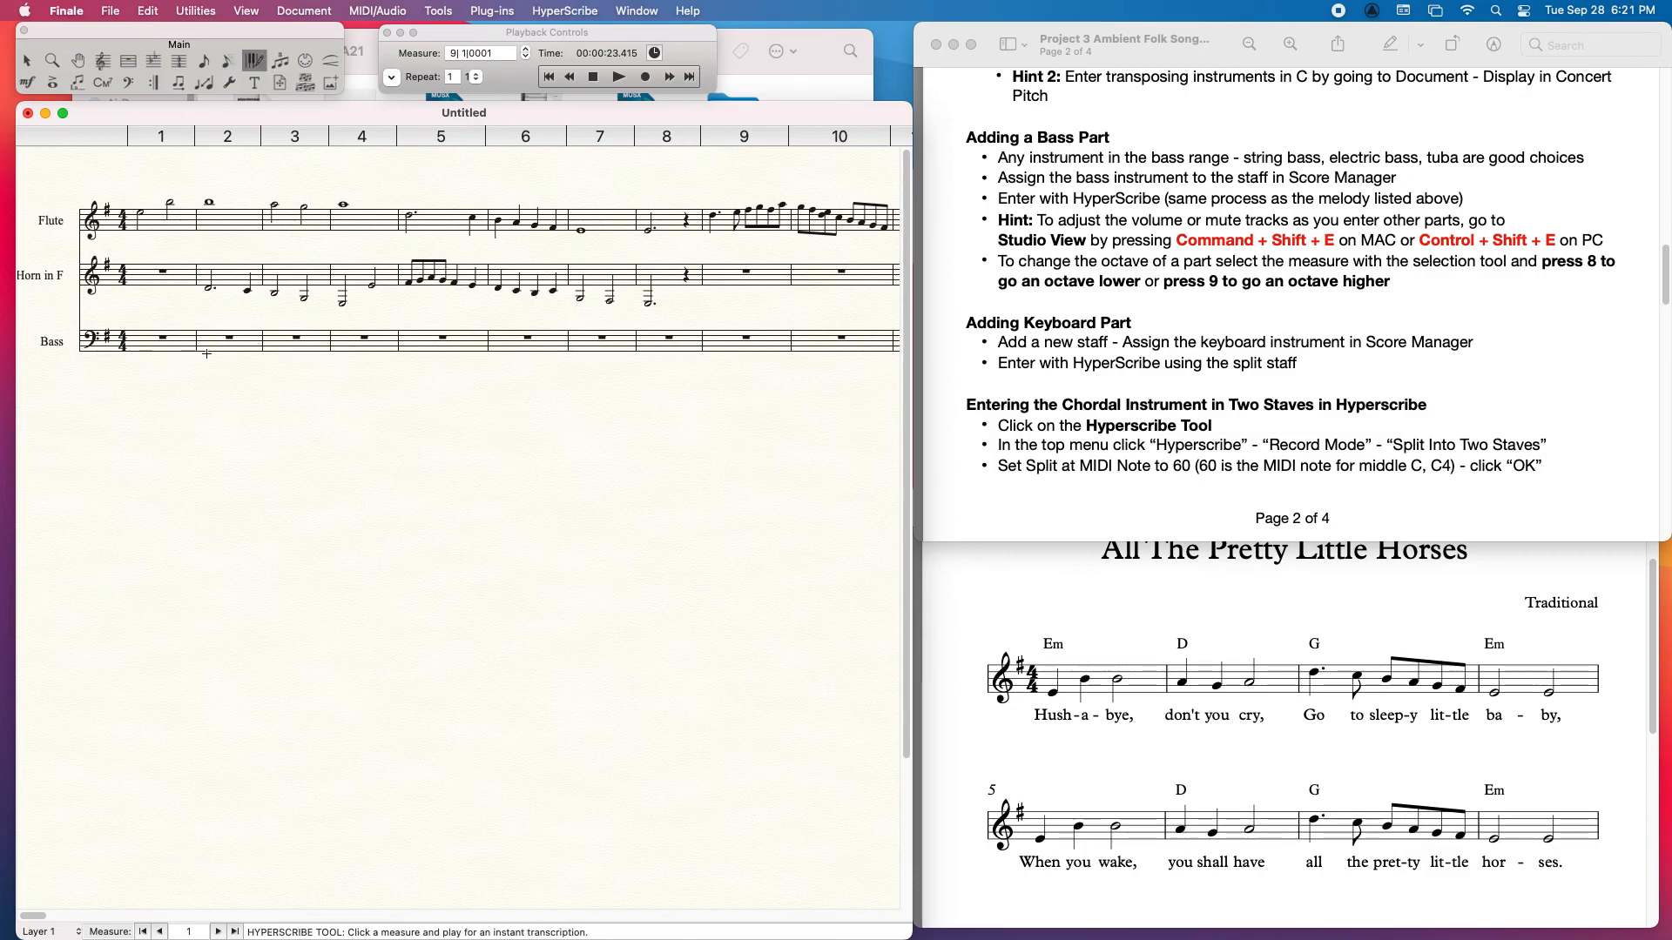
click(144, 339)
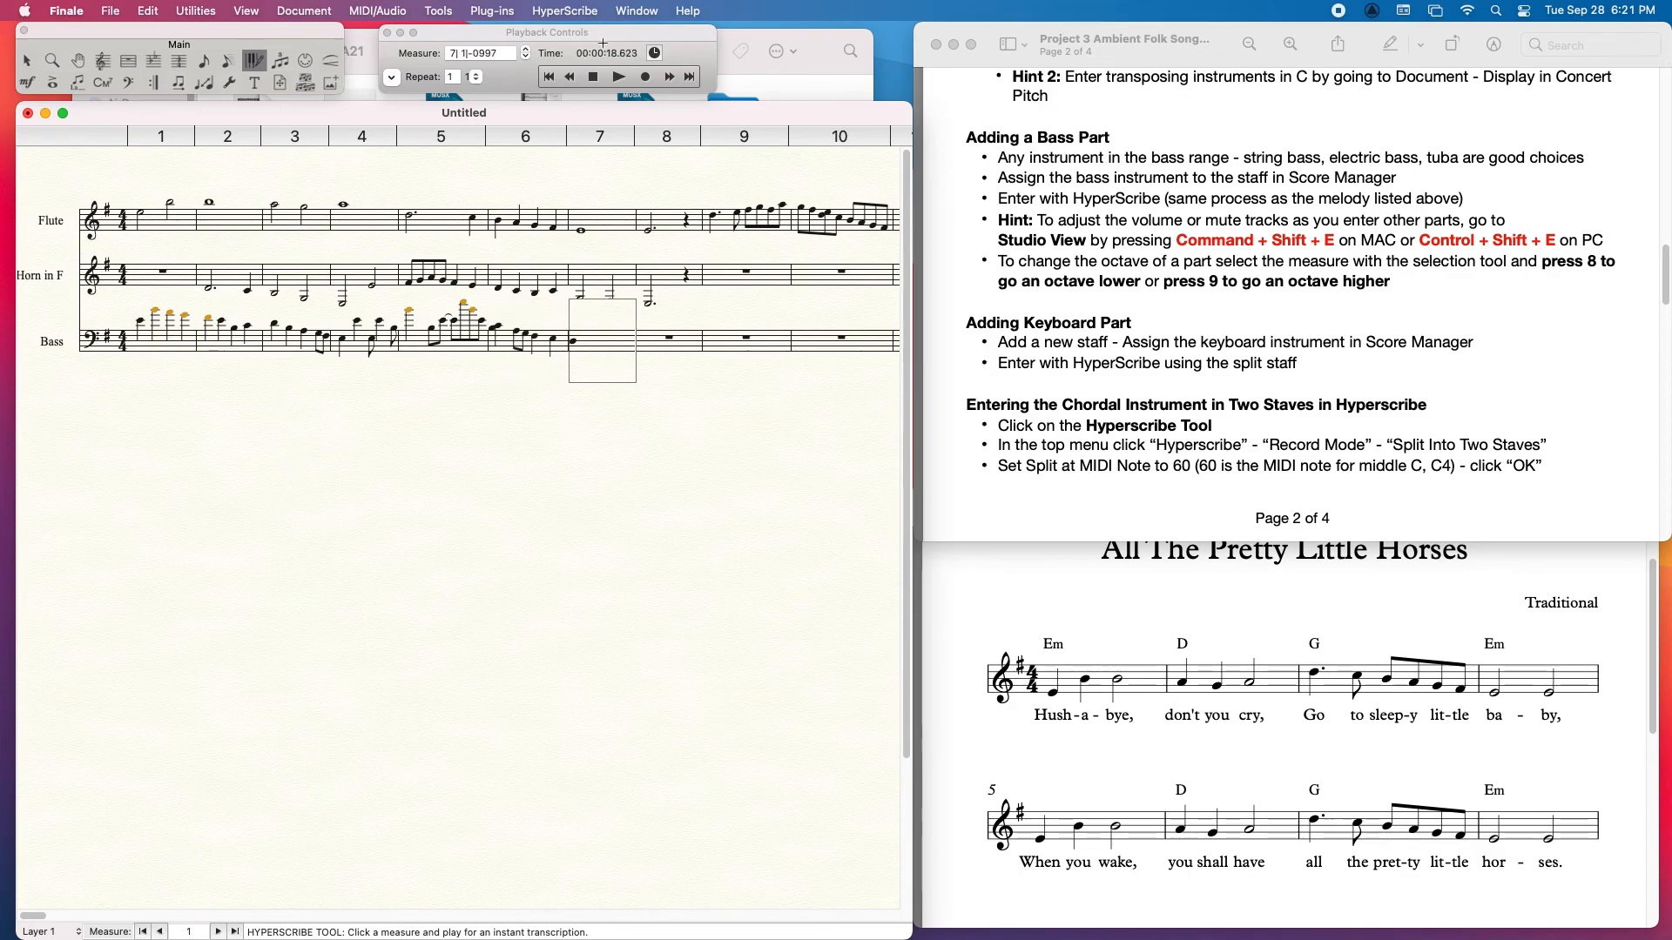
click(596, 410)
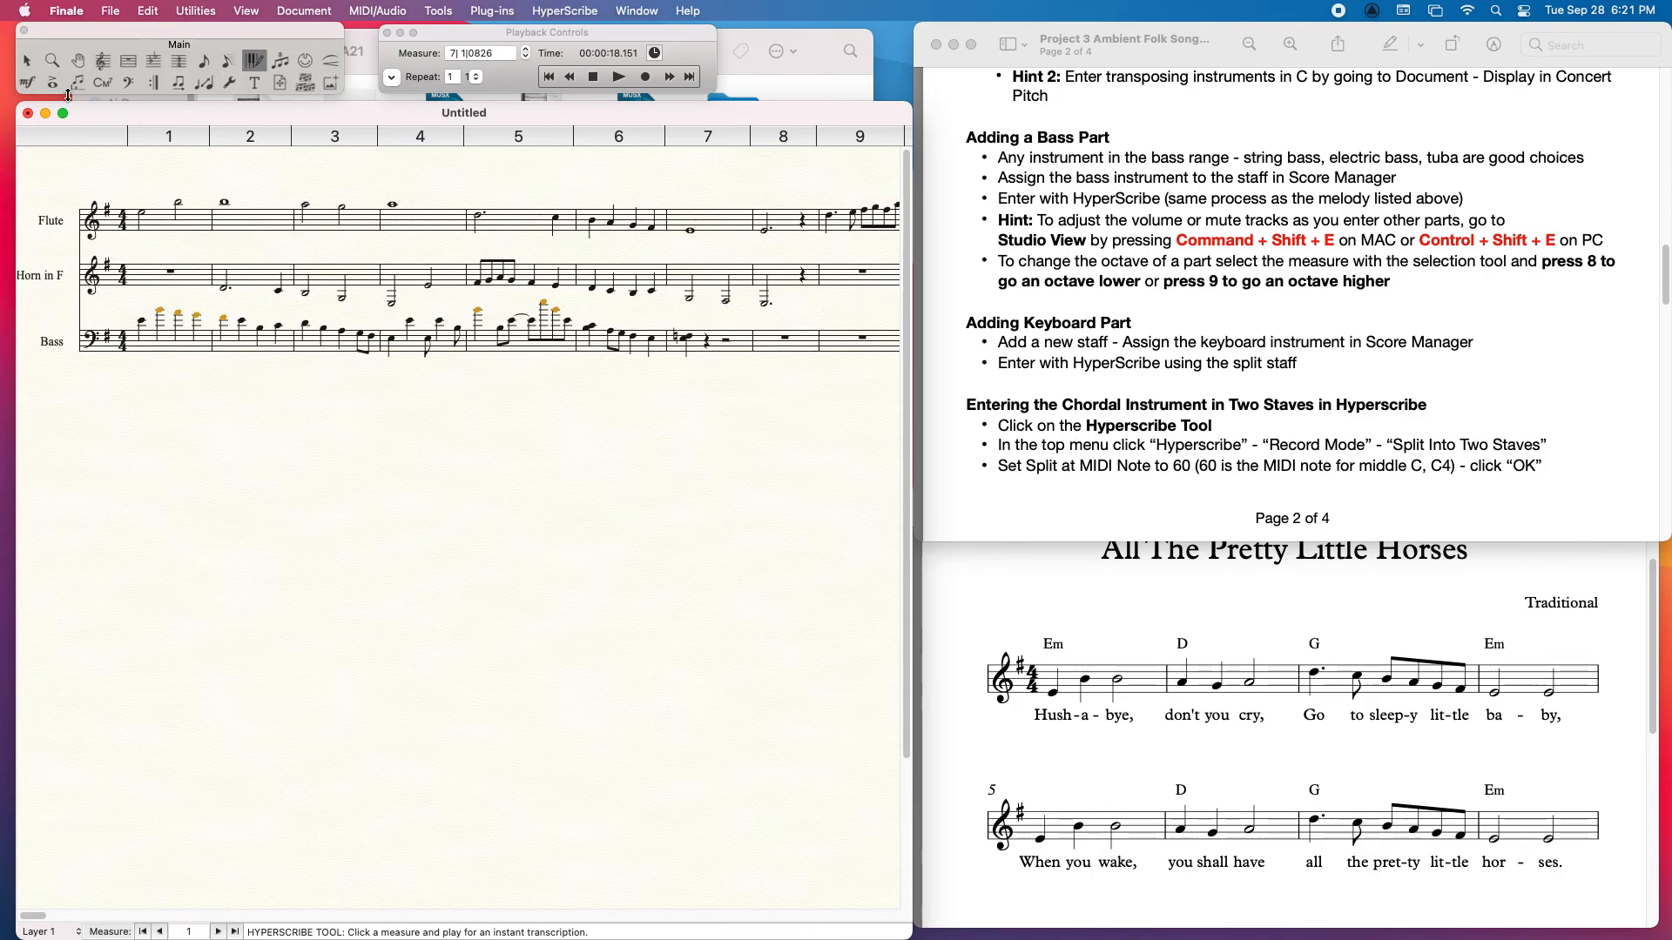
Step: Lower the Bass part by one octave, first in measures 1 to 4 and again in measures 5 to 7
click(25, 62)
click(191, 342)
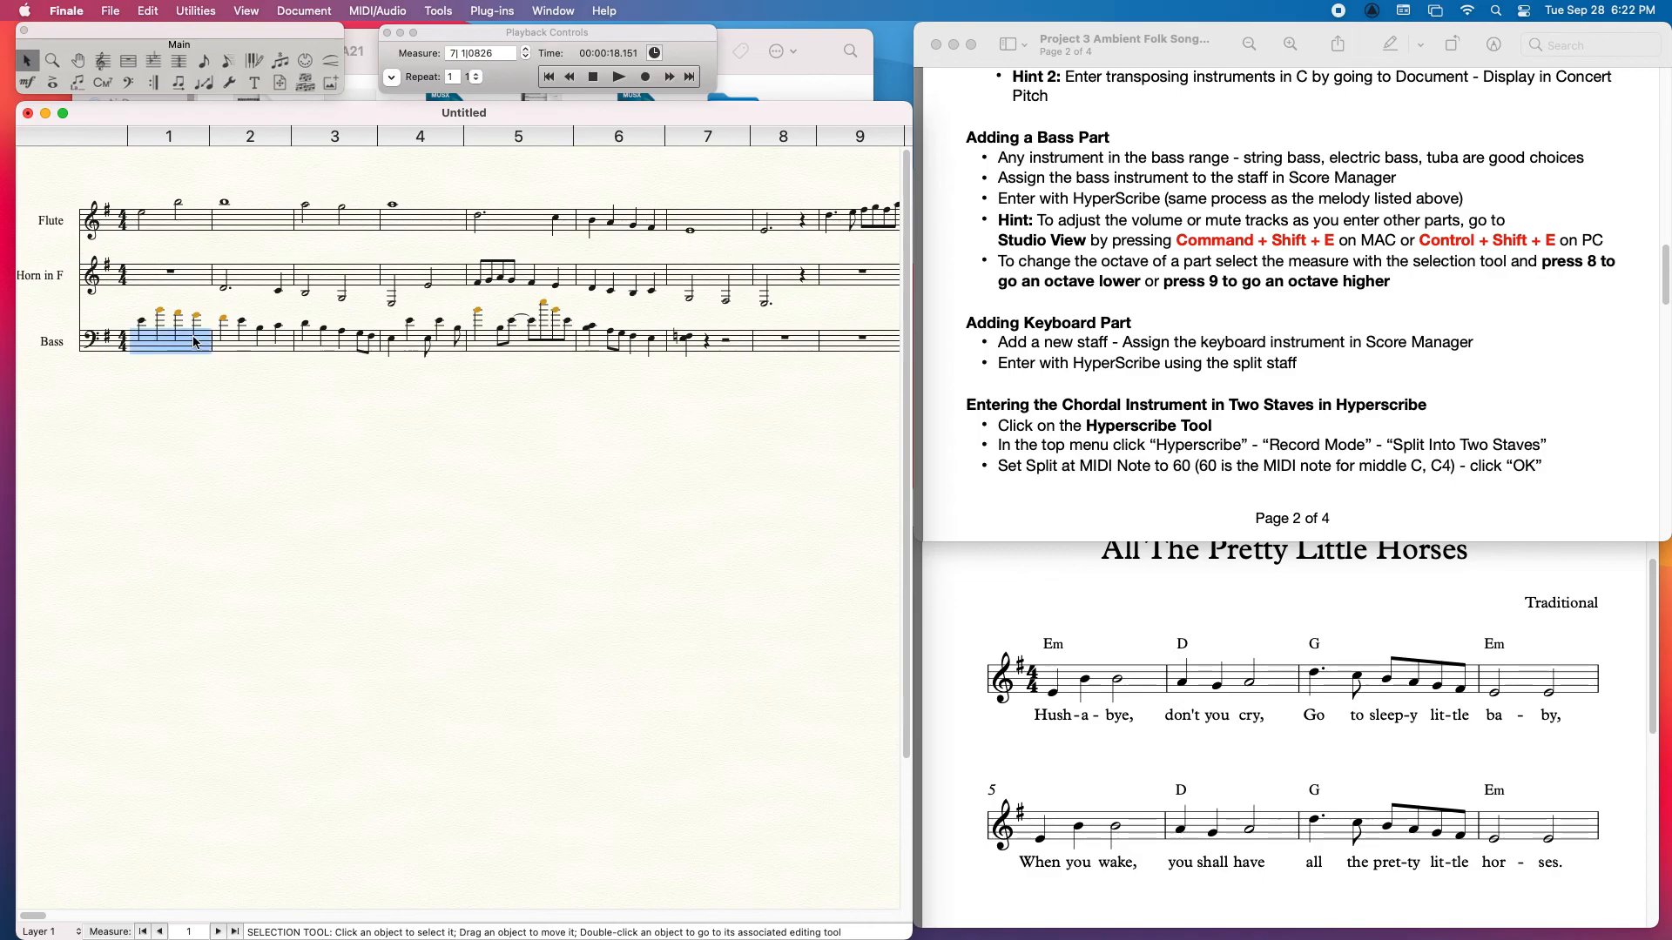
shift+click(432, 352)
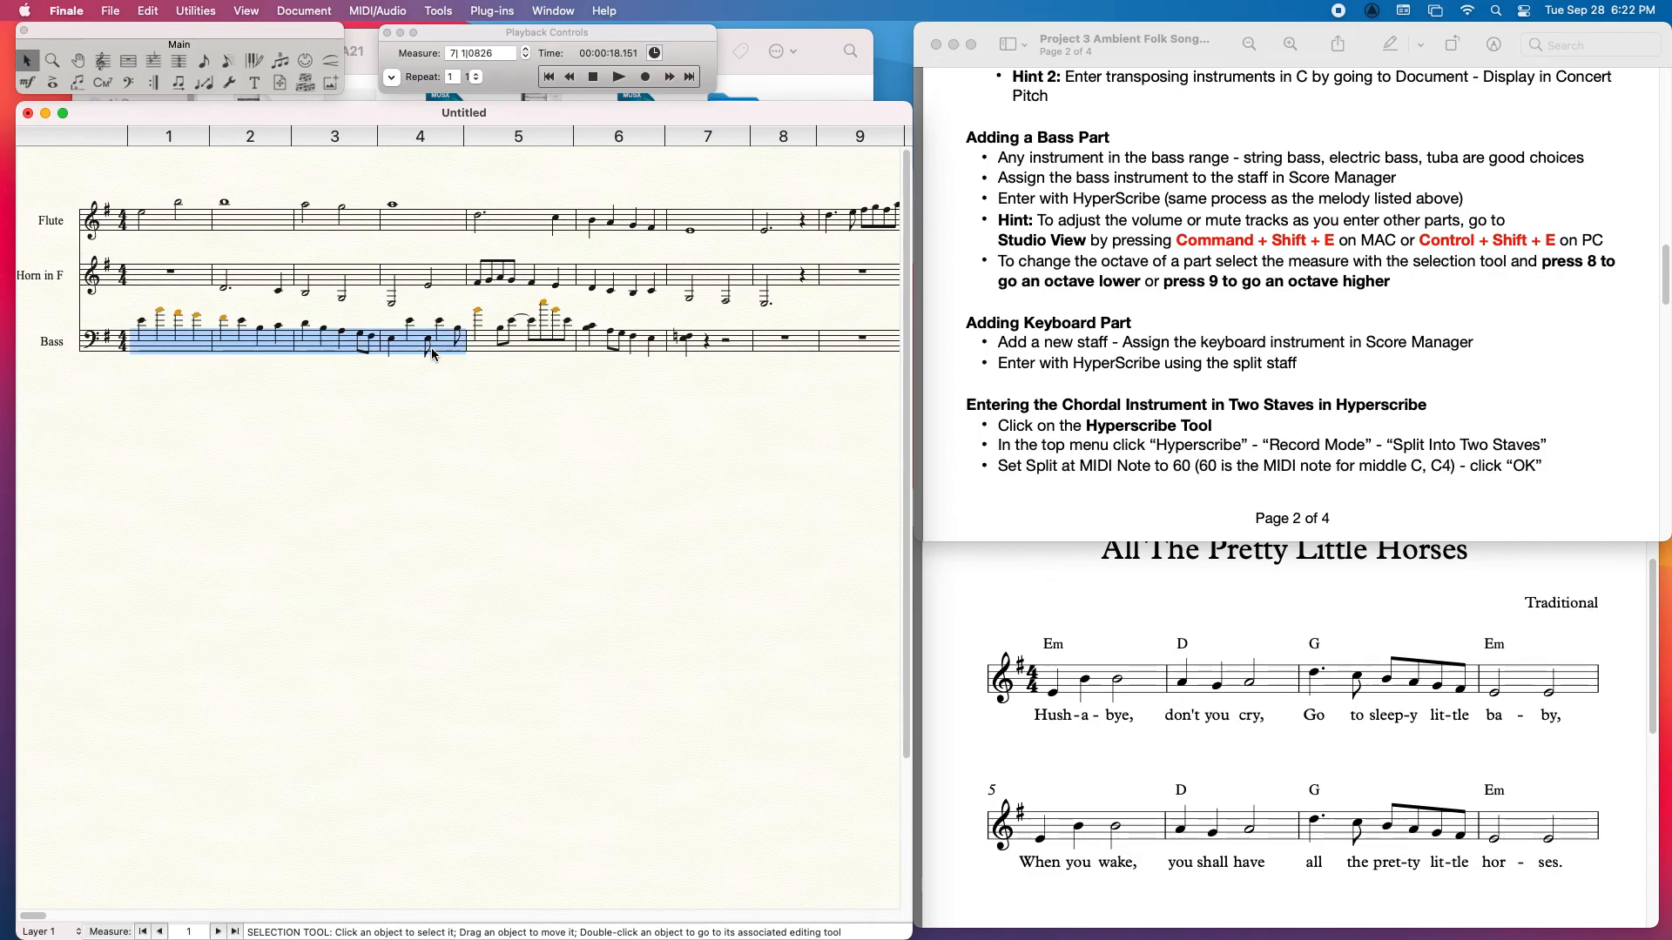
key(8)
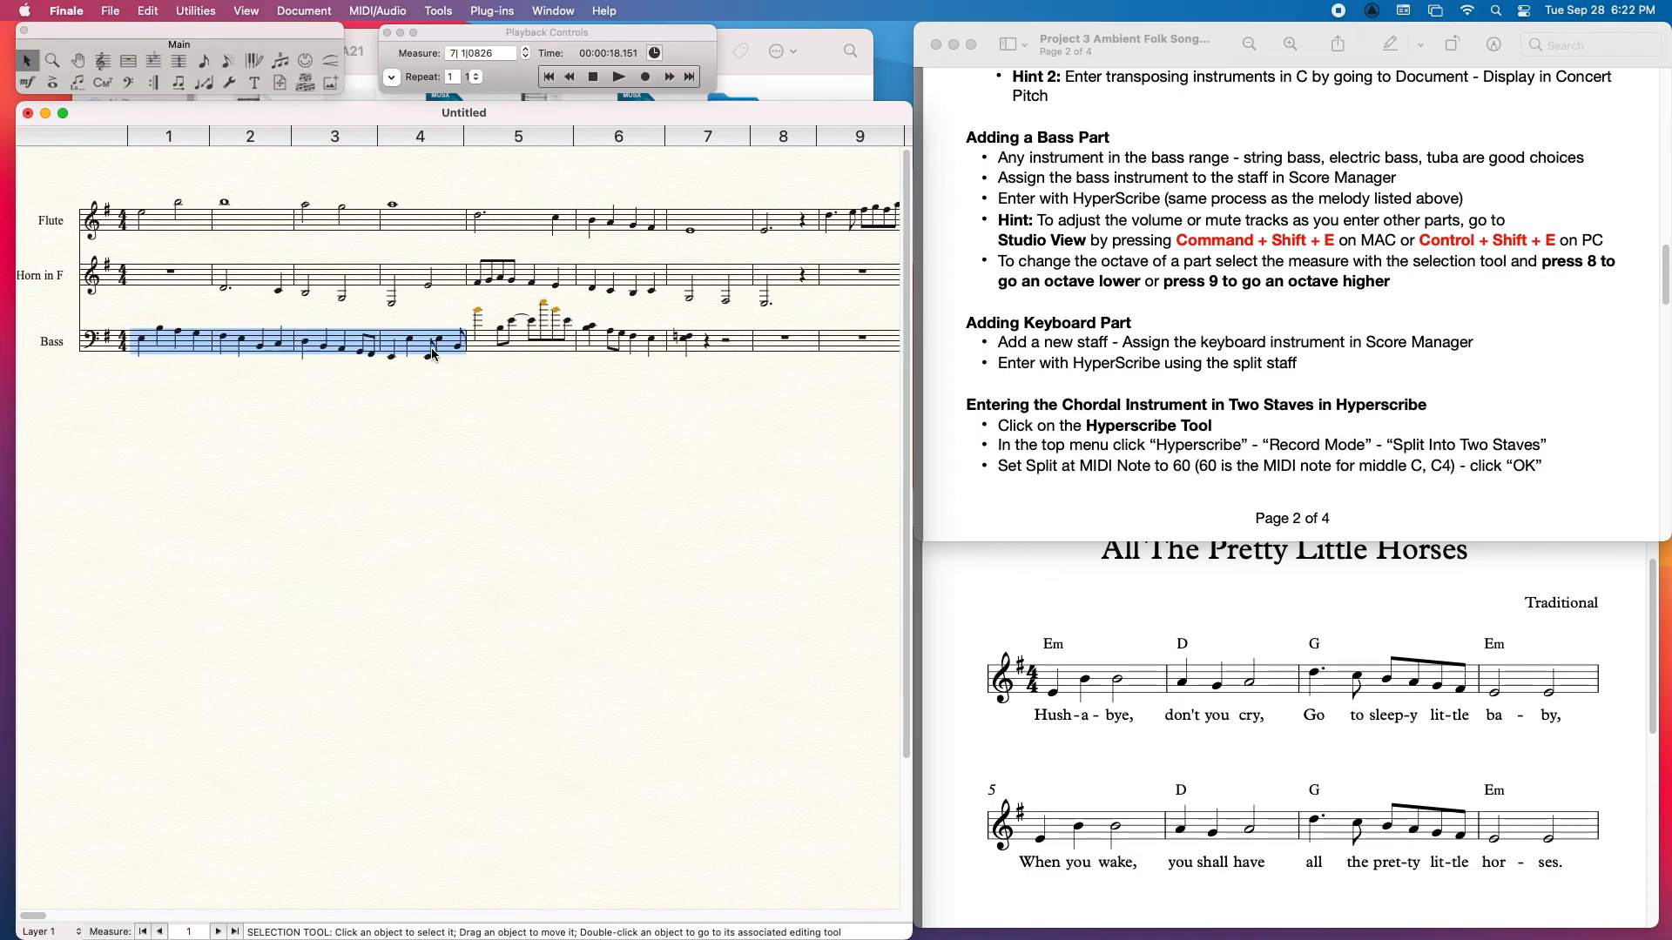
click(515, 347)
shift+click(703, 347)
key(8)
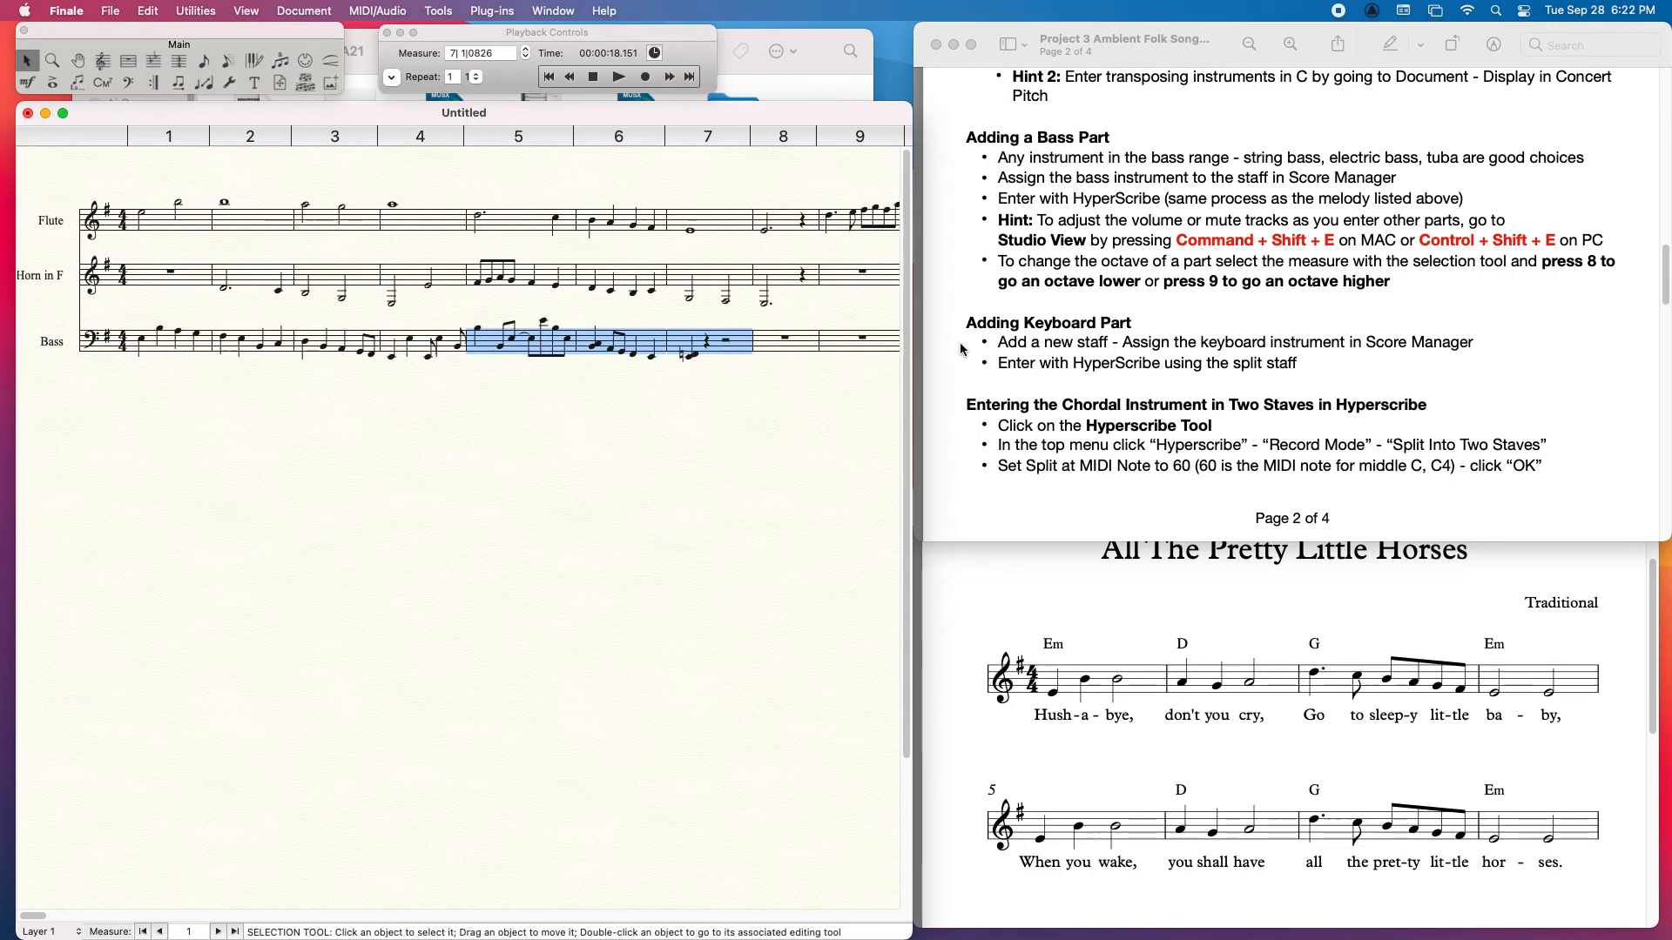
click(467, 491)
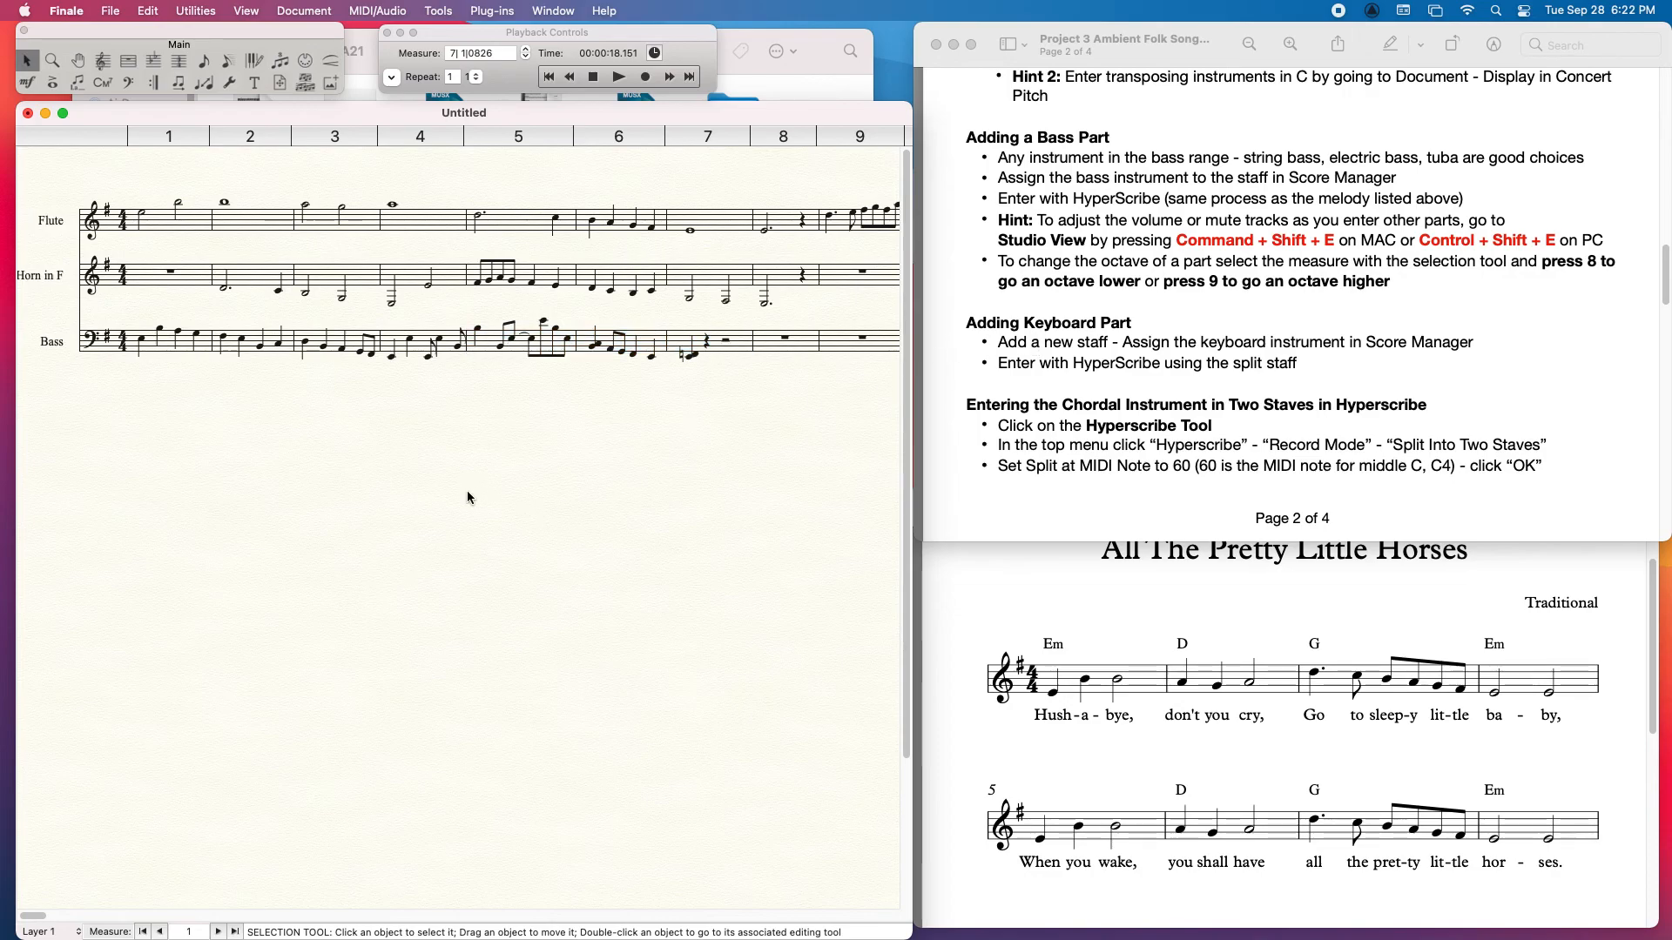
Step: Add a blank staff below the Bass staff and change its instrument to Organ (2-staff) from the jazz keyboards
click(102, 60)
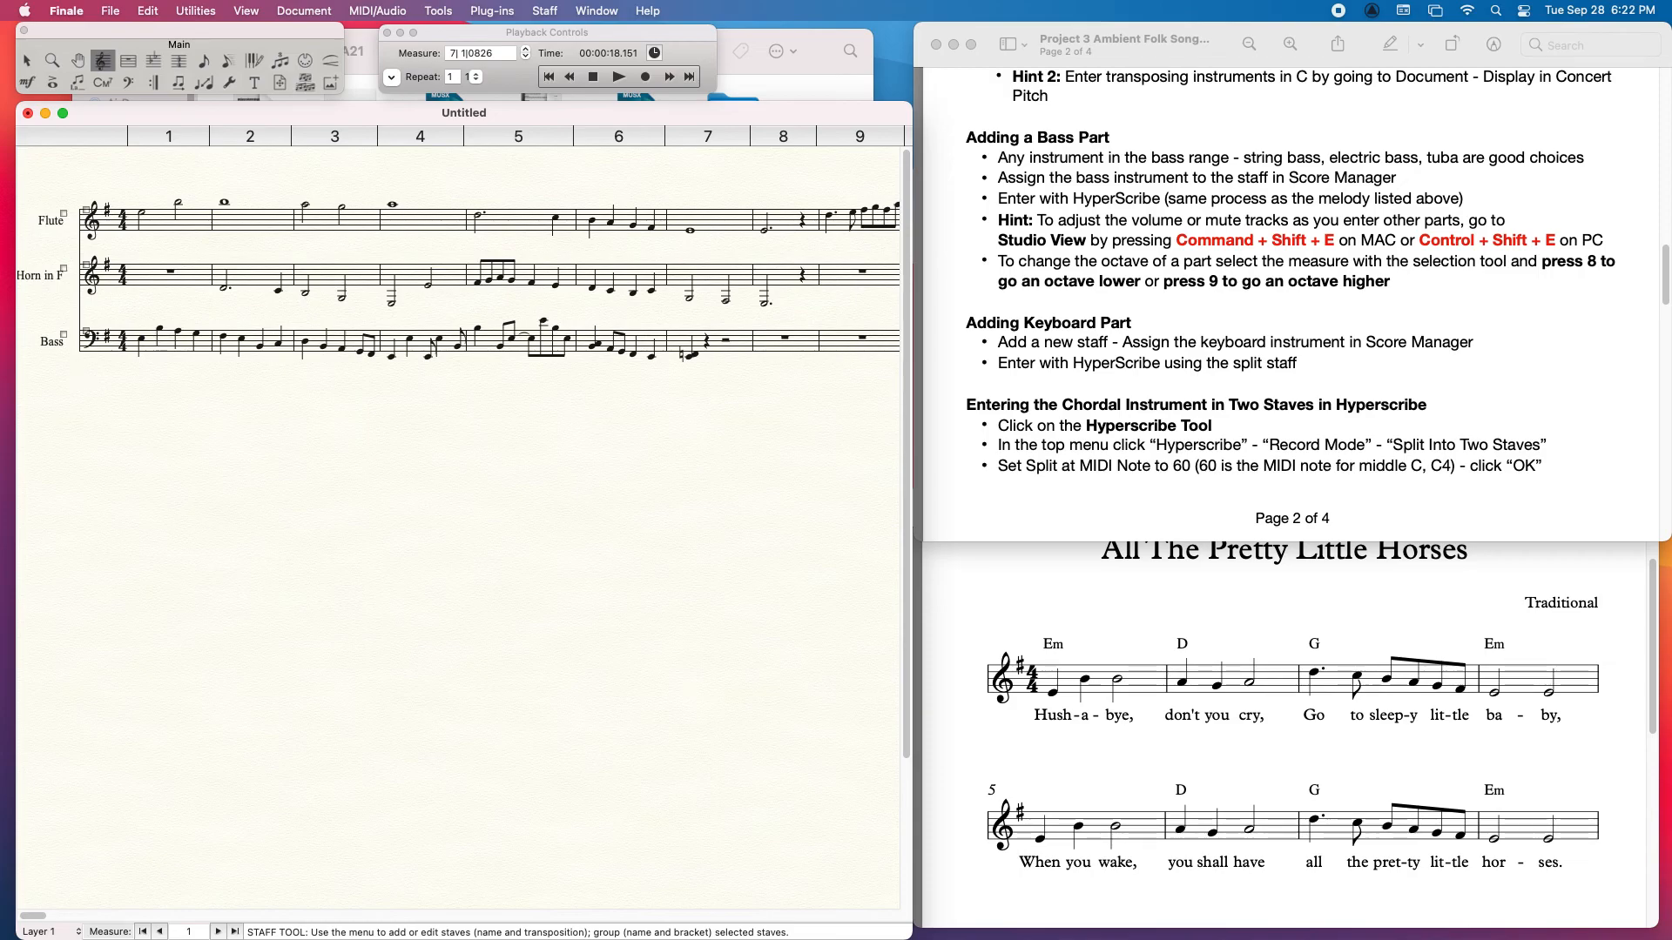
double_click(79, 378)
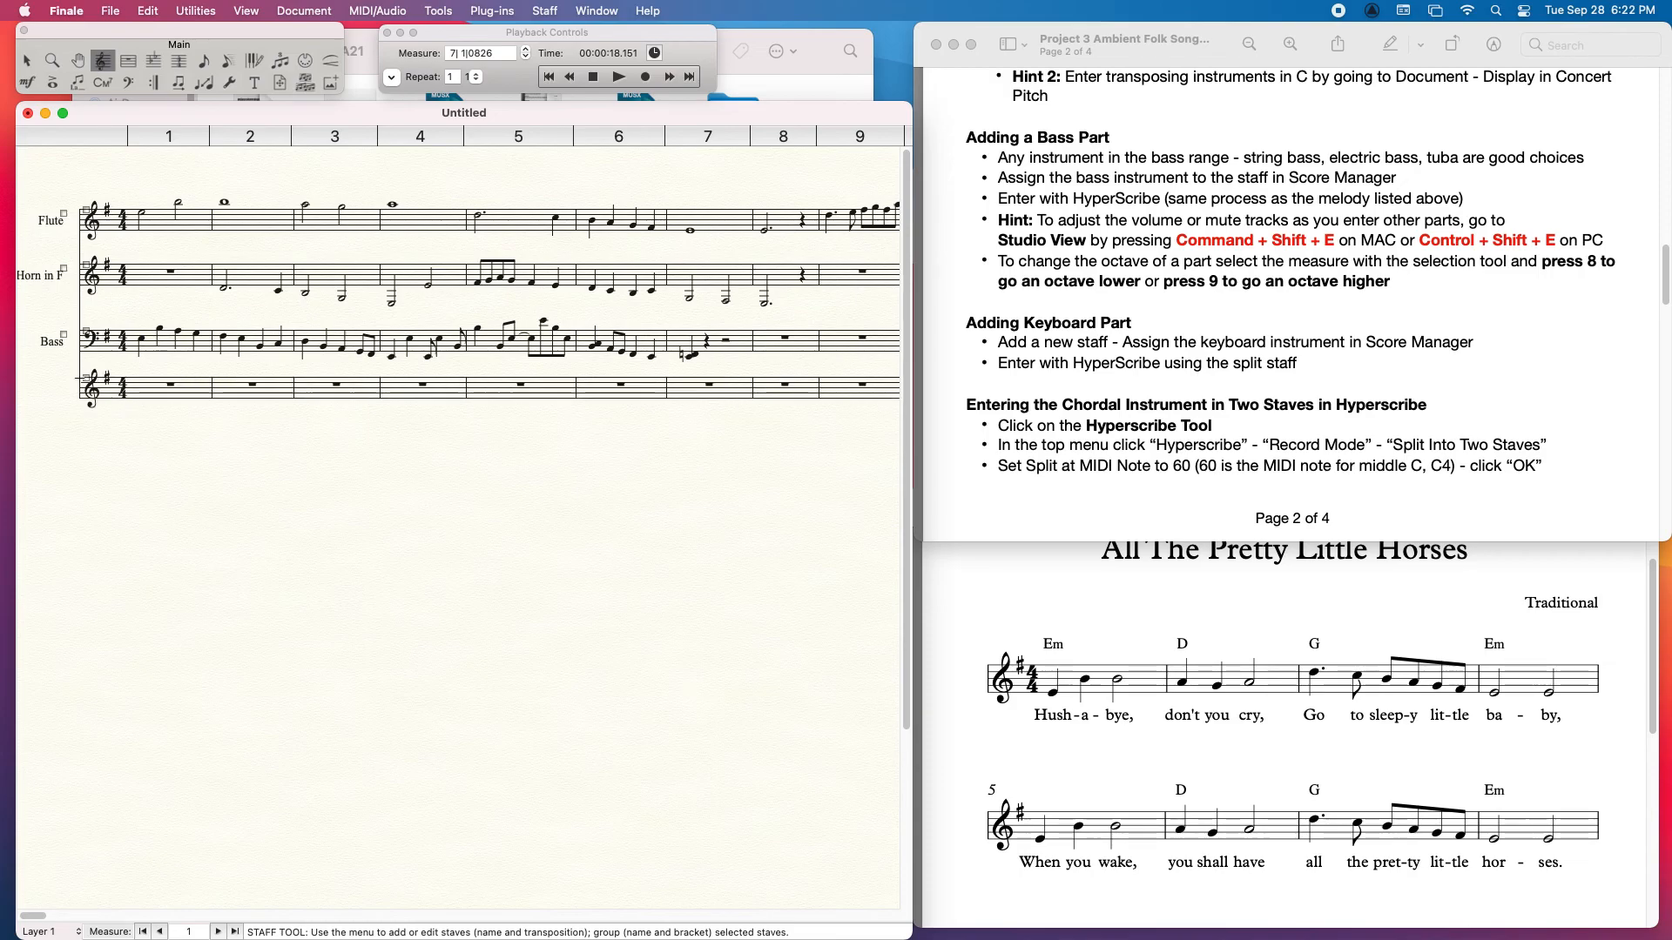
click(599, 11)
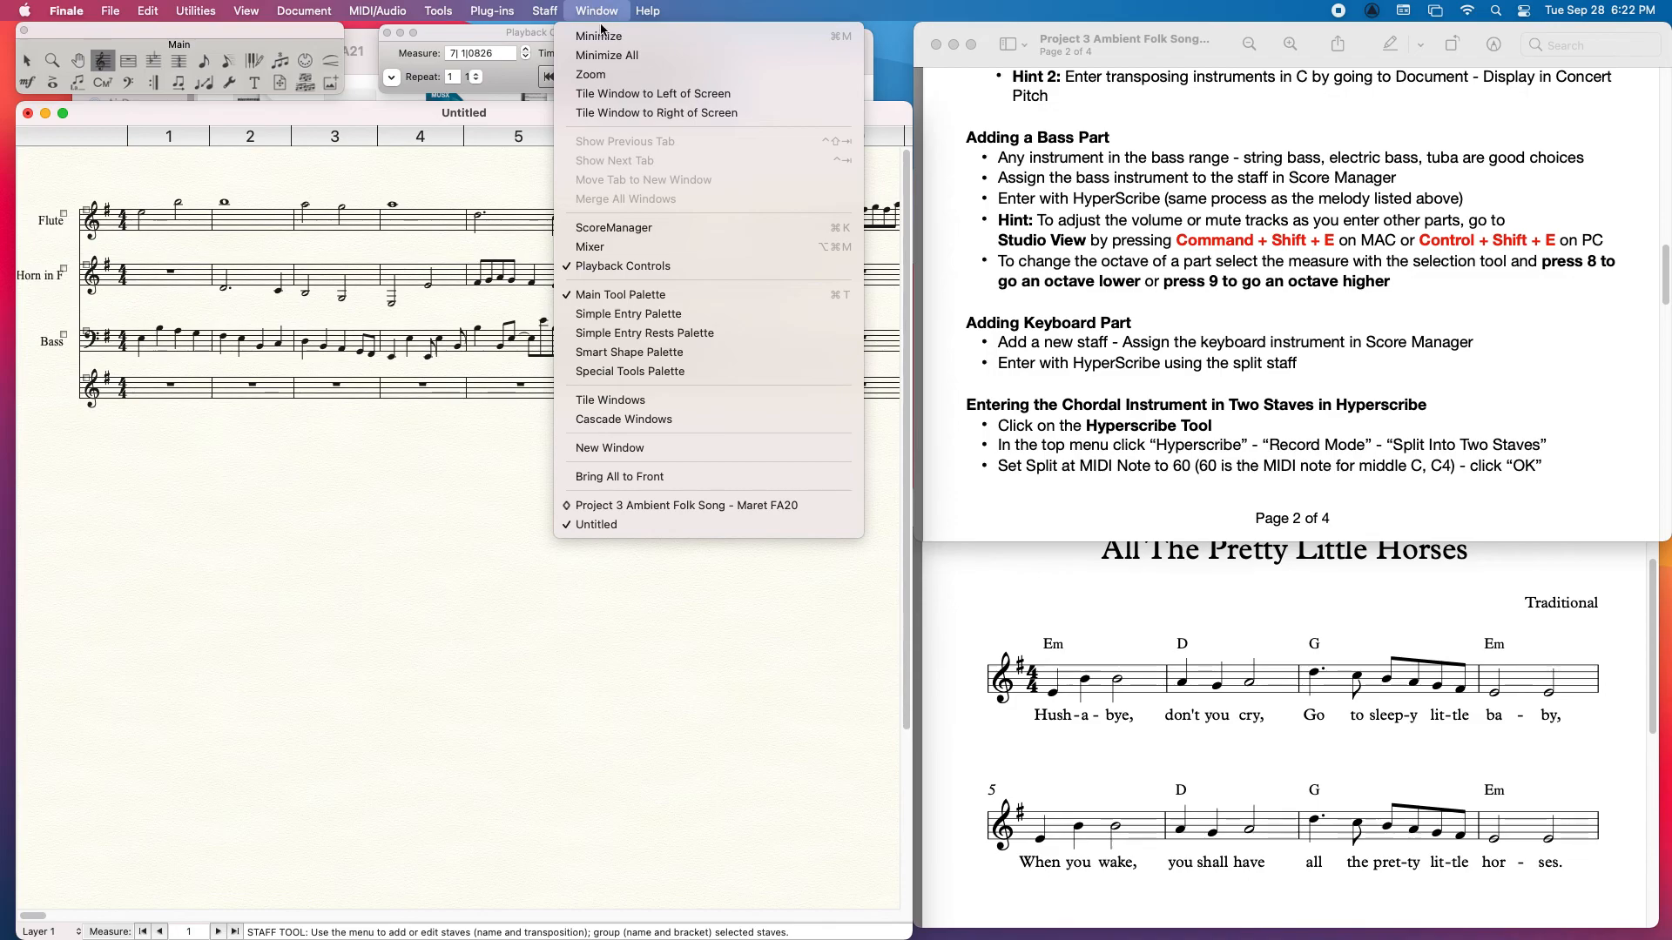
click(614, 227)
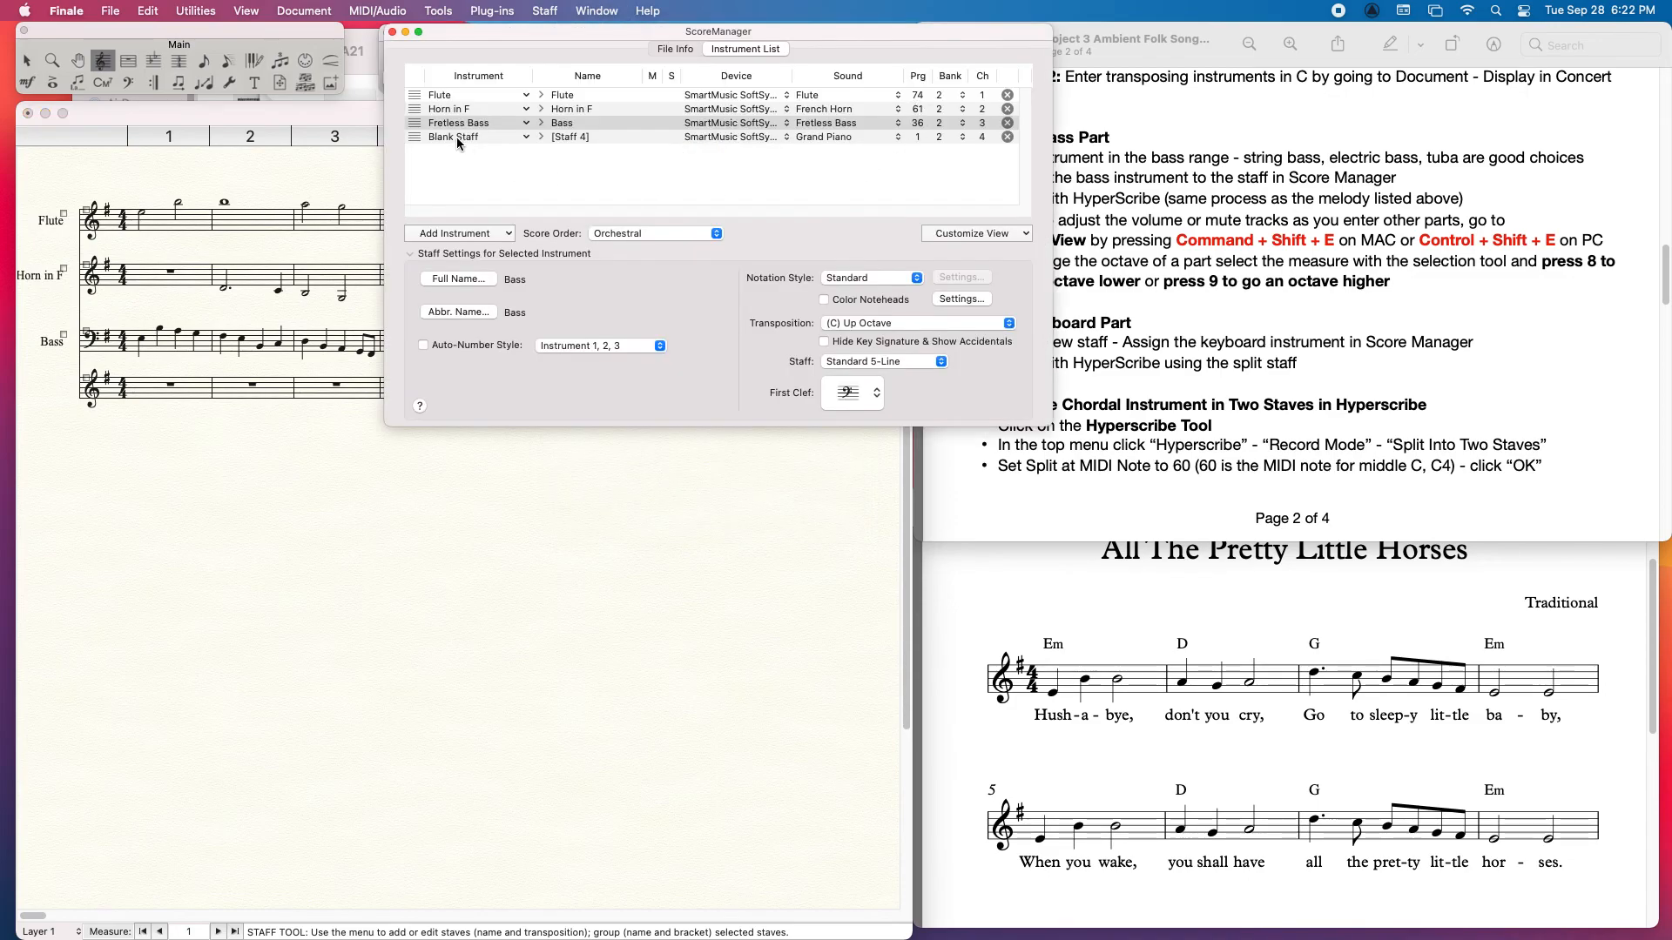
click(458, 138)
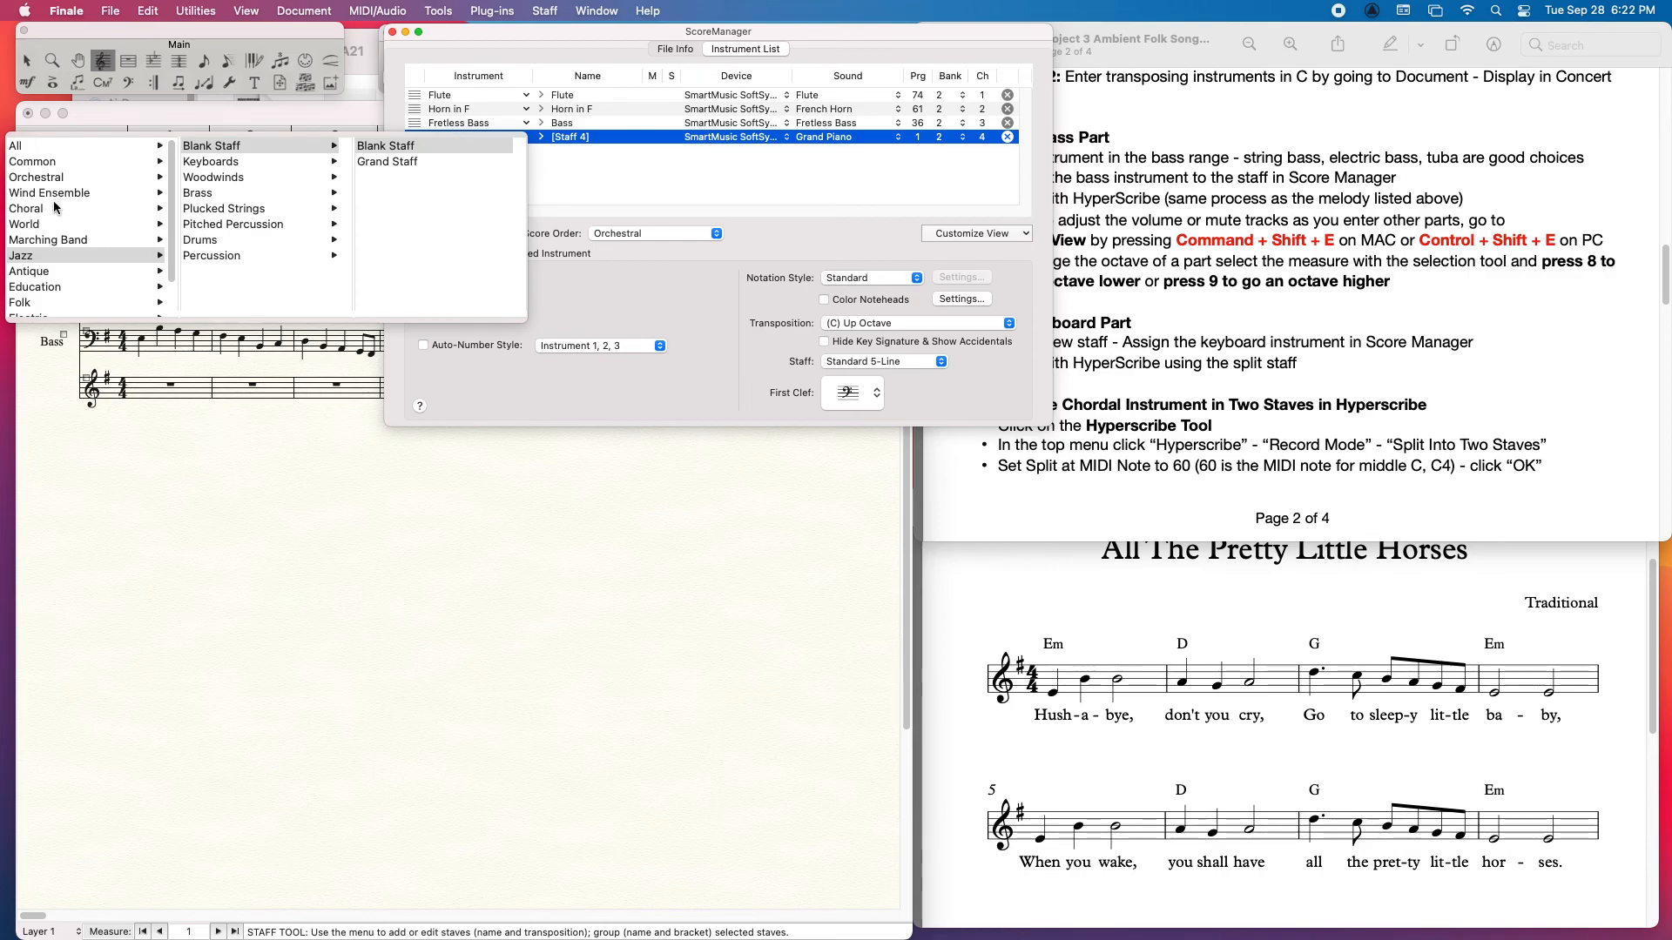
mouse_move(221, 166)
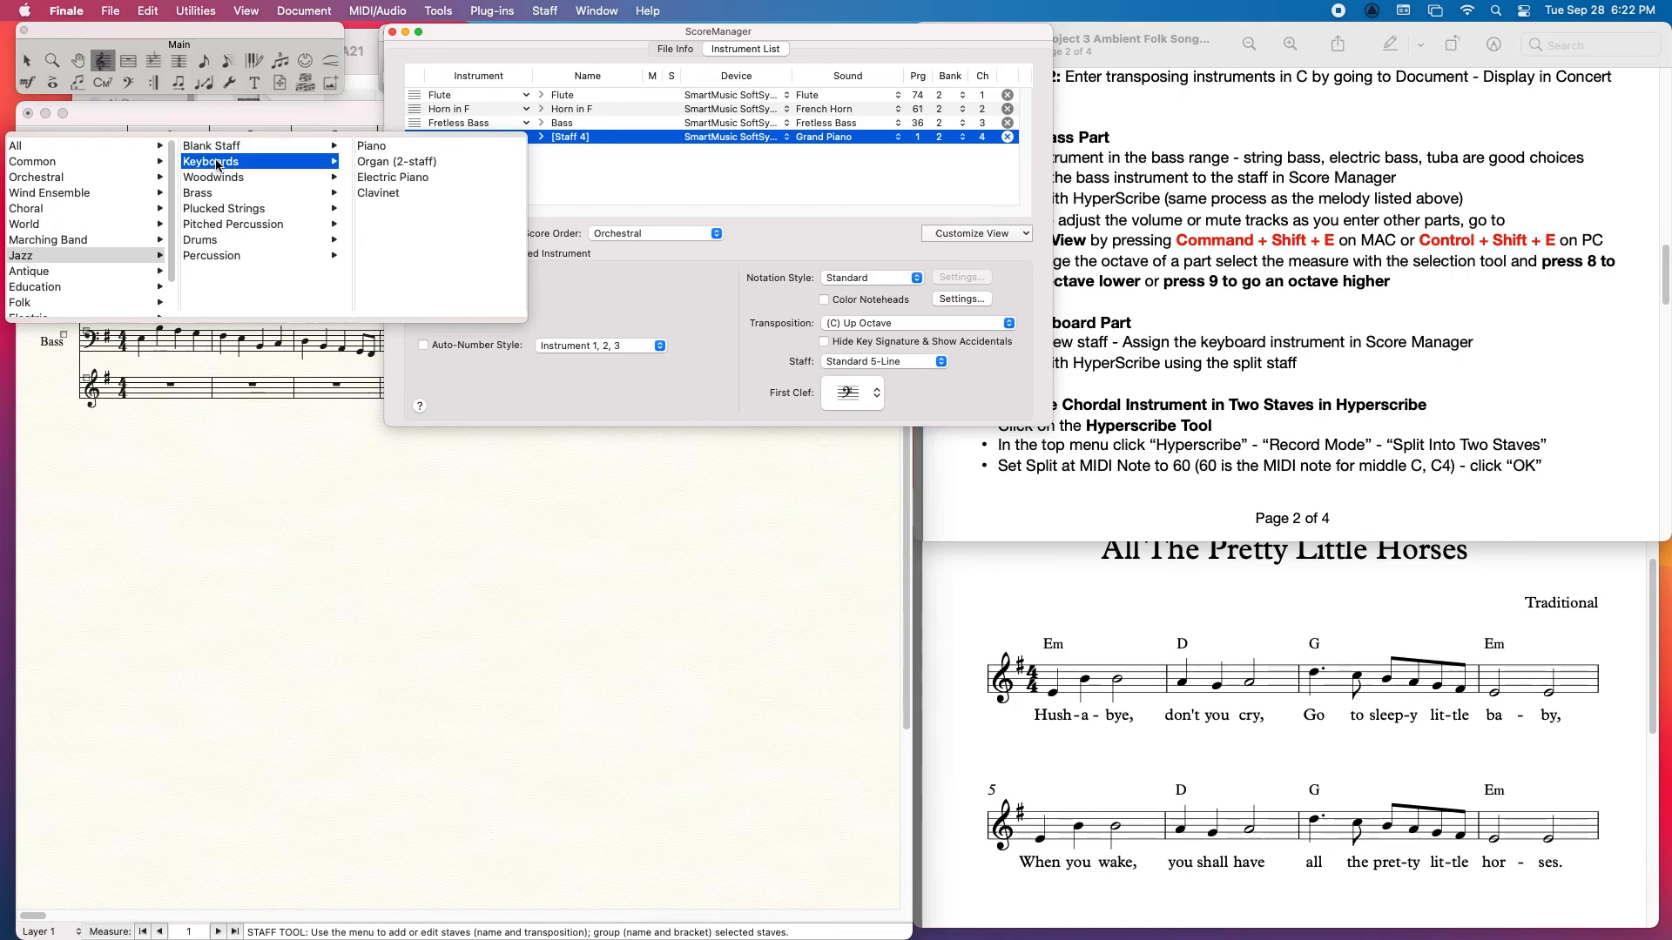
click(396, 162)
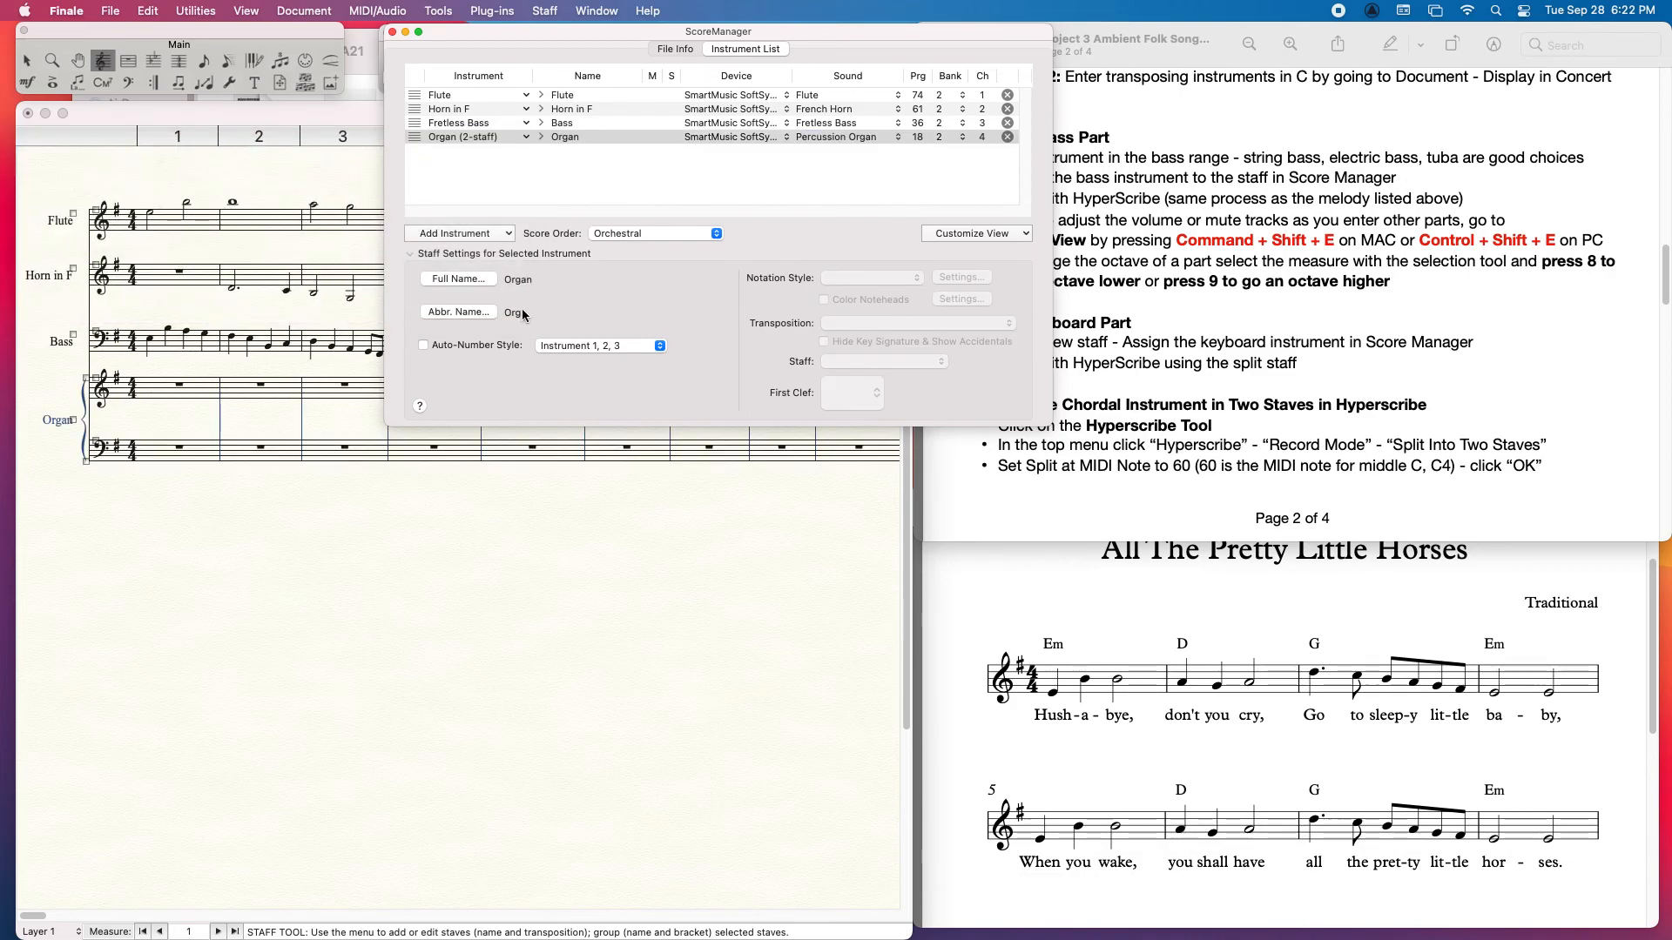
click(392, 32)
Step: Set the HyperScribe record mode to Split into Two Staves with the split at MIDI note 60
drag(1667, 275, 1667, 306)
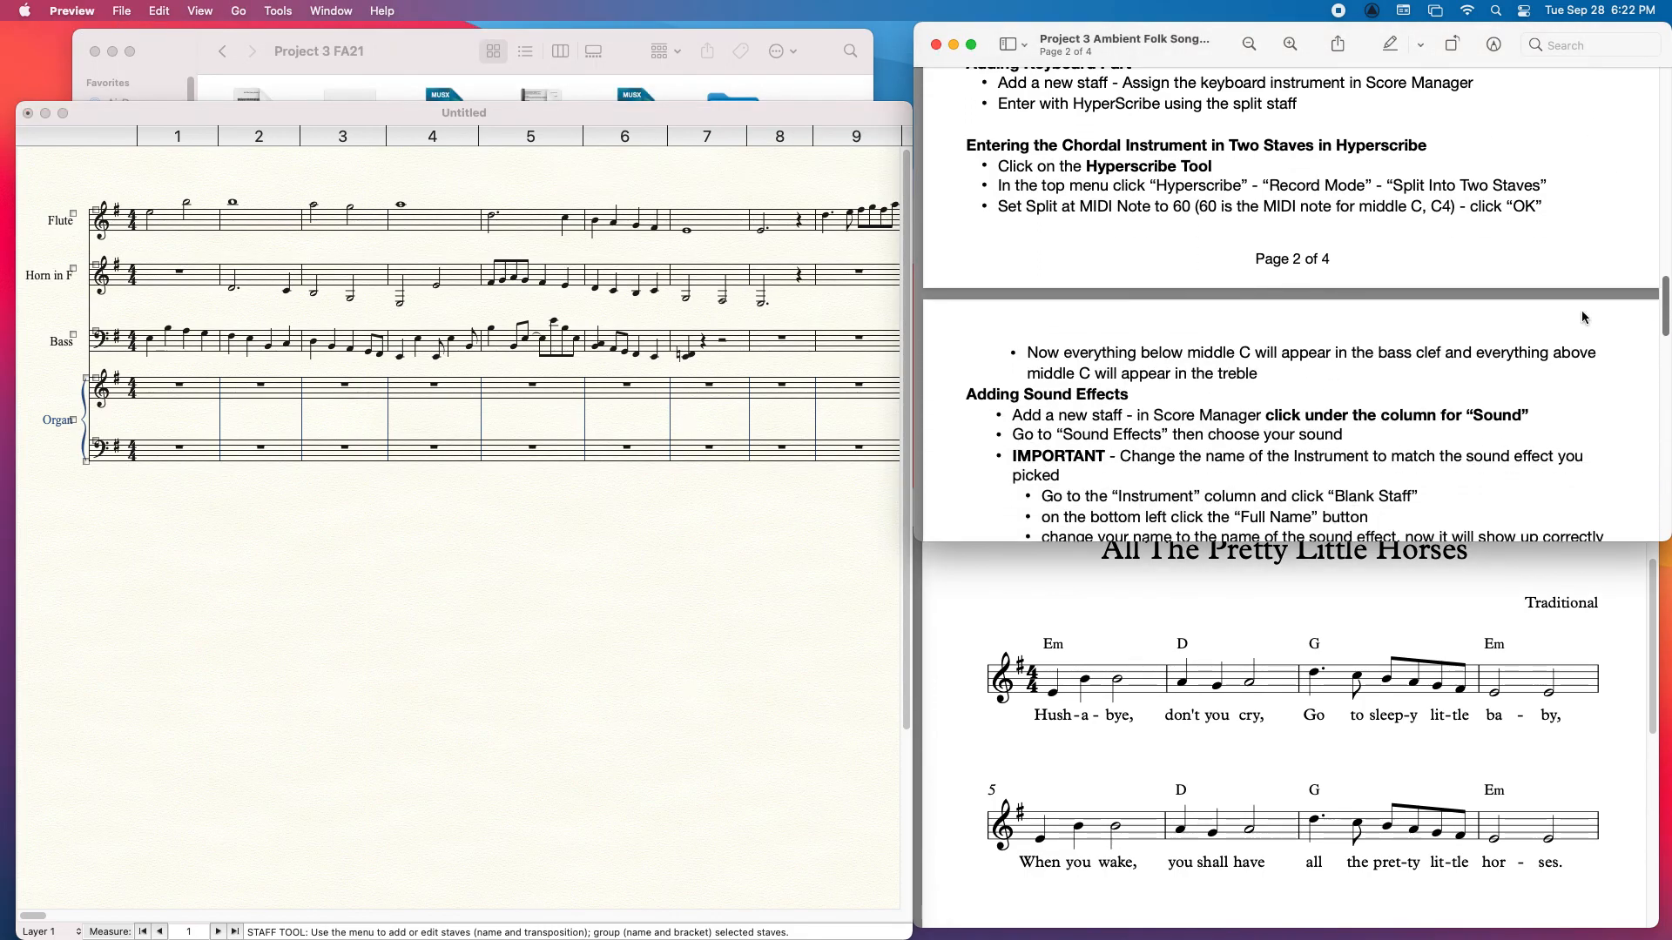
click(404, 114)
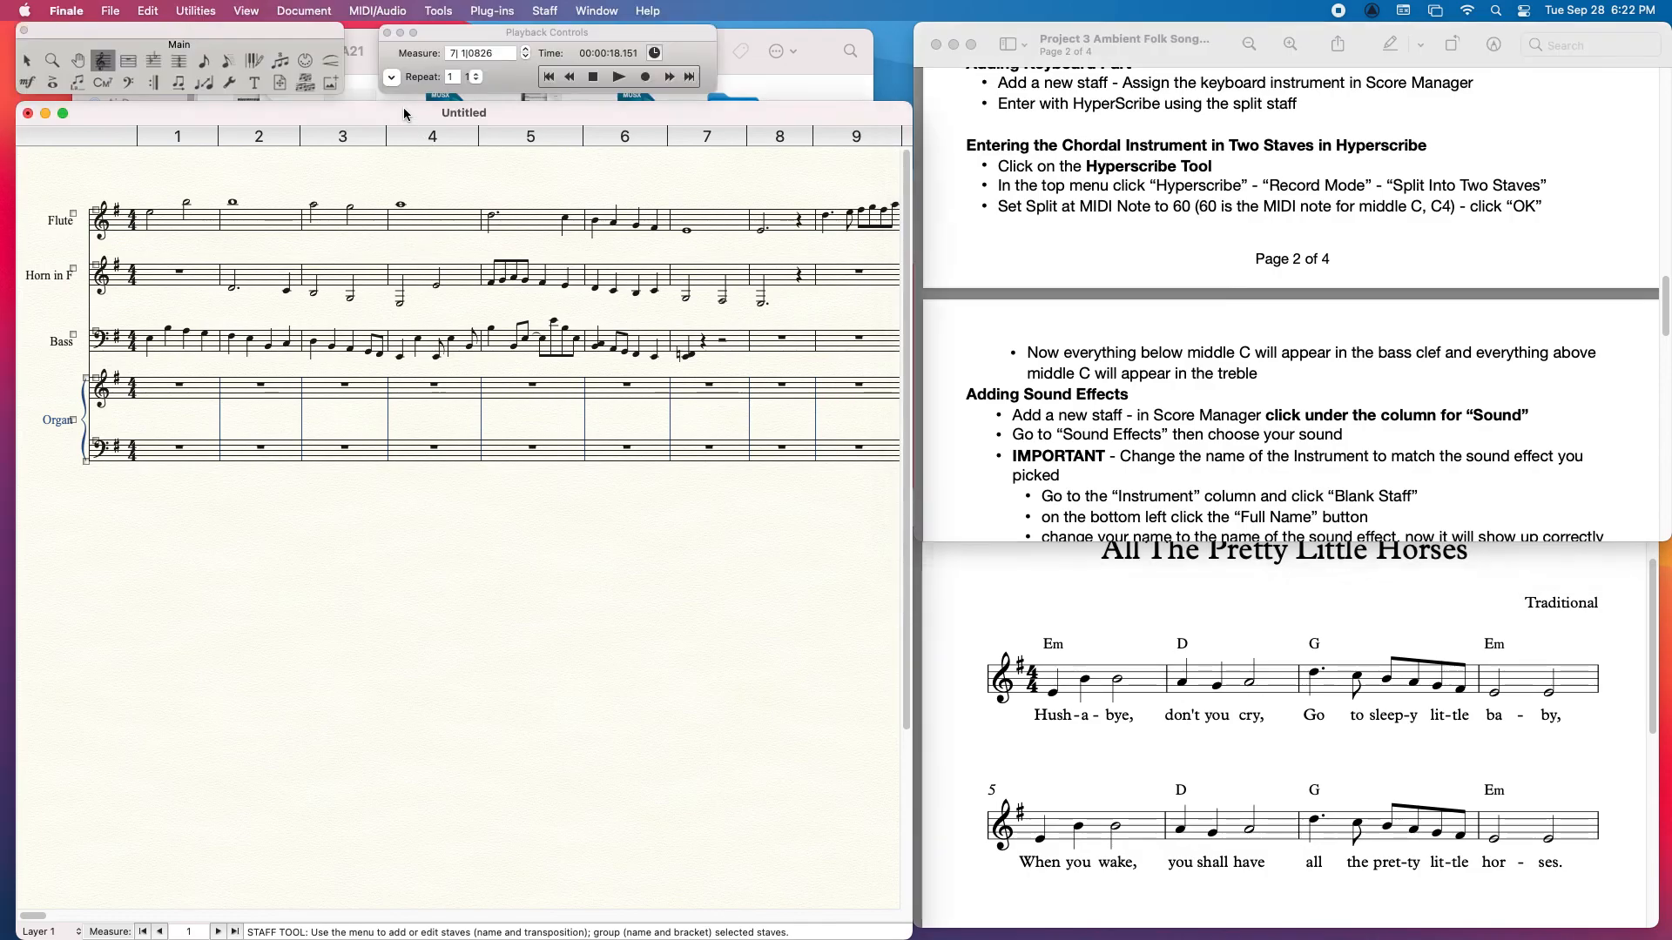
click(254, 61)
click(575, 13)
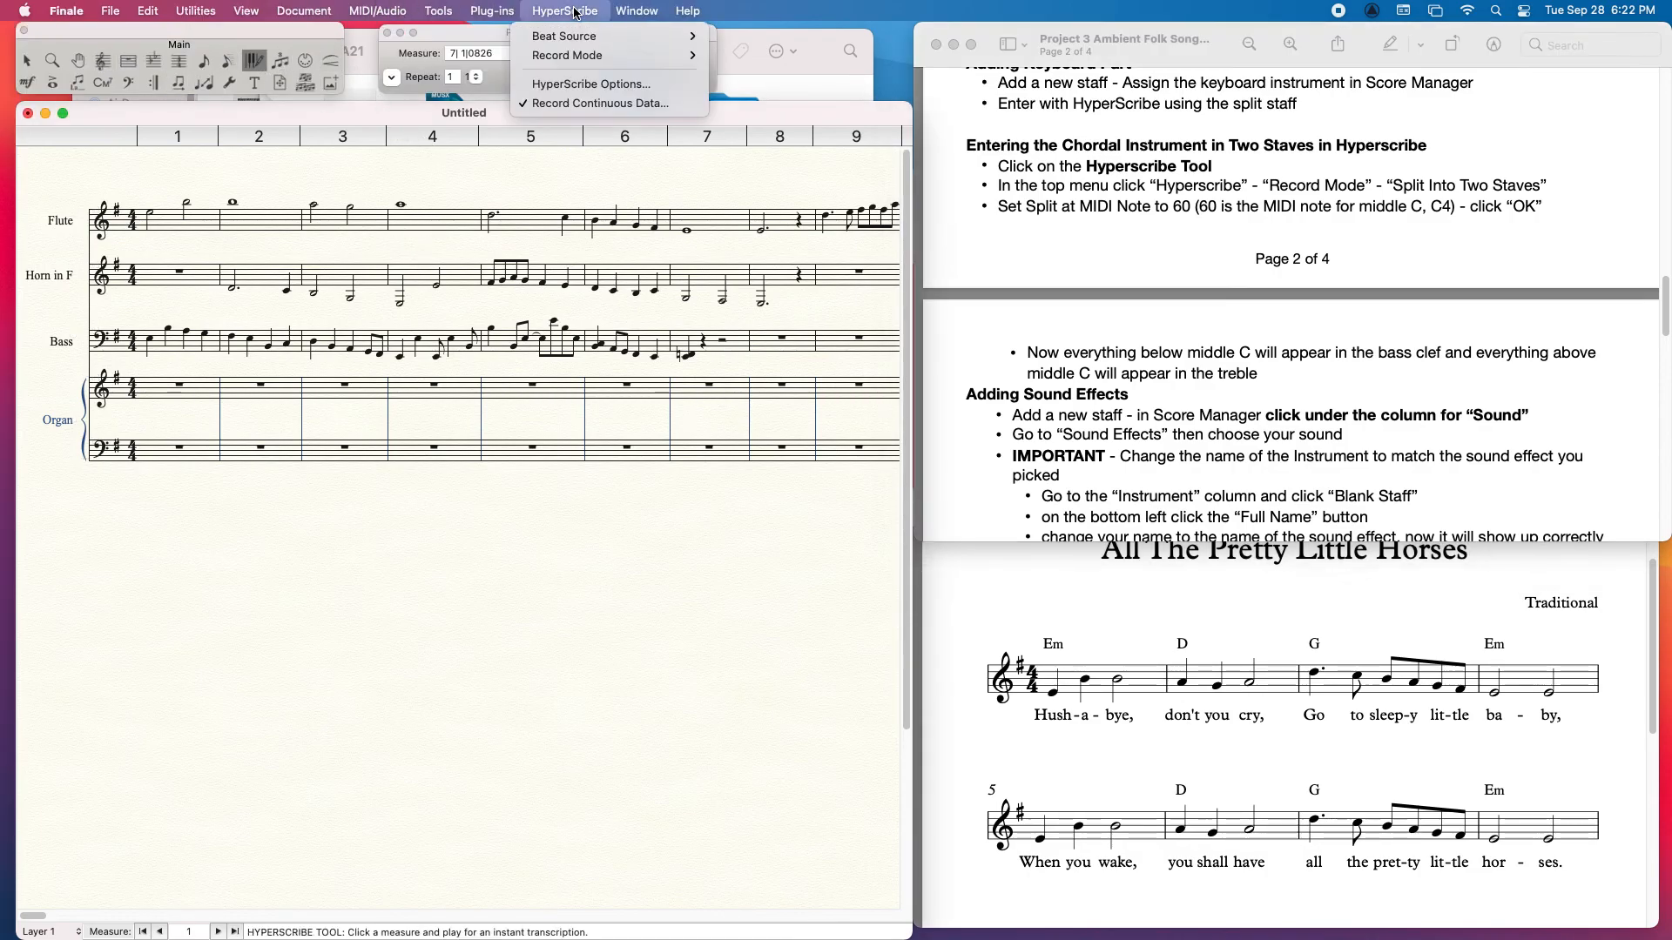
mouse_move(662, 55)
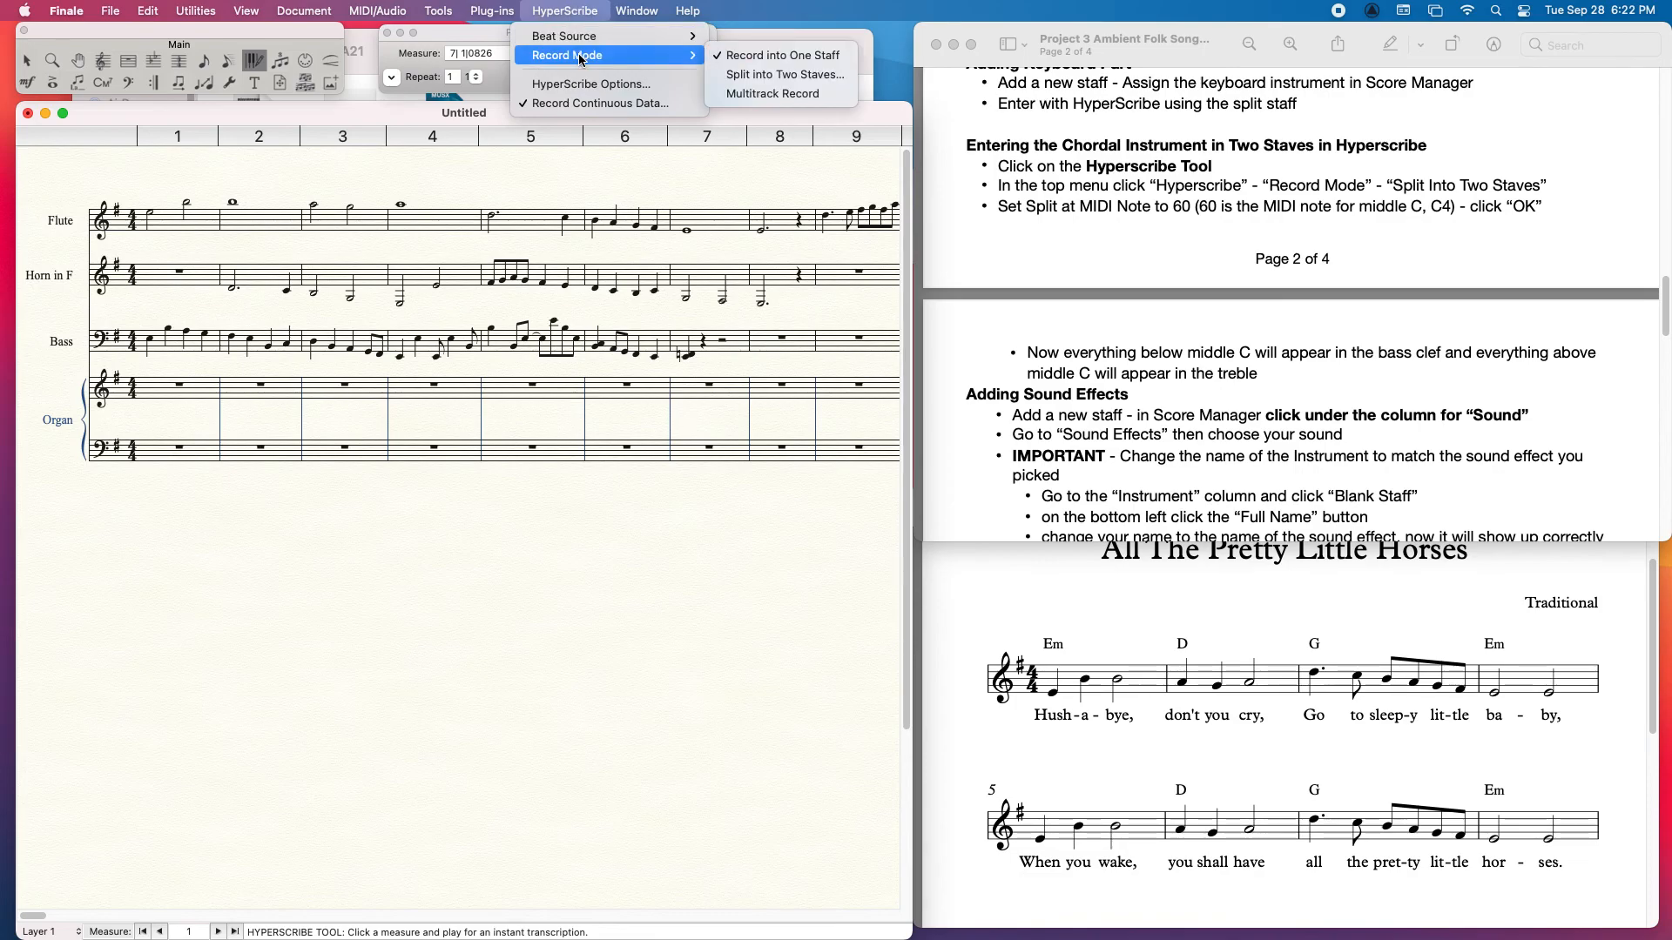
click(816, 75)
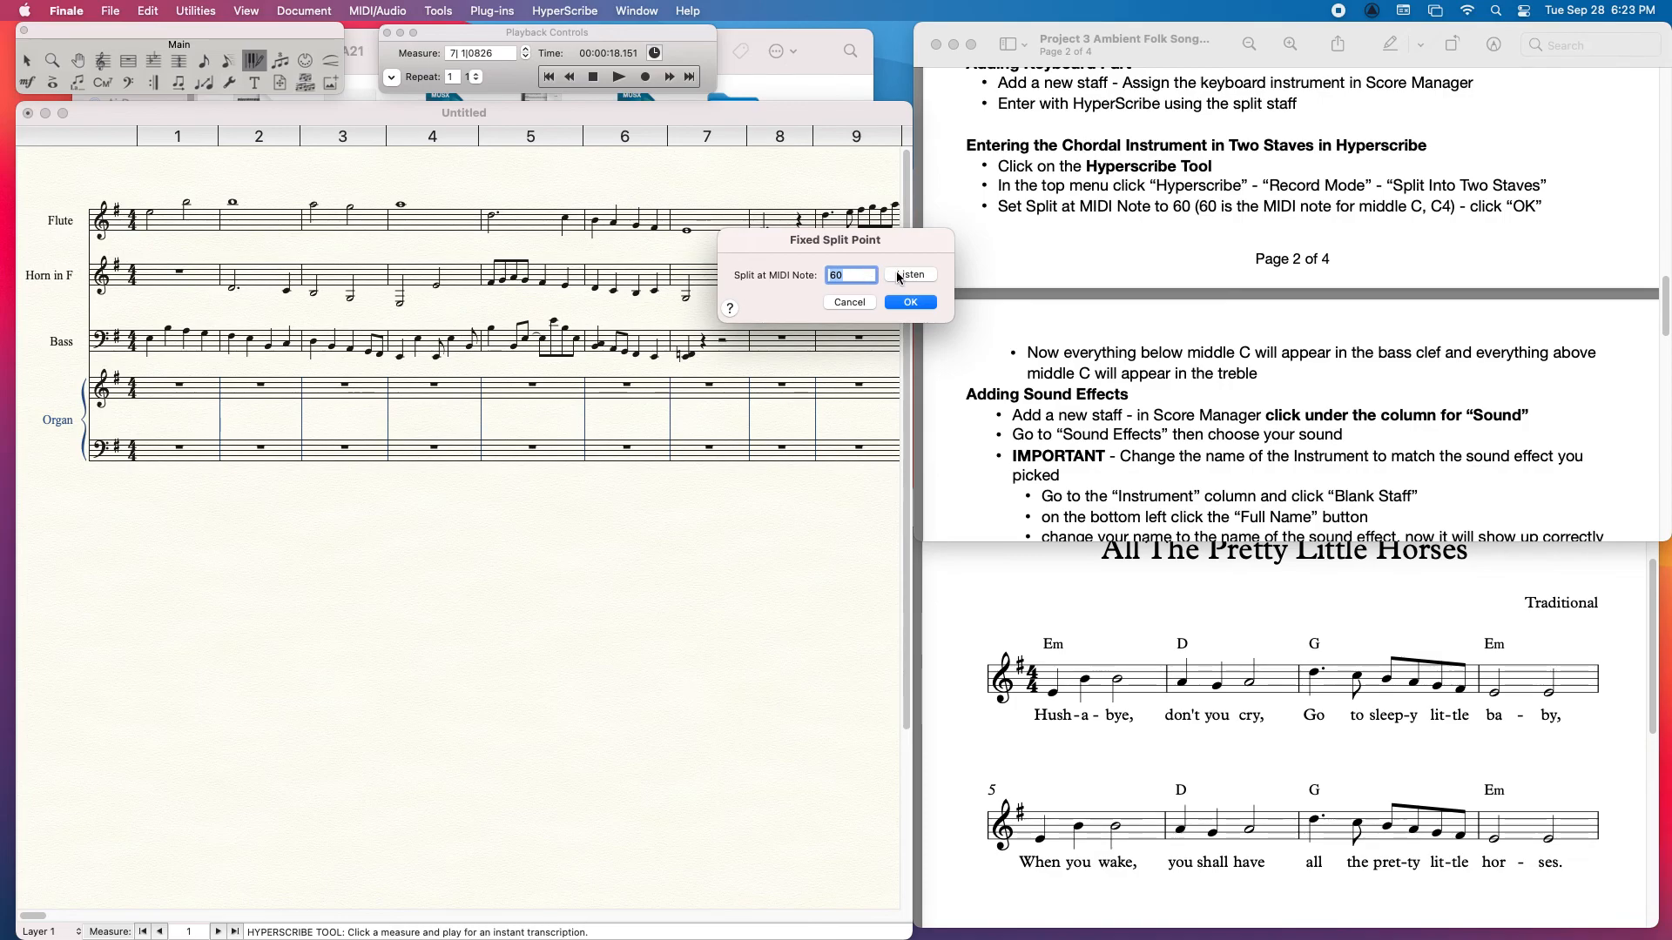
click(920, 301)
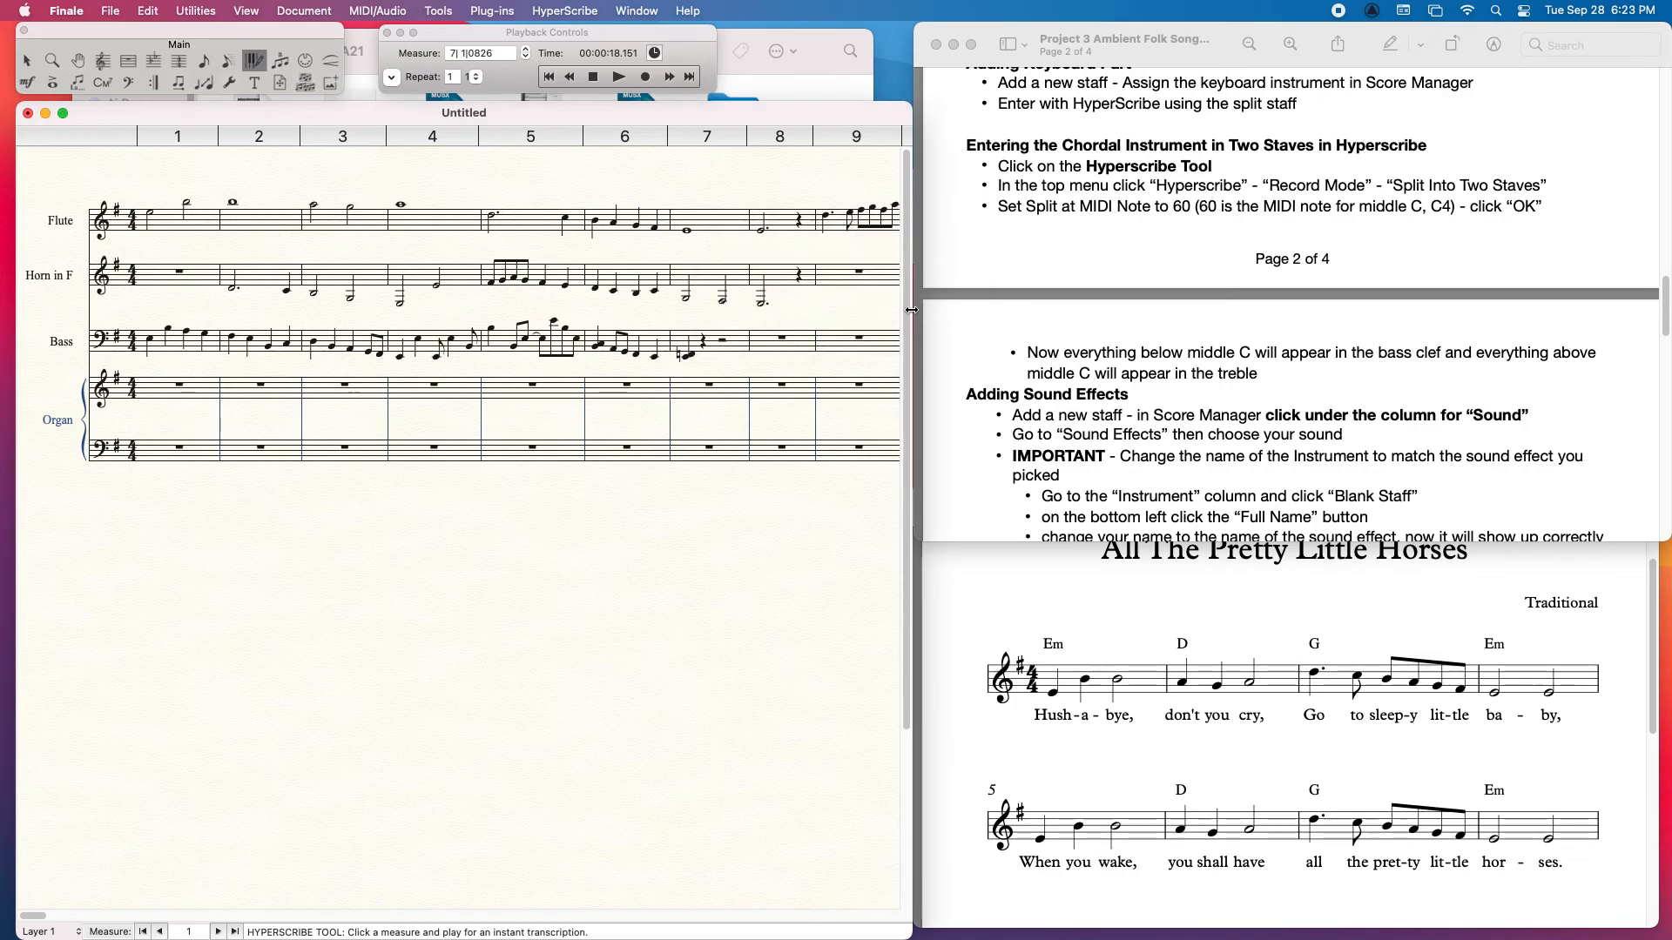
Step: Record a chordal organ part with HyperScribe on the two Organ staves, starting at measure 1 and stopping at measure 8
click(157, 388)
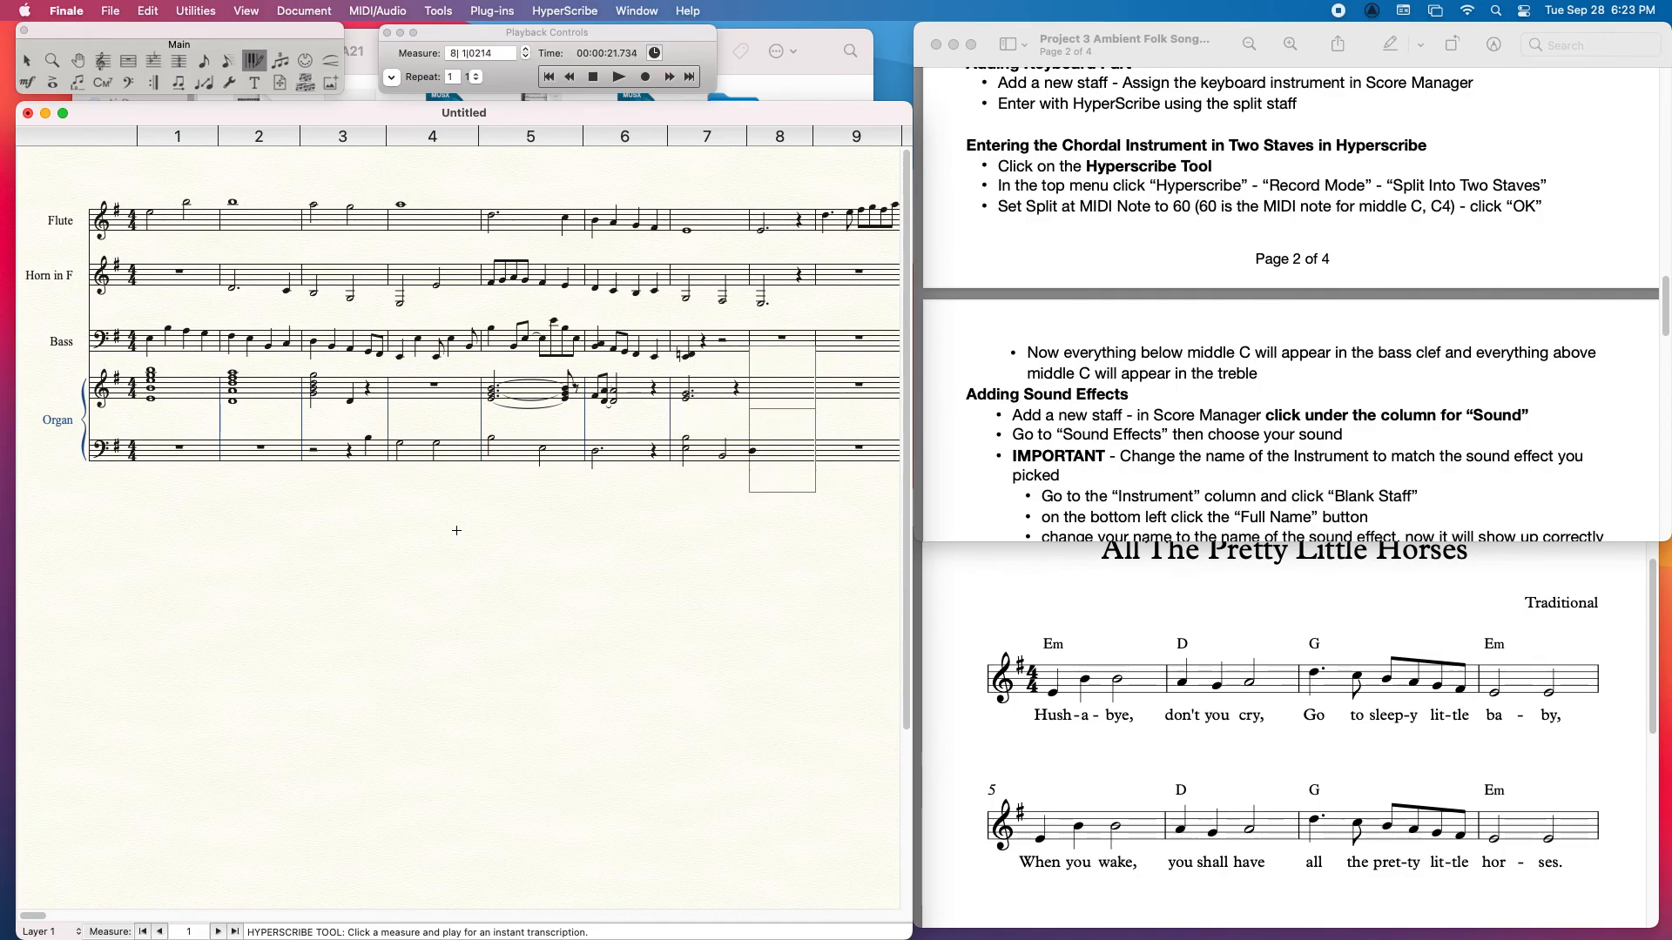
click(592, 76)
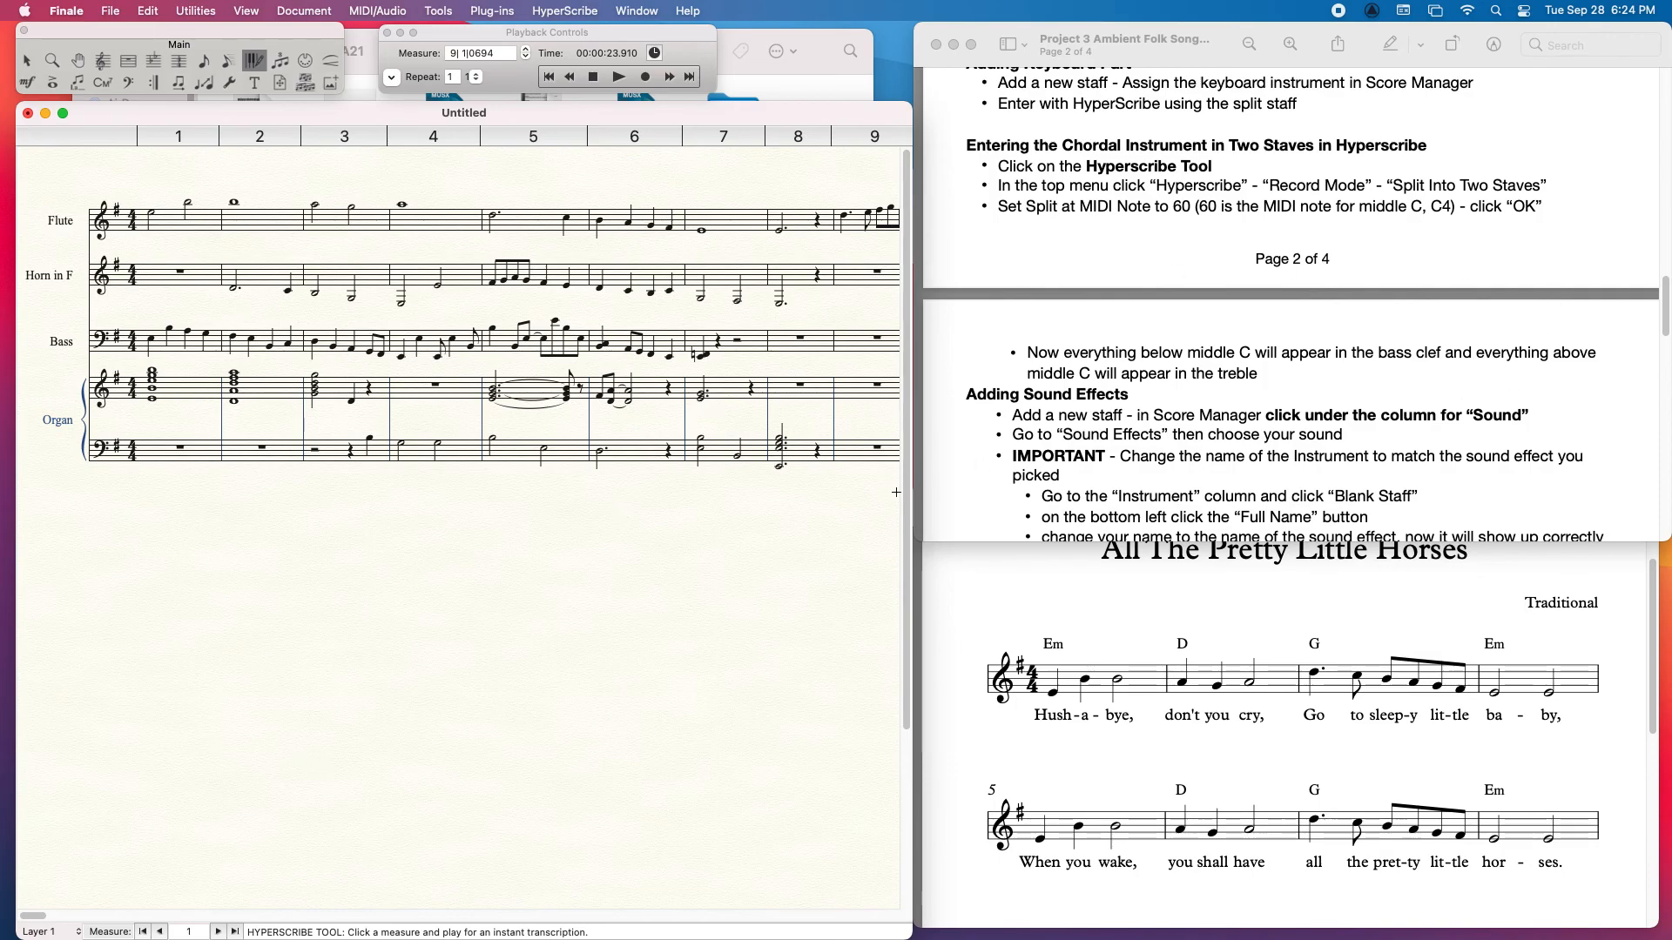
Step: Add a blank staff below the Organ staves and assign it the Helicopter sound from the sound effects
click(103, 60)
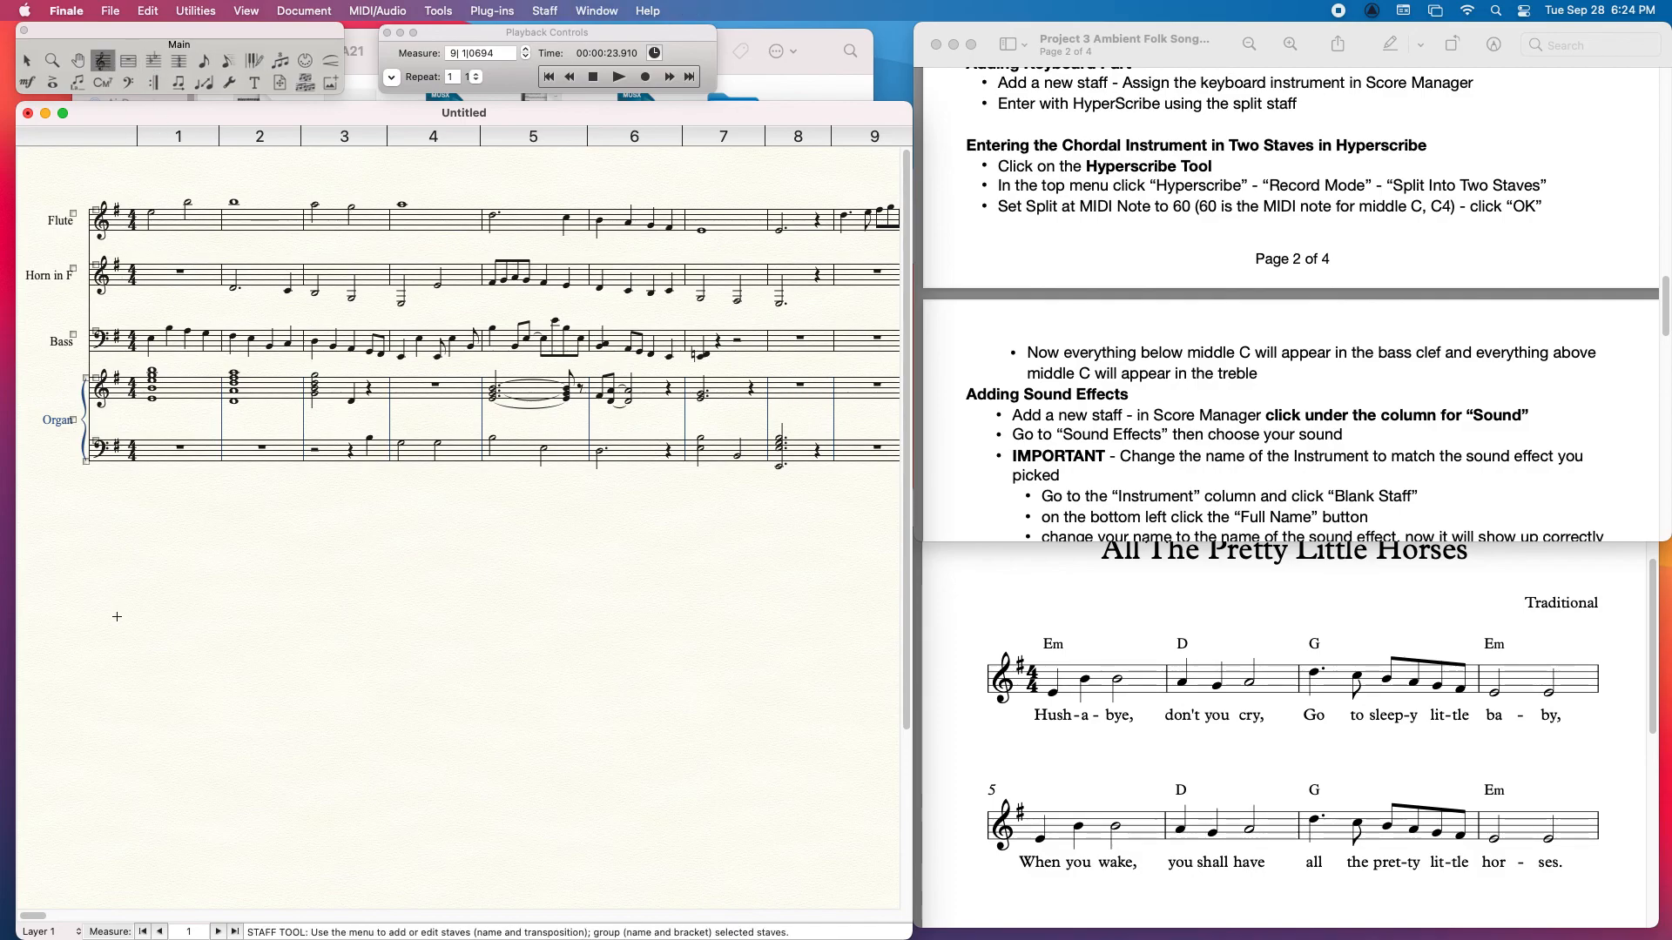
double_click(93, 498)
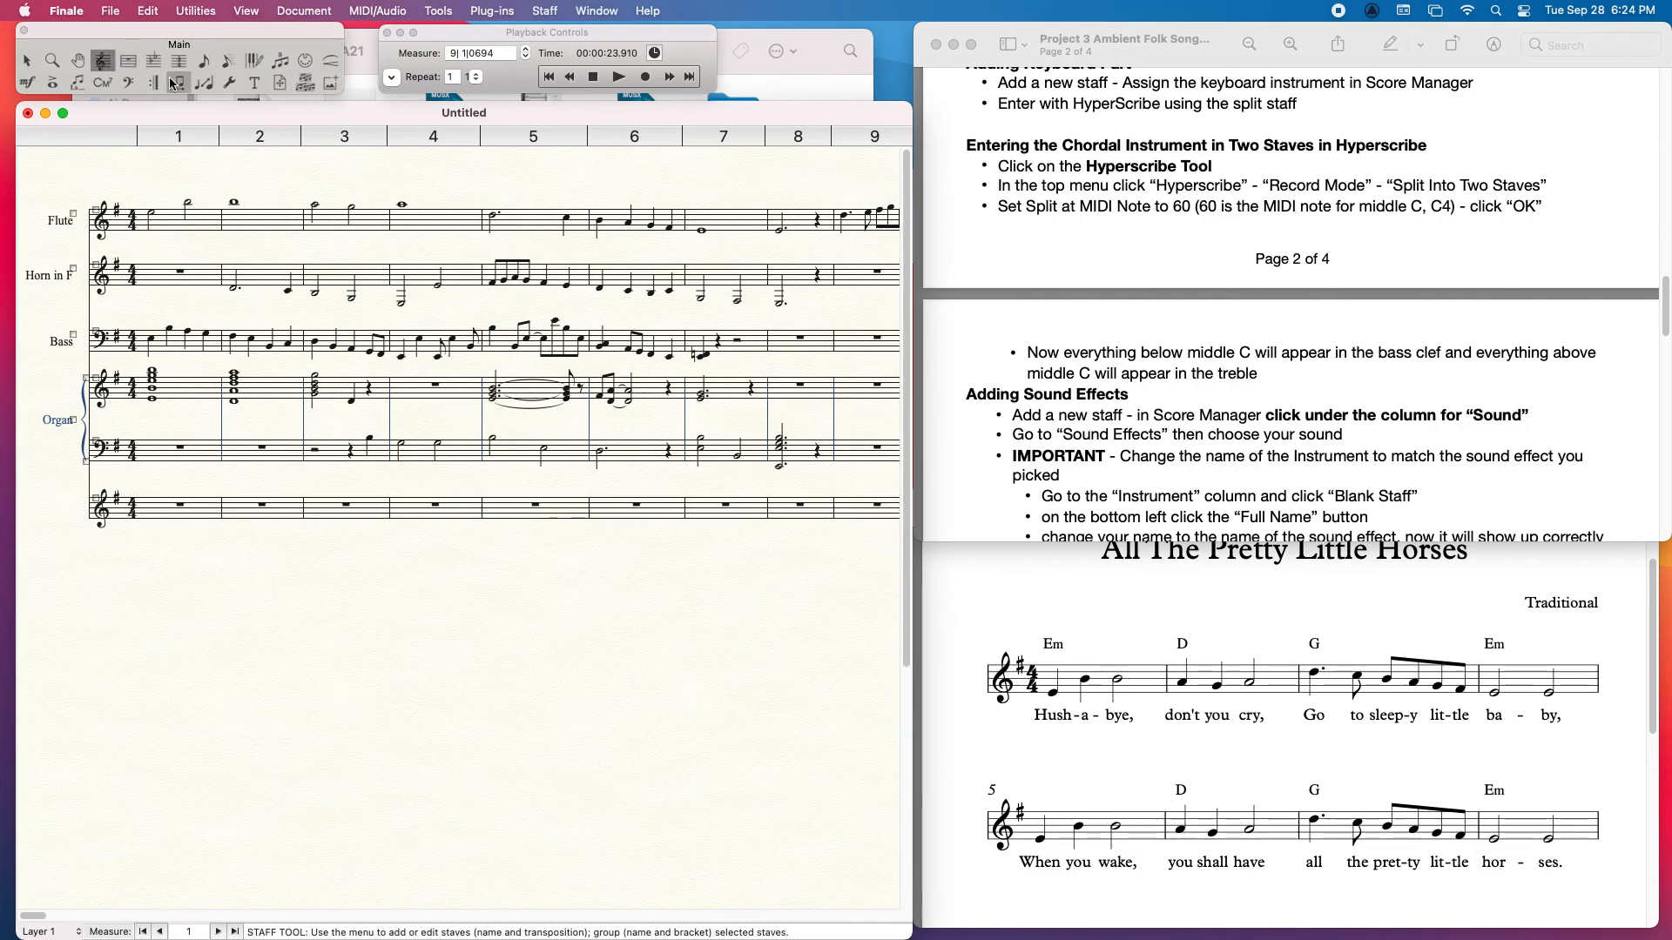
click(592, 11)
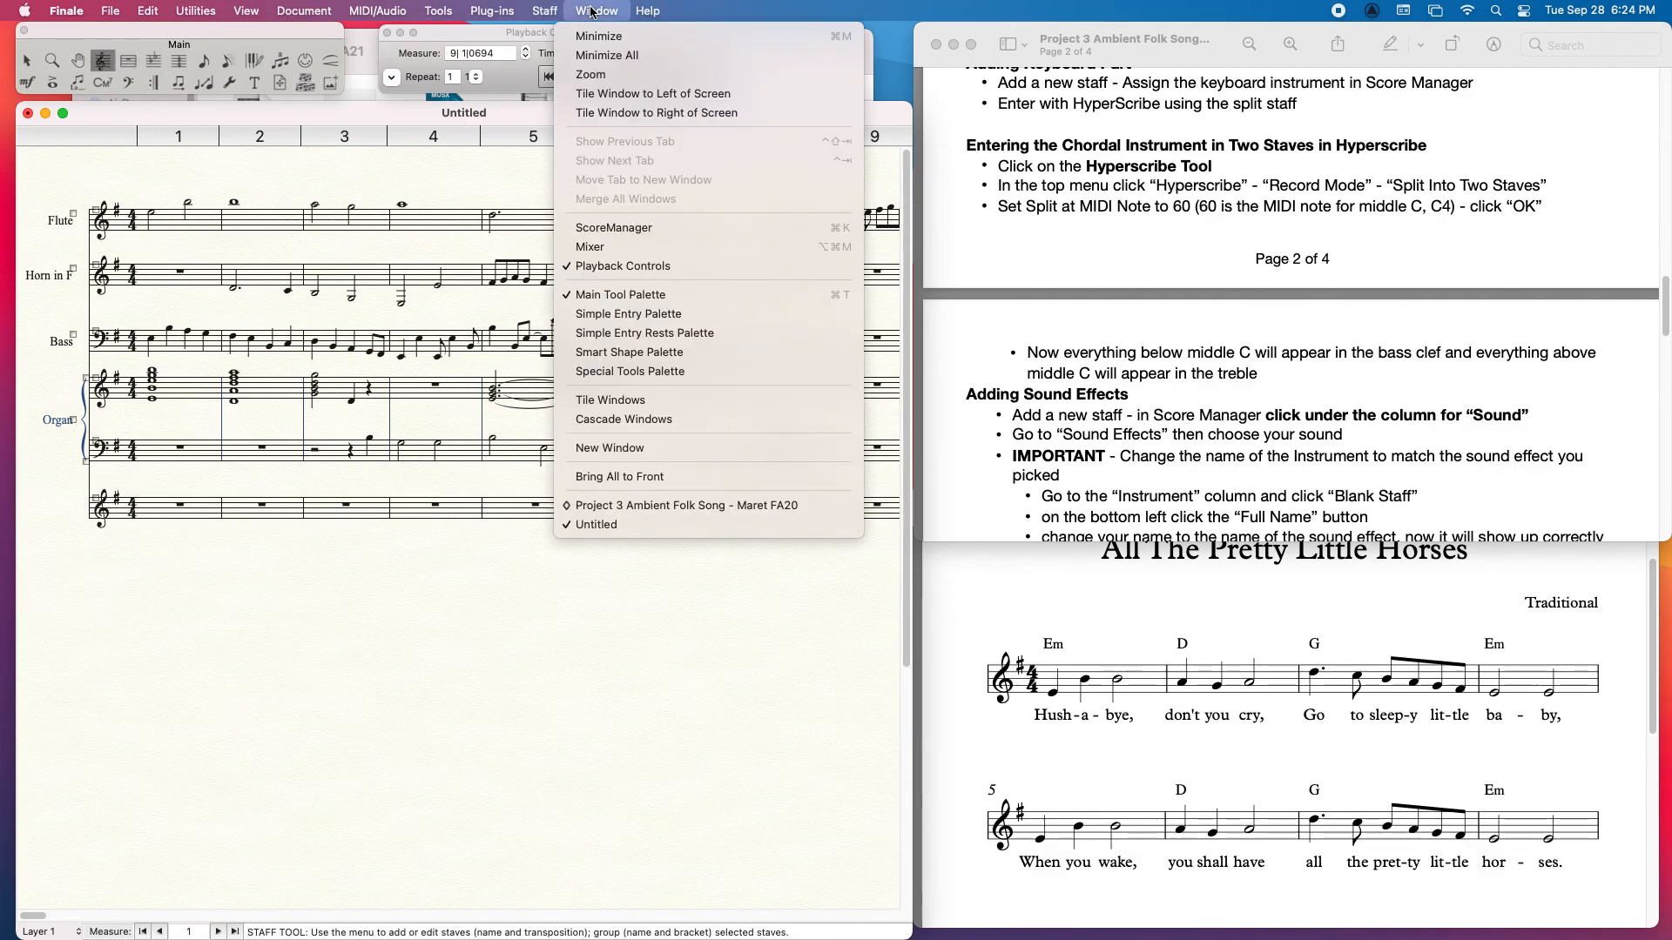
click(607, 228)
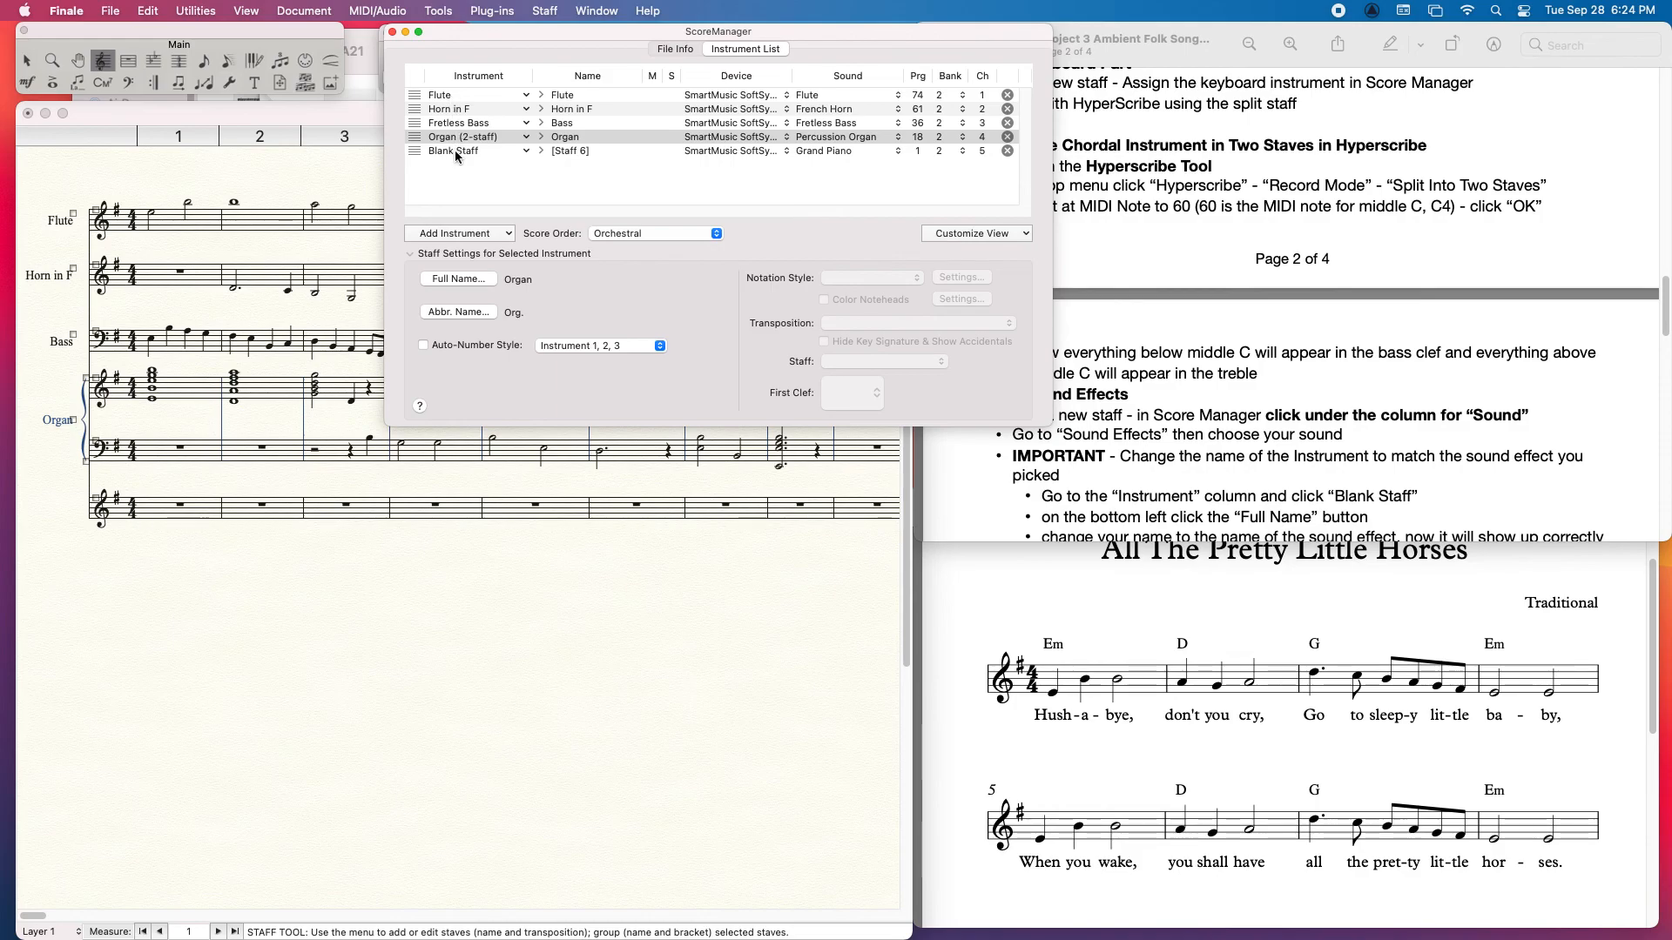
click(838, 151)
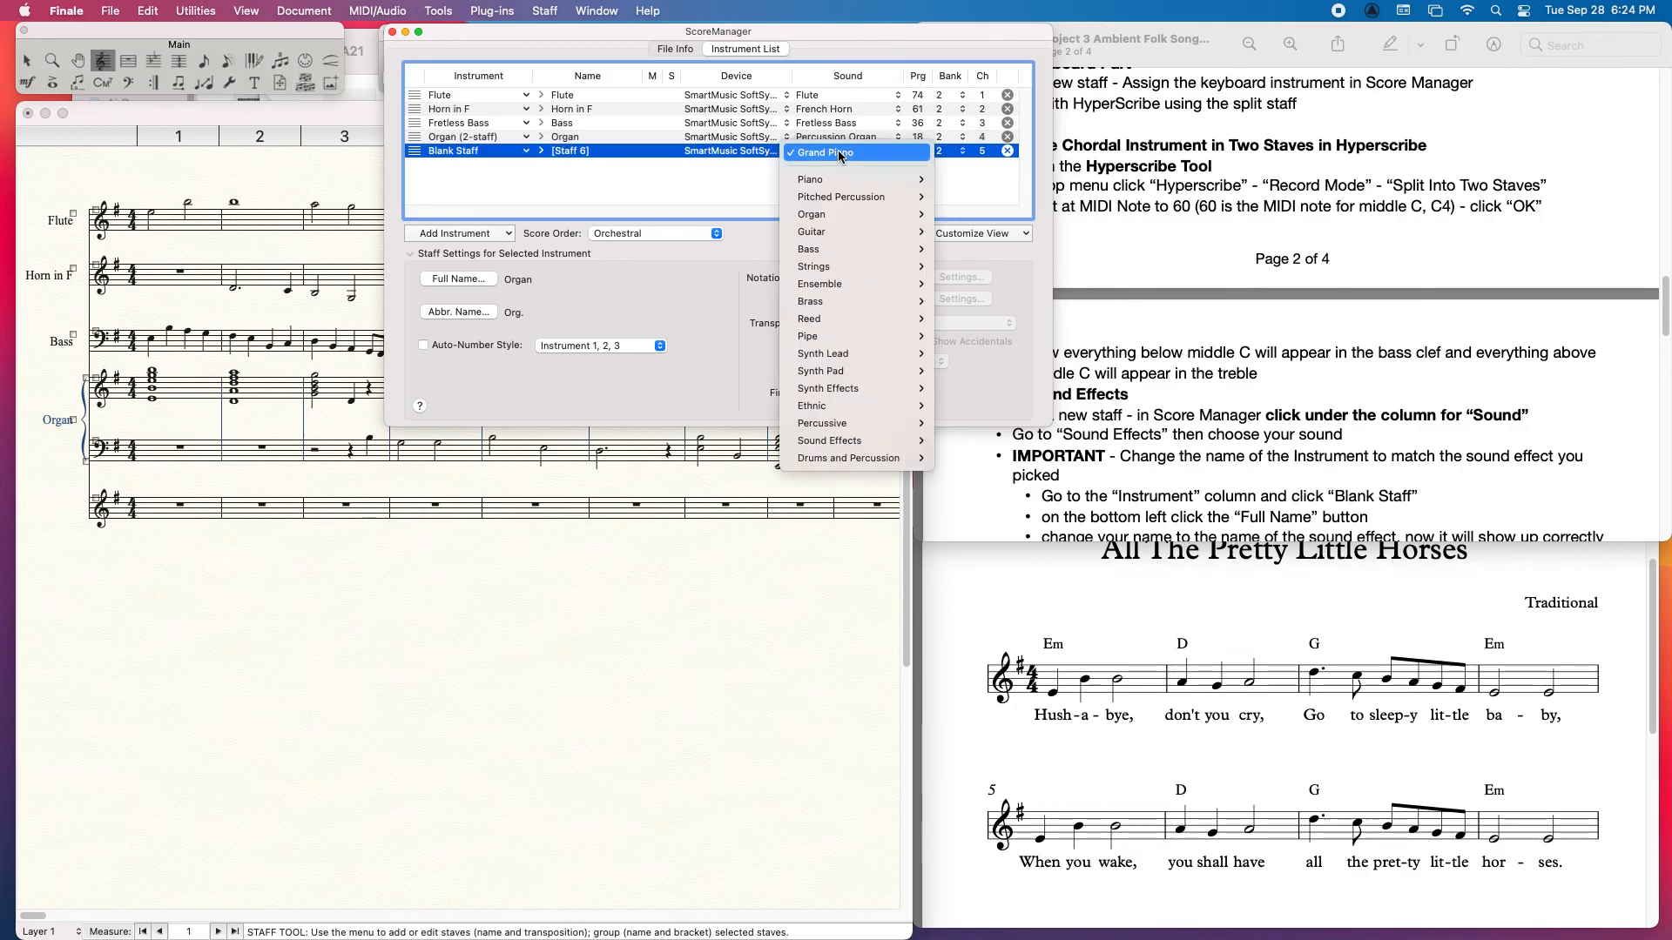
mouse_move(873, 445)
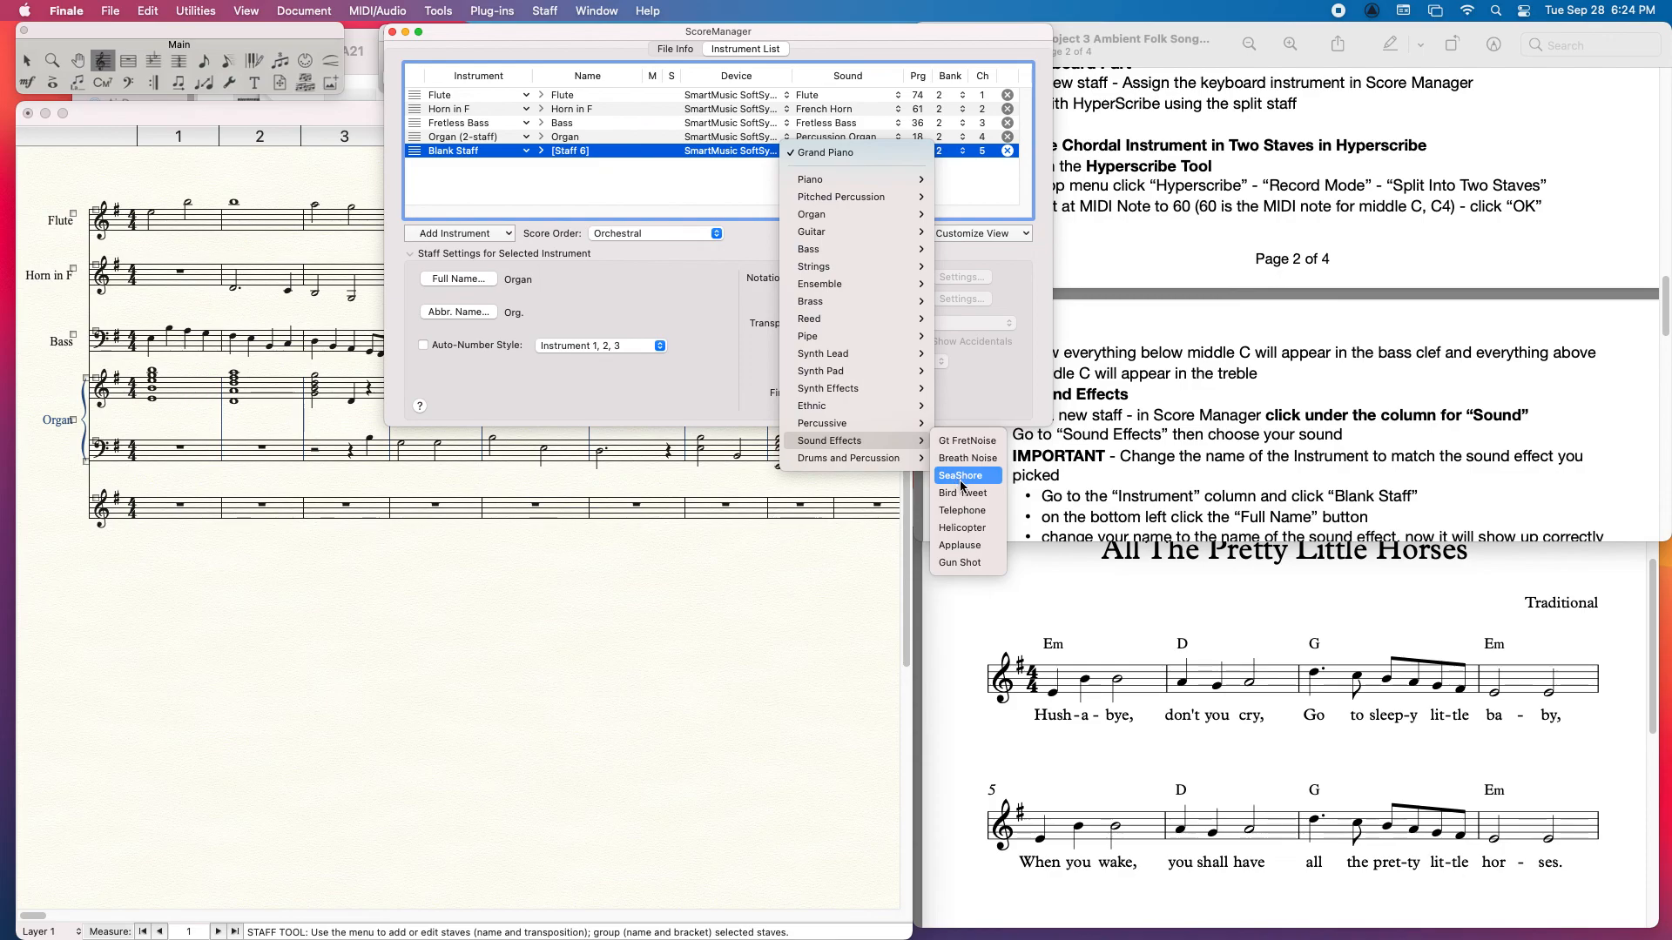
click(969, 529)
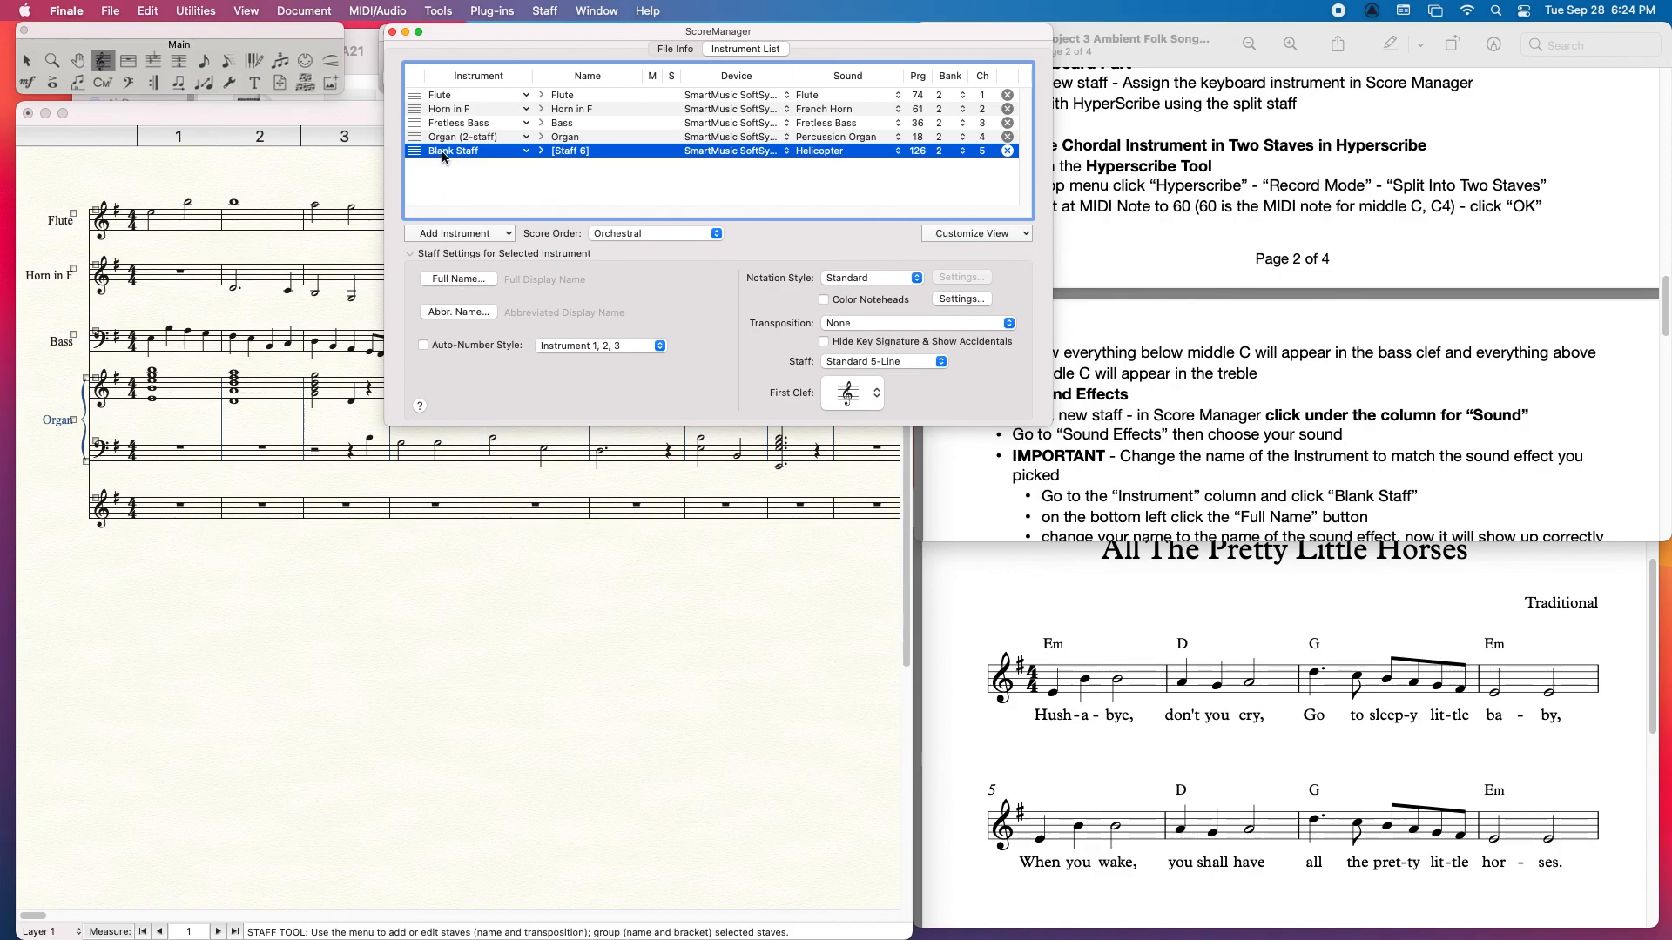
Step: Enter Helicopter as the new staff's full name and leave its abbreviated name empty
click(464, 281)
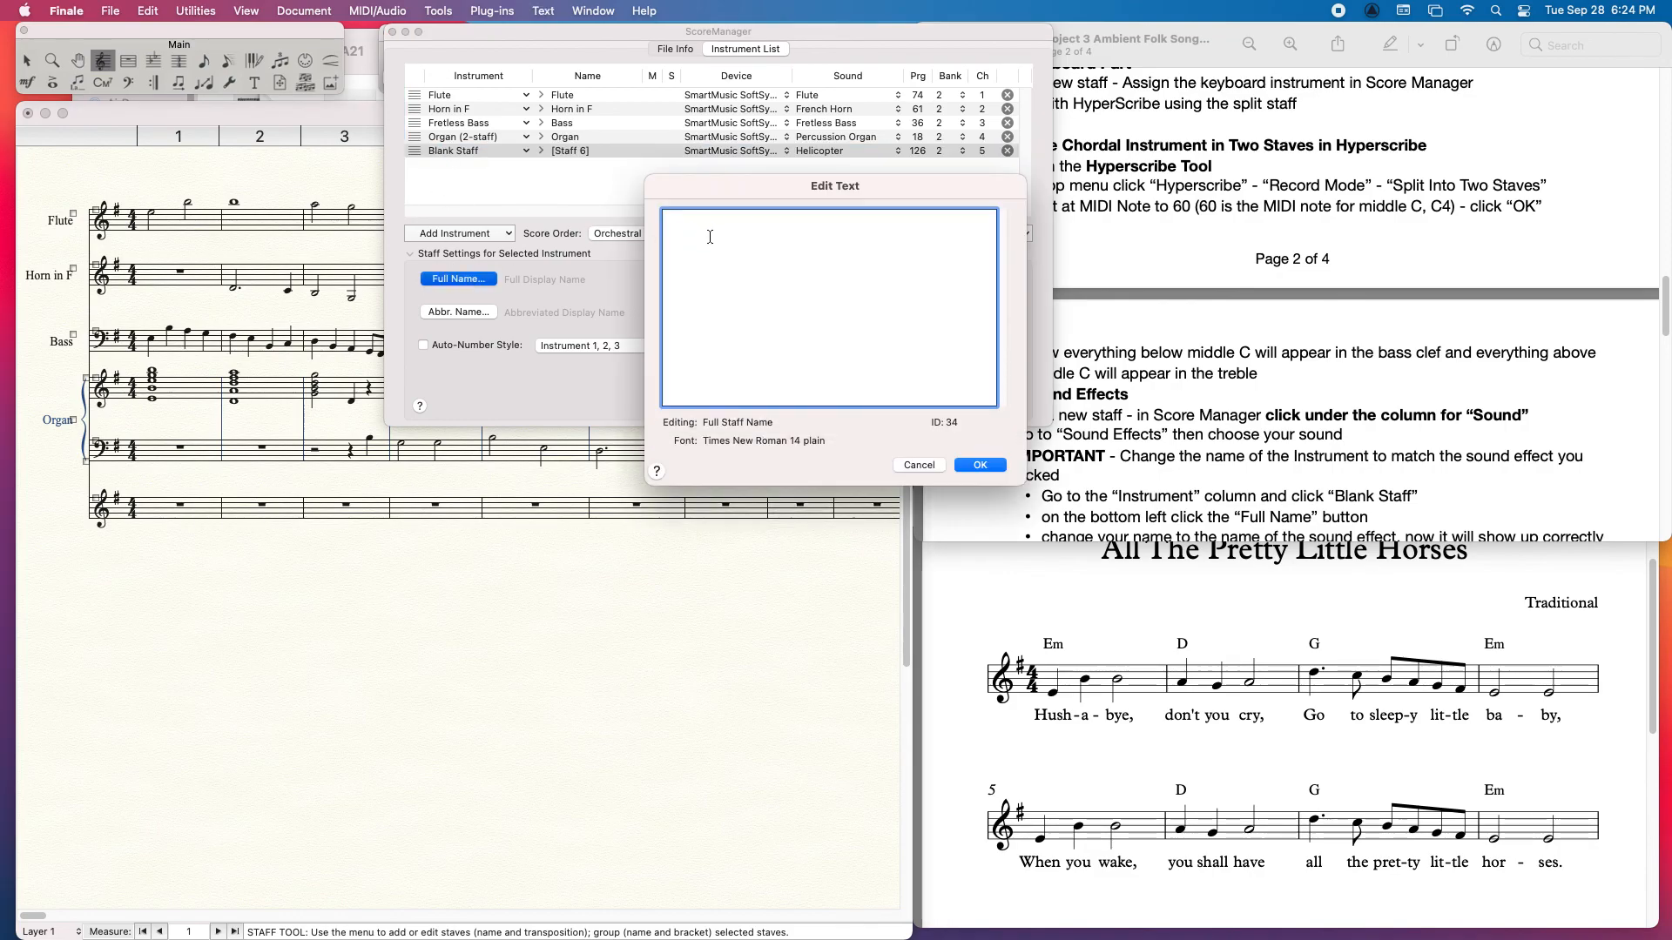
text(Helicopter)
click(977, 468)
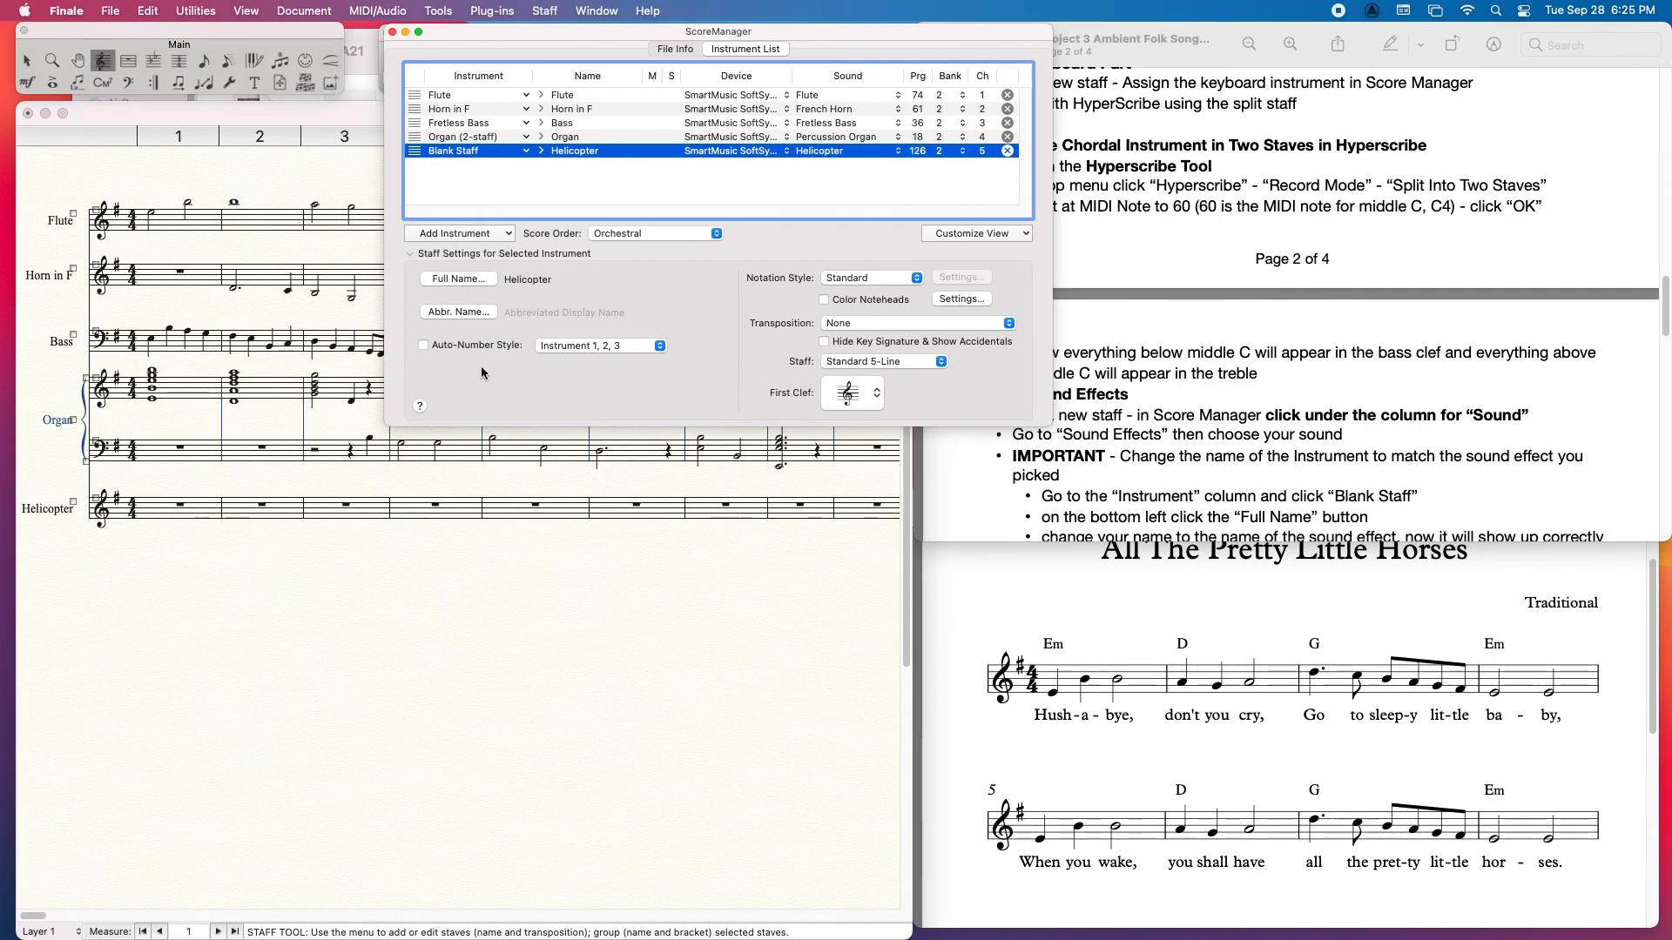
click(460, 313)
click(919, 466)
click(135, 174)
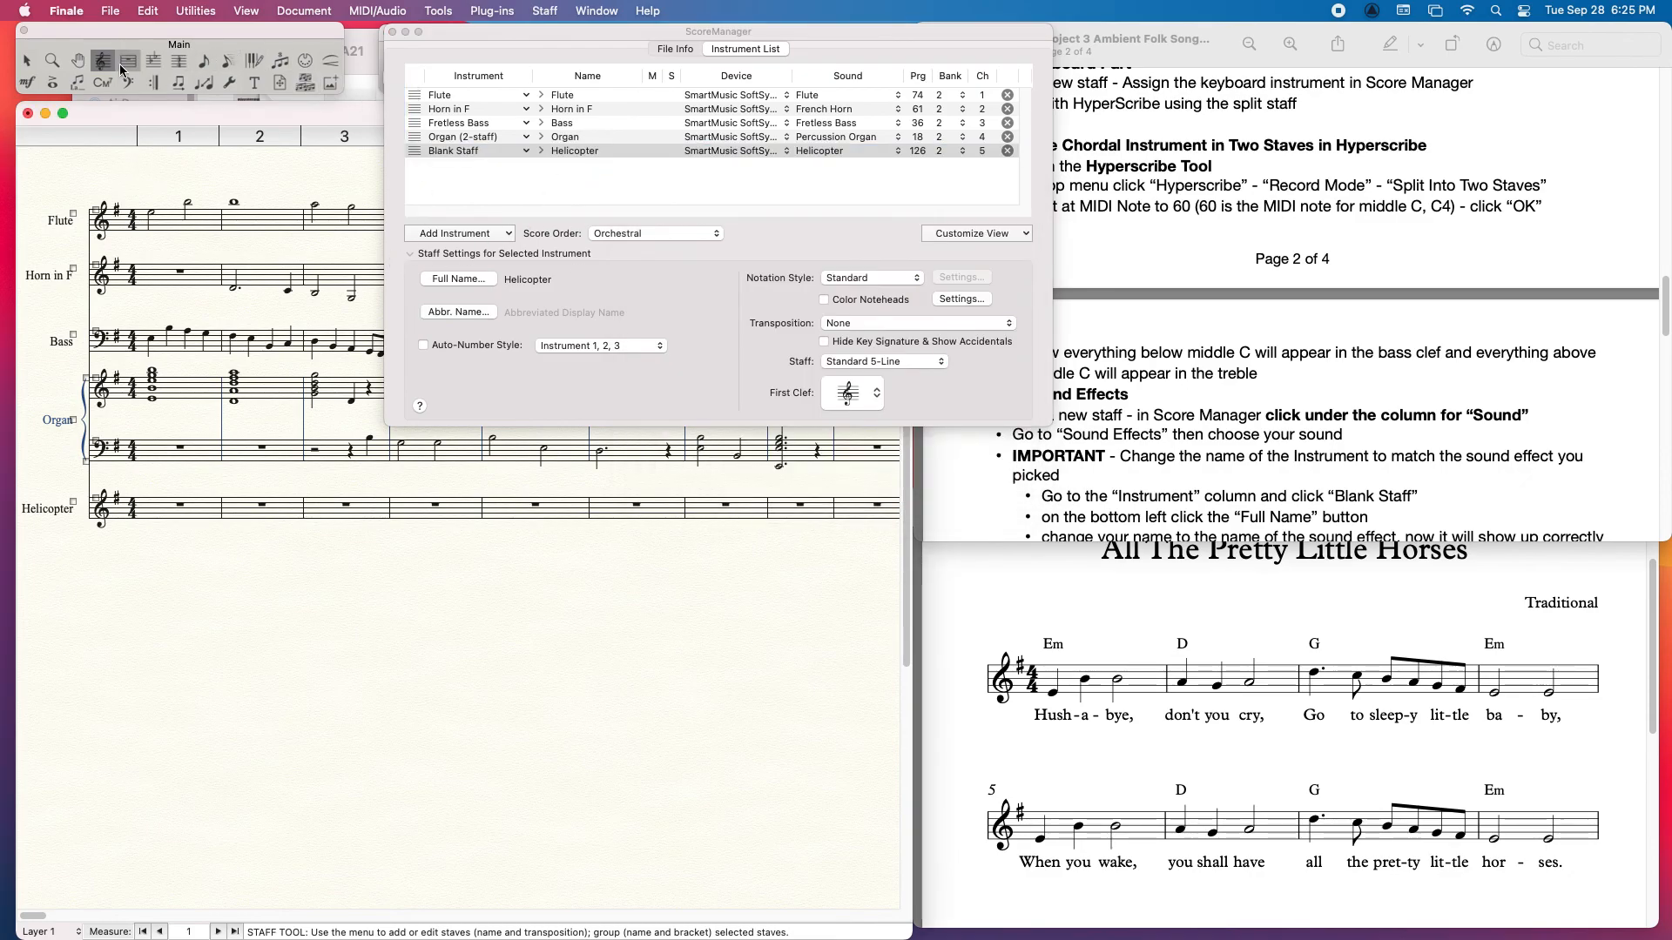
Step: Close ScoreManager and activate measure 1 of the Helicopter staff with Speedy Entry to test its sound
click(227, 61)
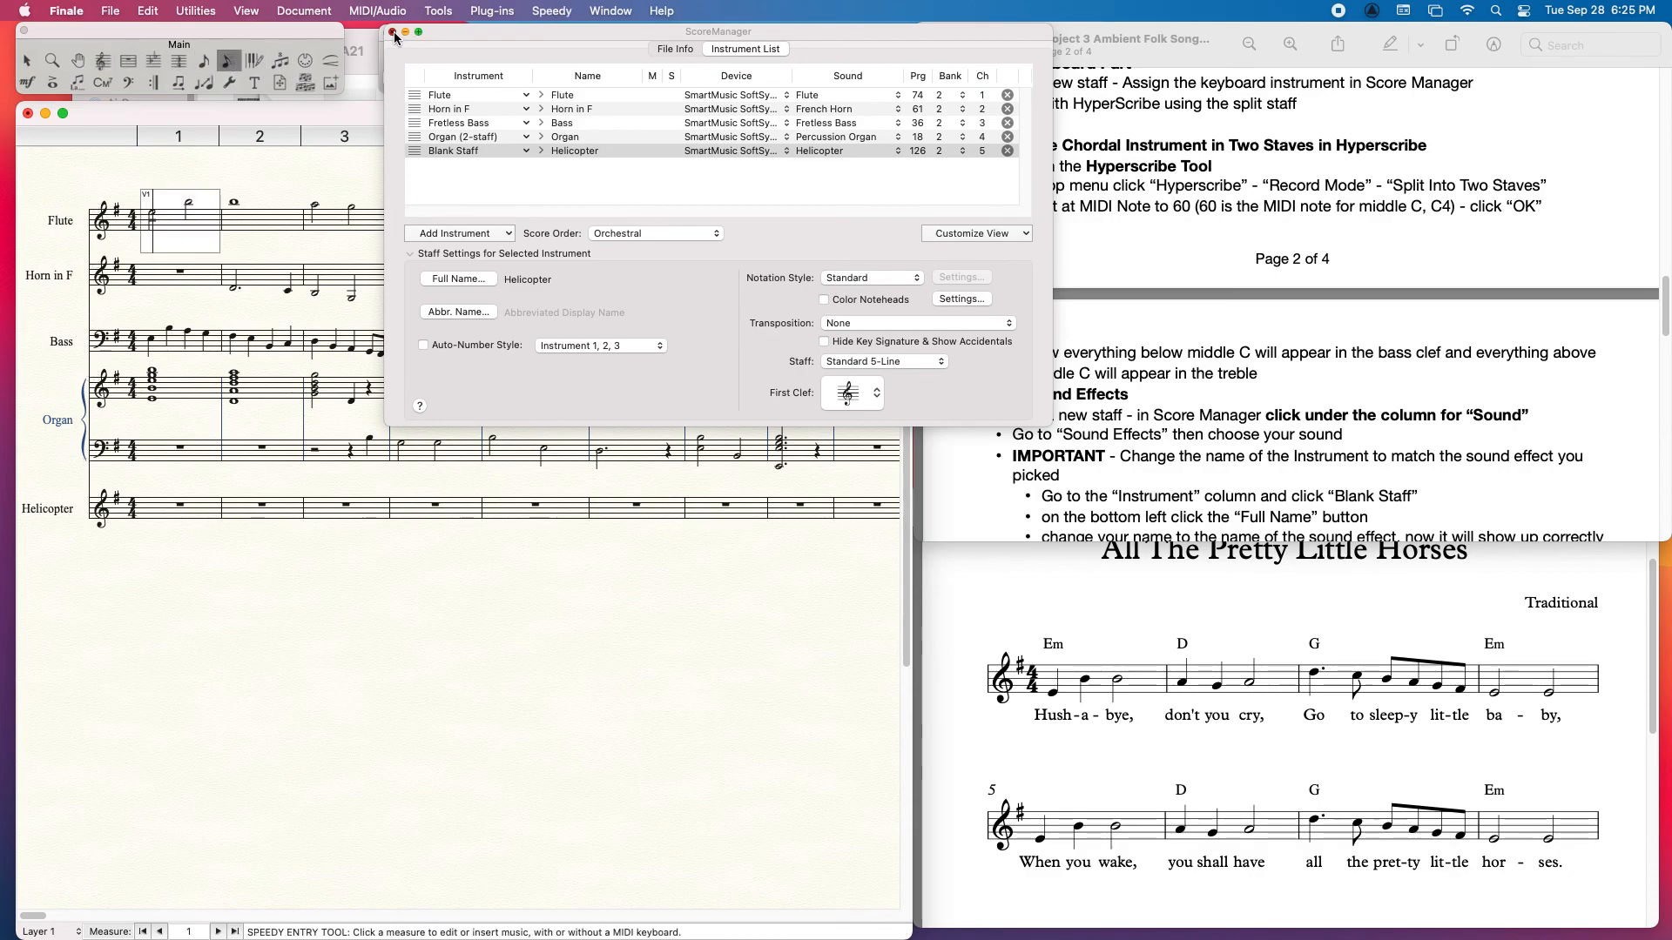
click(392, 31)
click(157, 504)
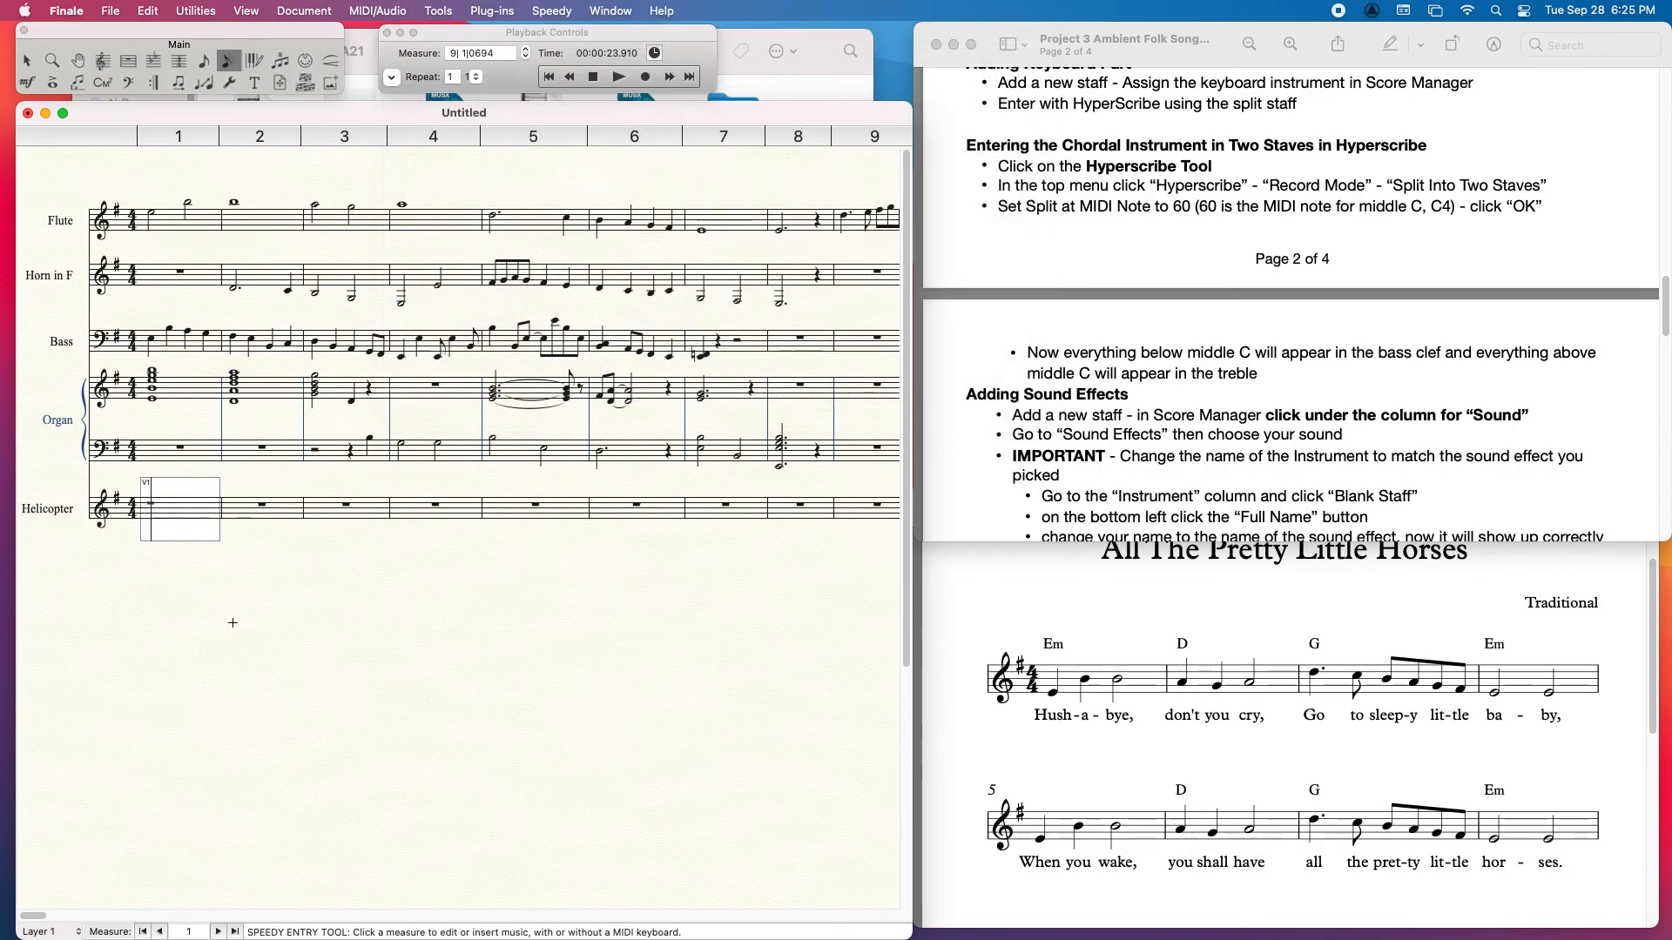
click(185, 599)
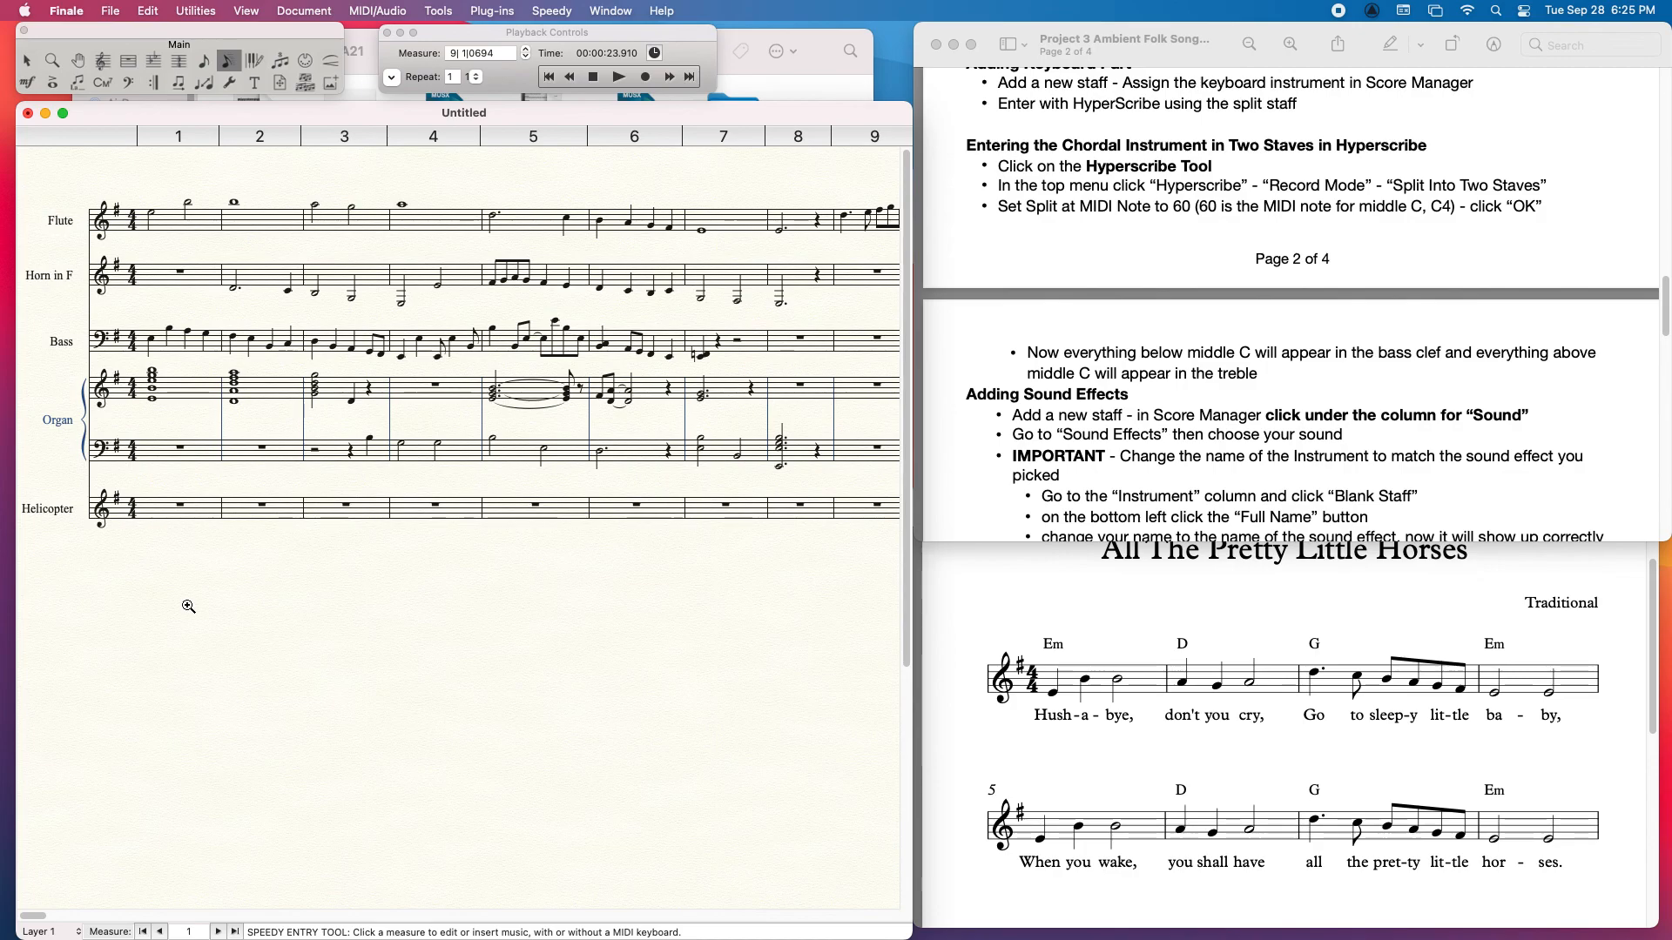
Step: Raise the Helicopter staff's volume slightly in Studio View, and leave that view
key(super+shift+e)
drag(92, 754, 106, 754)
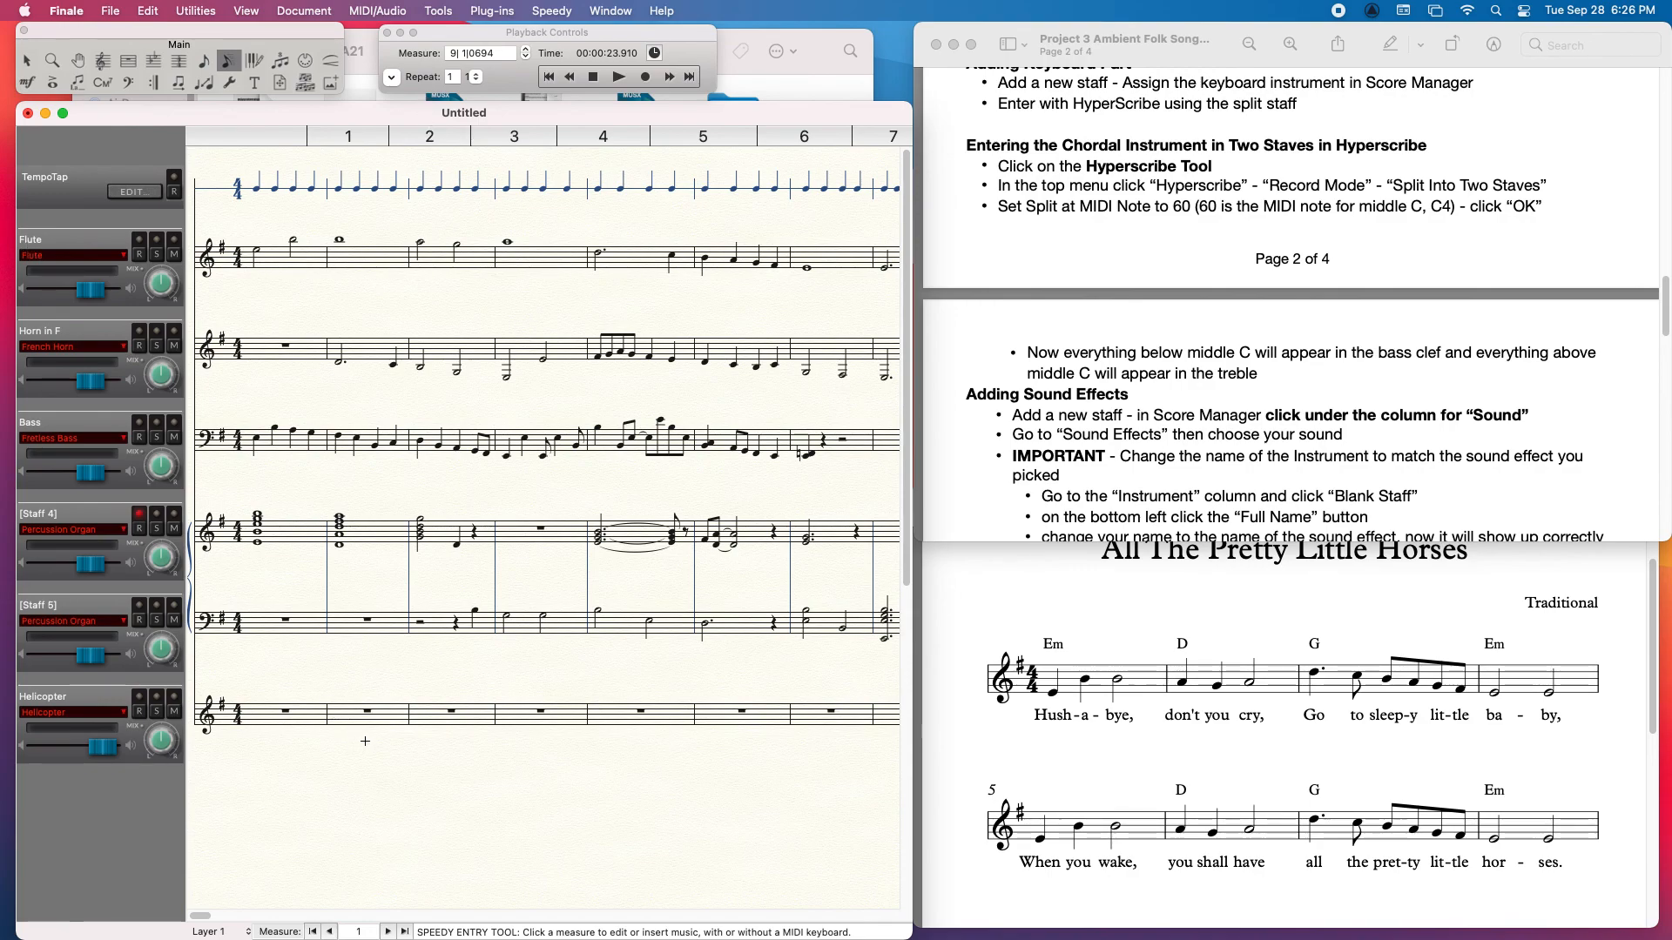
key(super+e)
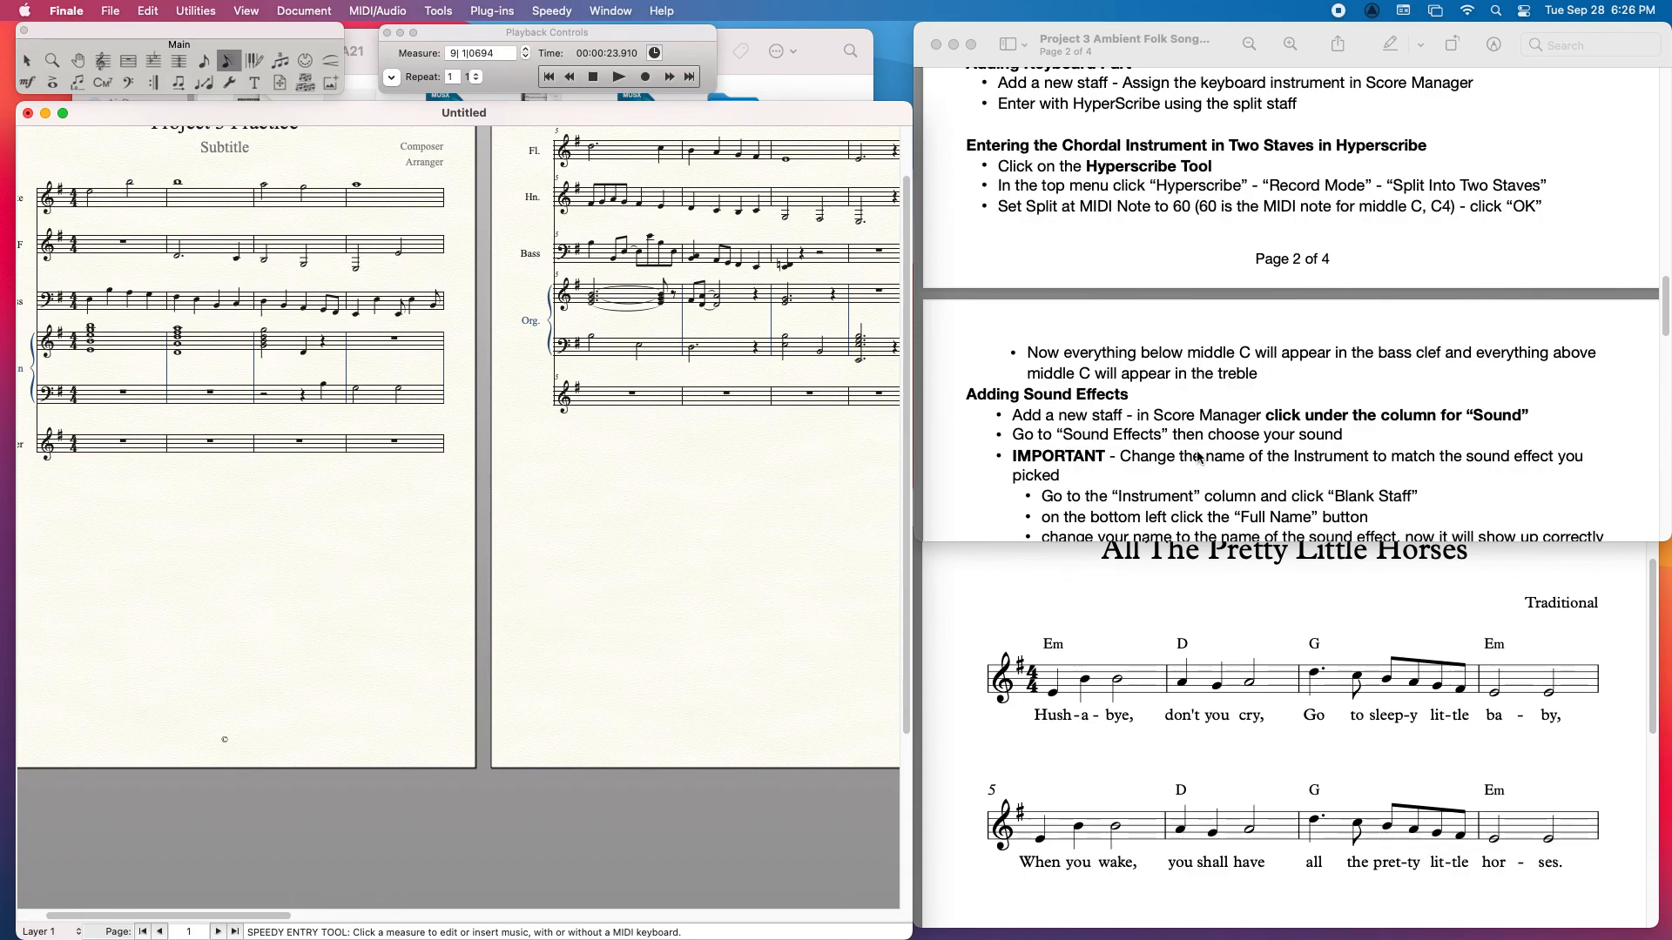
Step: Add a blank staff below the Helicopter staff and assign it the World Percussion sound from the drums and percussion sounds
drag(1665, 305, 1668, 375)
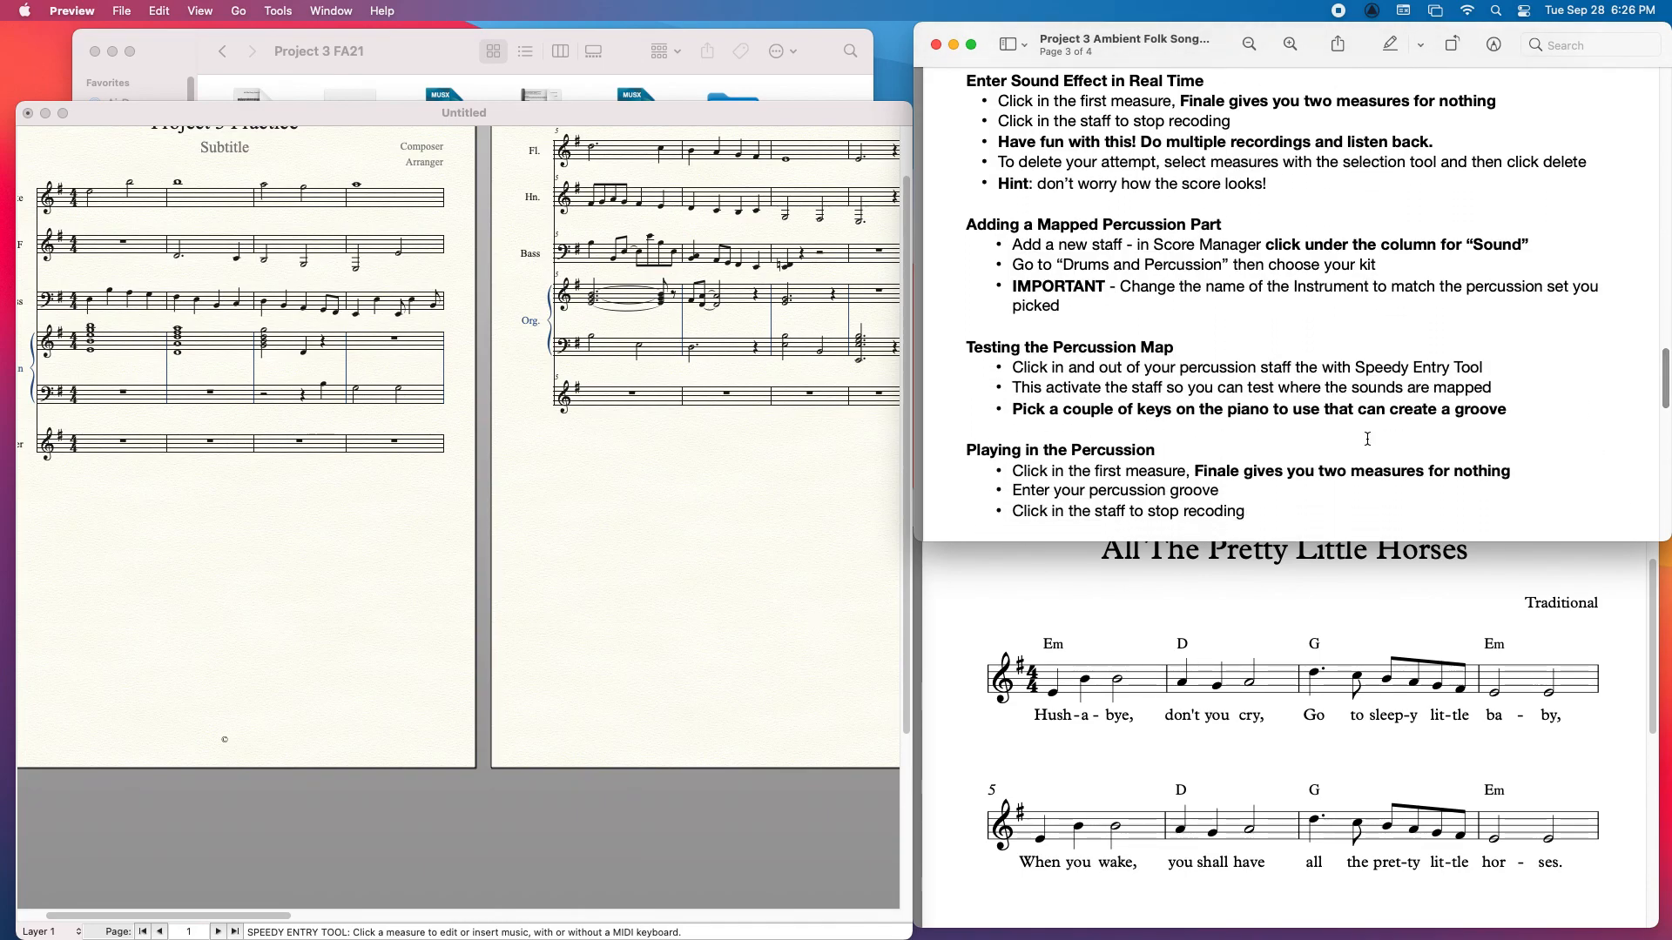
click(167, 113)
click(102, 61)
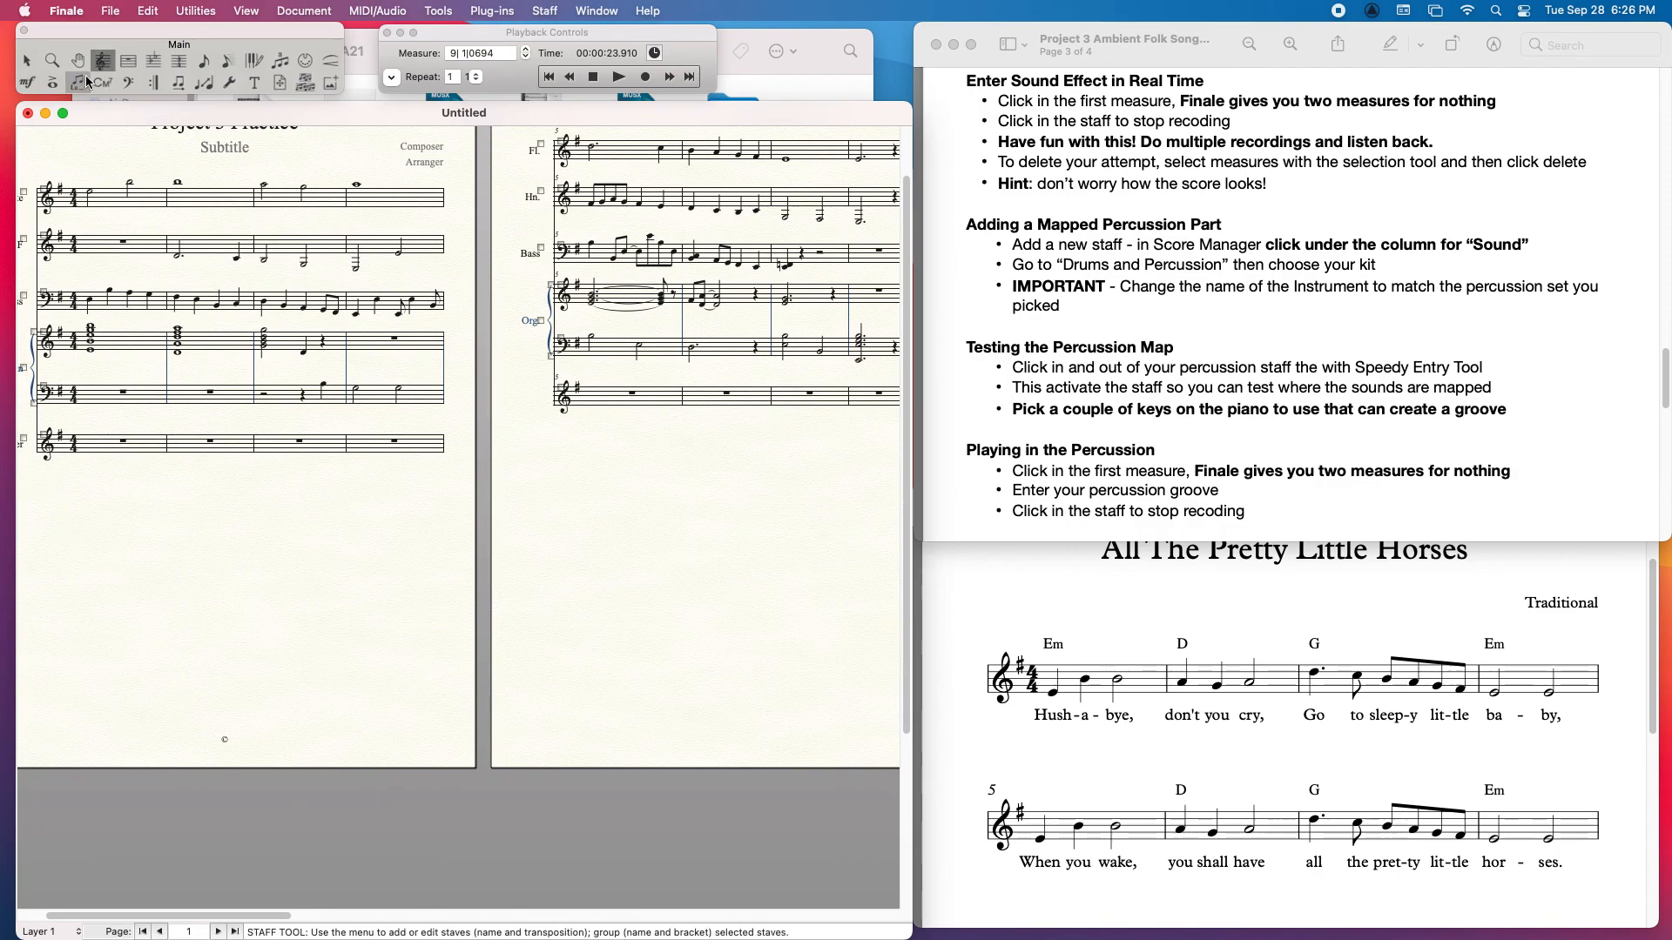
key(super+e)
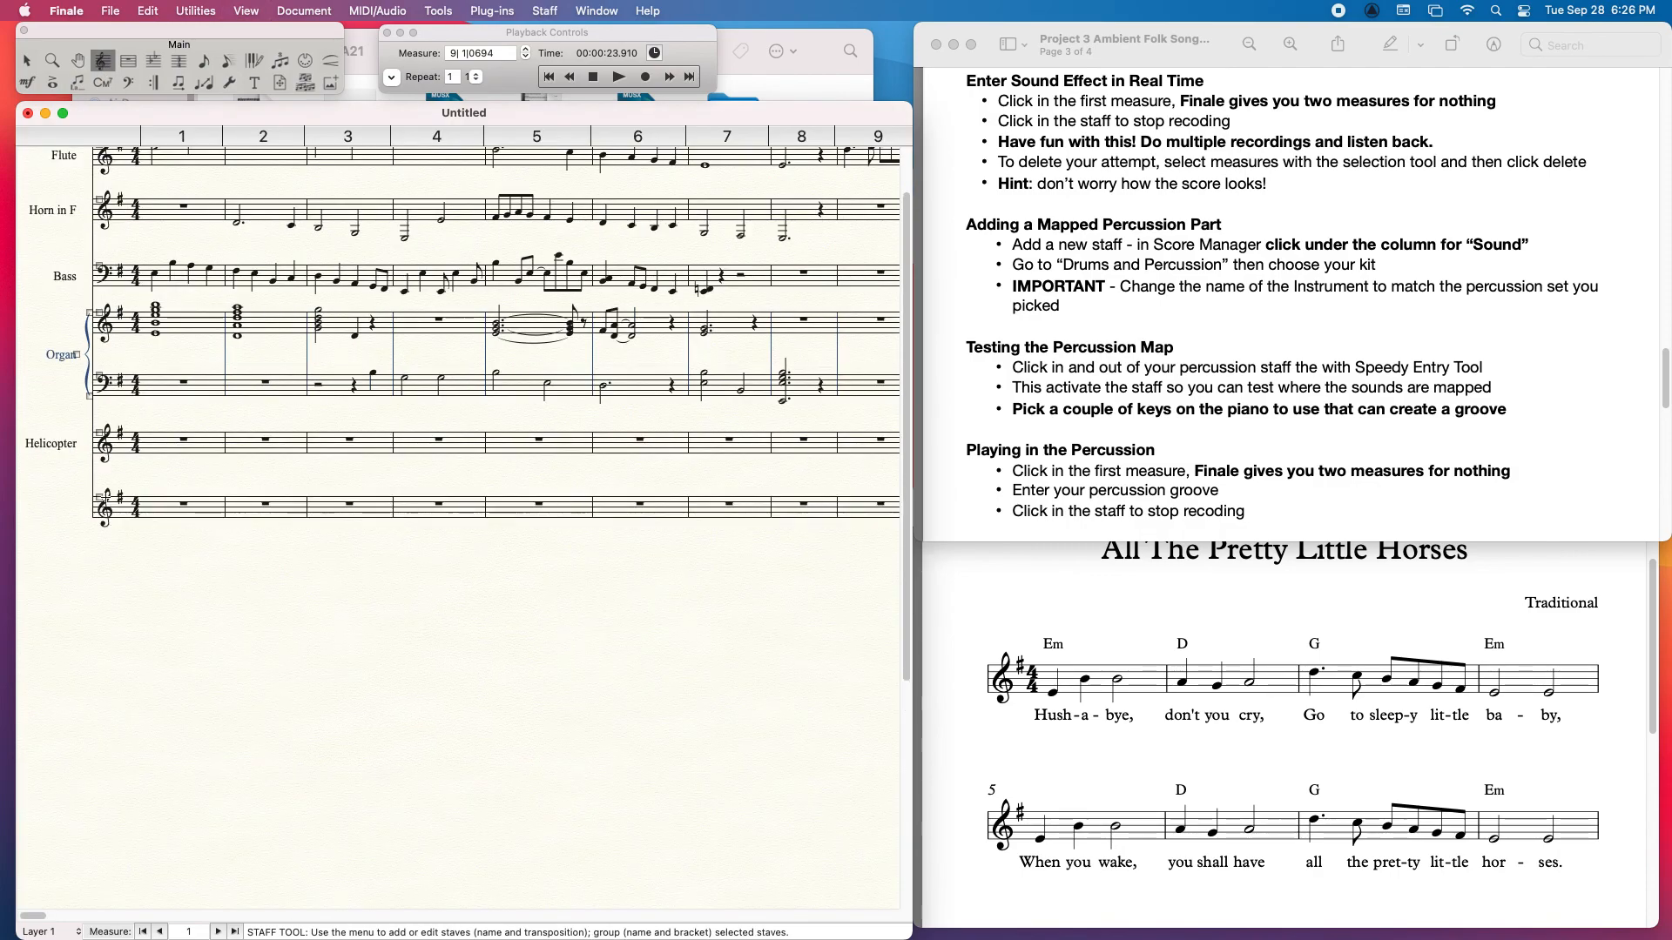
click(604, 12)
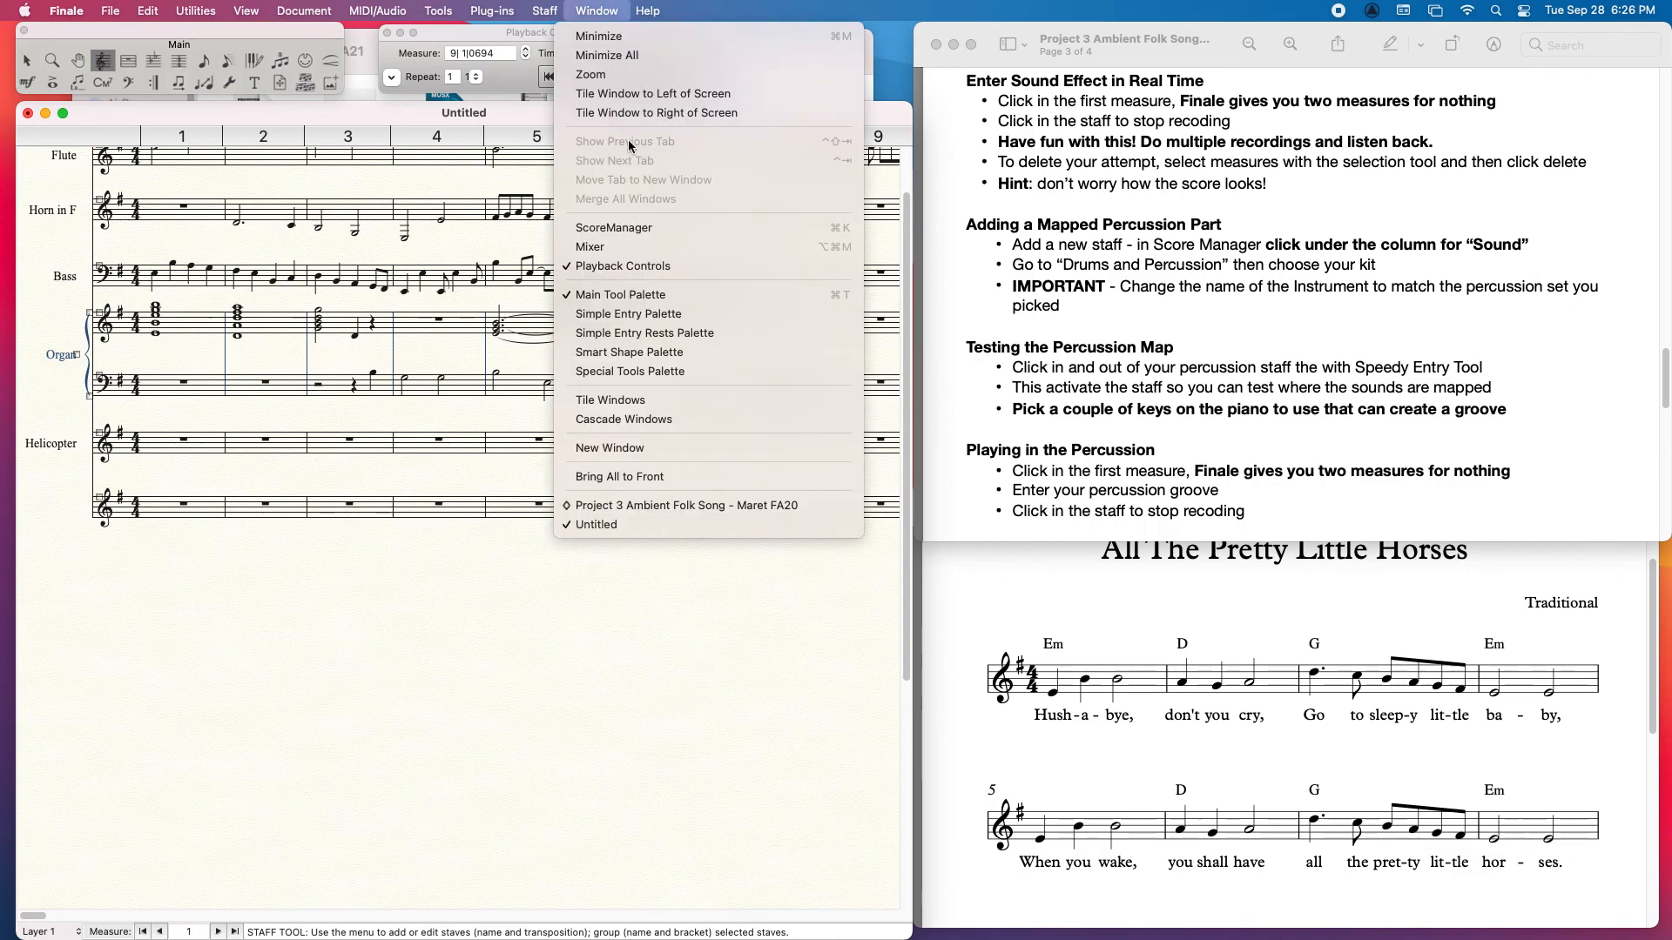
click(645, 228)
click(828, 167)
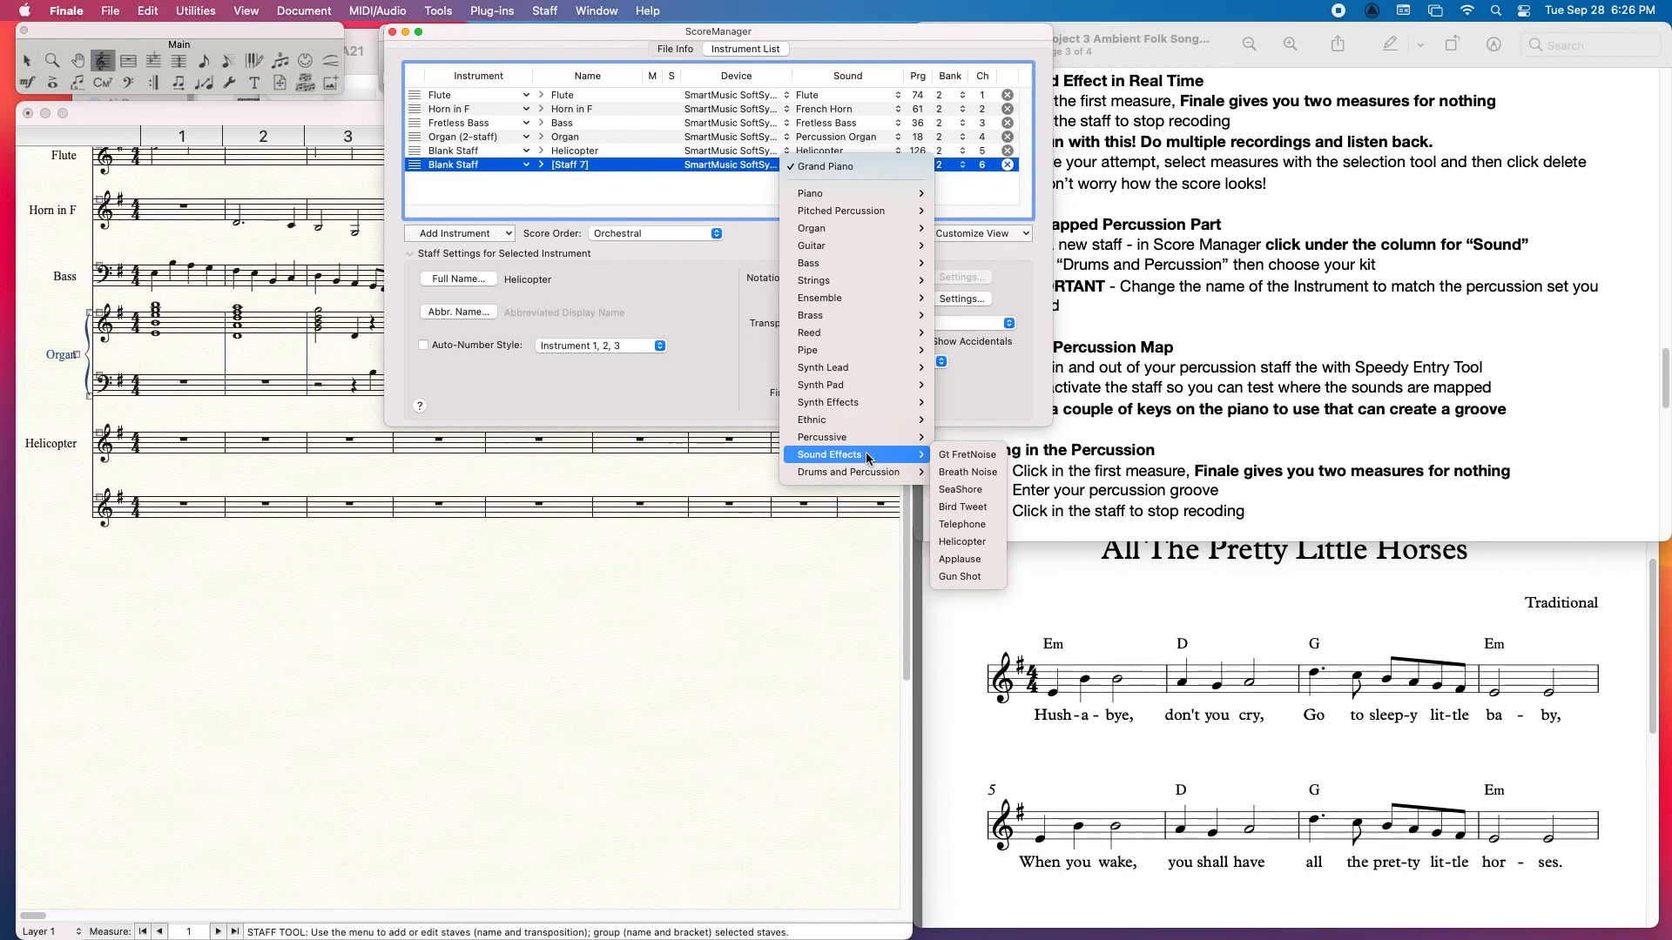
mouse_move(872, 476)
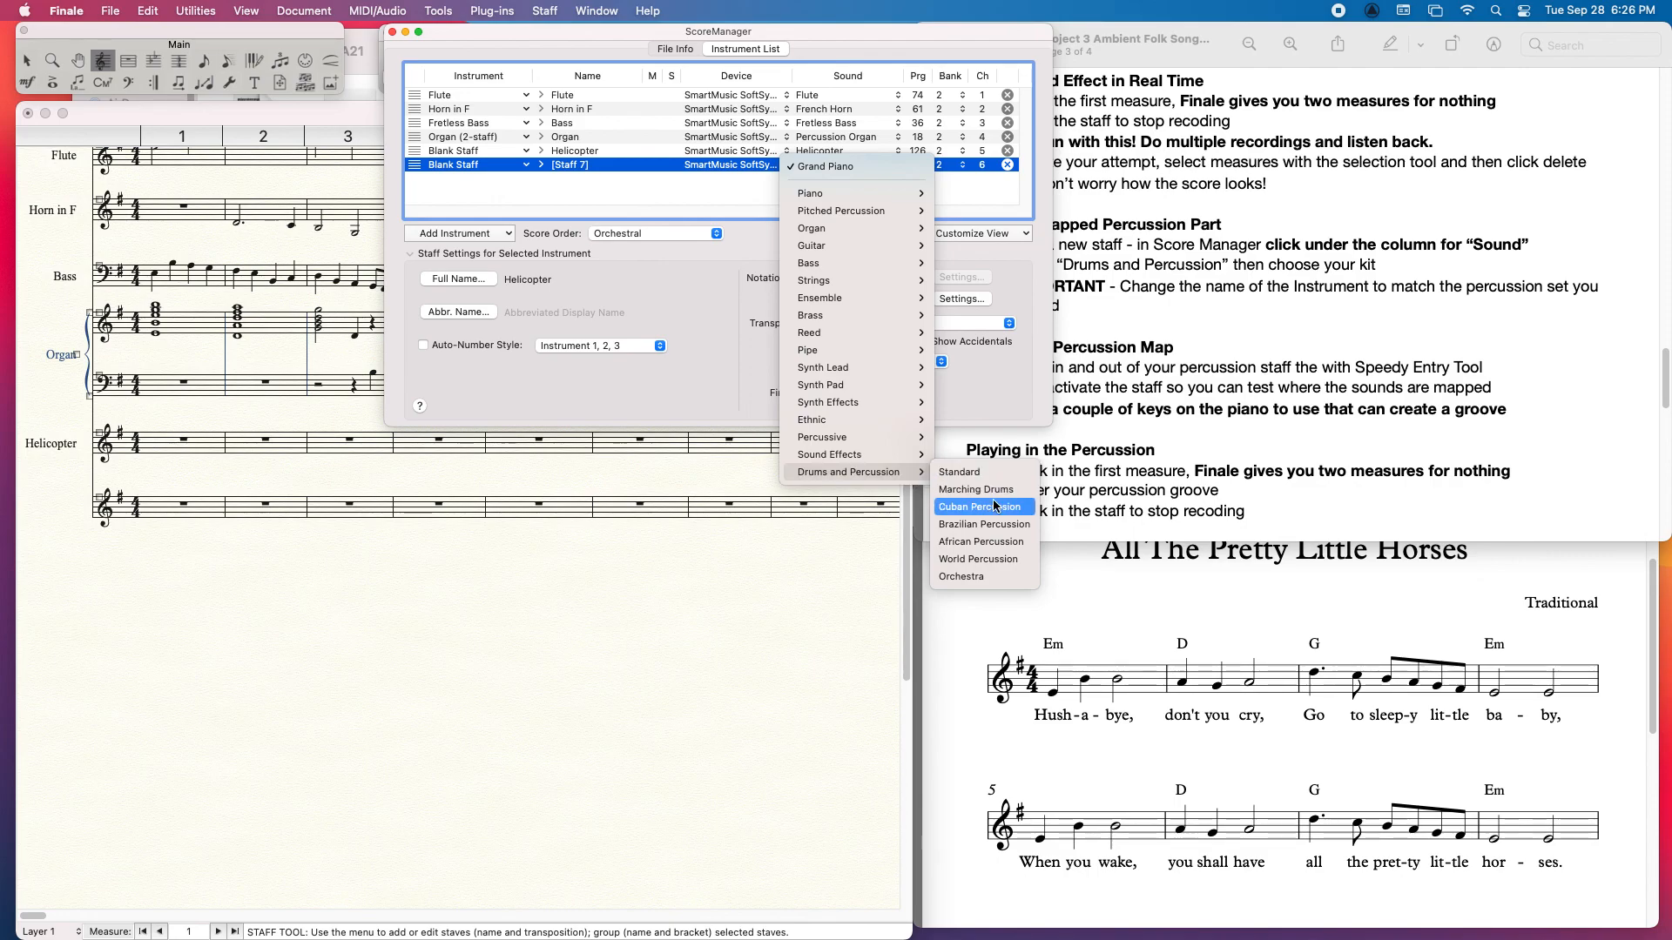
click(993, 560)
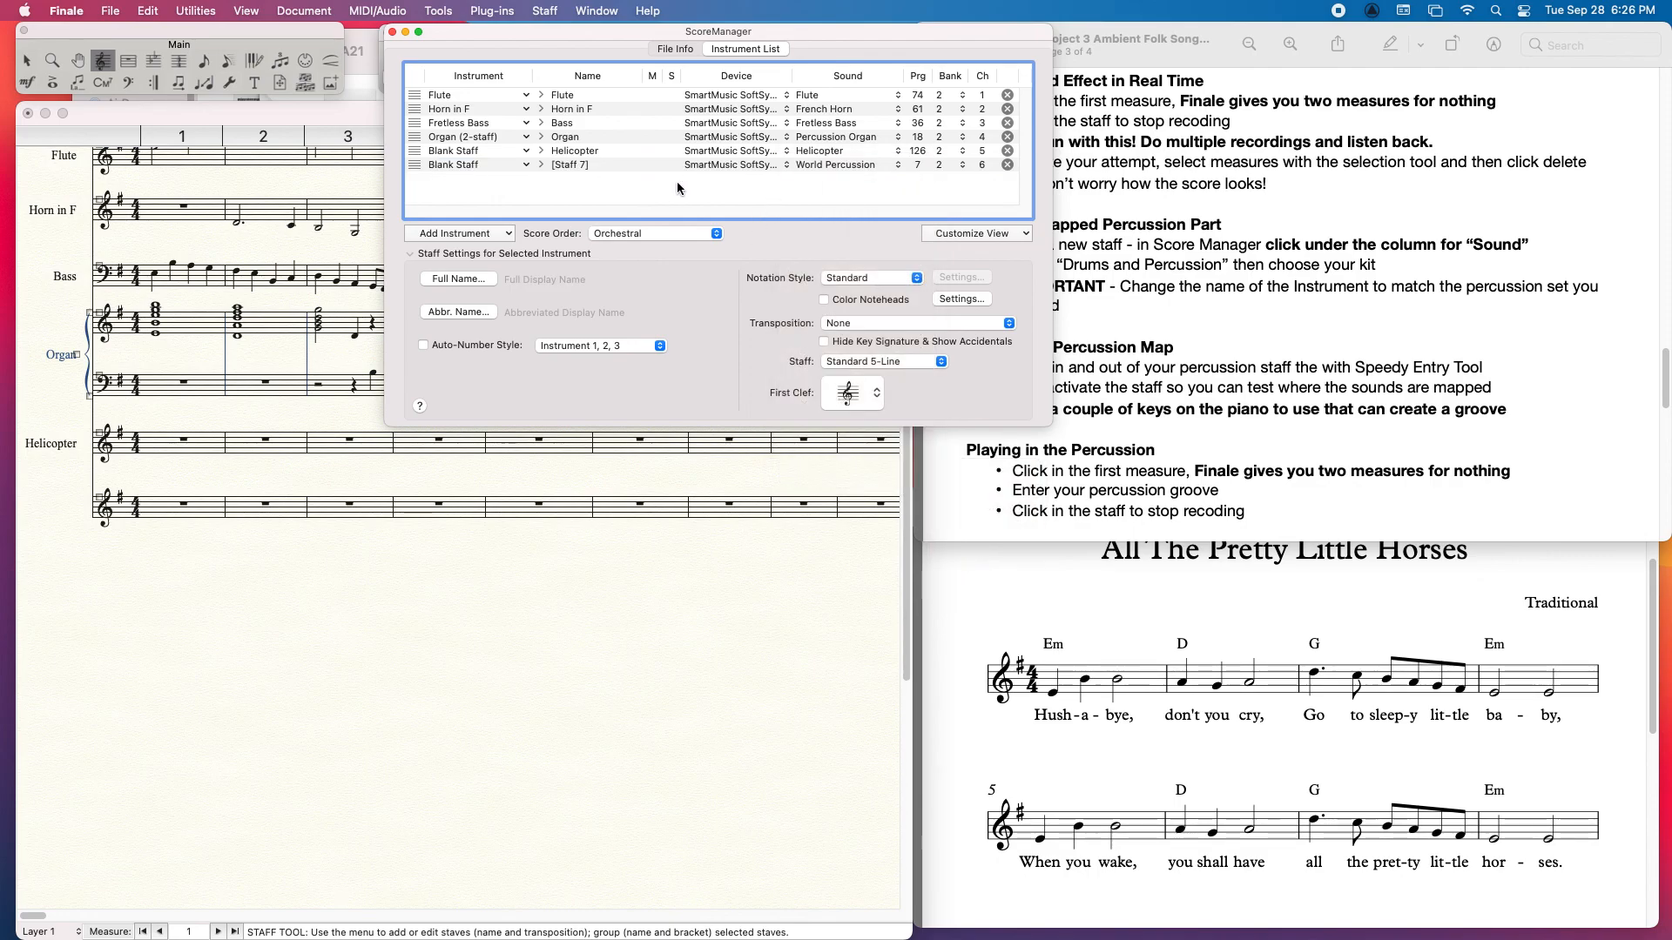
Step: Enter Percussion as the full name of the World Percussion staff
click(501, 166)
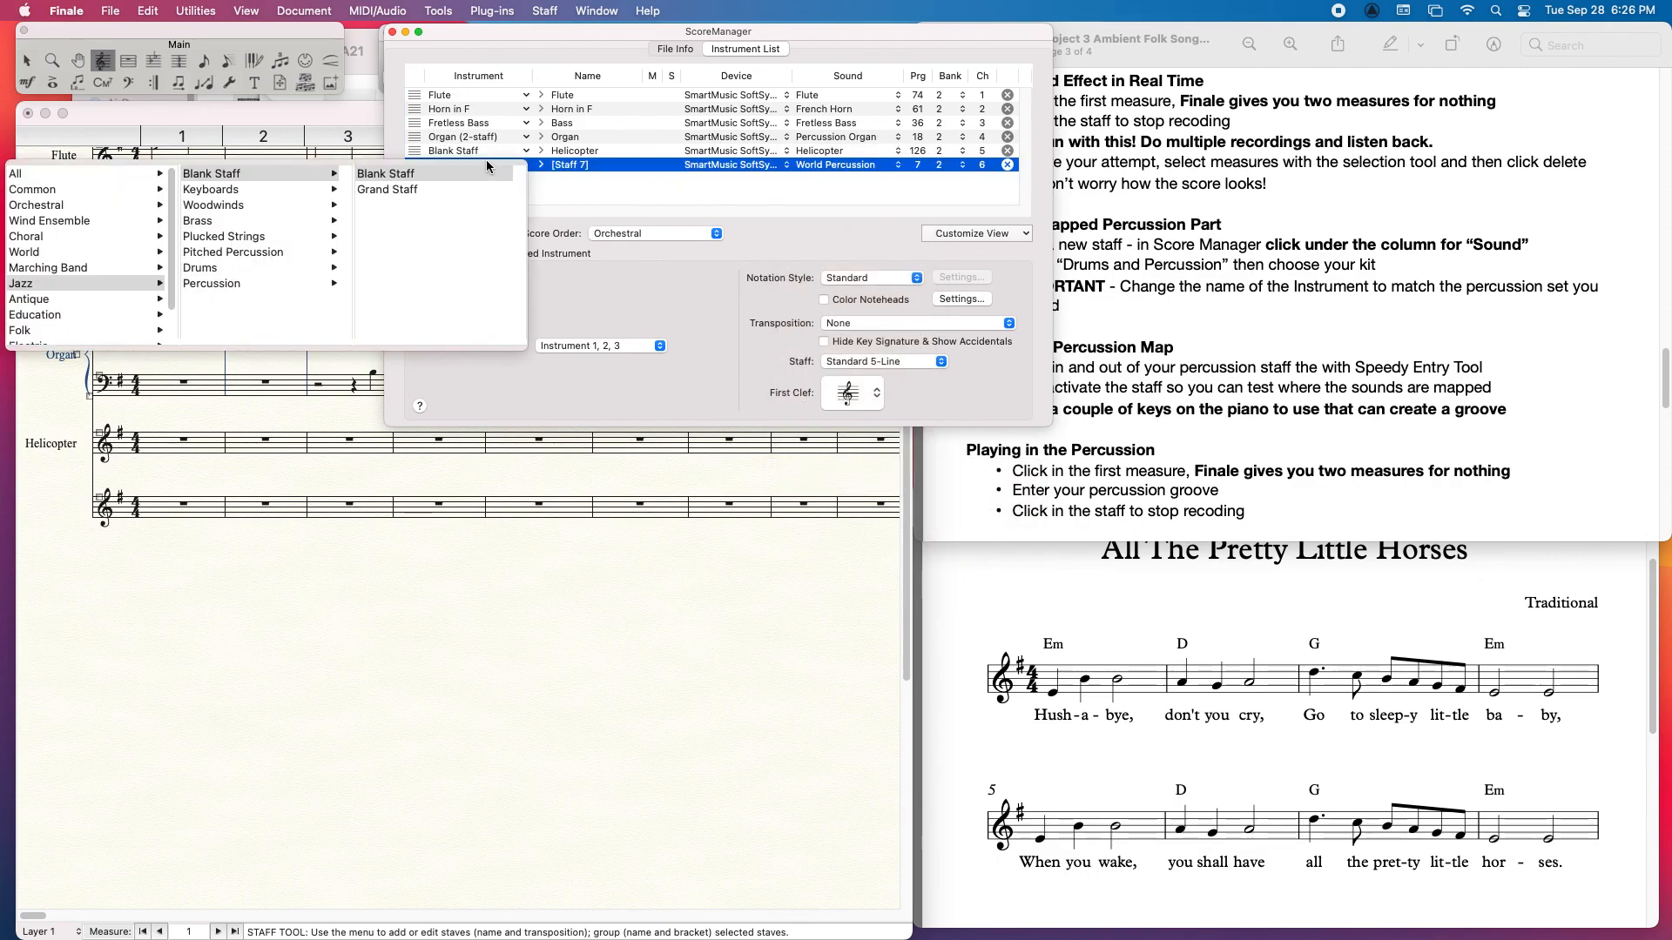
click(642, 186)
click(456, 278)
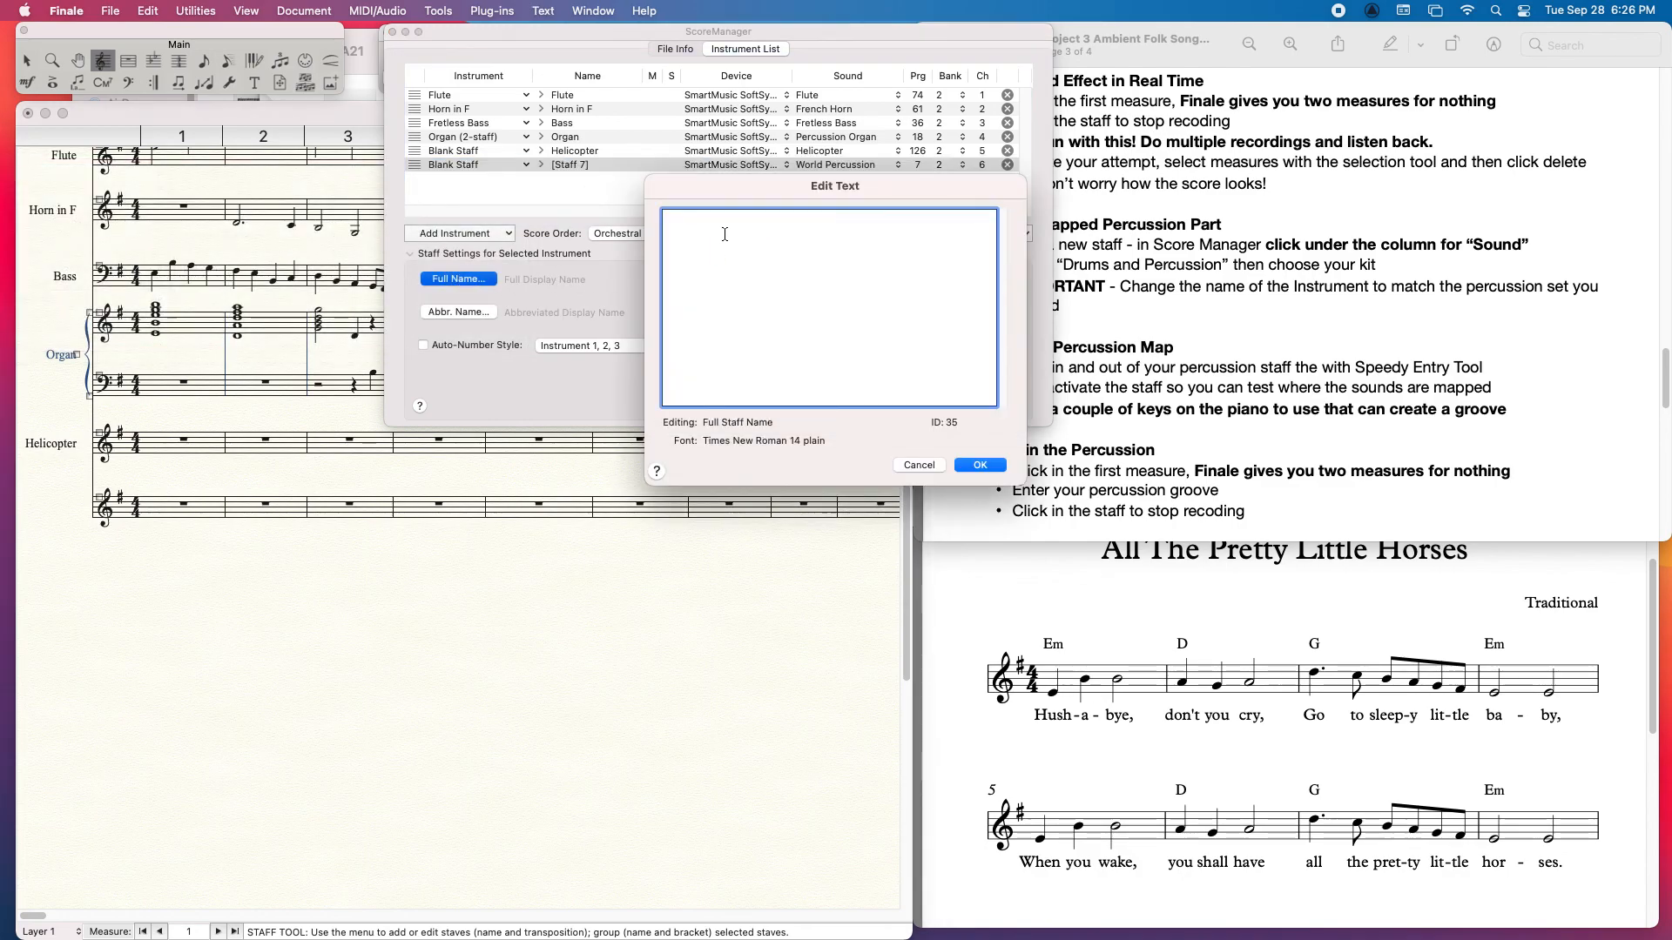
text(Percussion)
click(981, 465)
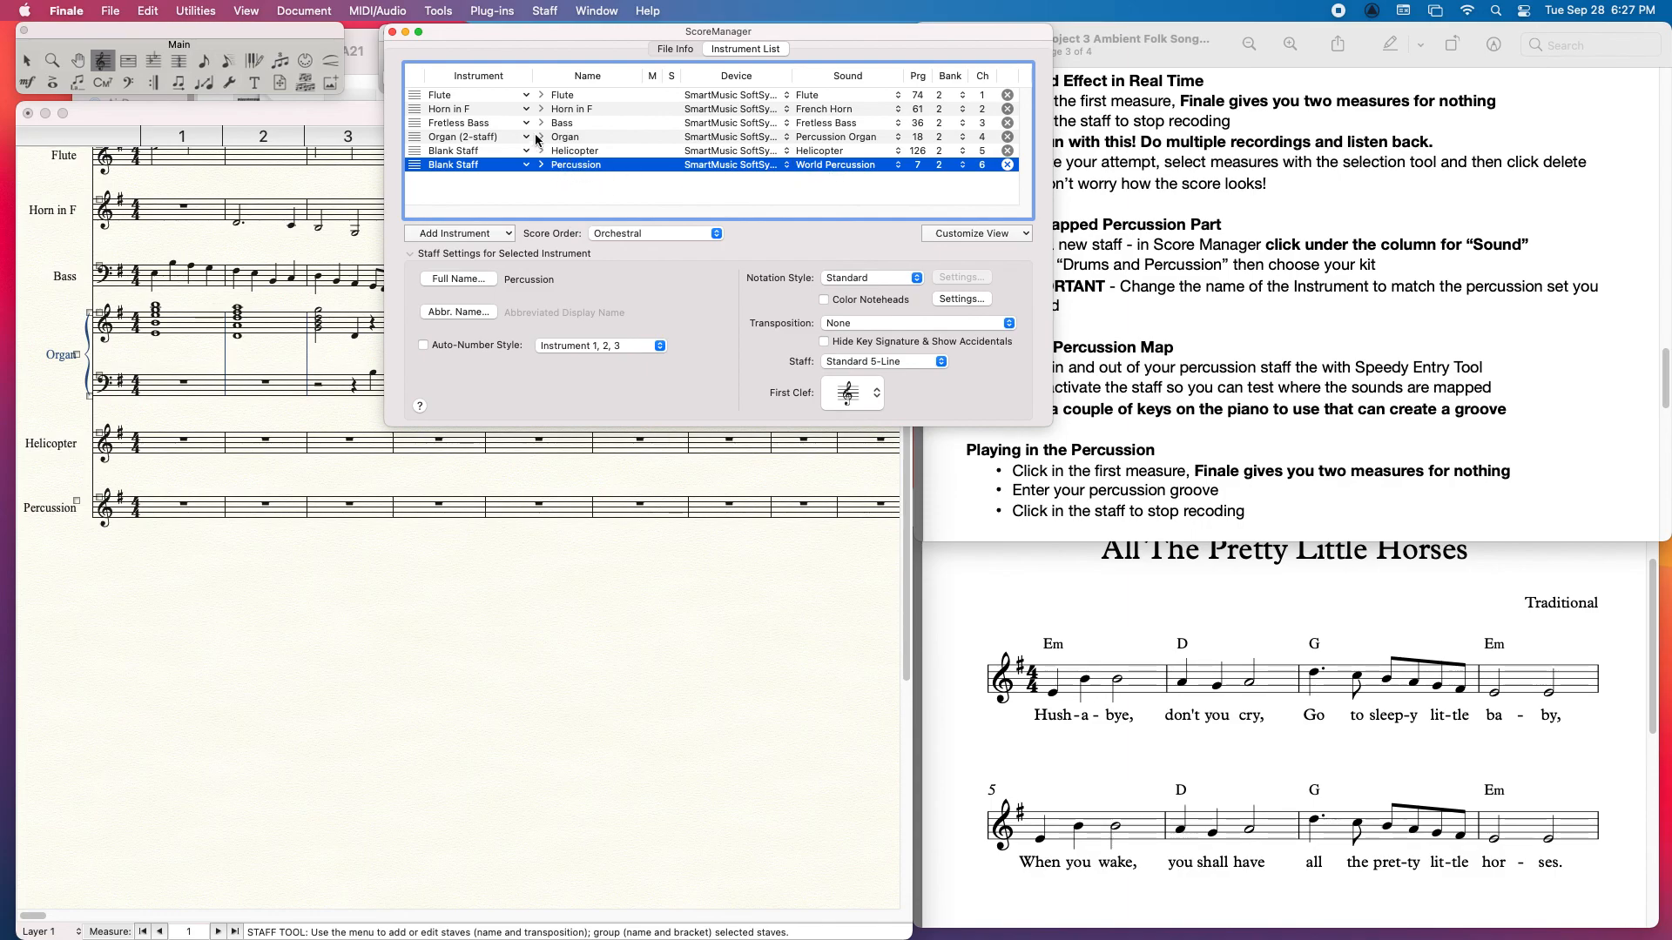
click(383, 653)
Step: Activate measure 1 of the Percussion staff with Speedy Entry to test where the percussion sounds are mapped
click(228, 60)
click(170, 517)
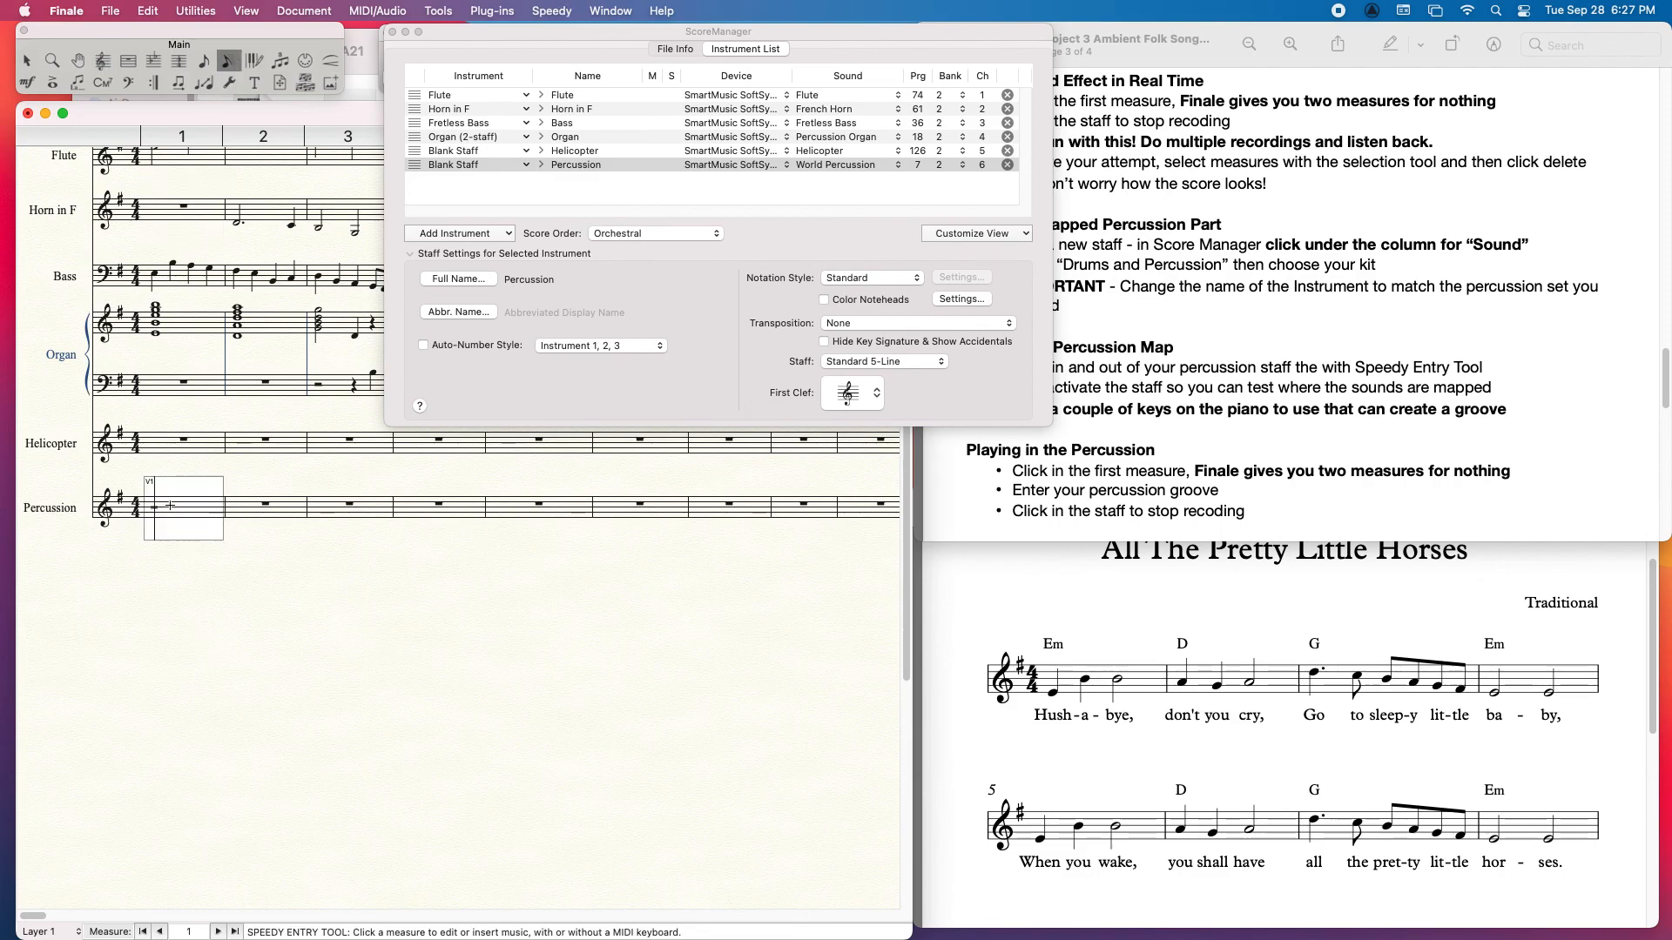
click(294, 629)
click(178, 517)
Step: Record a groove with HyperScribe on the Percussion staff from measure 1, stopping at measure 4, and close ScoreManager
click(253, 61)
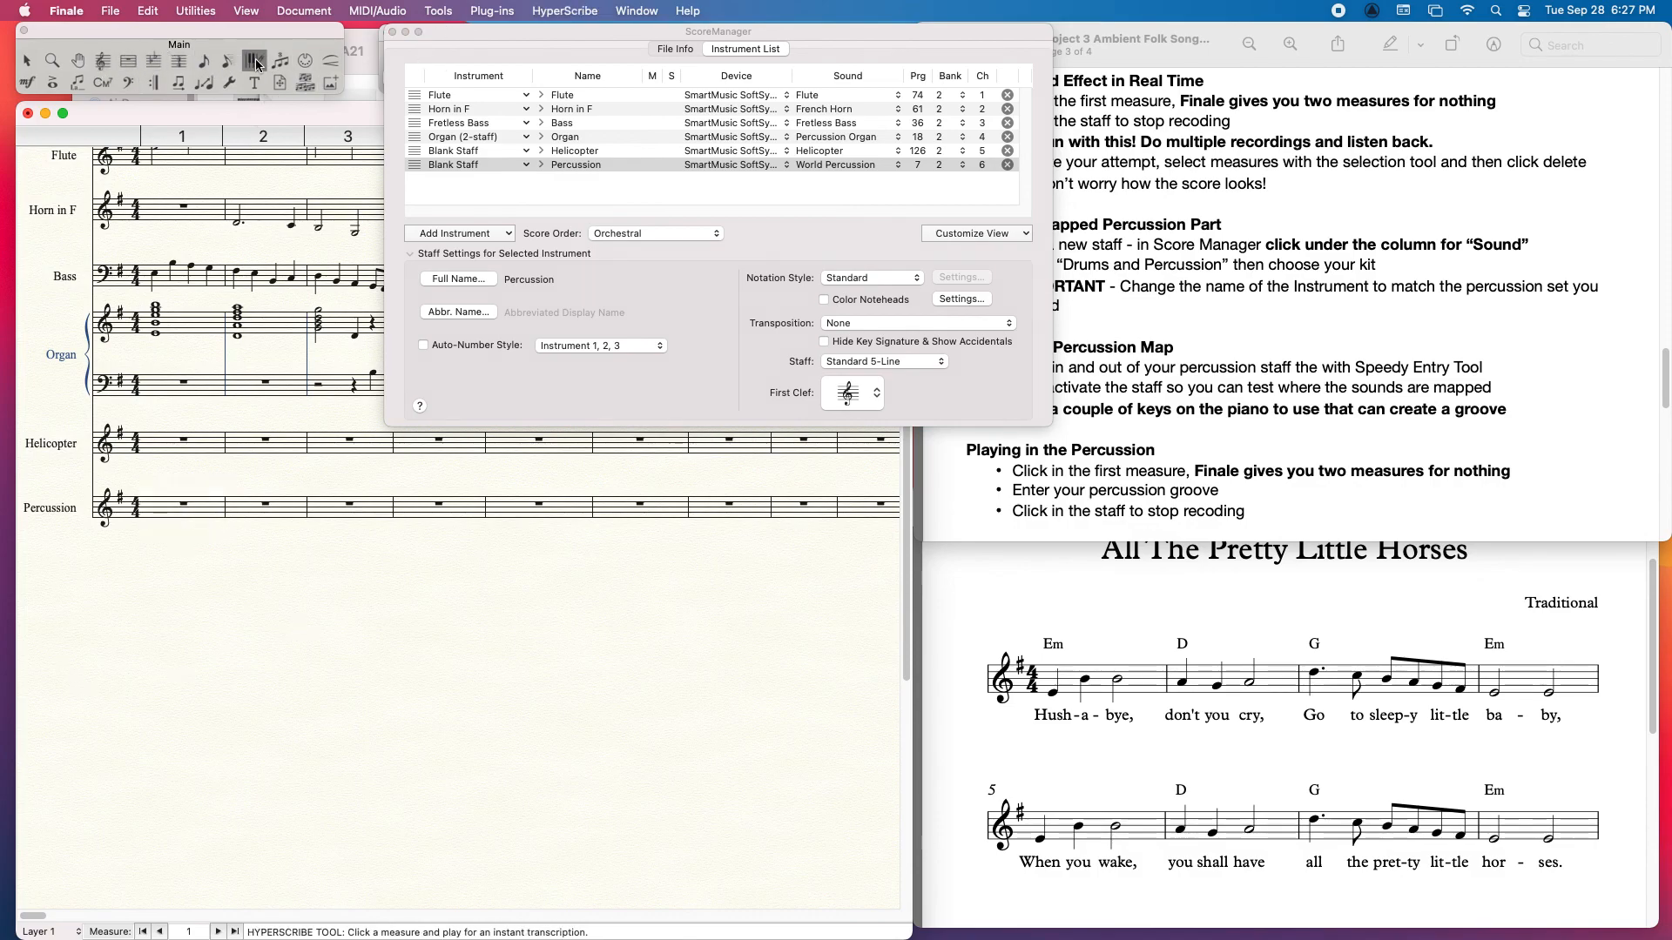
click(173, 524)
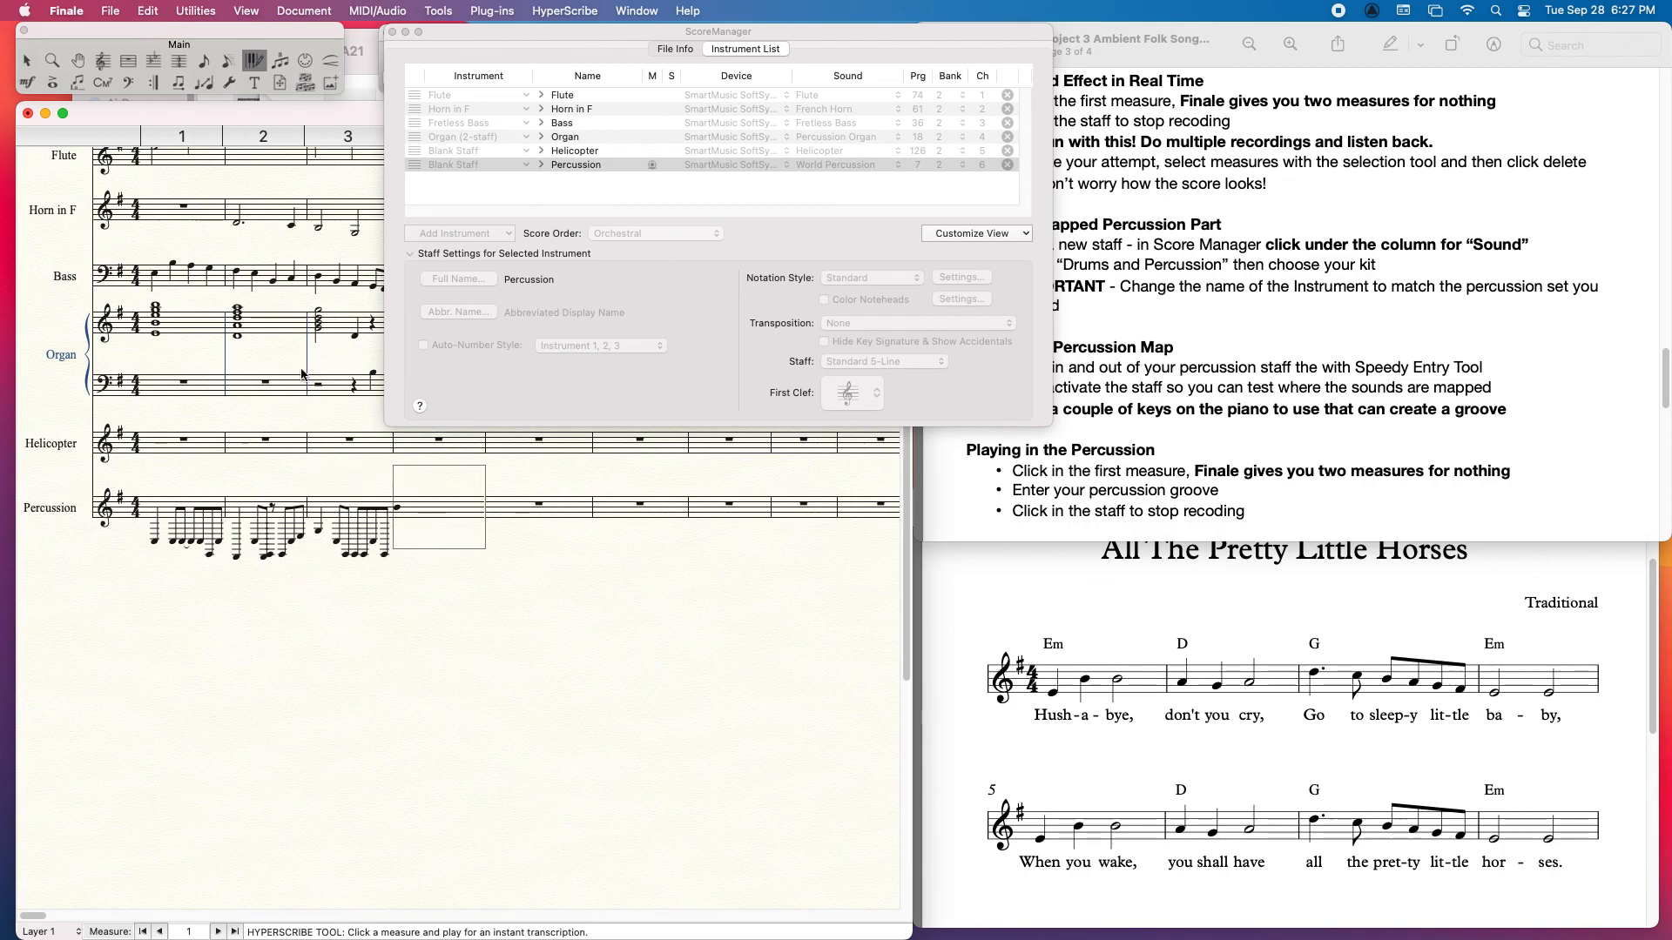
click(341, 669)
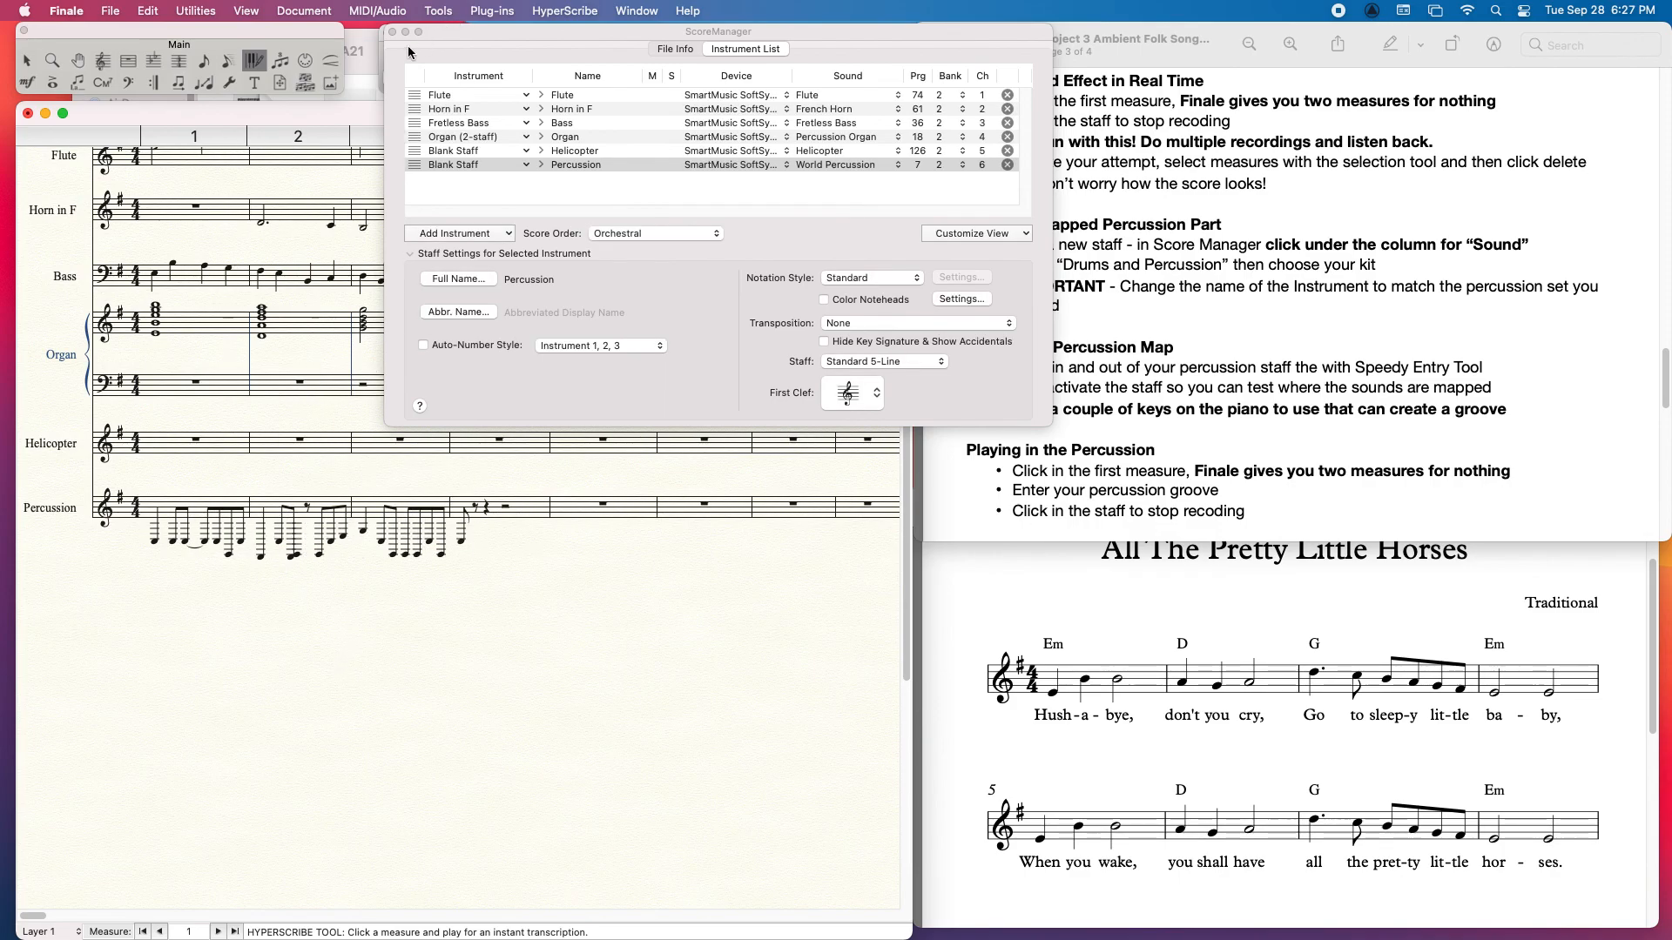
drag(446, 39, 562, 38)
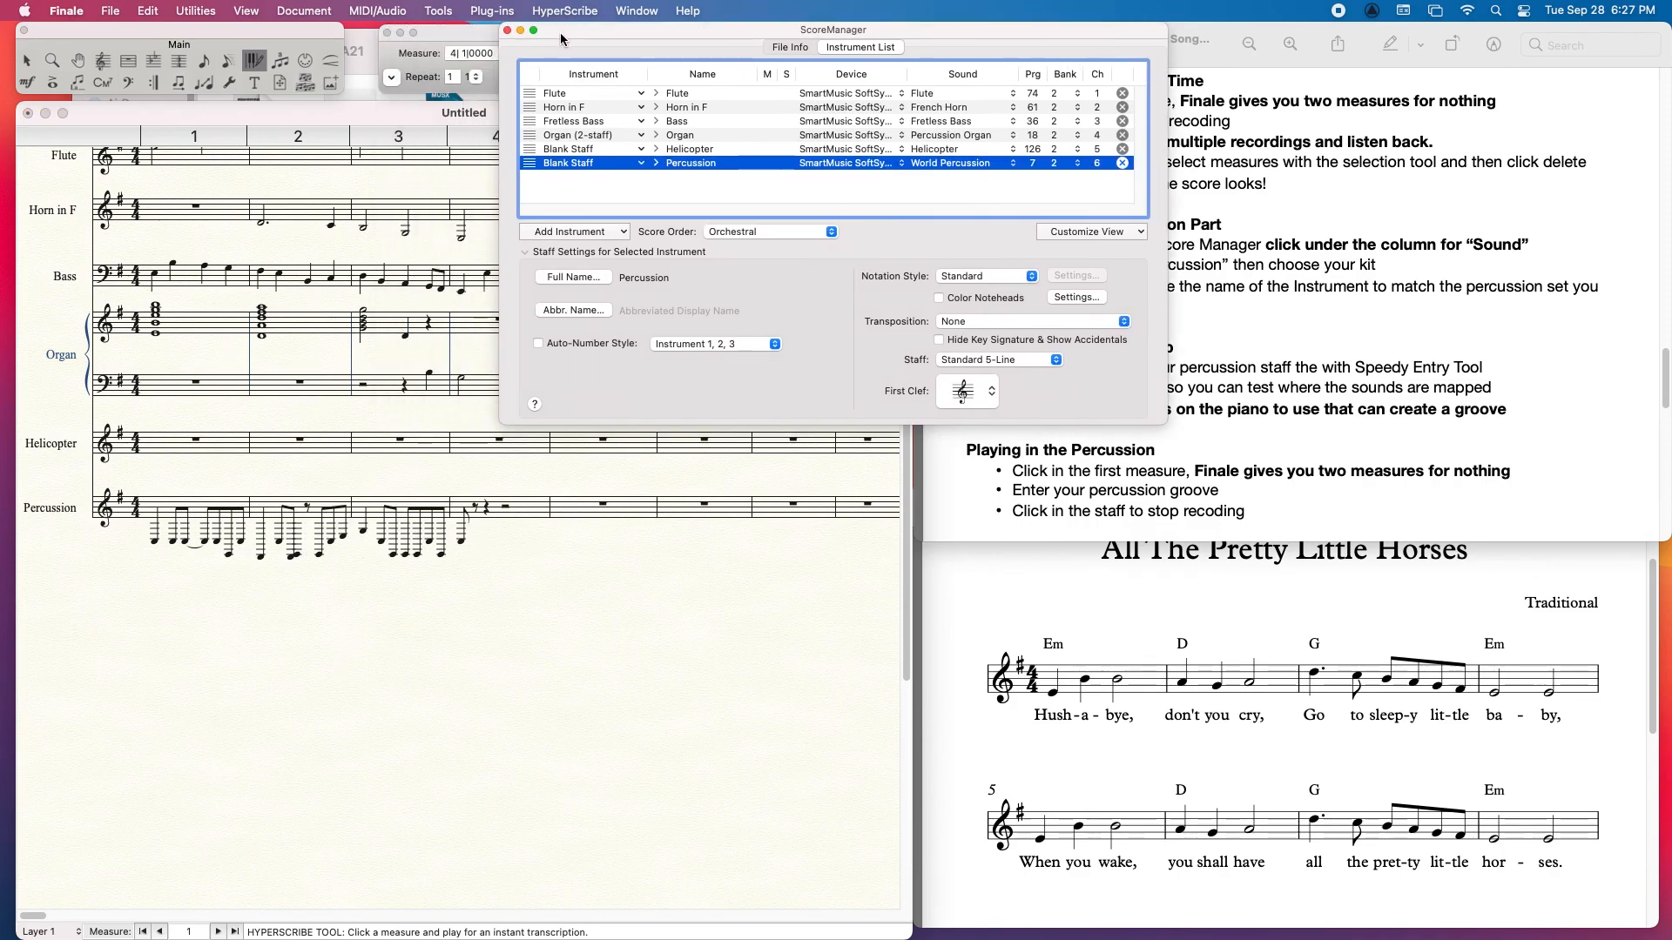
click(508, 31)
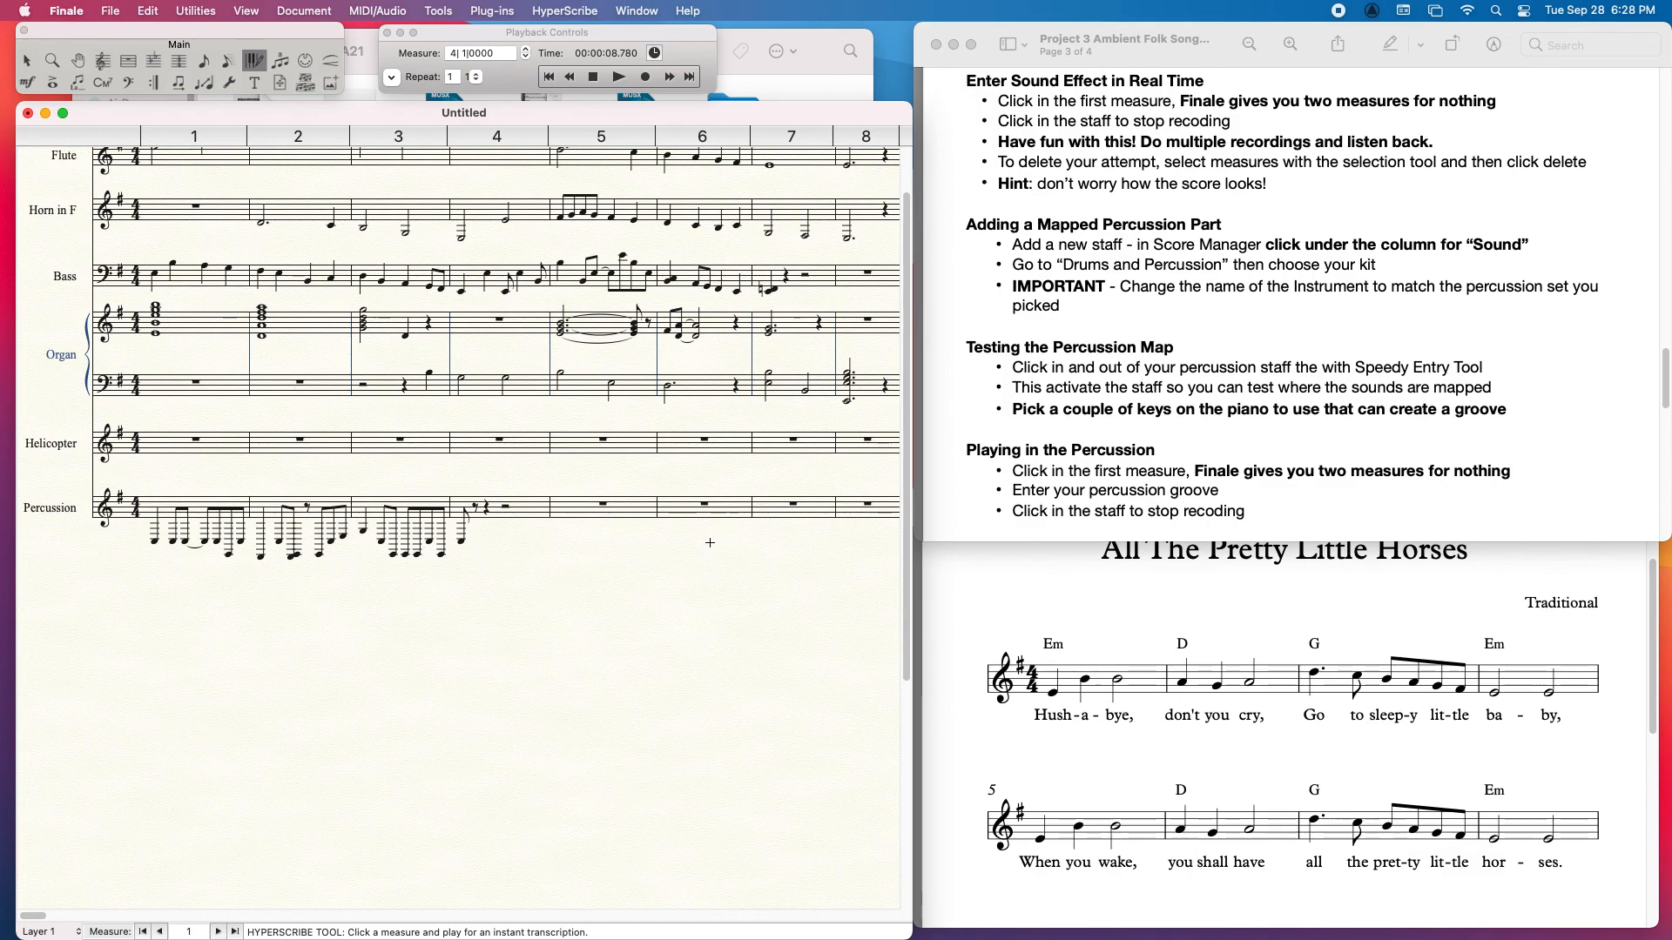
Step: Examine the project instructions for recording ambient sound, converting it to MP3 and importing the audio
drag(1666, 383, 1667, 450)
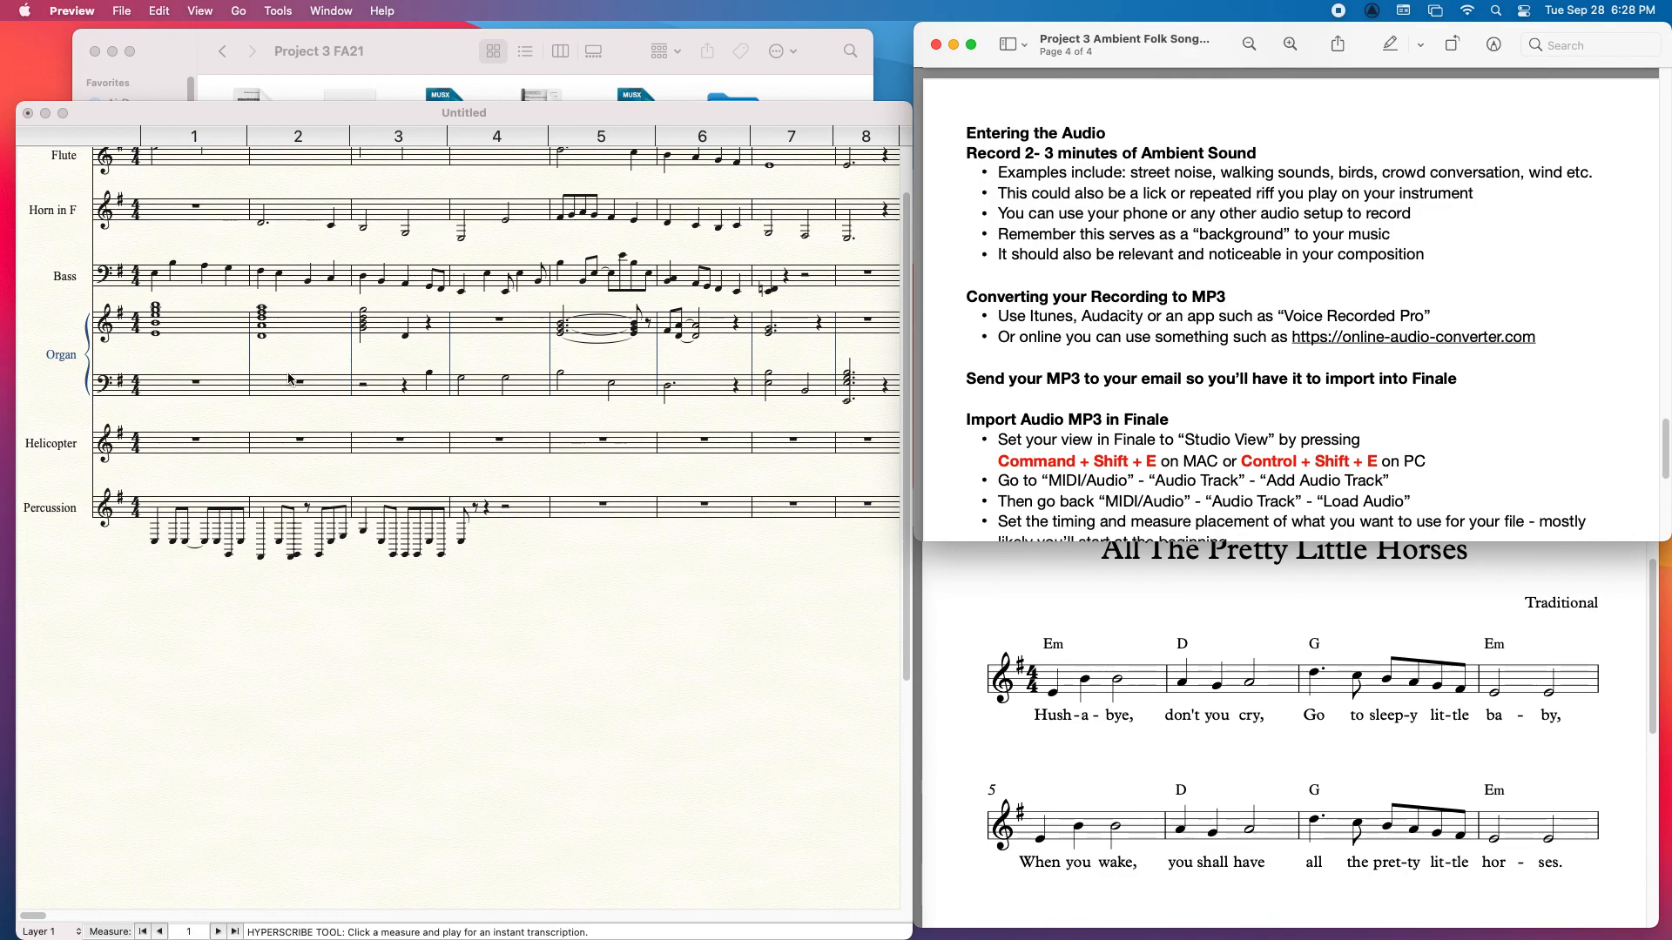
scroll(290, 380, up, 3)
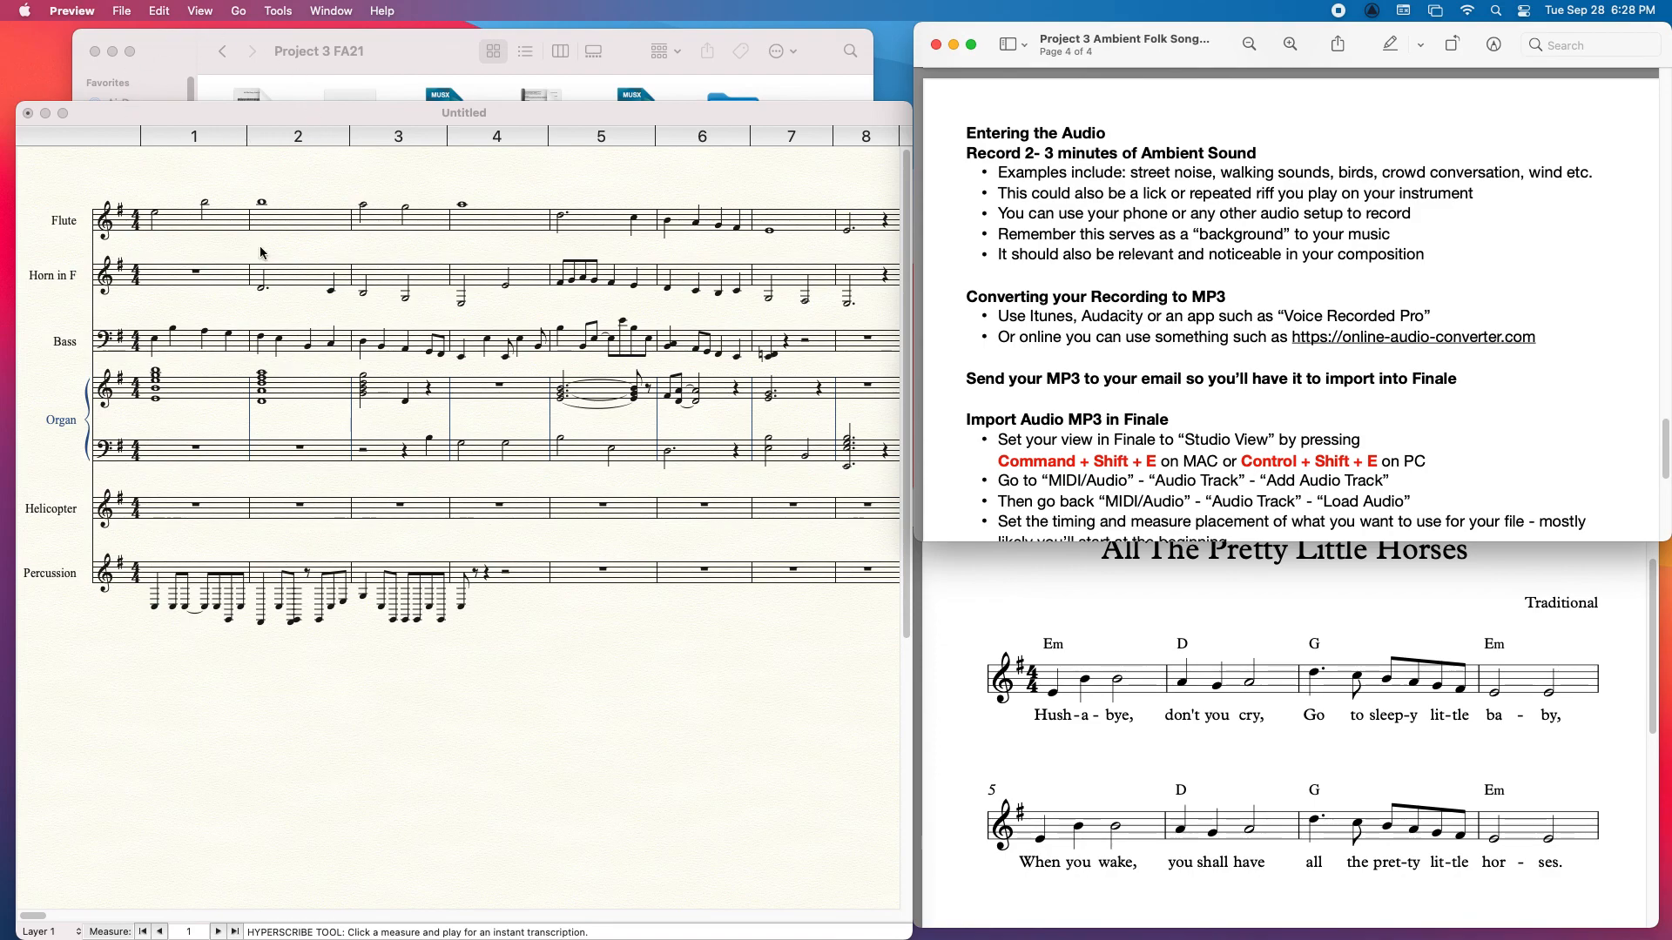
Step: Switch the Finale score to Studio View and add an audio track
click(338, 115)
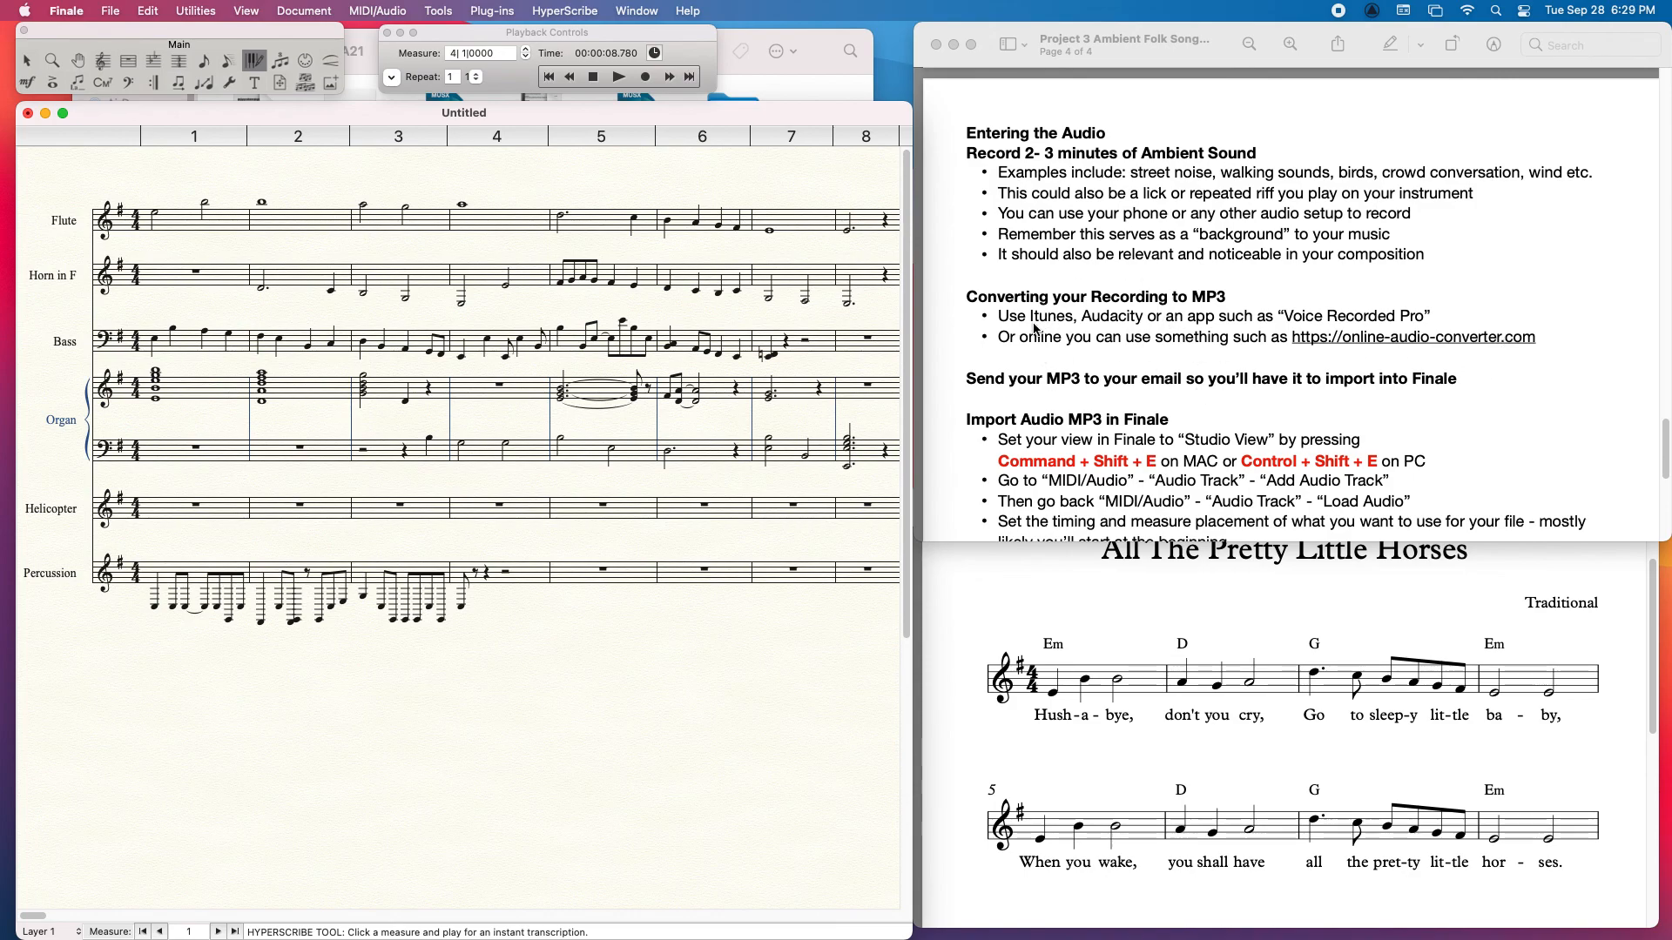
drag(1666, 445, 1666, 461)
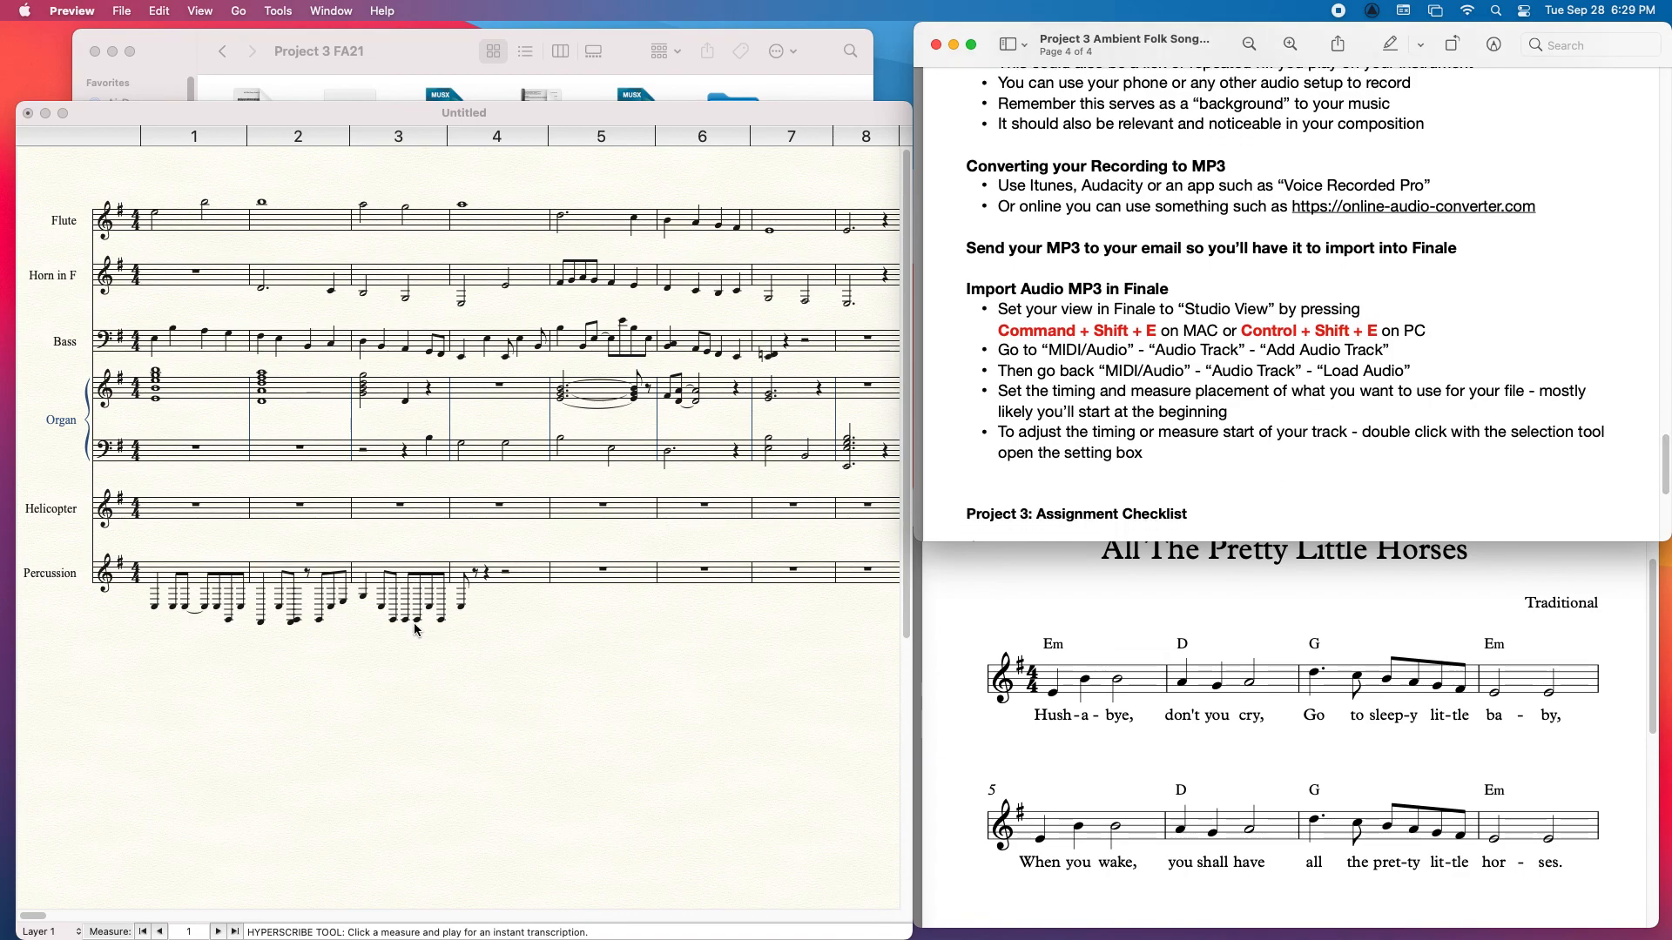
click(424, 740)
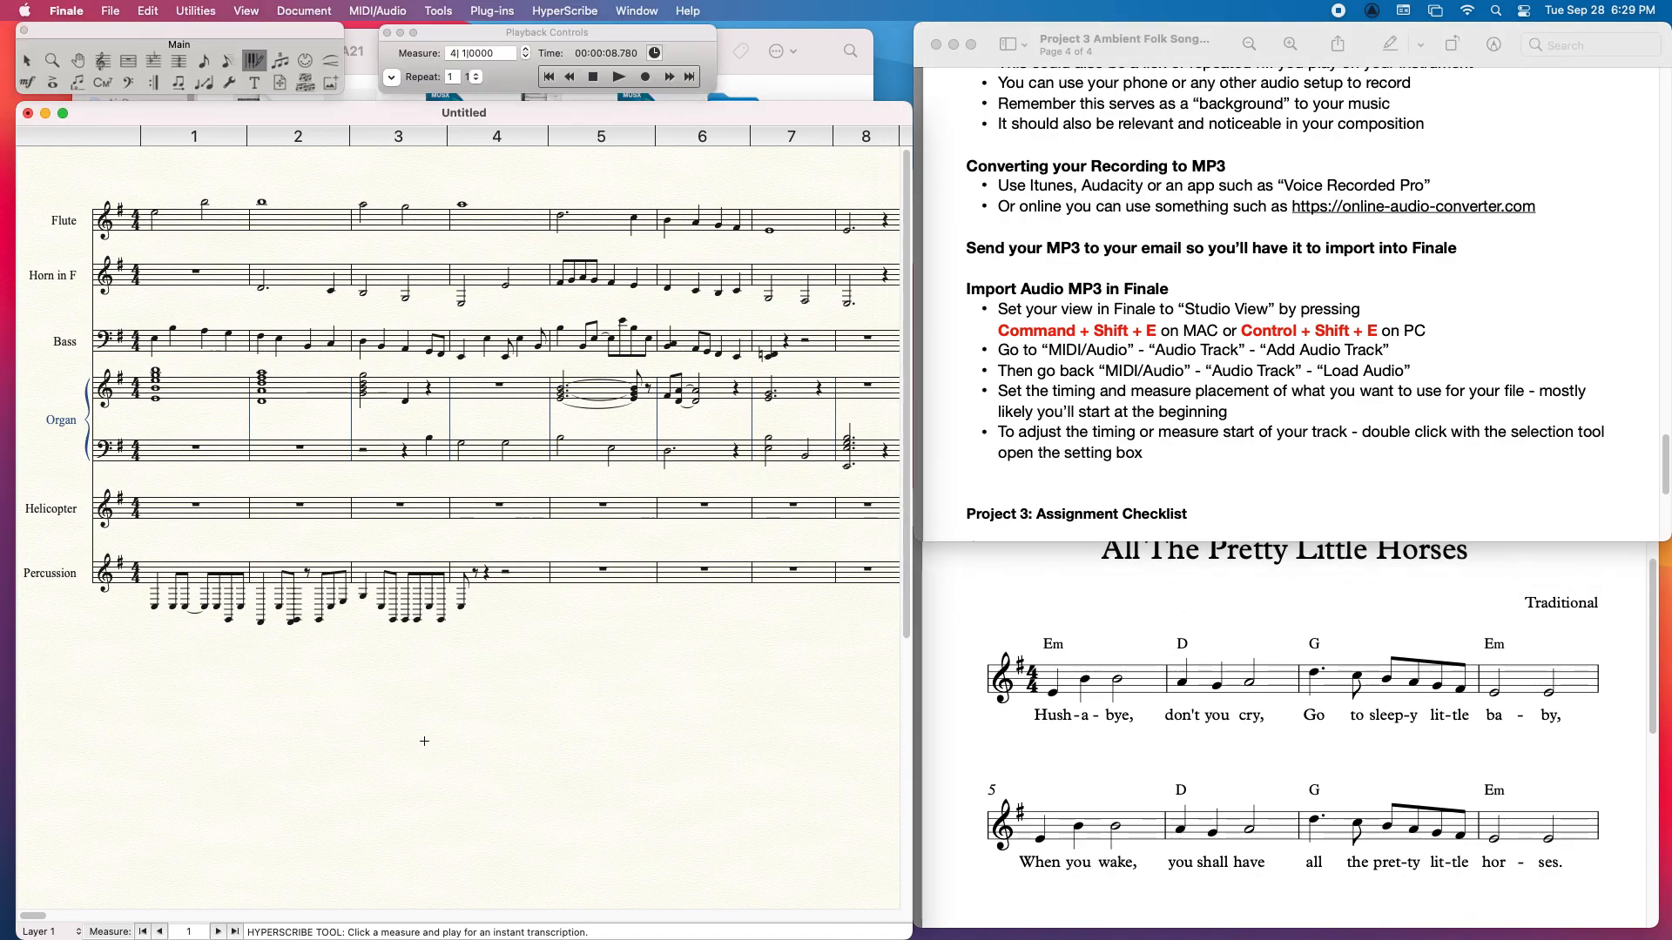
key(super+shift+e)
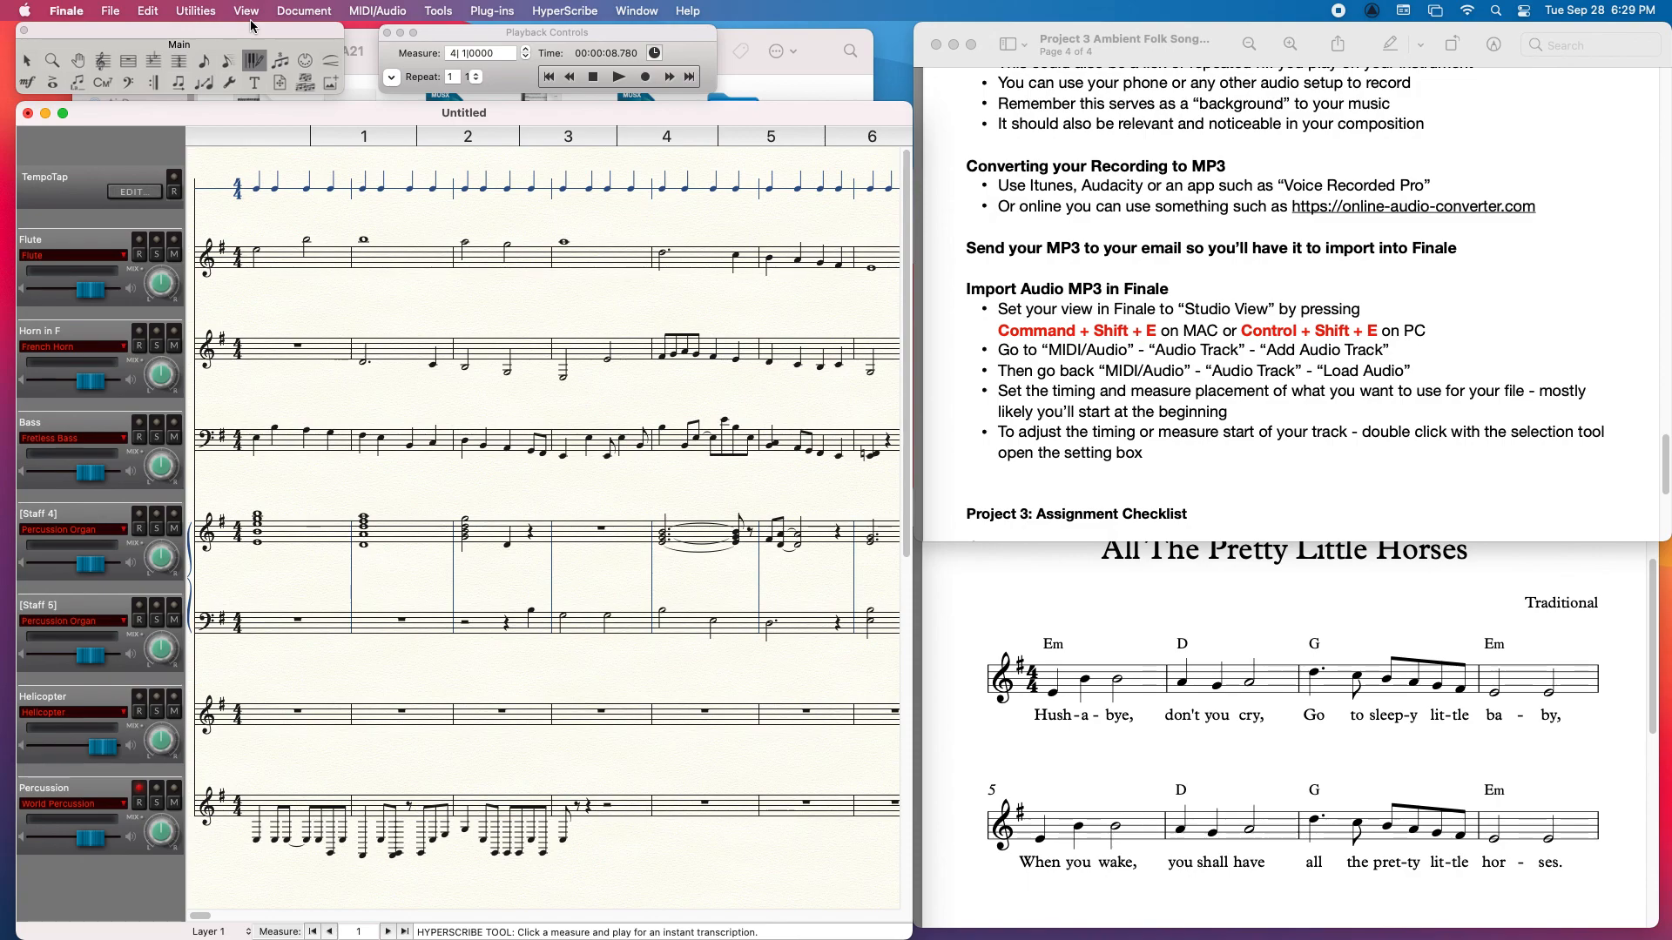
click(383, 11)
mouse_move(419, 106)
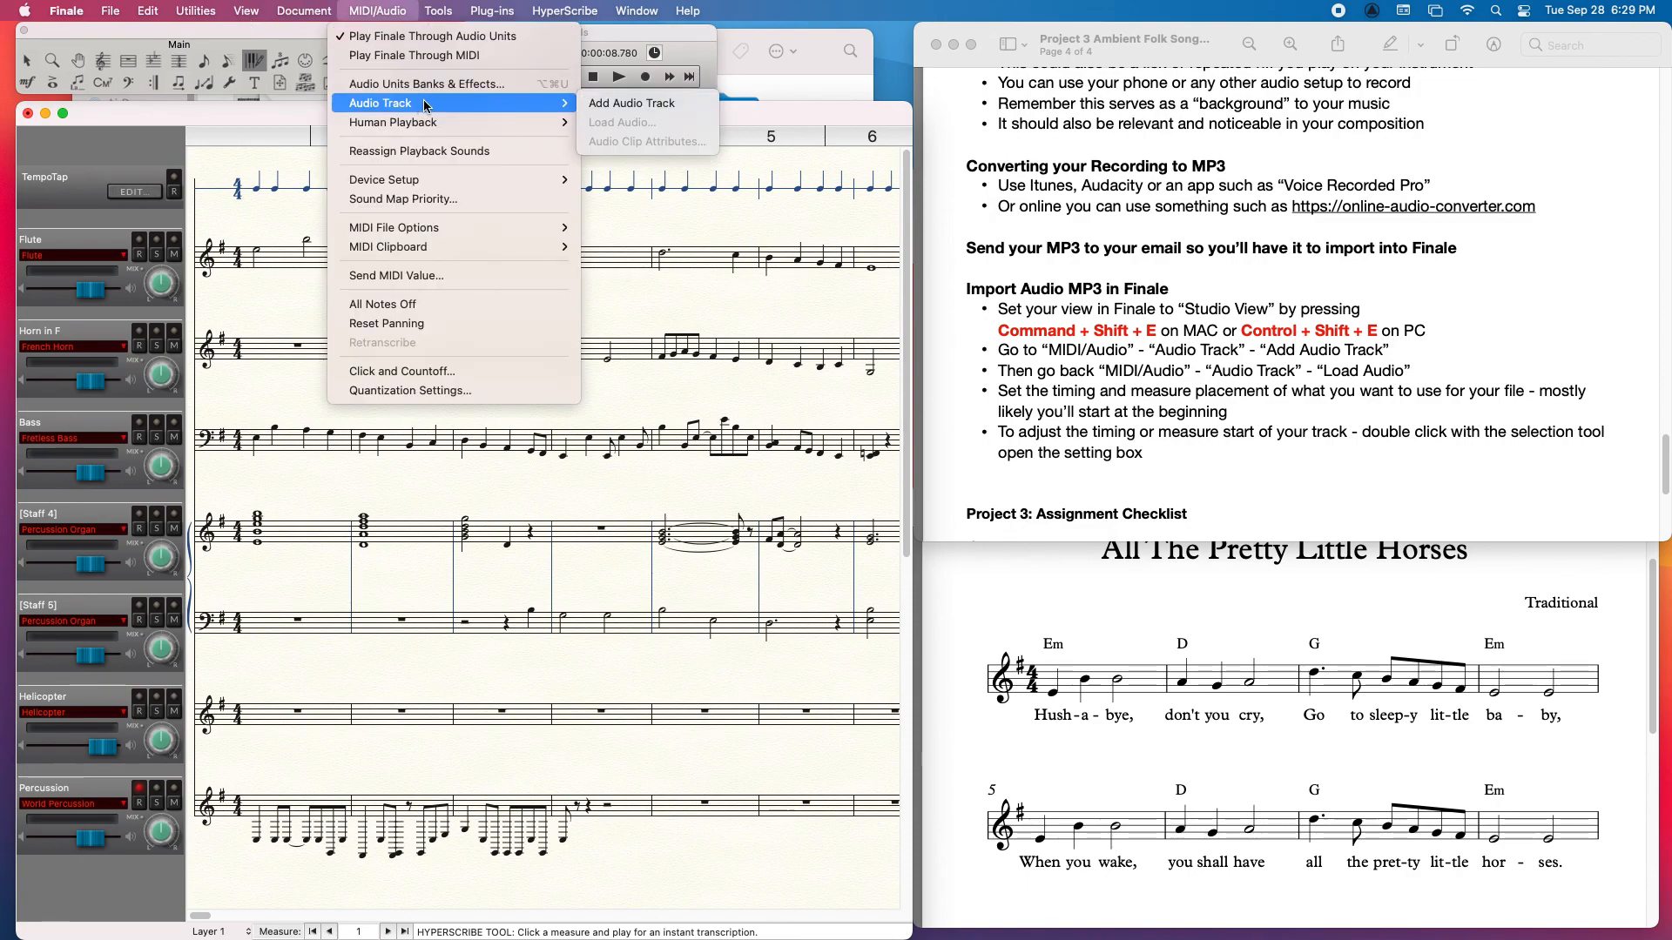
click(615, 103)
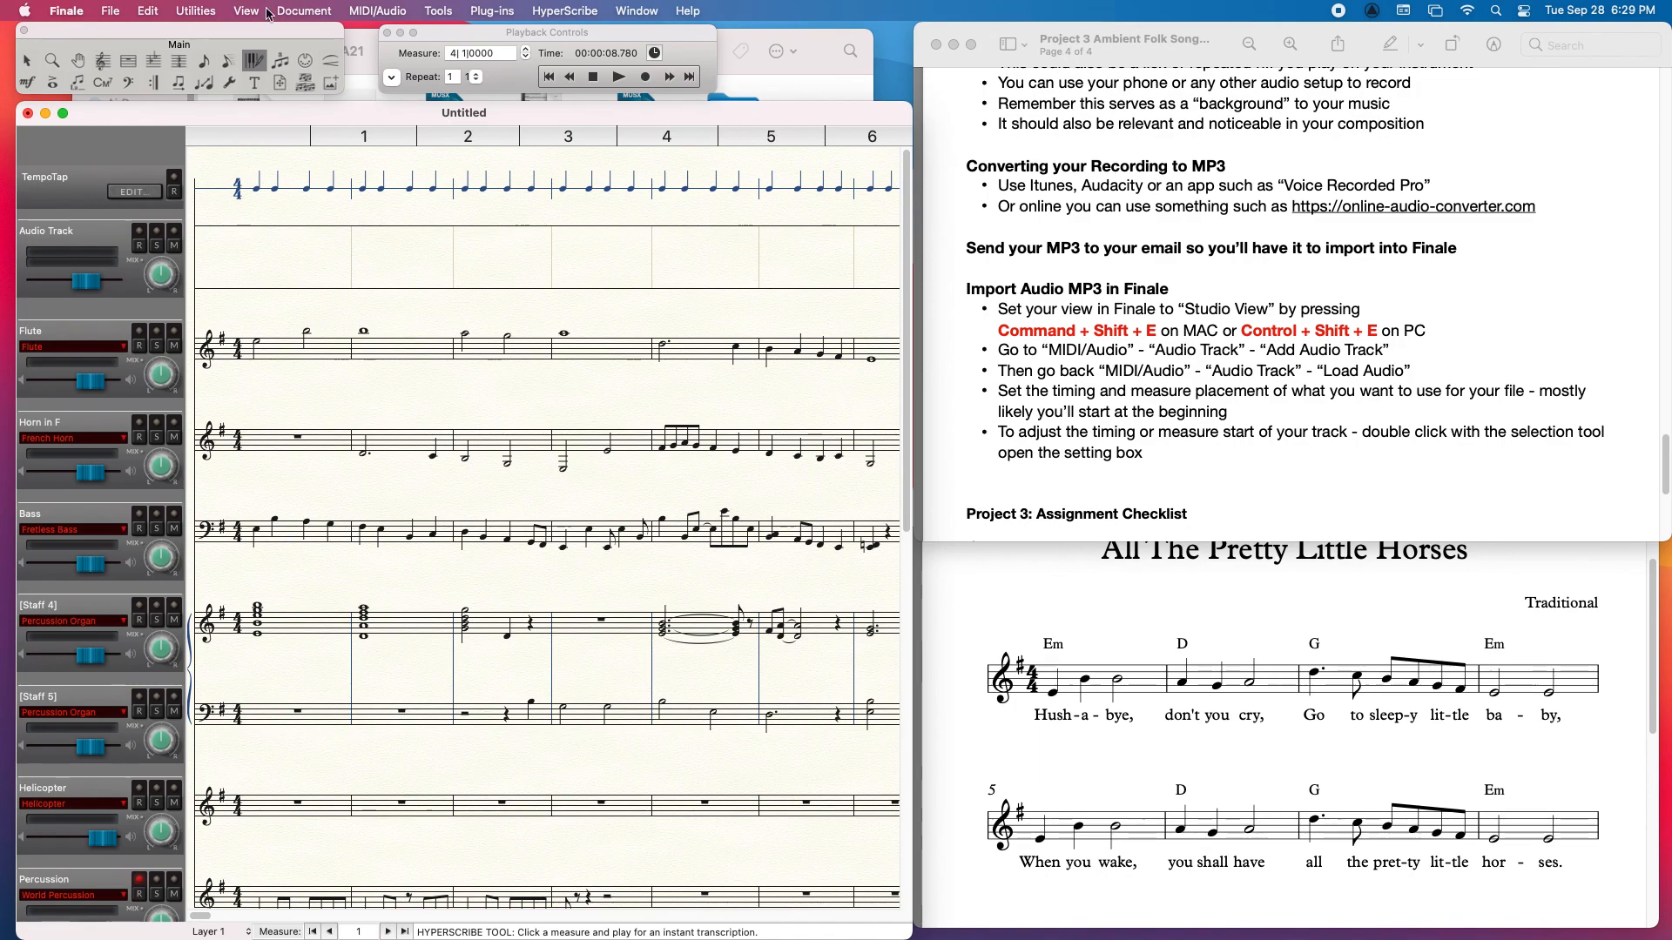
Step: Load Ambience Lake and Wind Sound.mp3 into the audio track, starting at measure 1 of the score
click(377, 11)
mouse_move(419, 103)
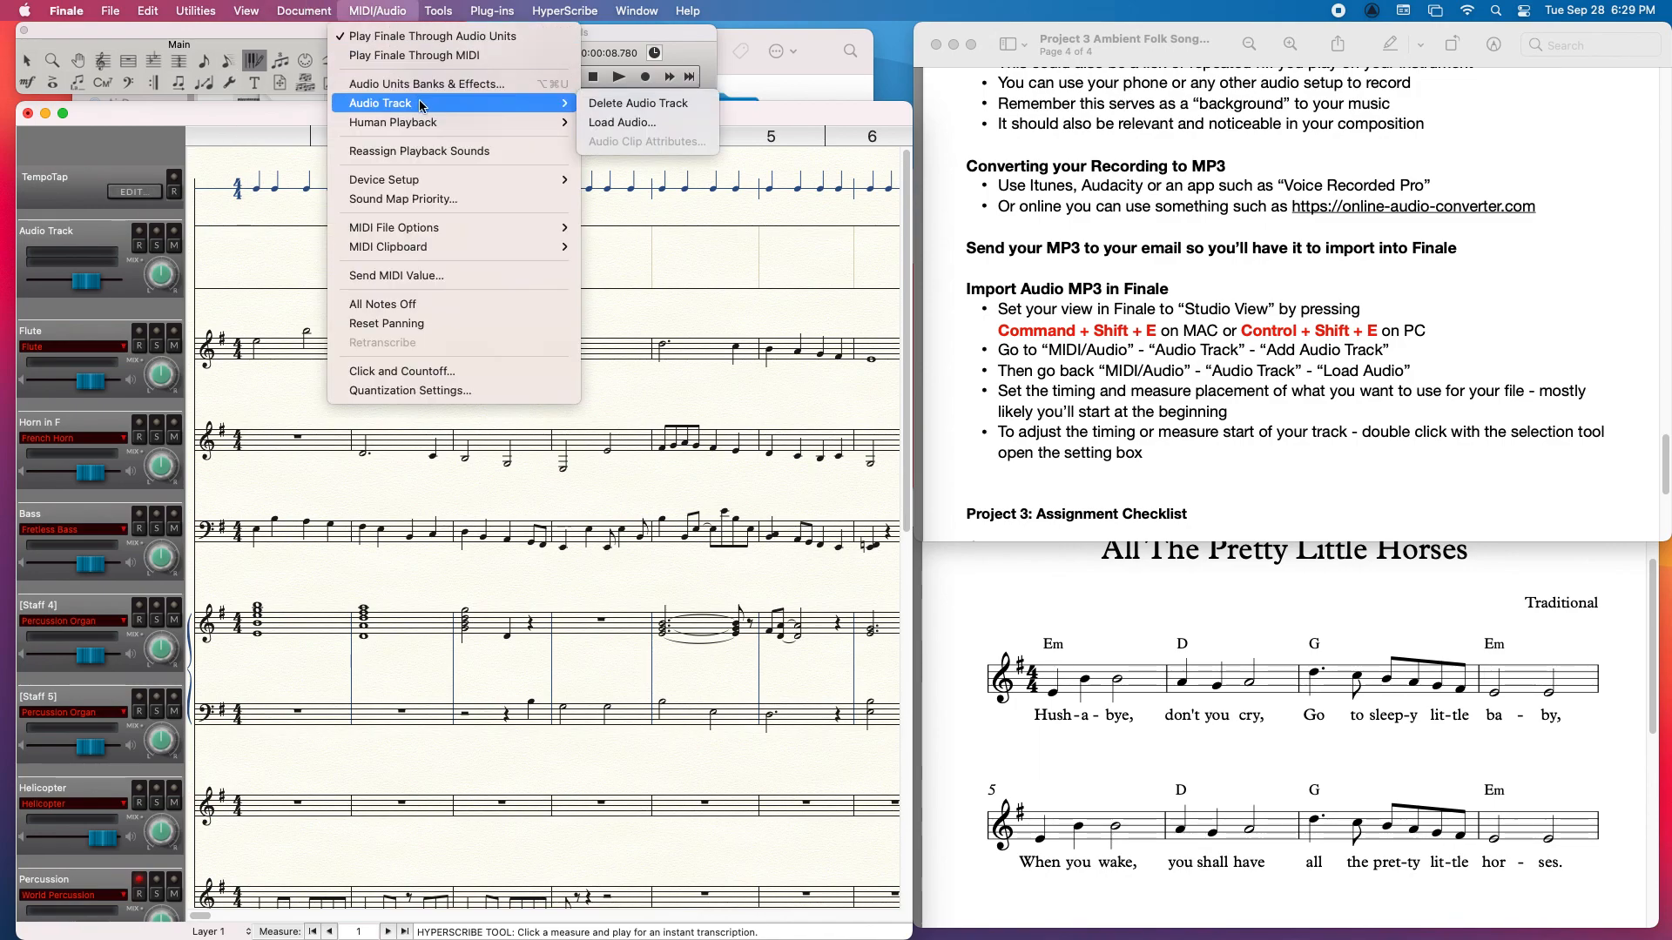
click(623, 123)
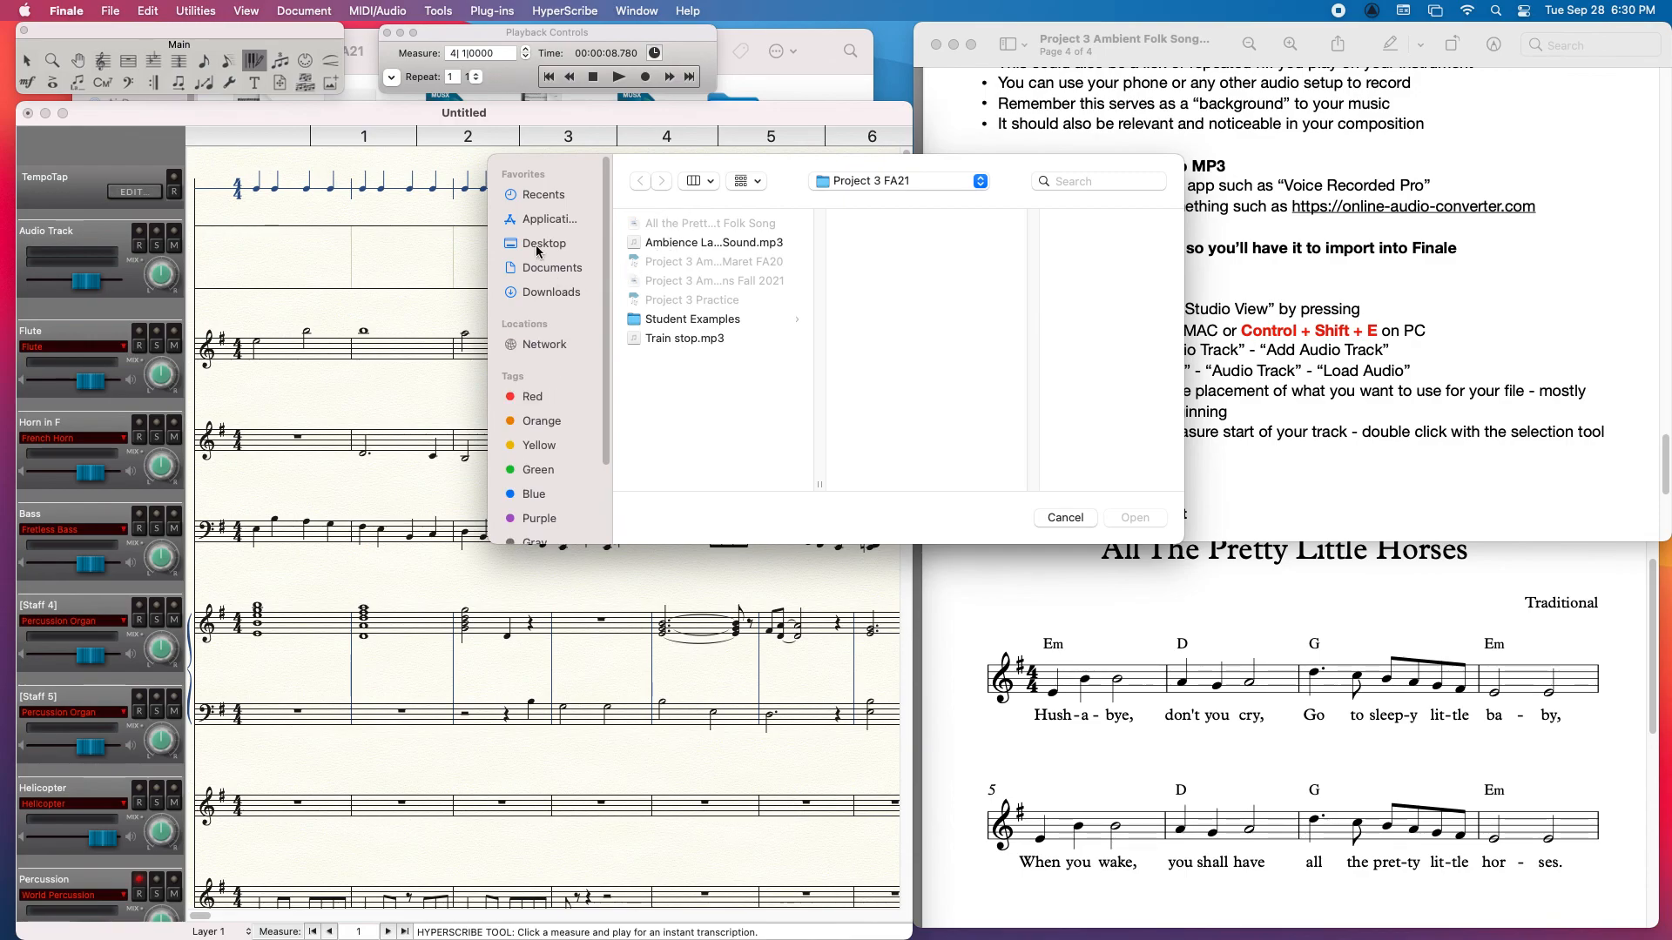
click(707, 243)
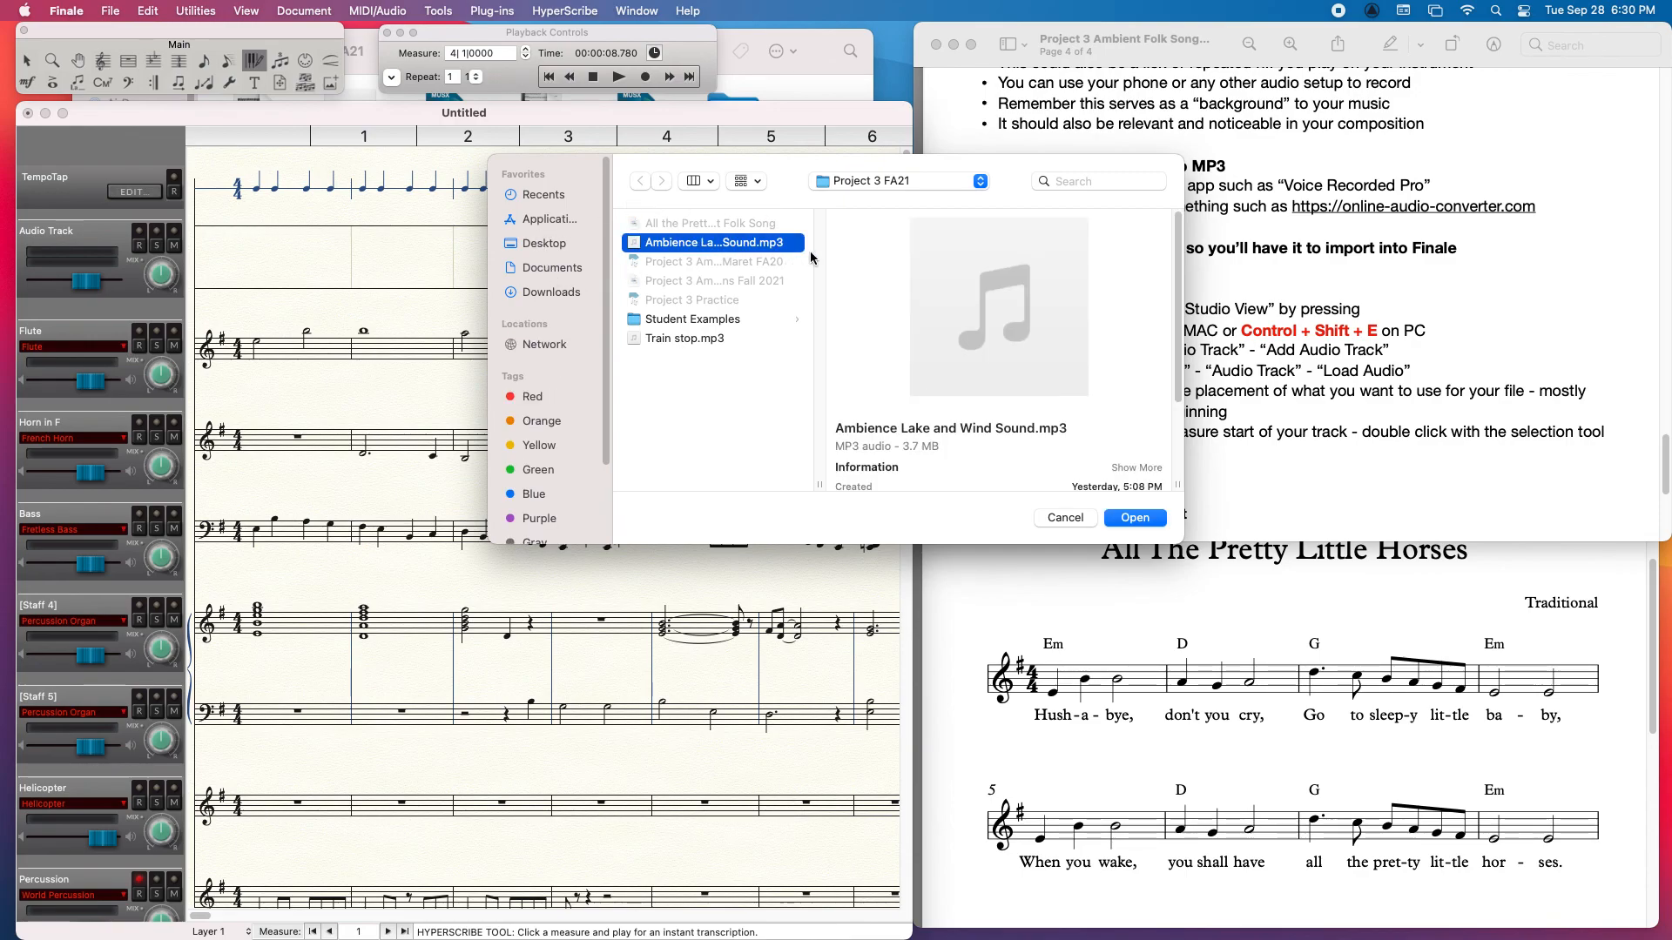
click(1135, 518)
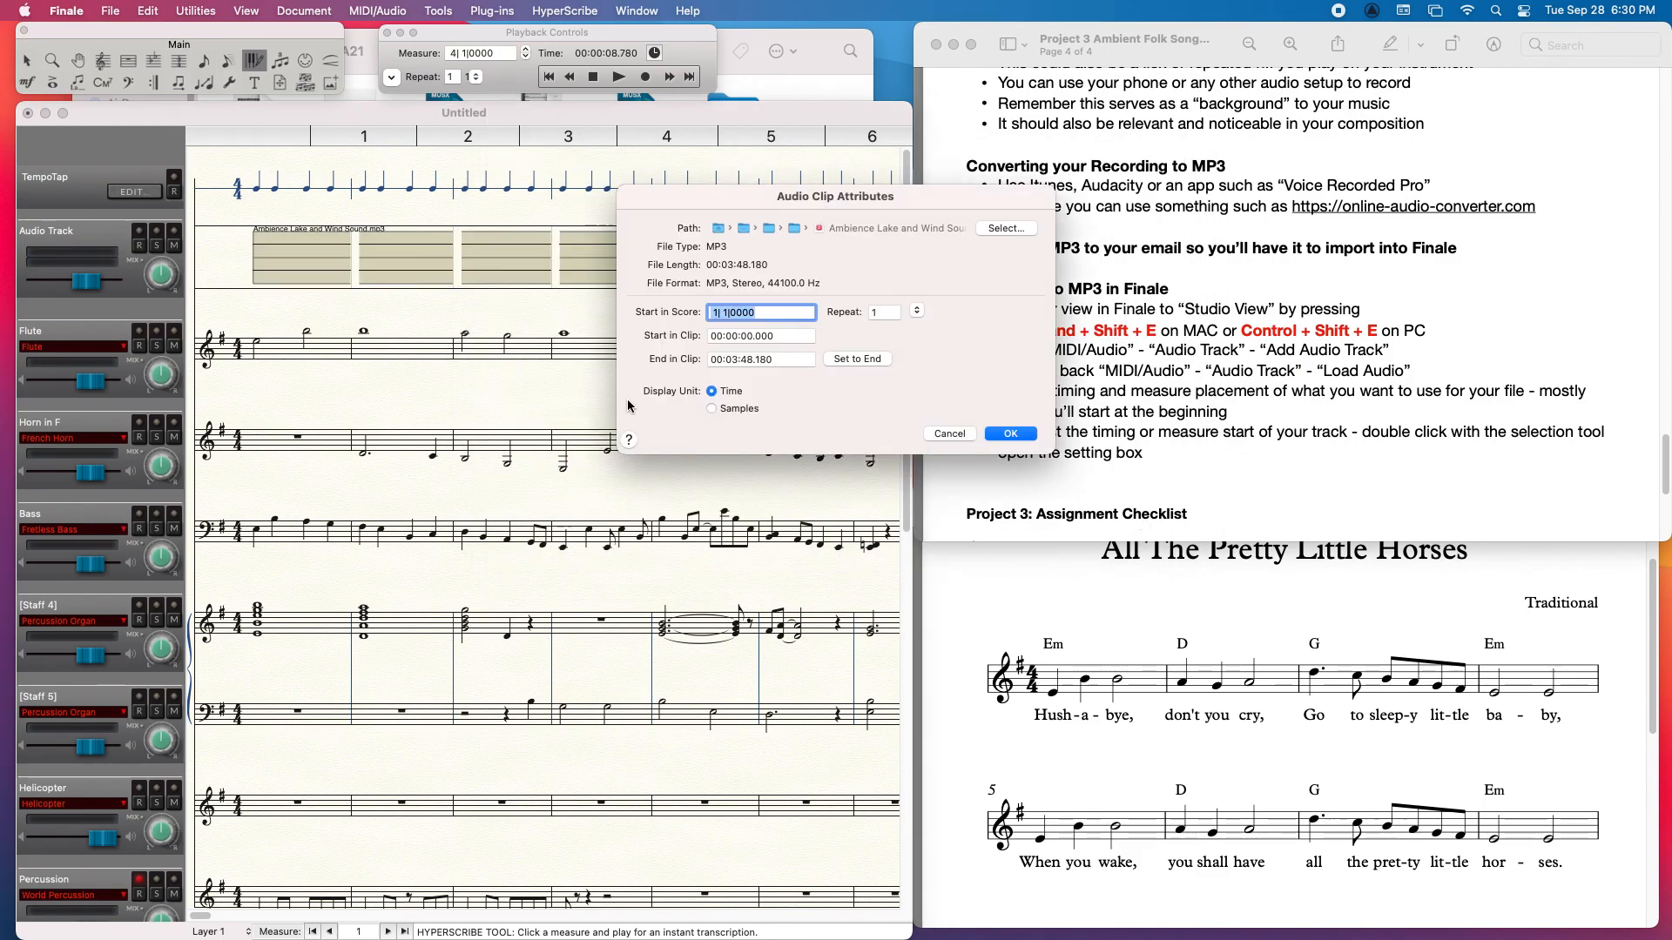
click(766, 314)
click(718, 313)
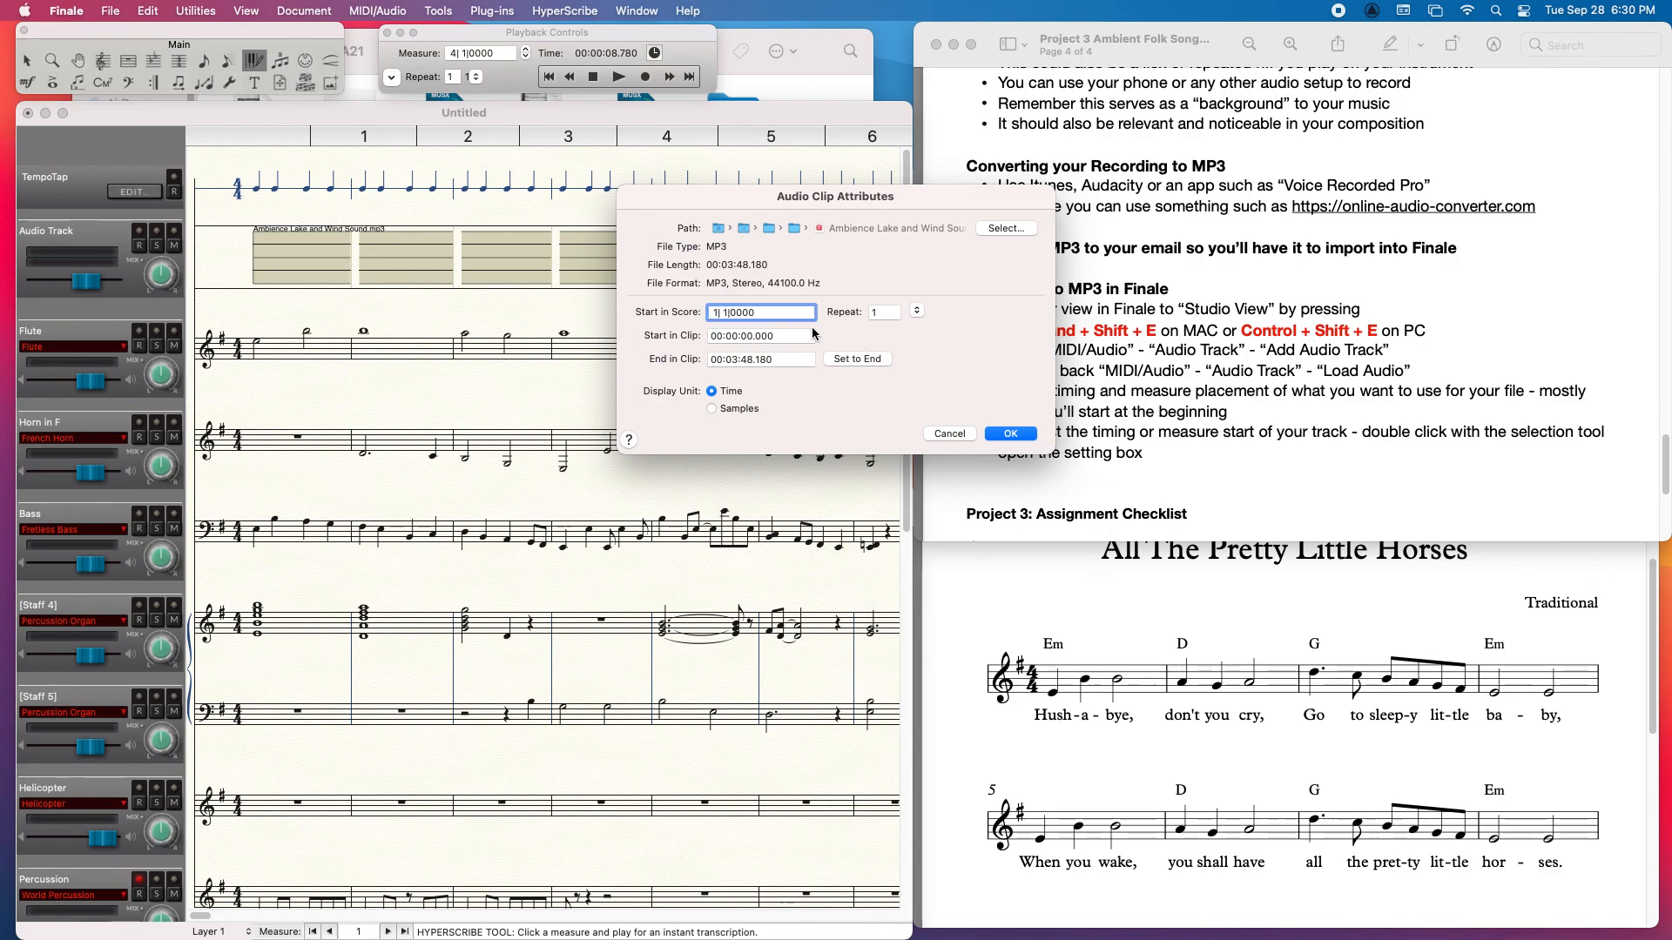
click(1011, 434)
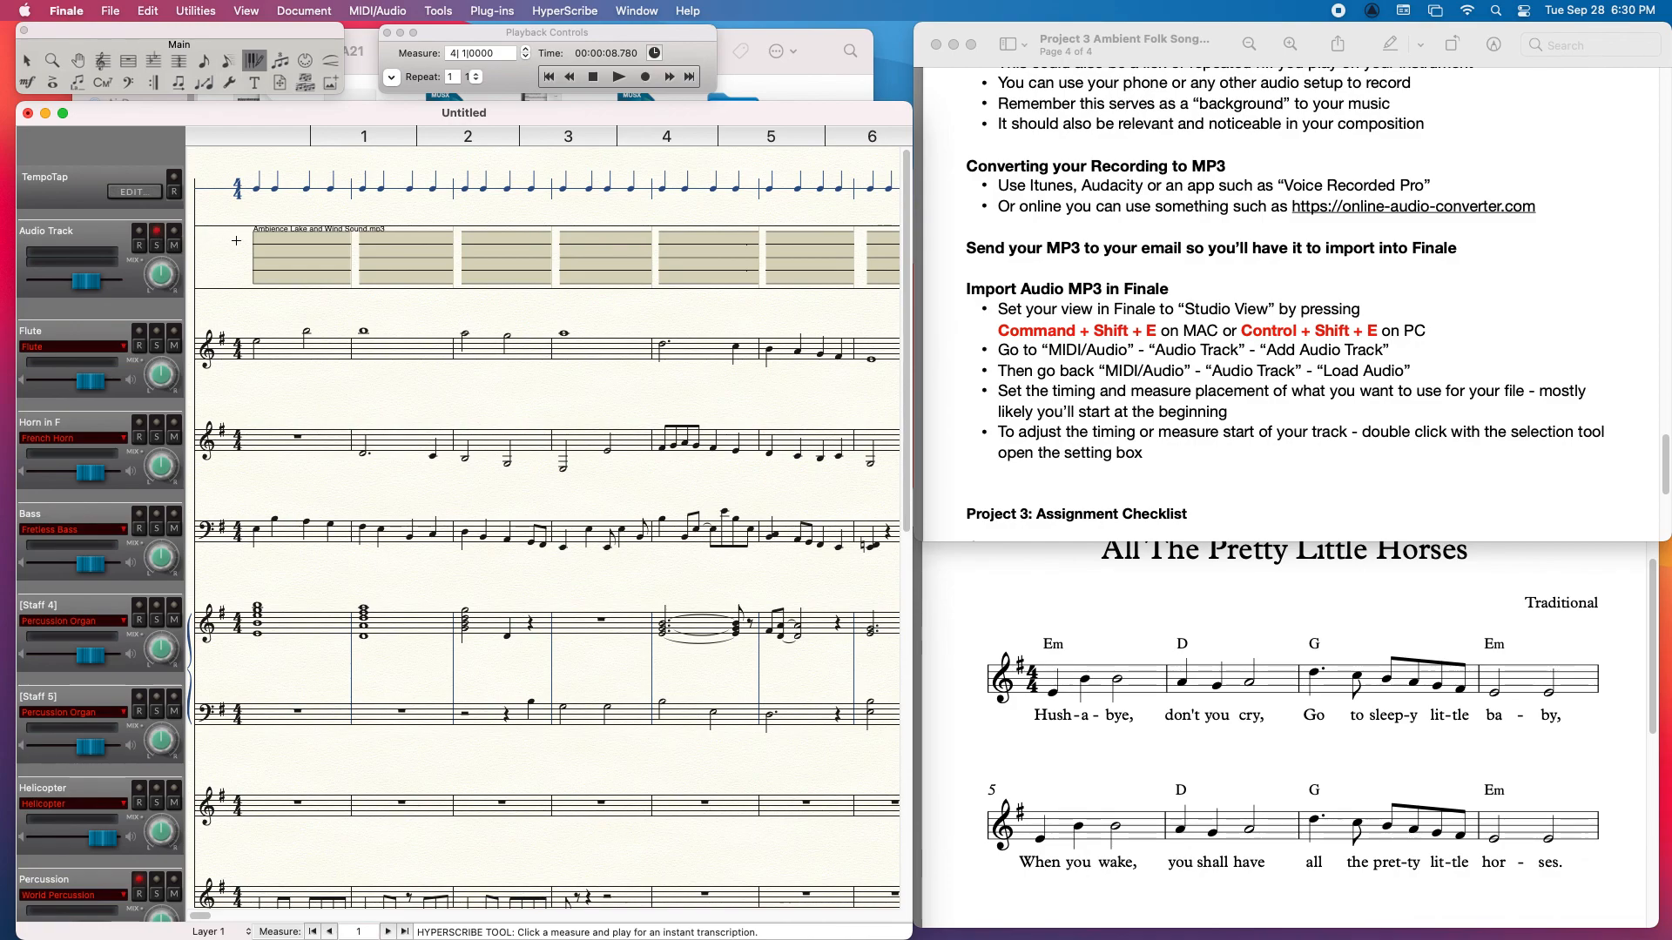
Step: Play the score with the audio track soloed, raise that track's volume, and turn its solo off before stopping playback
click(621, 78)
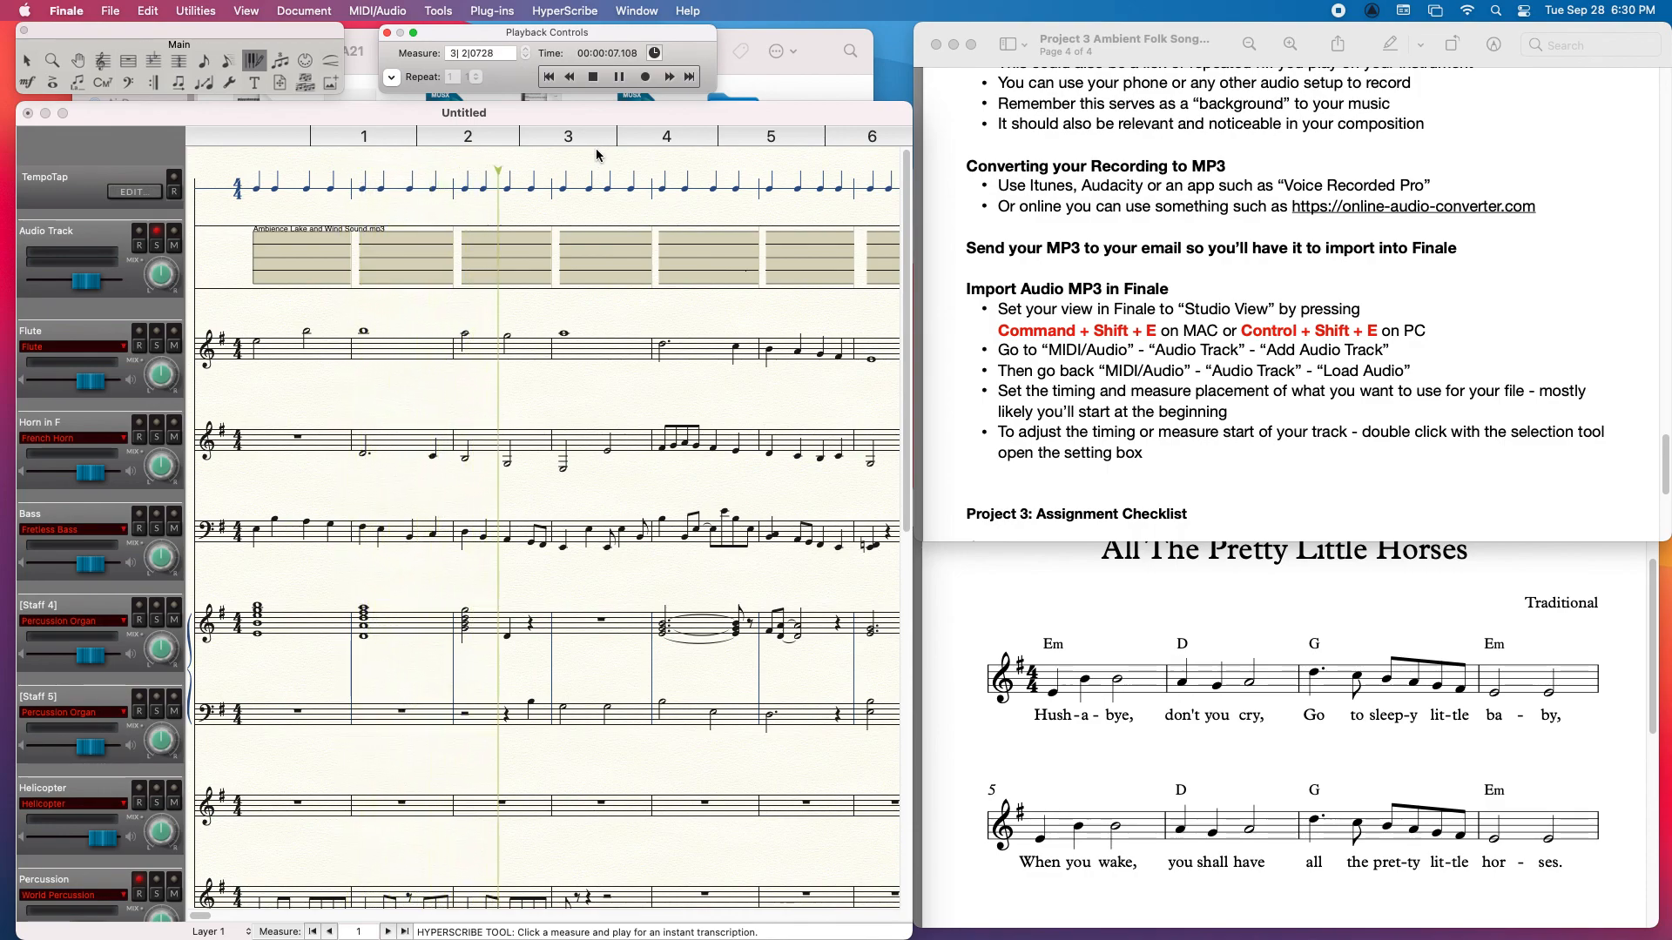
click(88, 283)
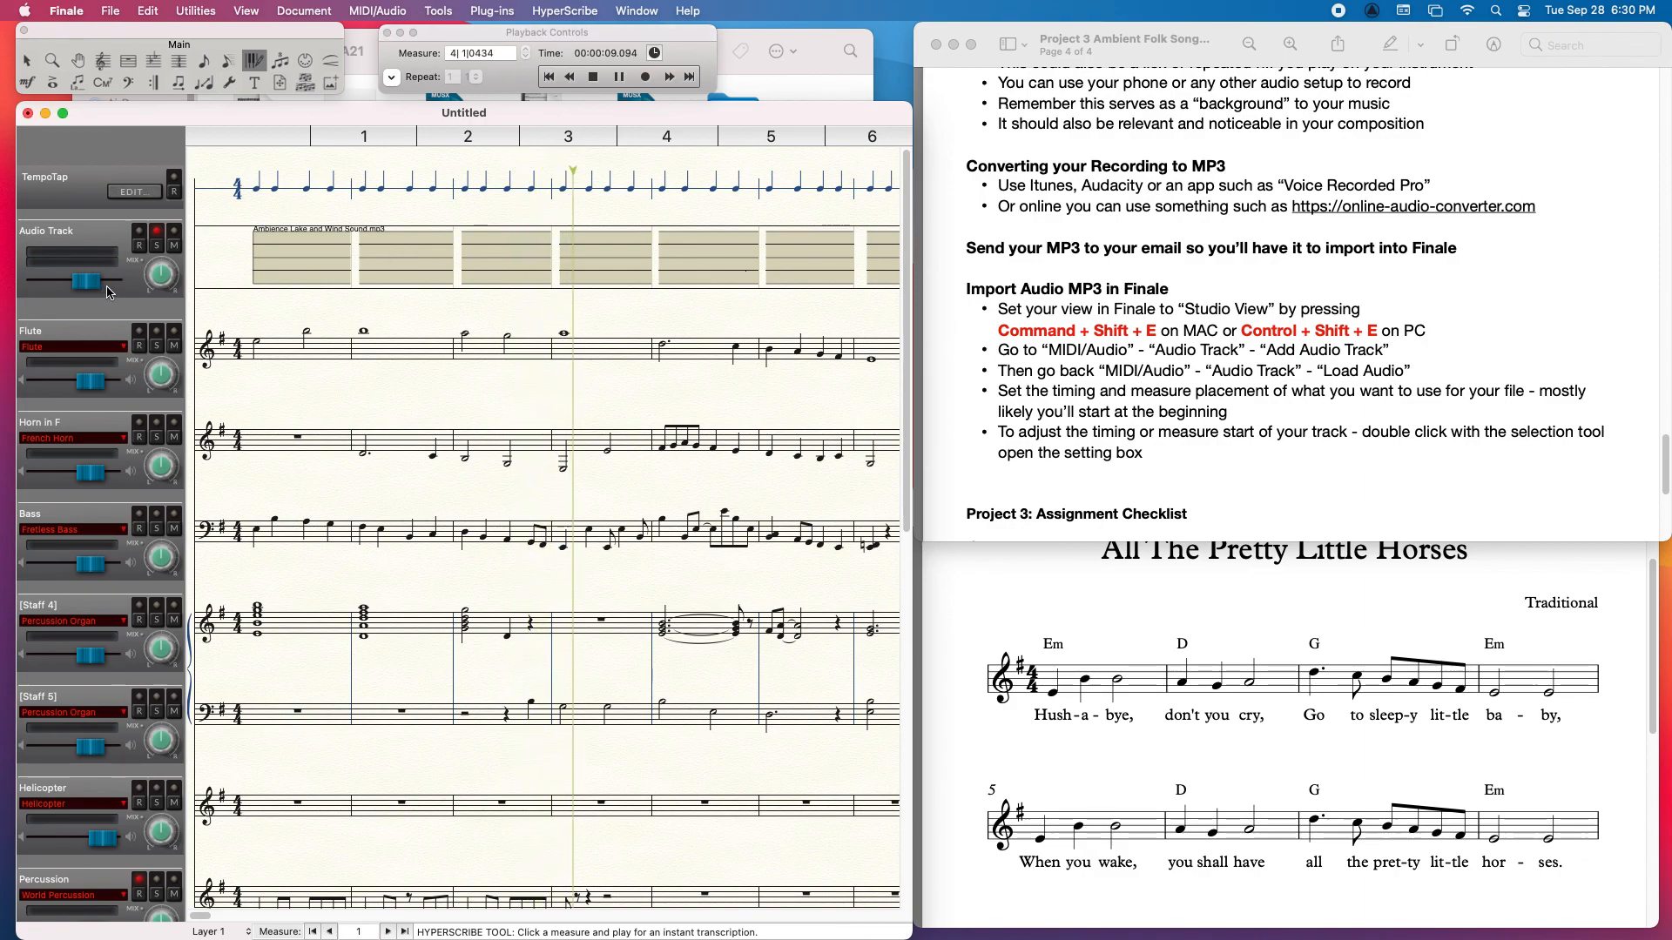
drag(89, 284, 119, 292)
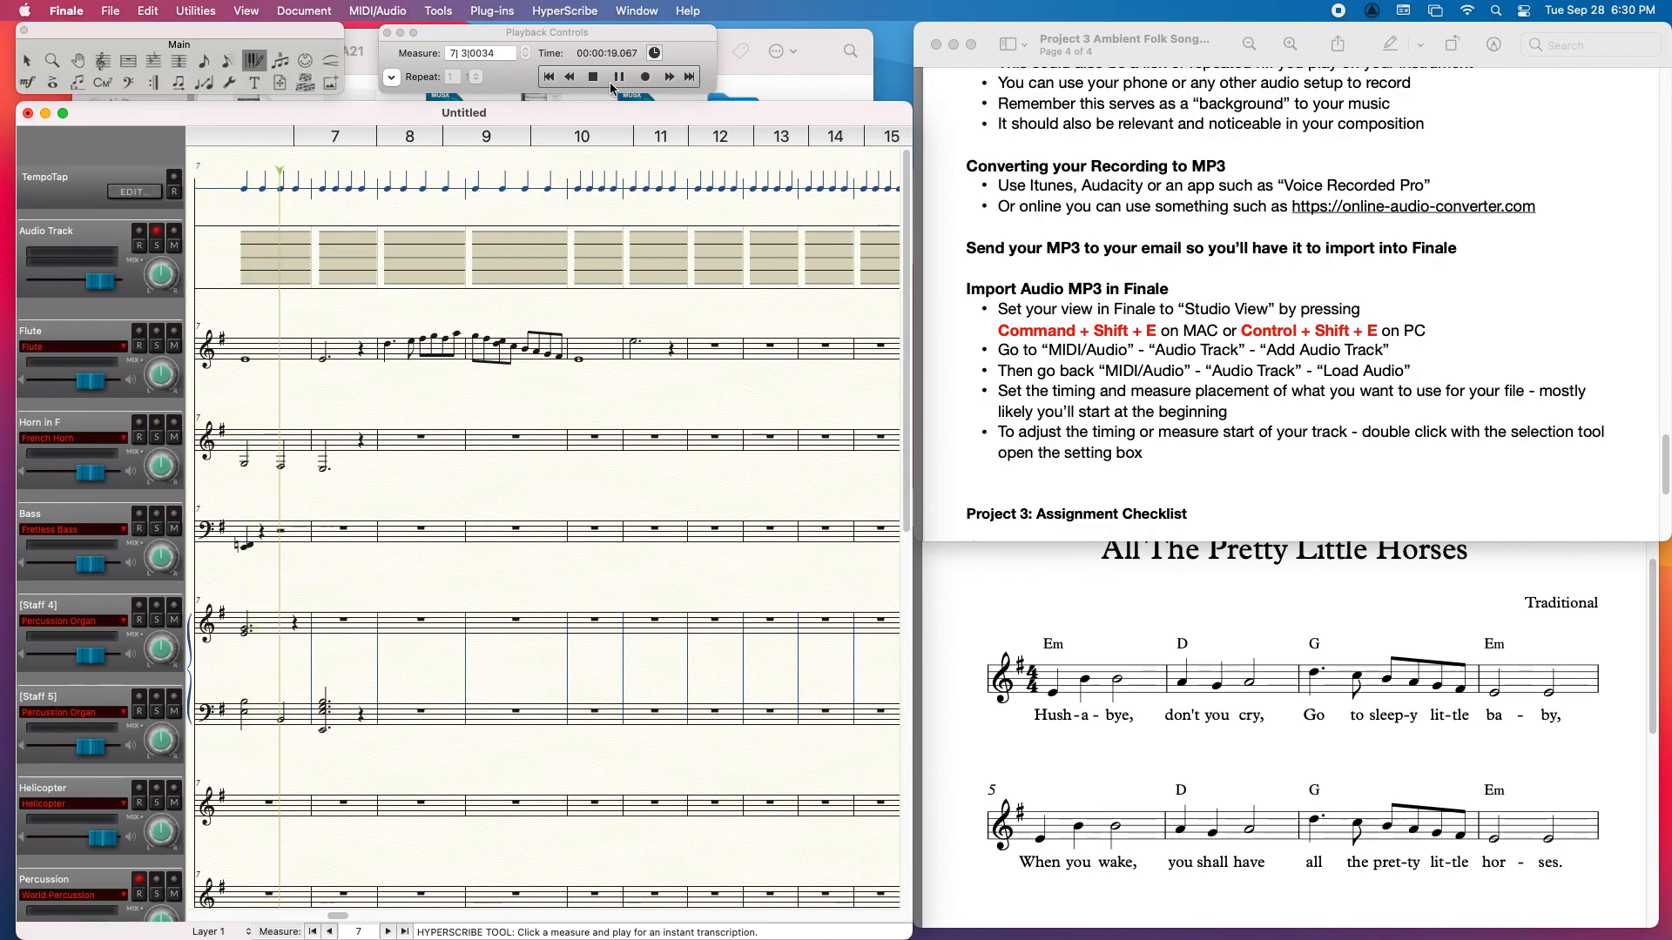
click(156, 232)
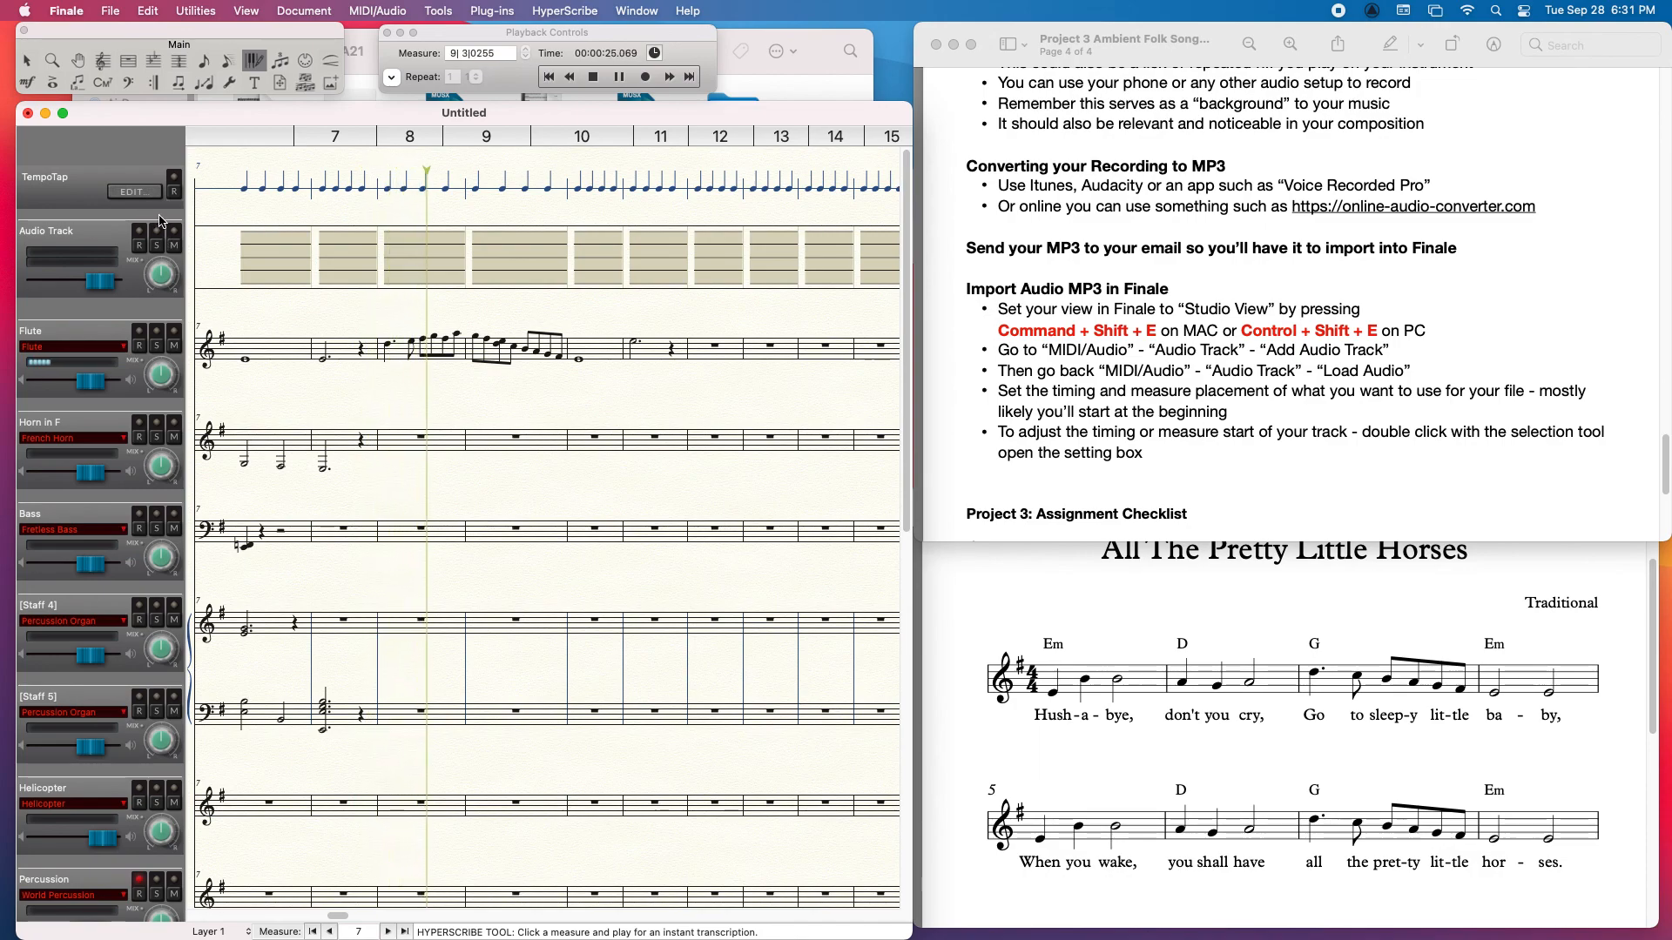
click(594, 78)
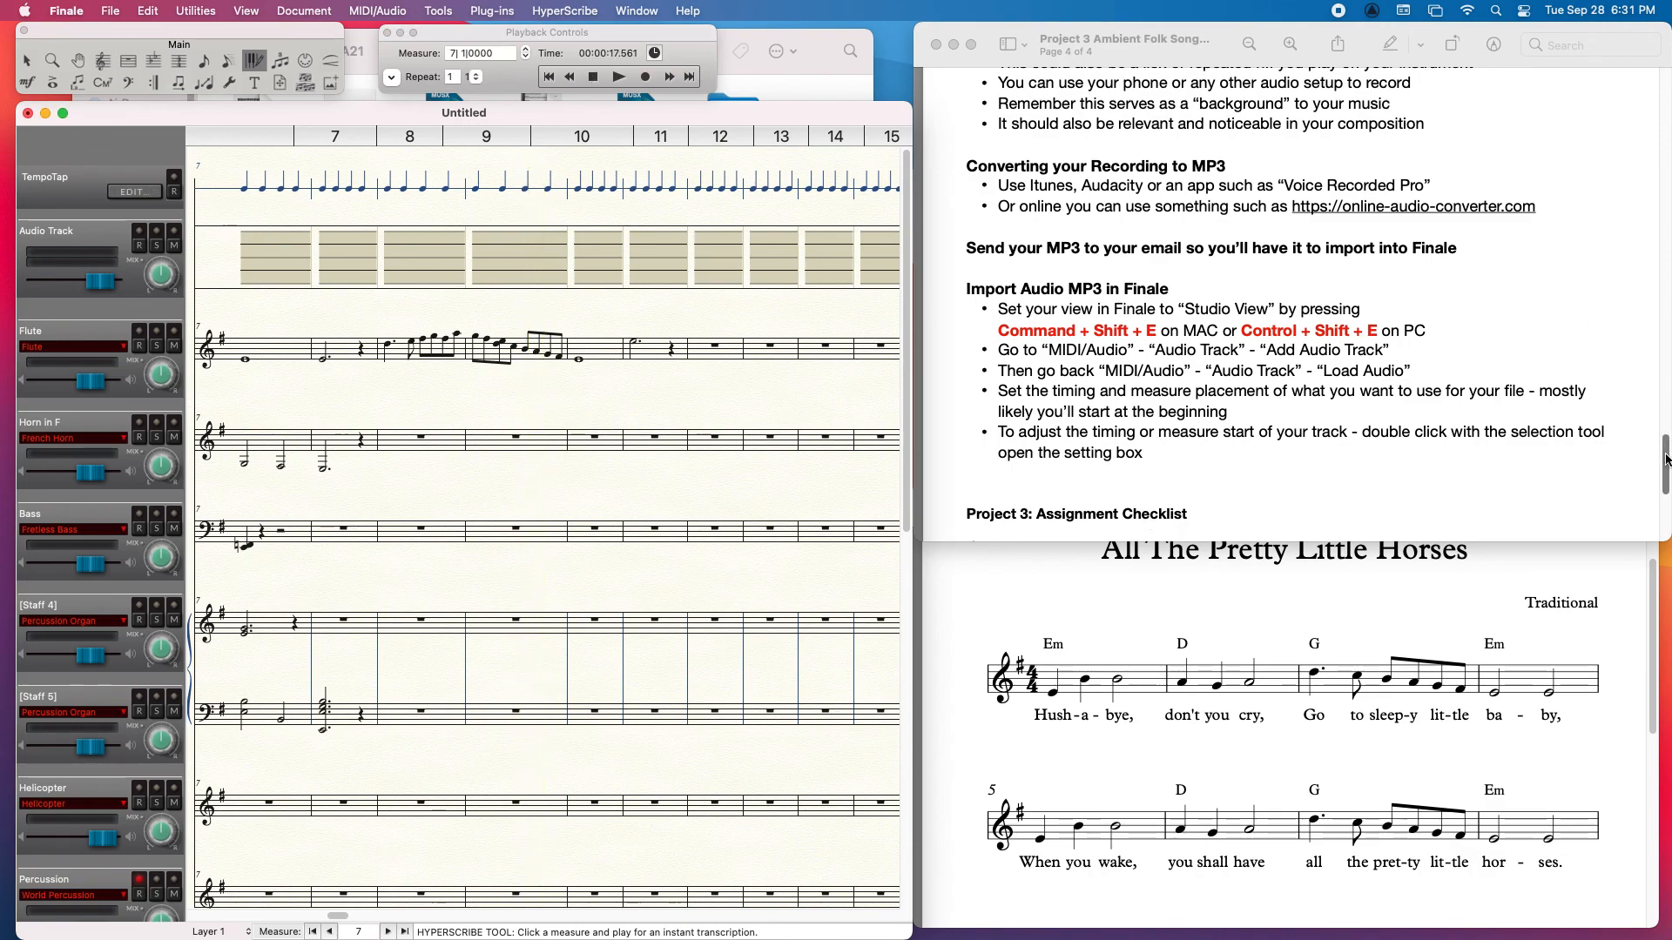
Step: Examine the Project 3 assignment checklist in the instructions document in Preview
drag(1666, 459, 1666, 466)
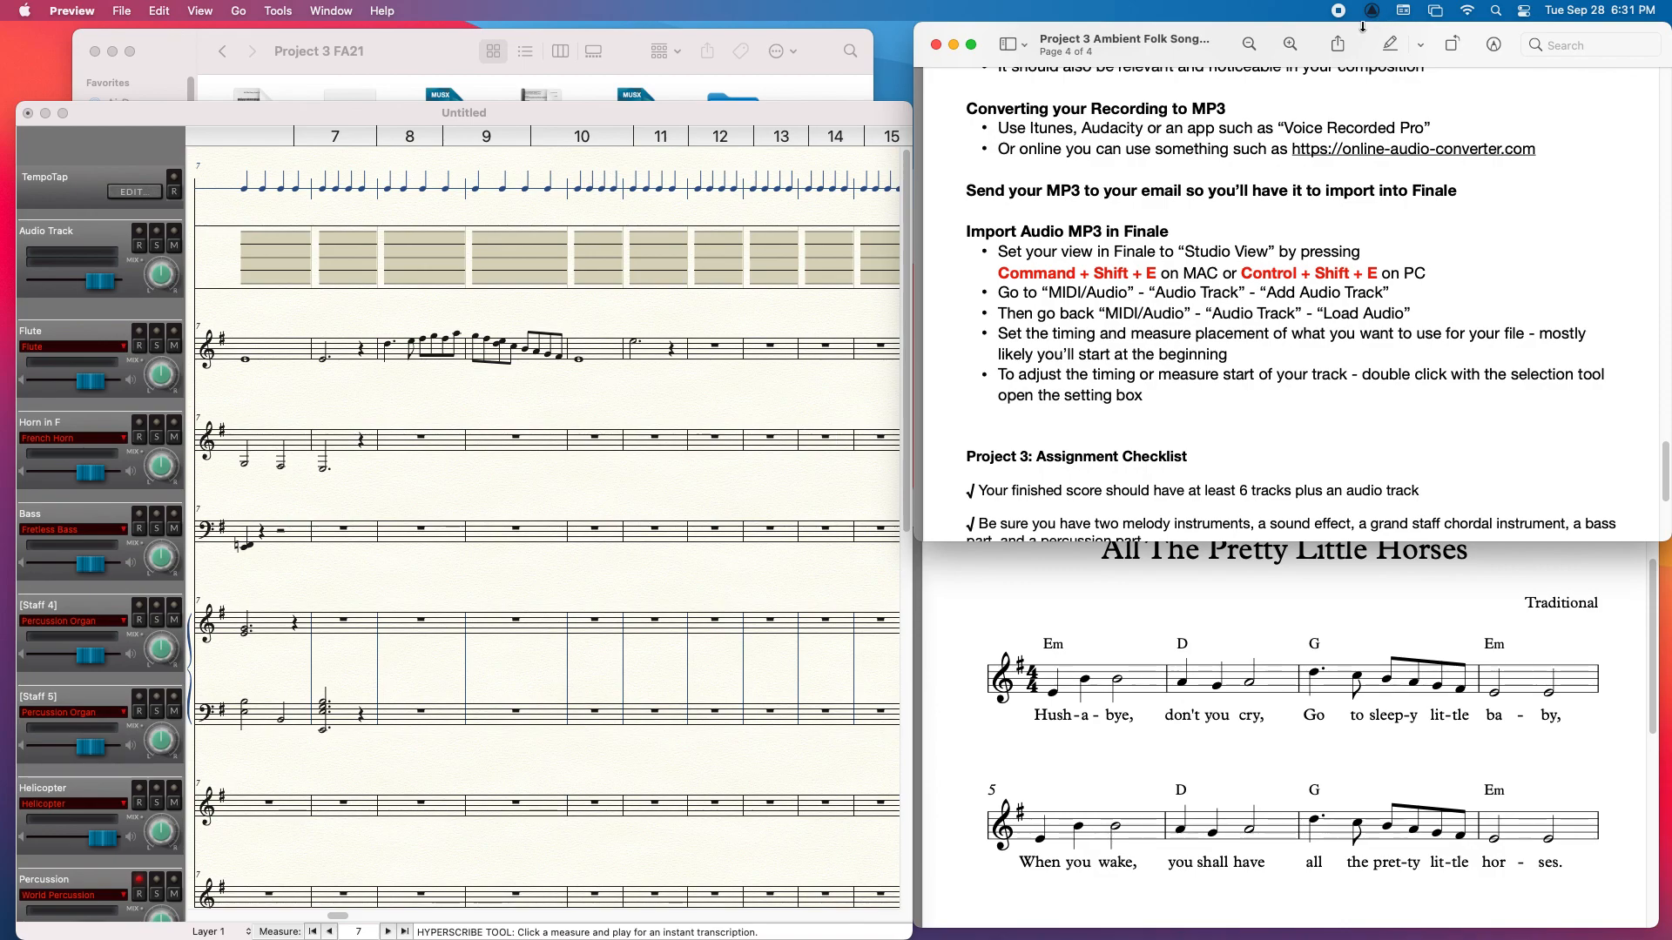